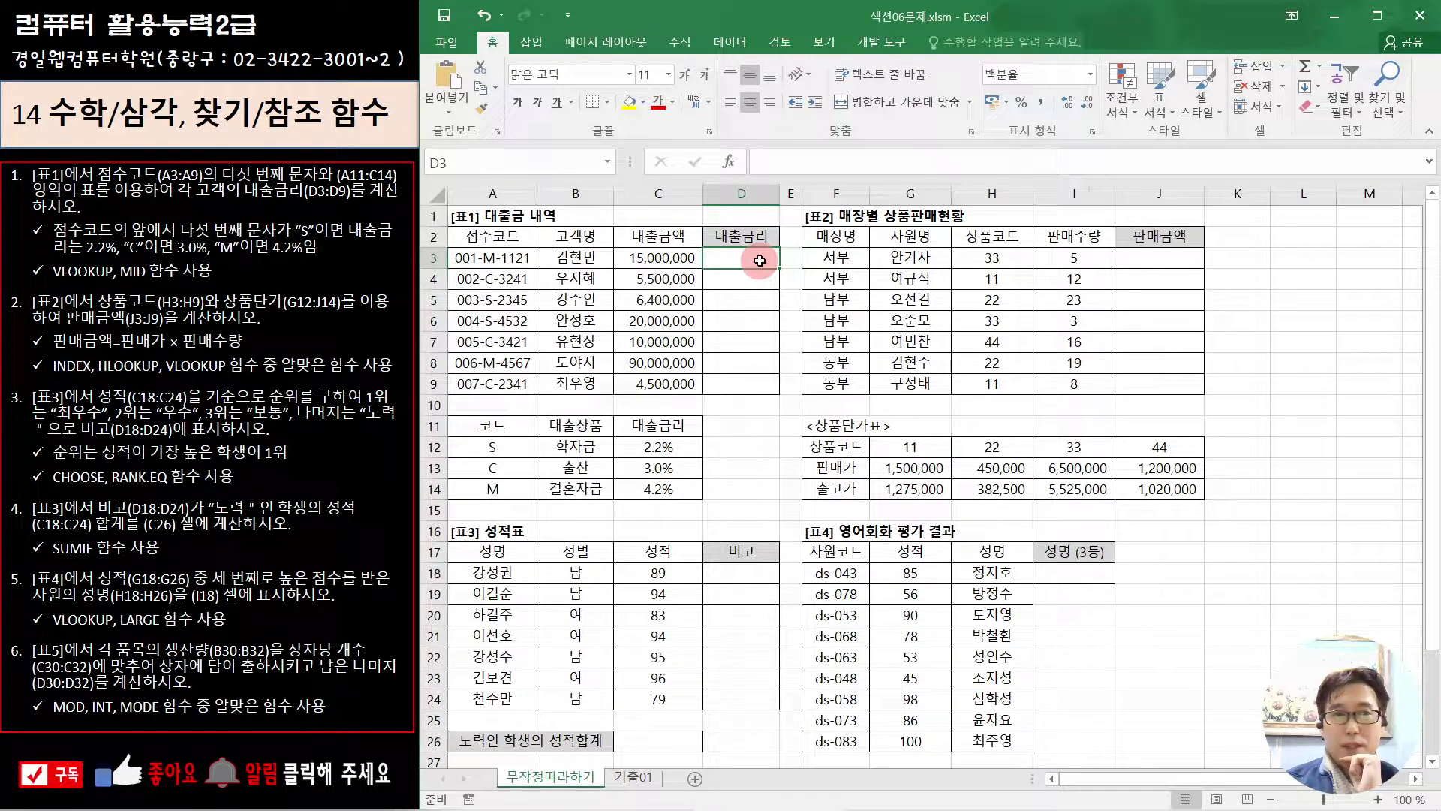
# Examine the loan code table in A11:C14 and the product unit price table in F12:J14
pyautogui.moveTo(510, 425); pyautogui.dragTo(510, 488)
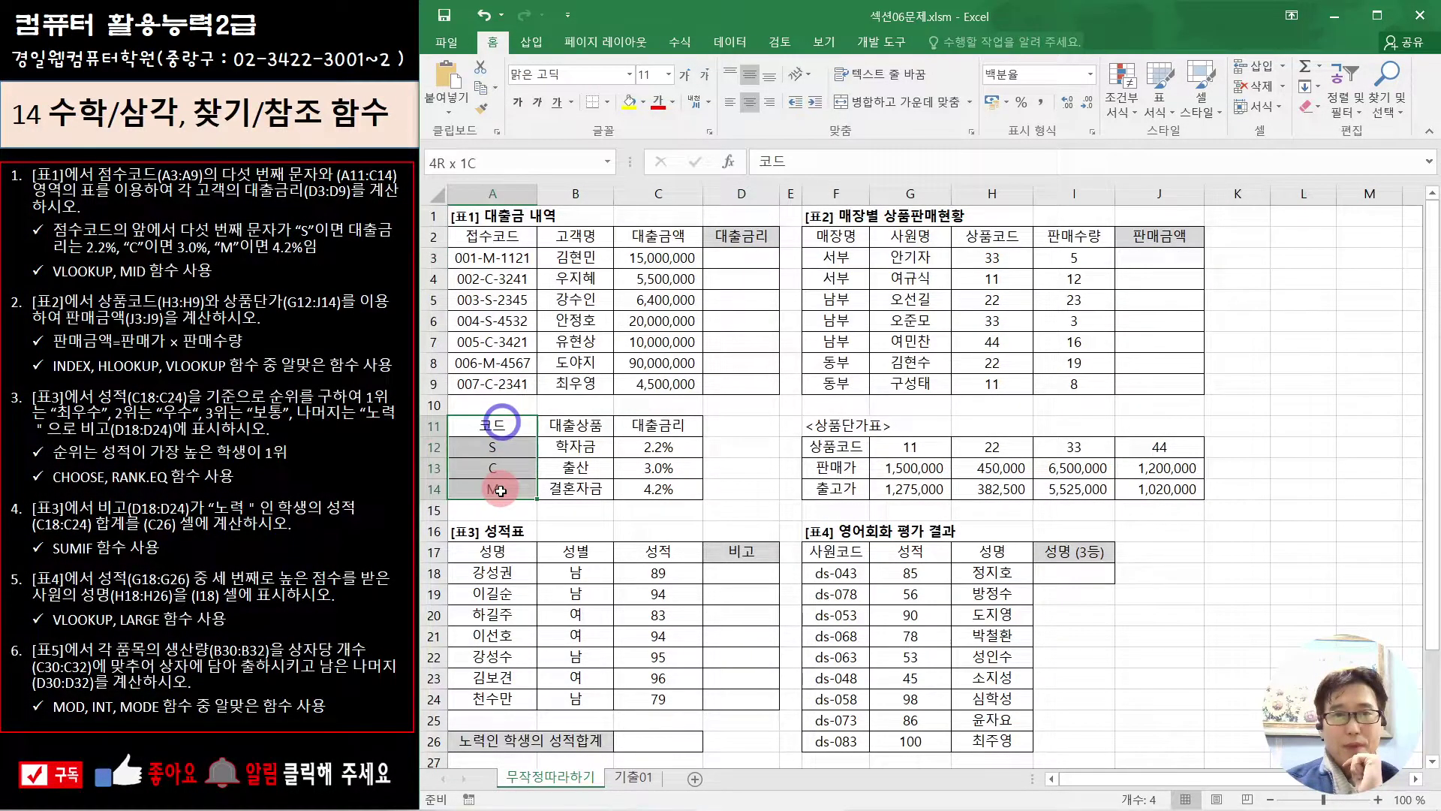
pyautogui.moveTo(670, 425); pyautogui.dragTo(660, 488)
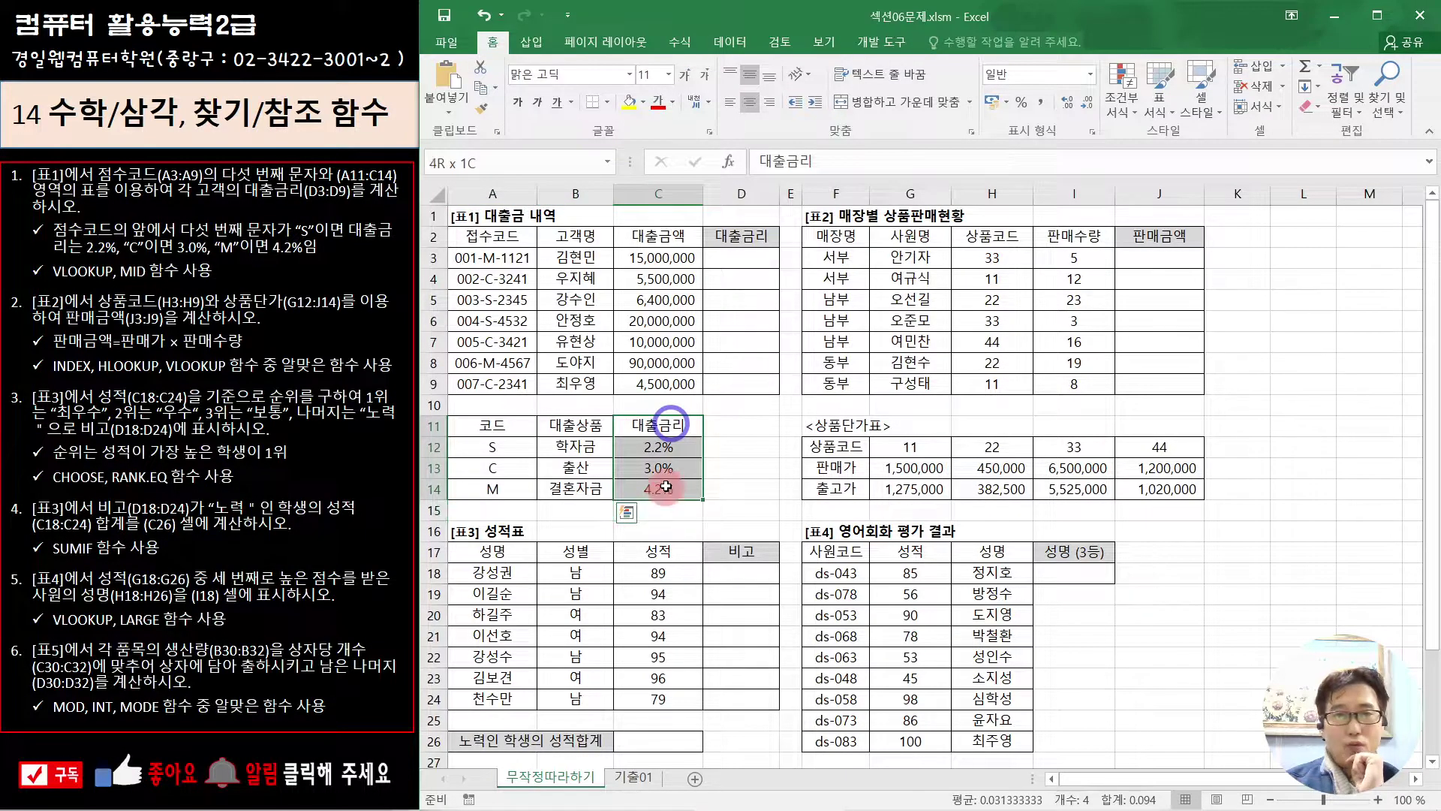
pyautogui.click(844, 446)
pyautogui.moveTo(844, 446); pyautogui.dragTo(1164, 443)
pyautogui.moveTo(833, 467); pyautogui.dragTo(1127, 464)
pyautogui.moveTo(848, 485); pyautogui.dragTo(1149, 484)
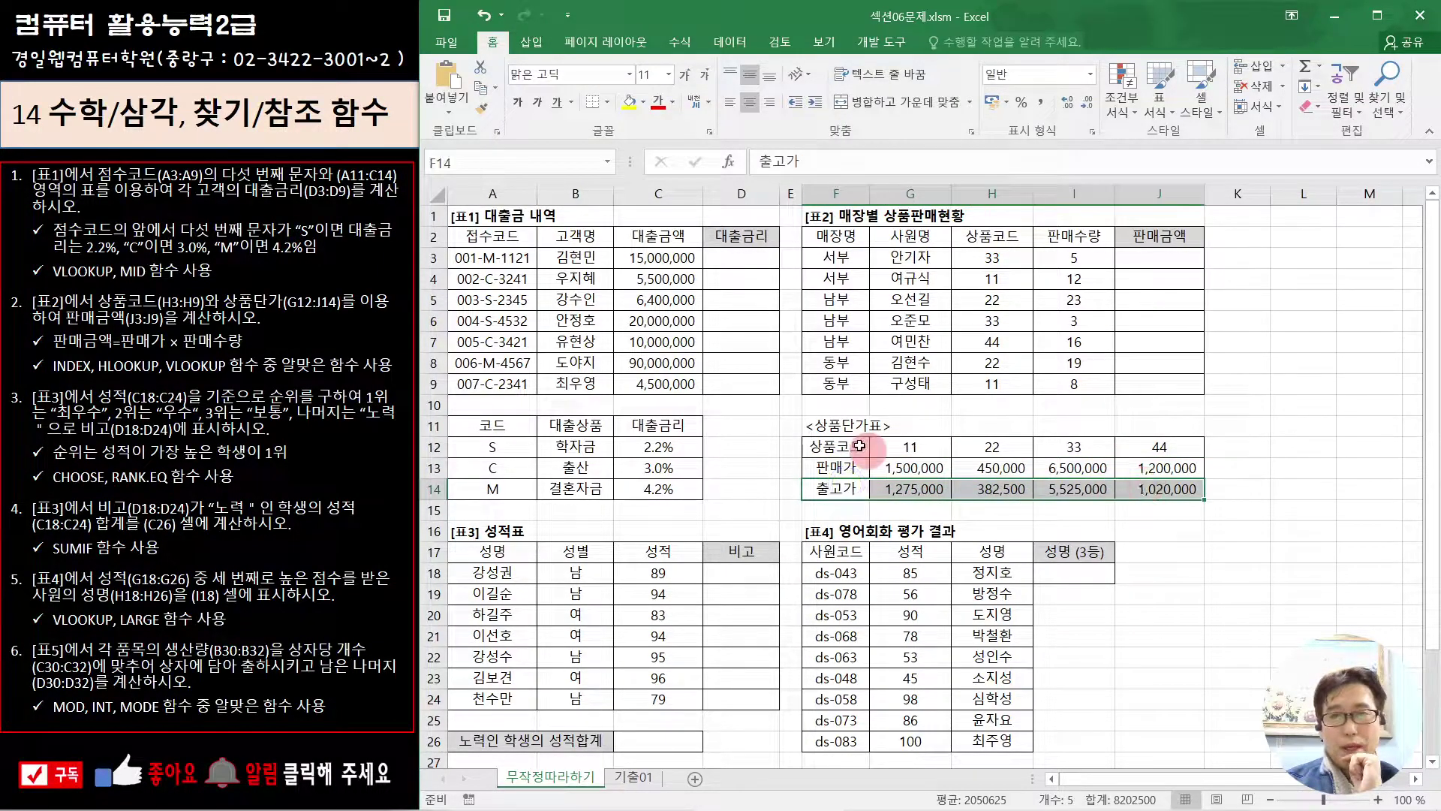
# Start a VLOOKUP formula in D3 and open its function arguments dialog, keeping Table 1 visible beside it
pyautogui.click(736, 260)
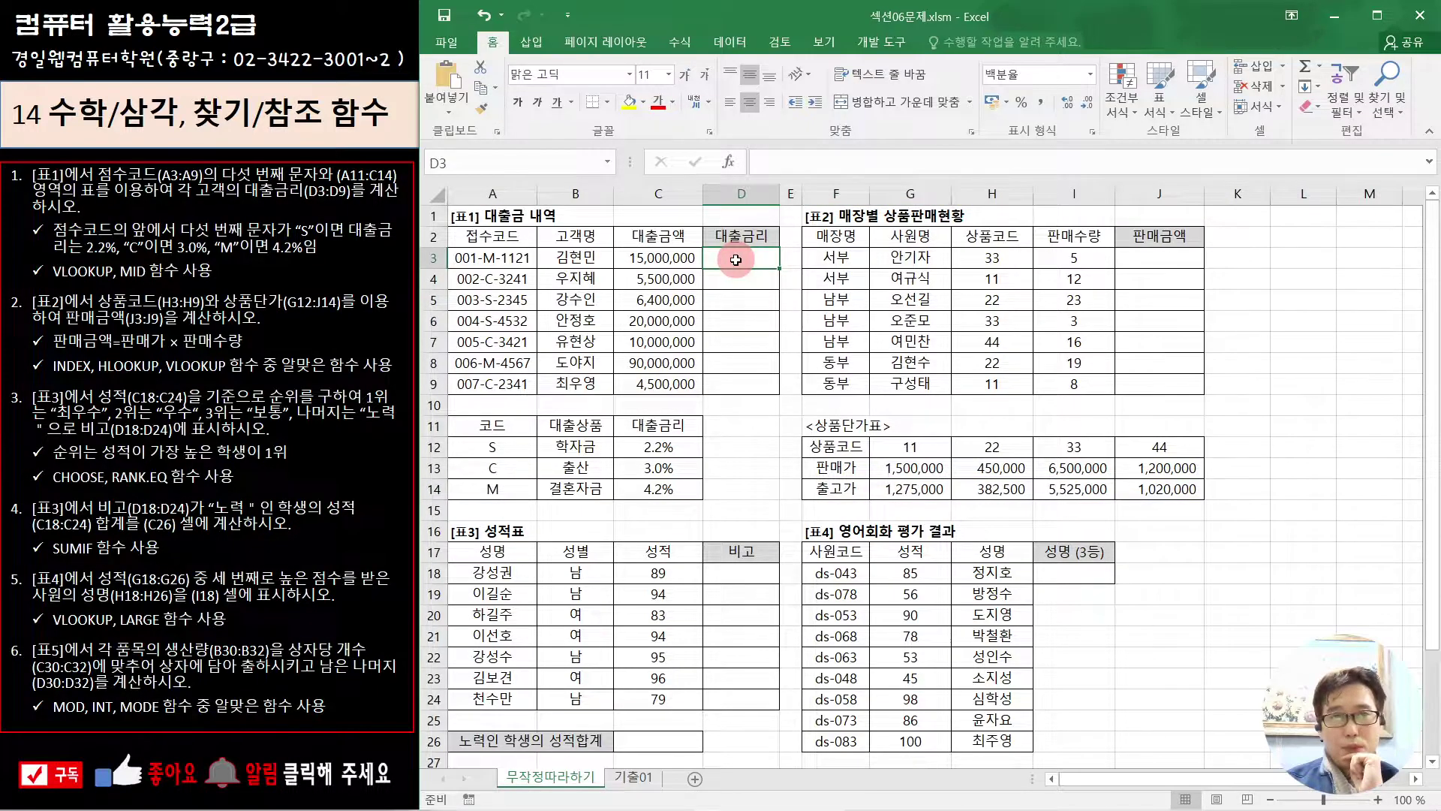
pyautogui.write('=vl')
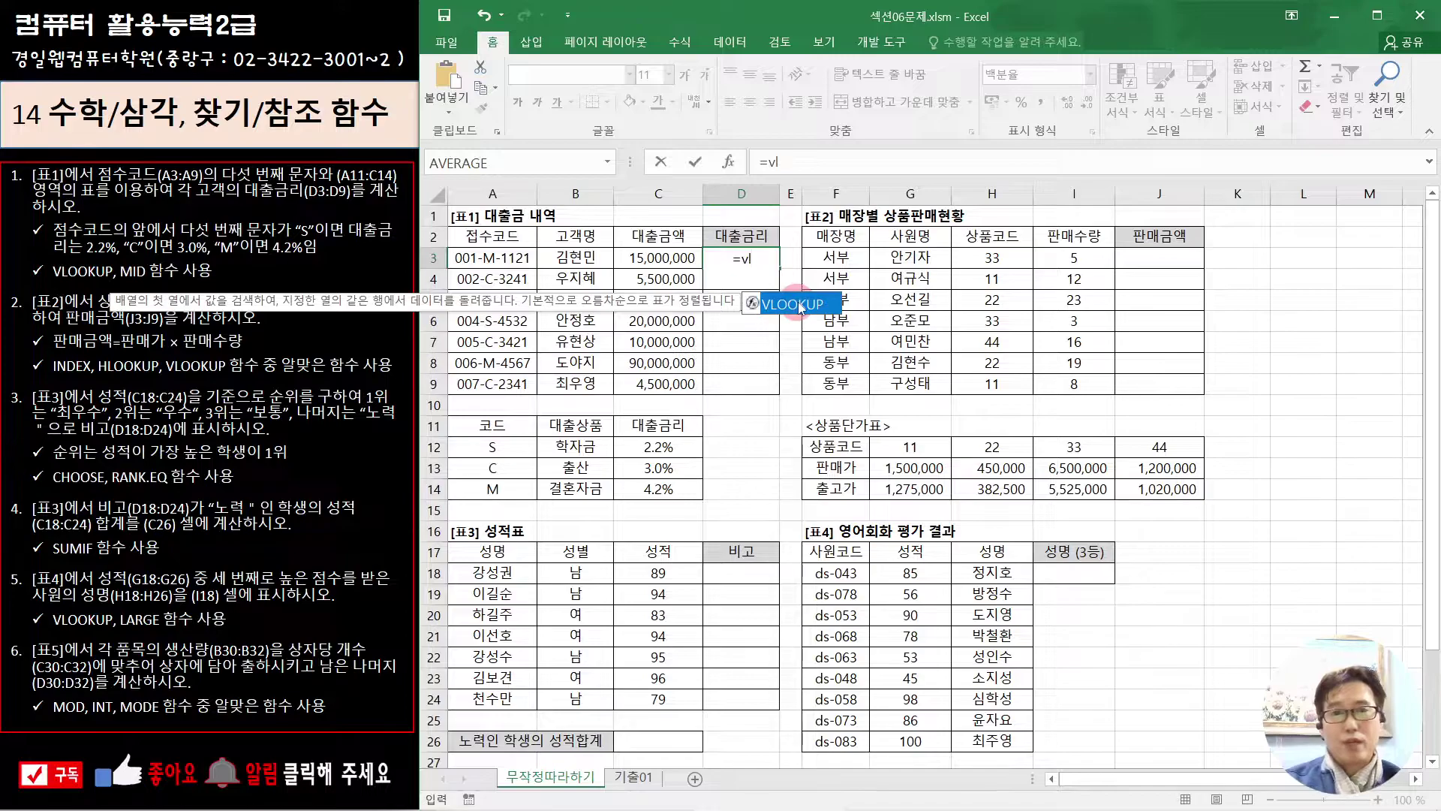
pyautogui.doubleClick(800, 306)
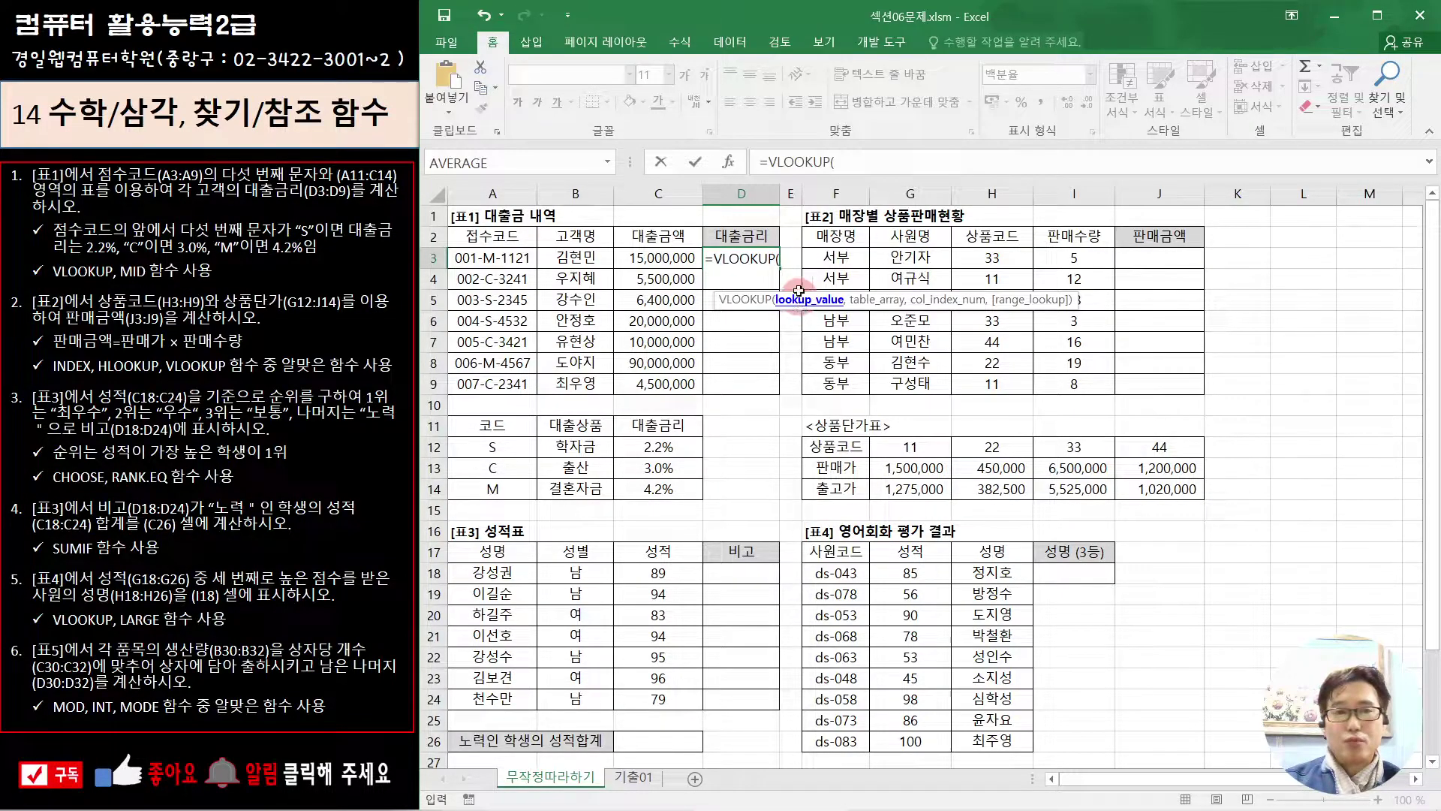
pyautogui.click(729, 162)
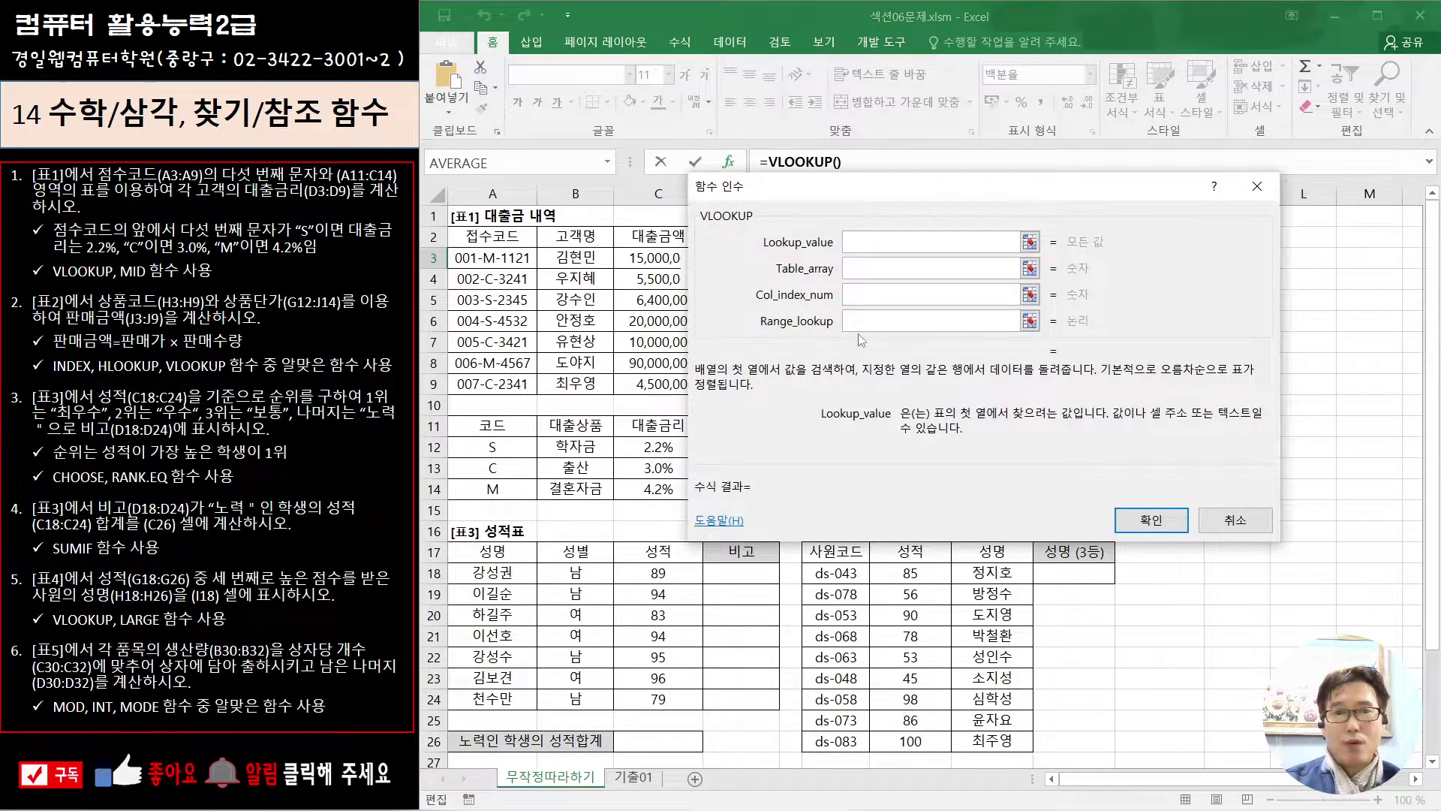
pyautogui.moveTo(876, 196); pyautogui.dragTo(903, 325)
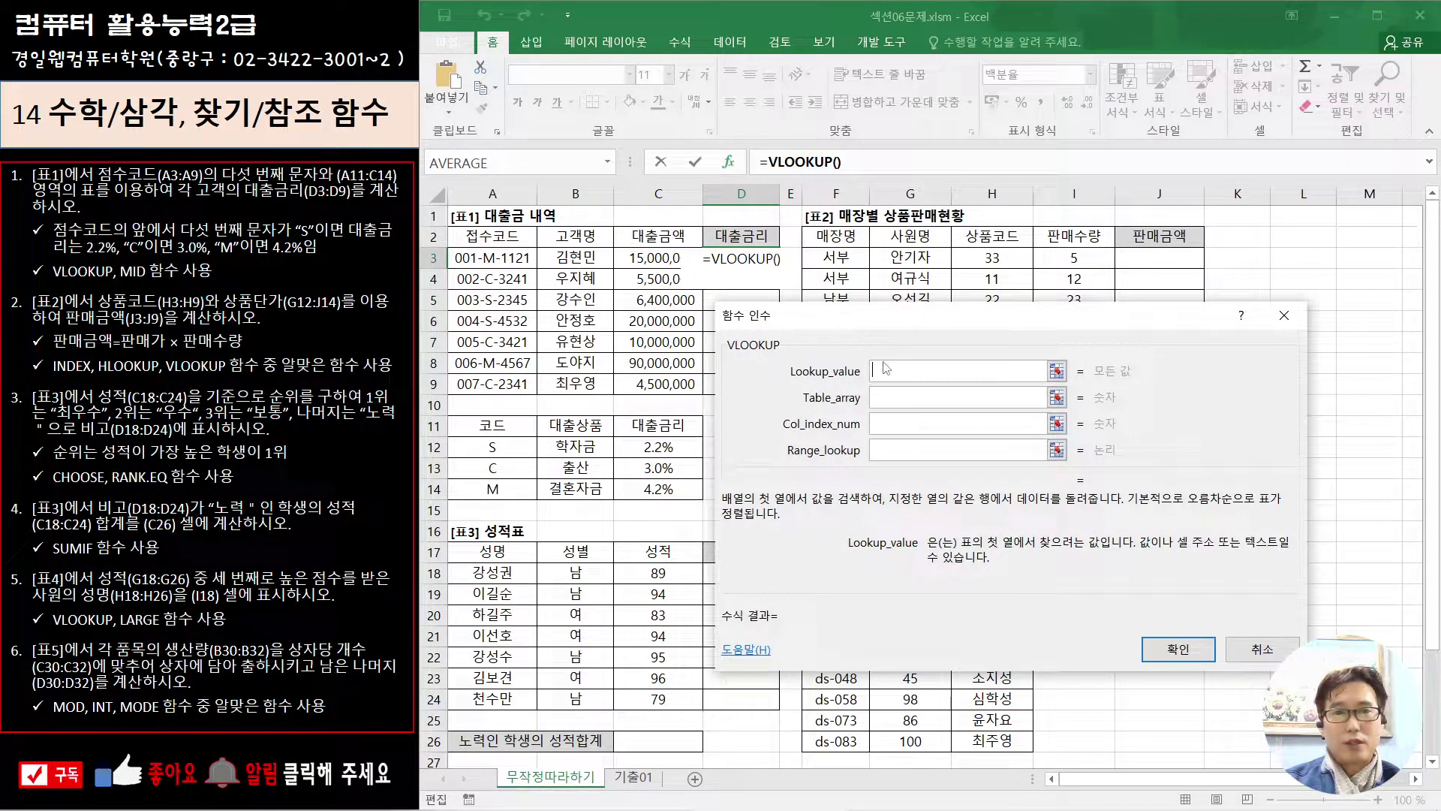
# Nest MID as VLOOKUP's lookup value, with text A3, start number 5 and 1 character
pyautogui.click(605, 162)
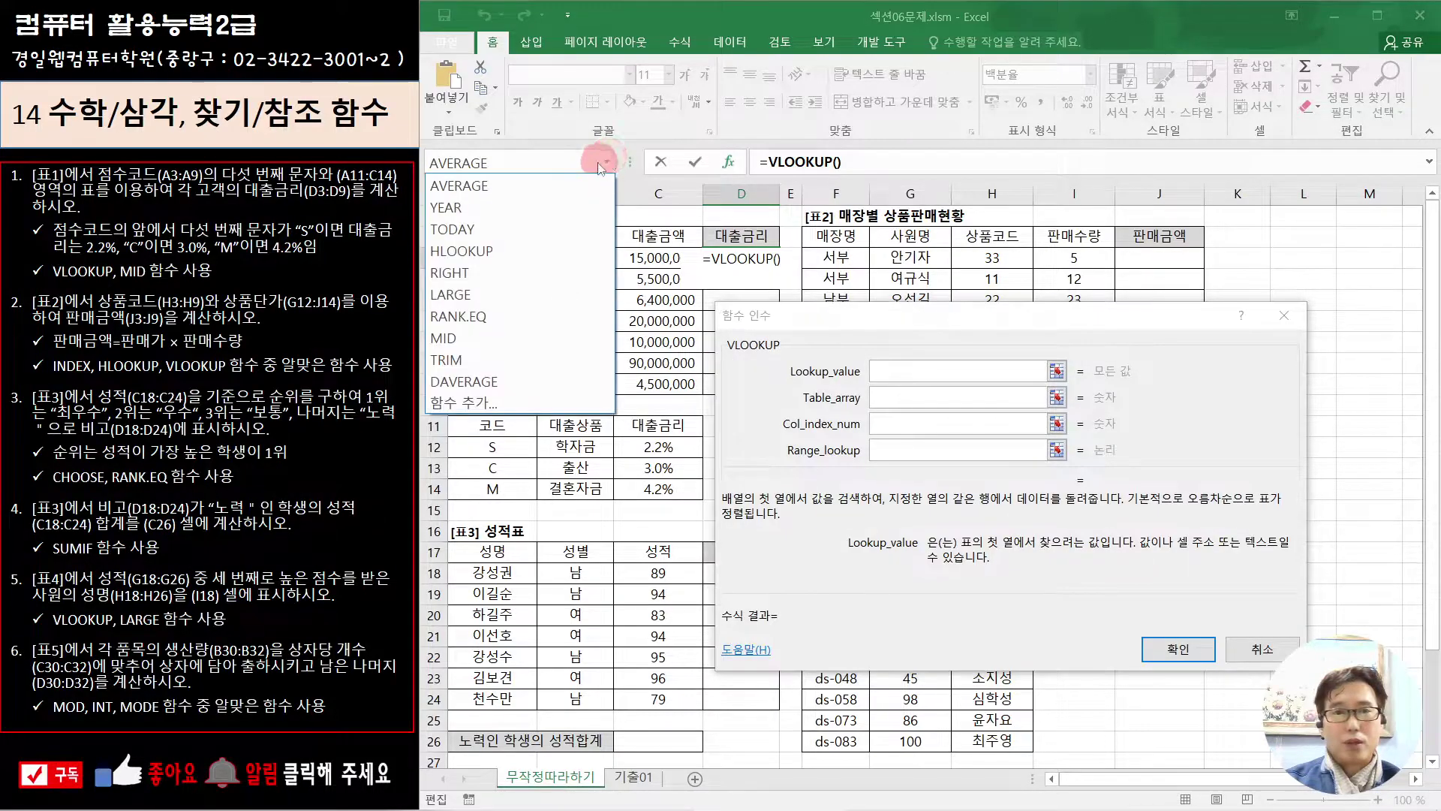
pyautogui.click(523, 339)
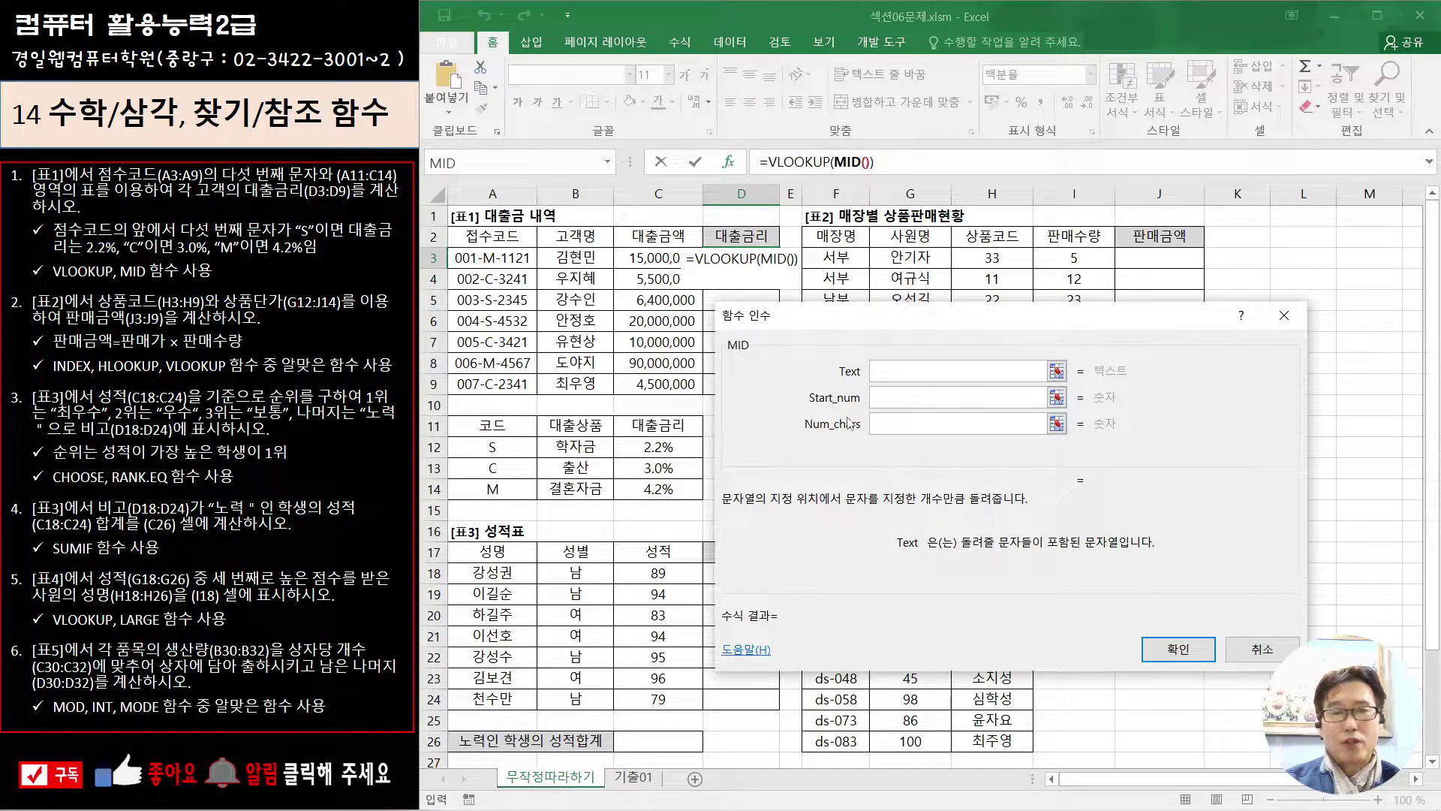
pyautogui.click(491, 258)
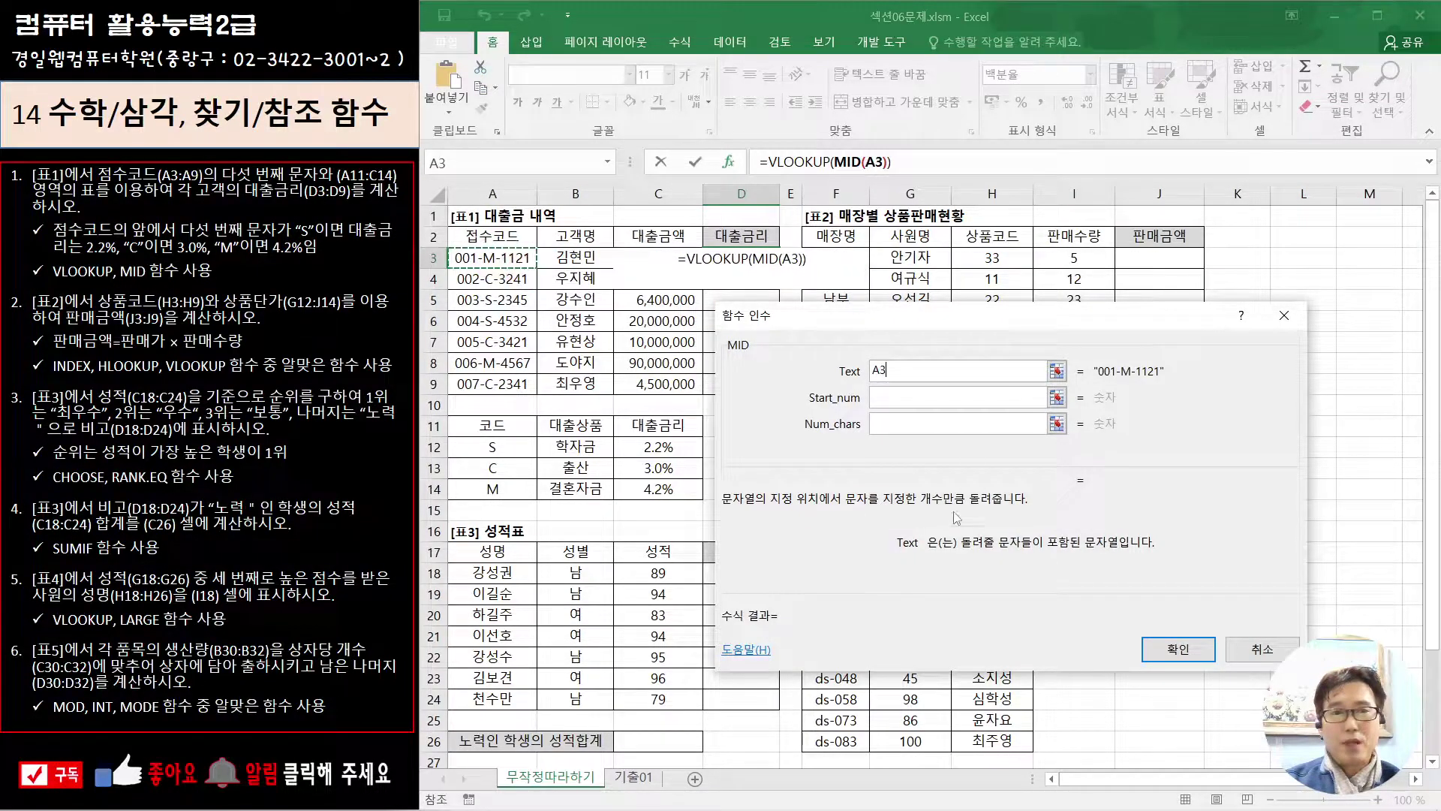
pyautogui.click(892, 395)
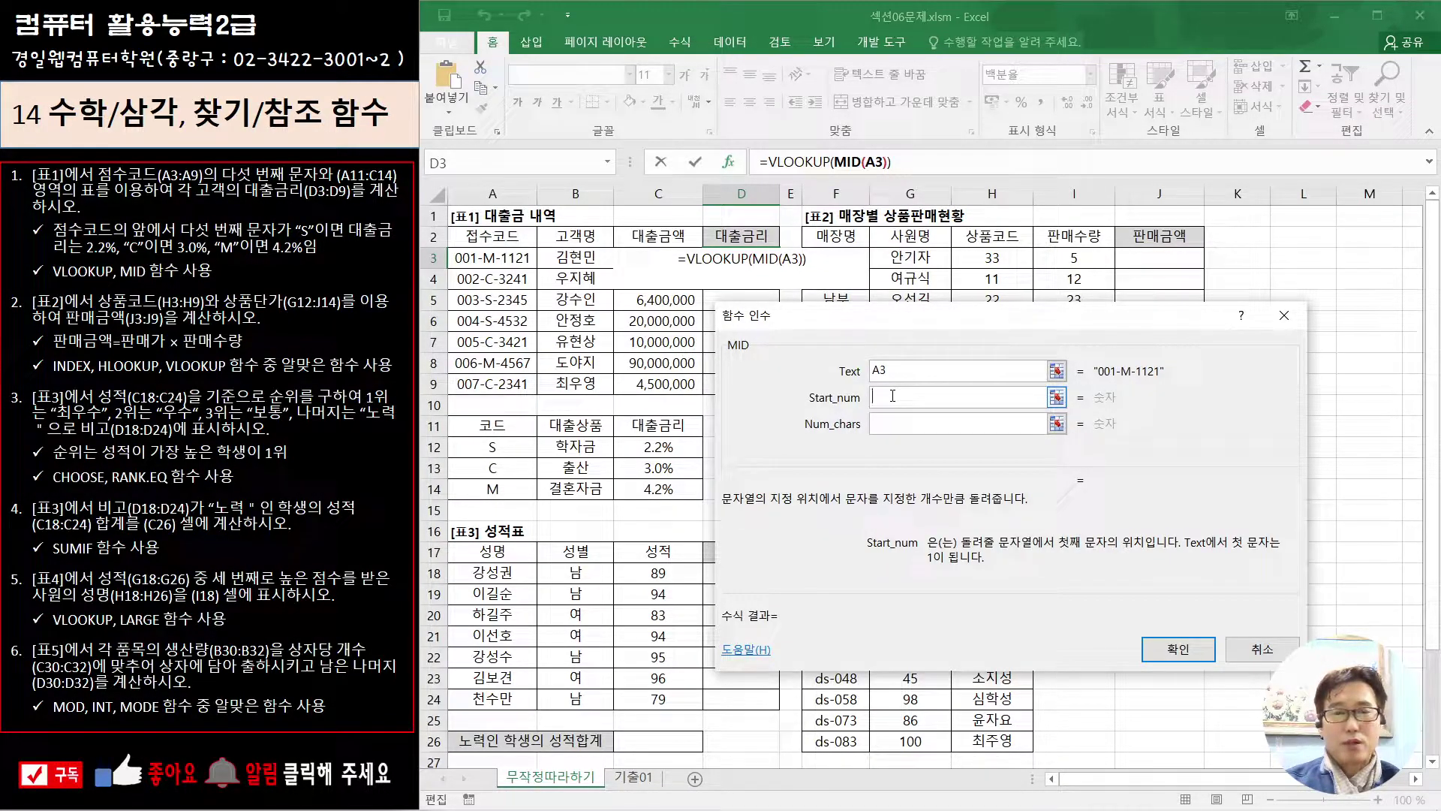
pyautogui.write('5')
pyautogui.click(900, 422)
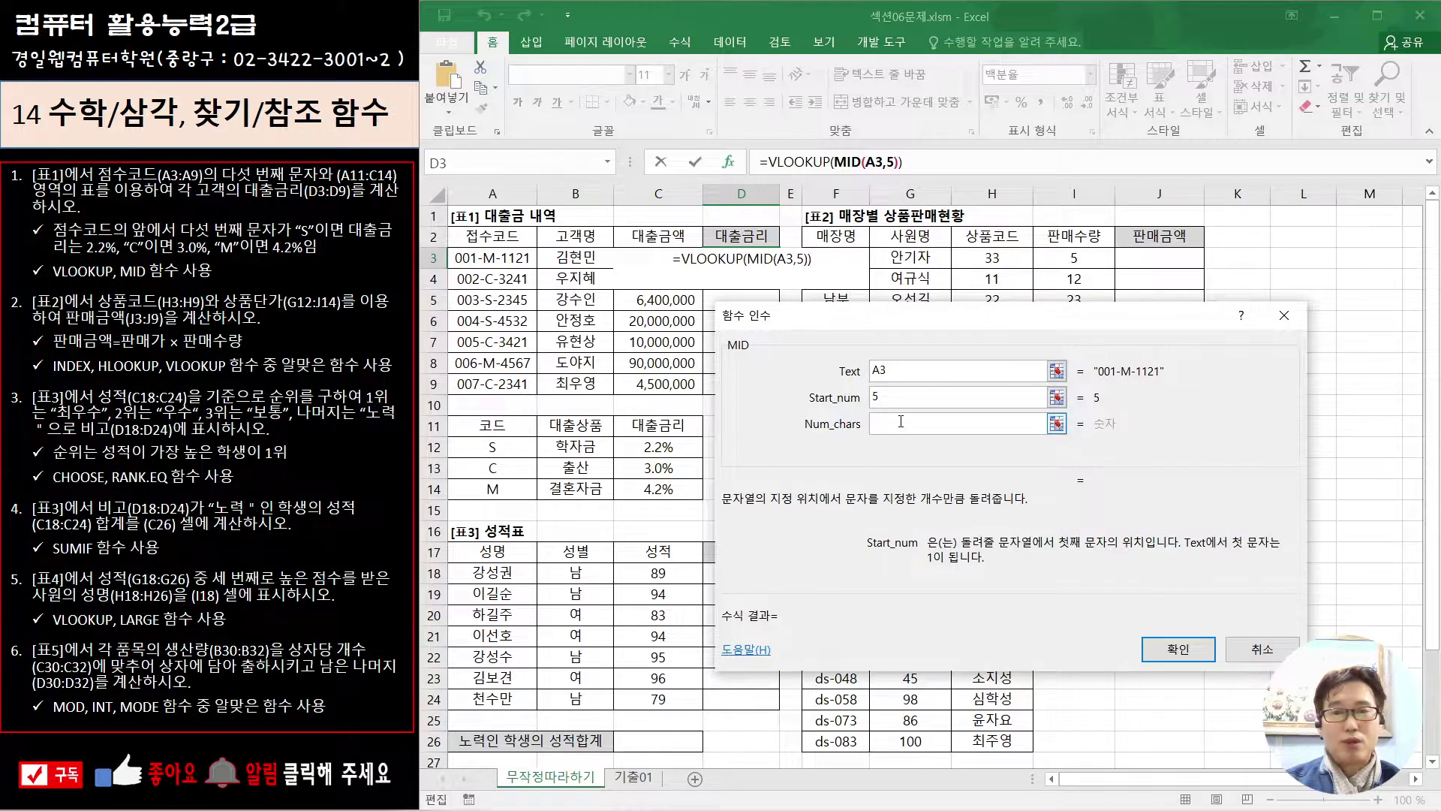
pyautogui.click(901, 421)
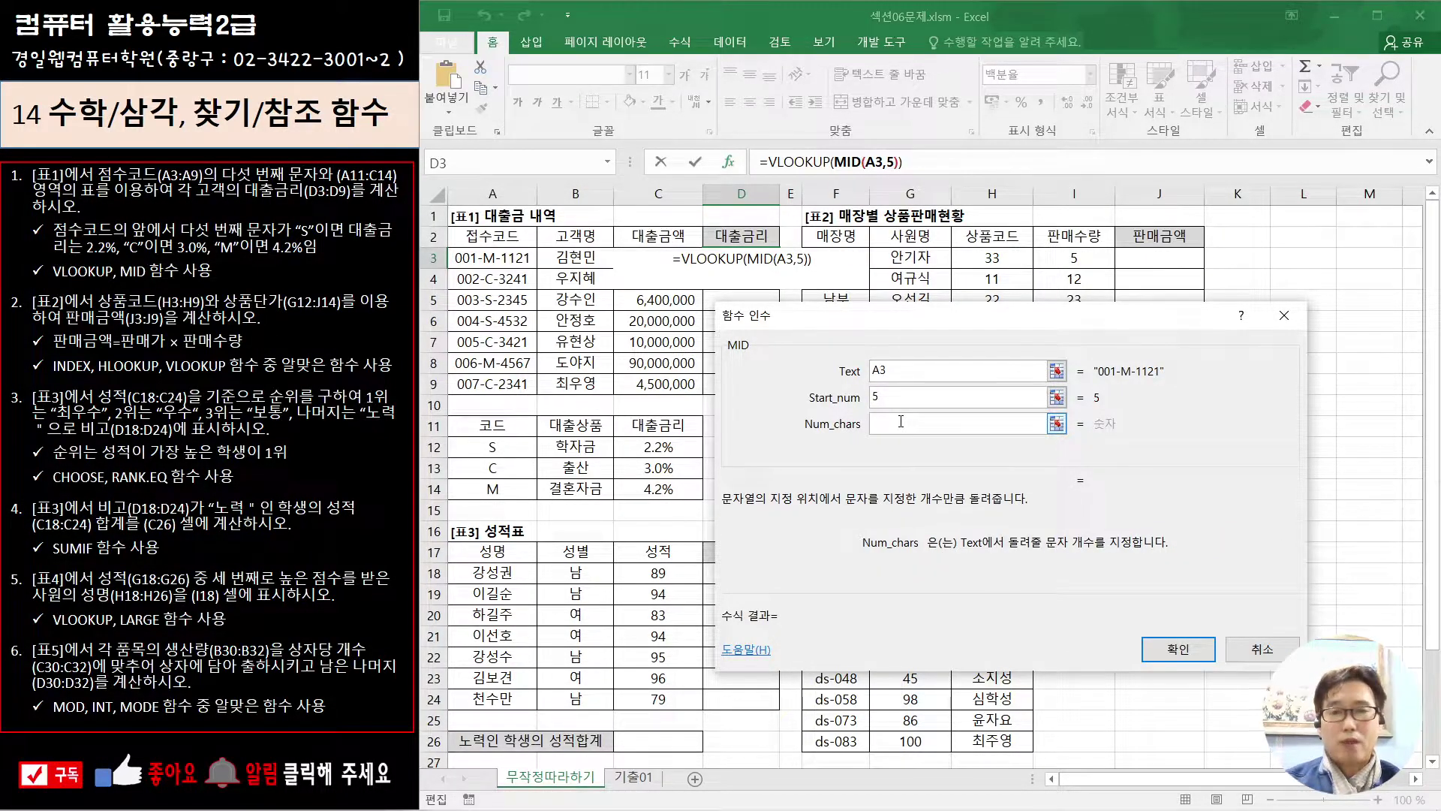
pyautogui.write('1')
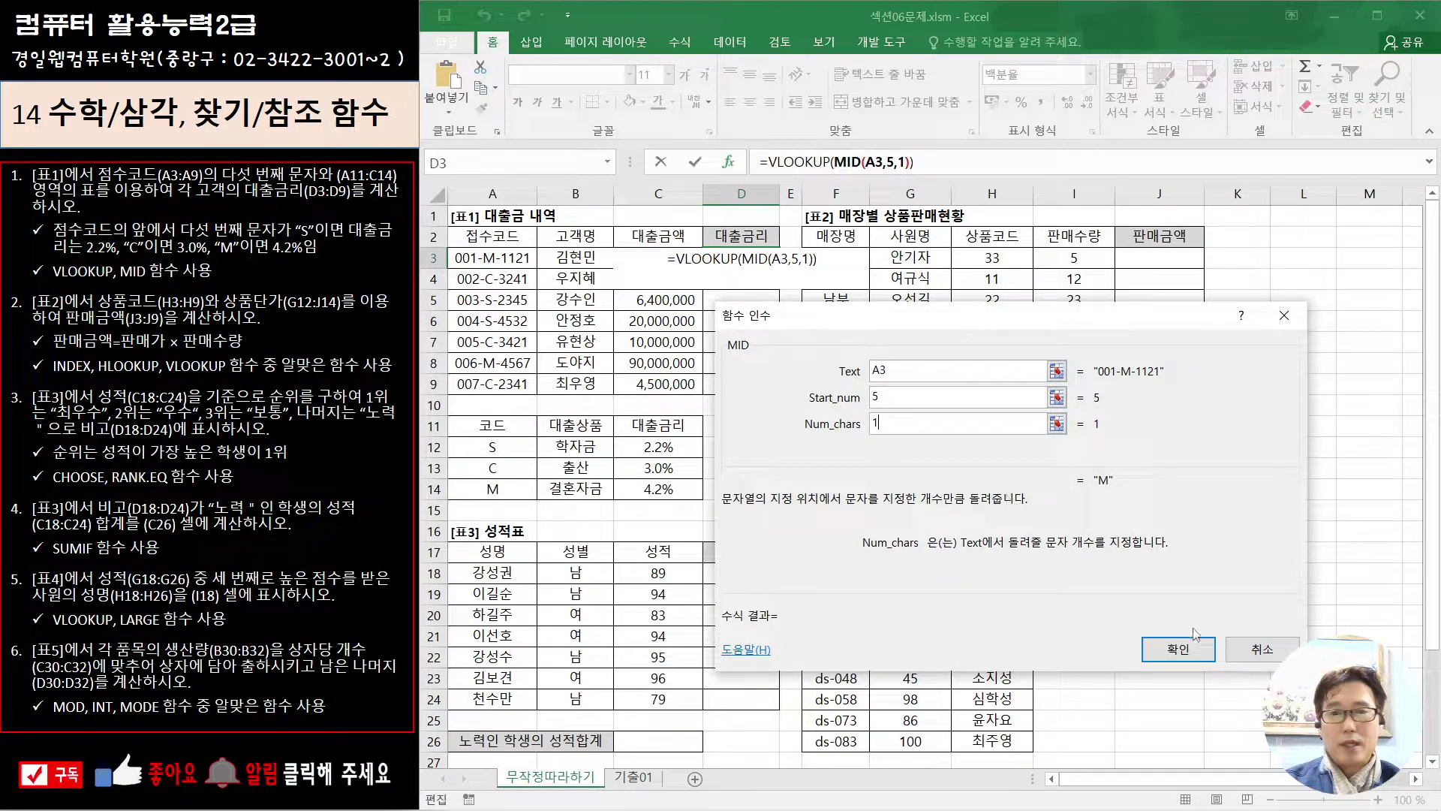
# Return to VLOOKUP's arguments and set its table array to the absolute range $A$11:$C$14
pyautogui.click(797, 162)
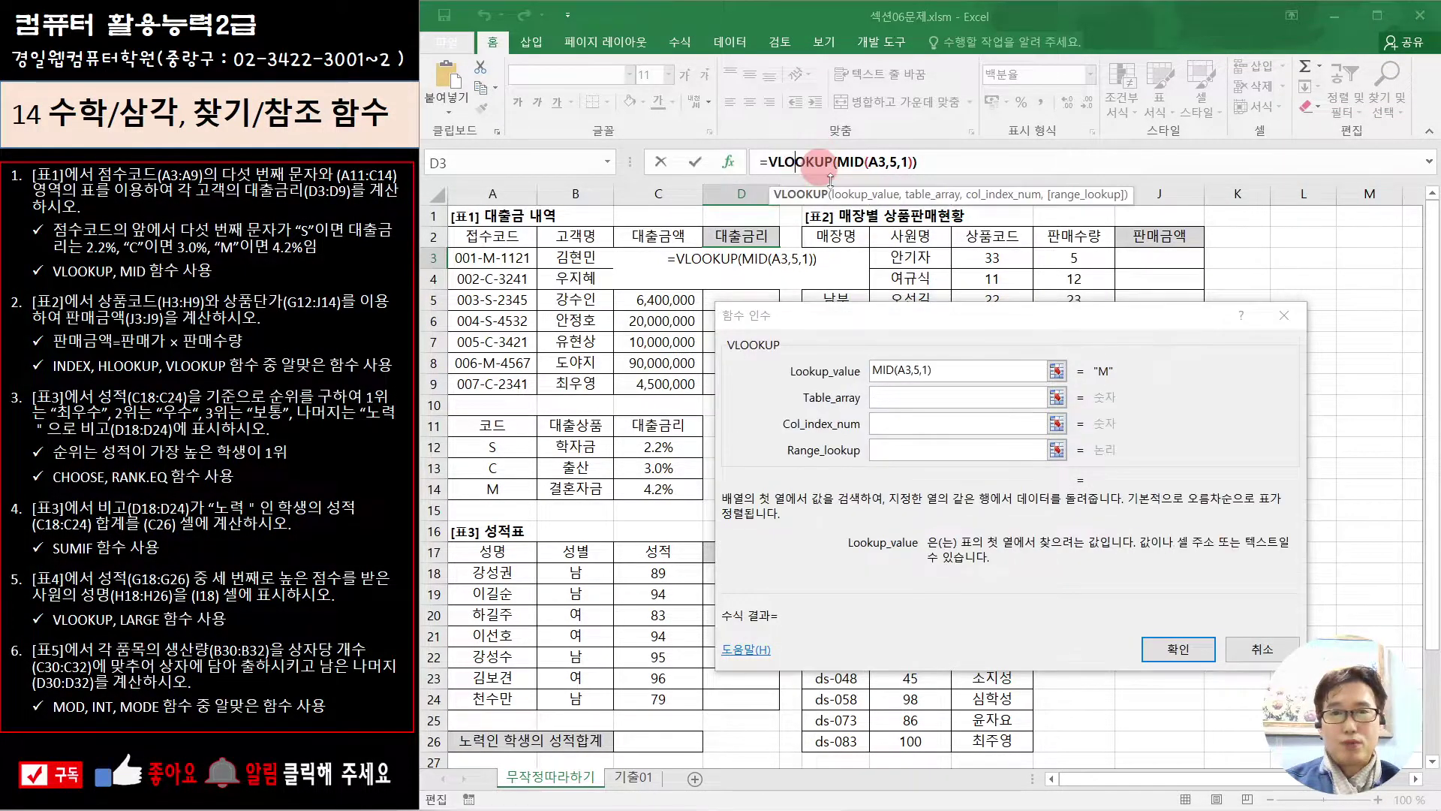
pyautogui.click(890, 397)
pyautogui.click(890, 396)
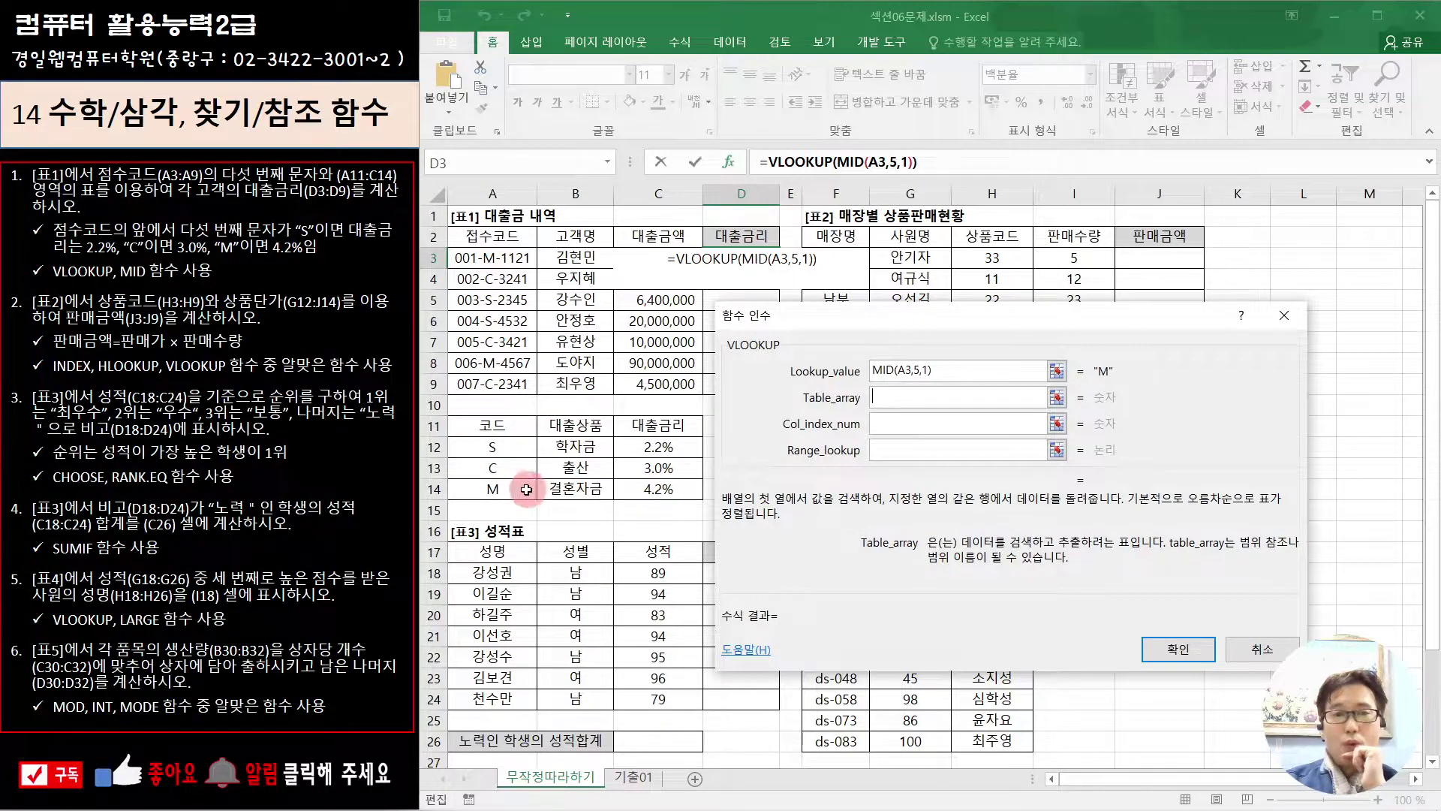
pyautogui.moveTo(464, 426); pyautogui.dragTo(675, 488)
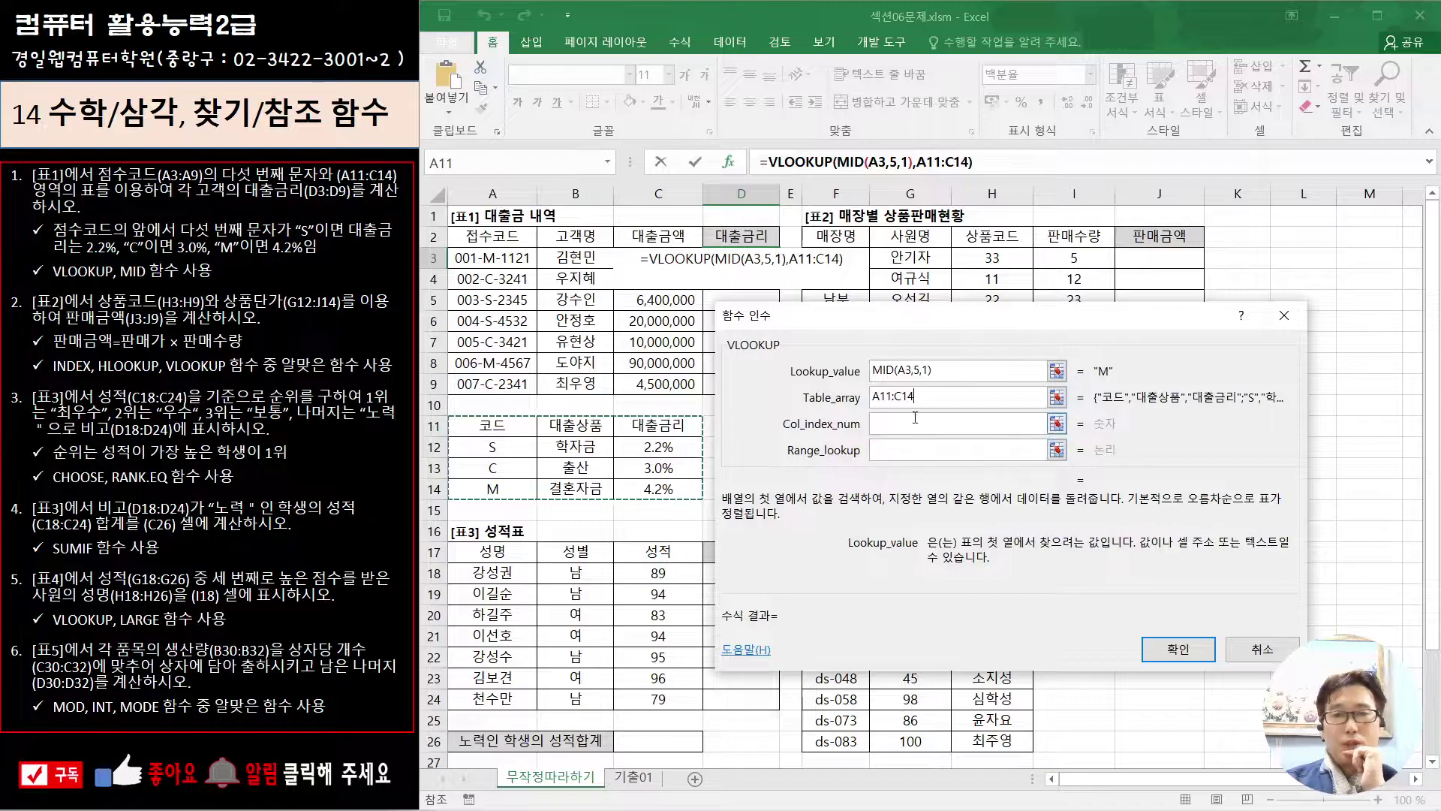
pyautogui.moveTo(948, 400); pyautogui.dragTo(779, 403)
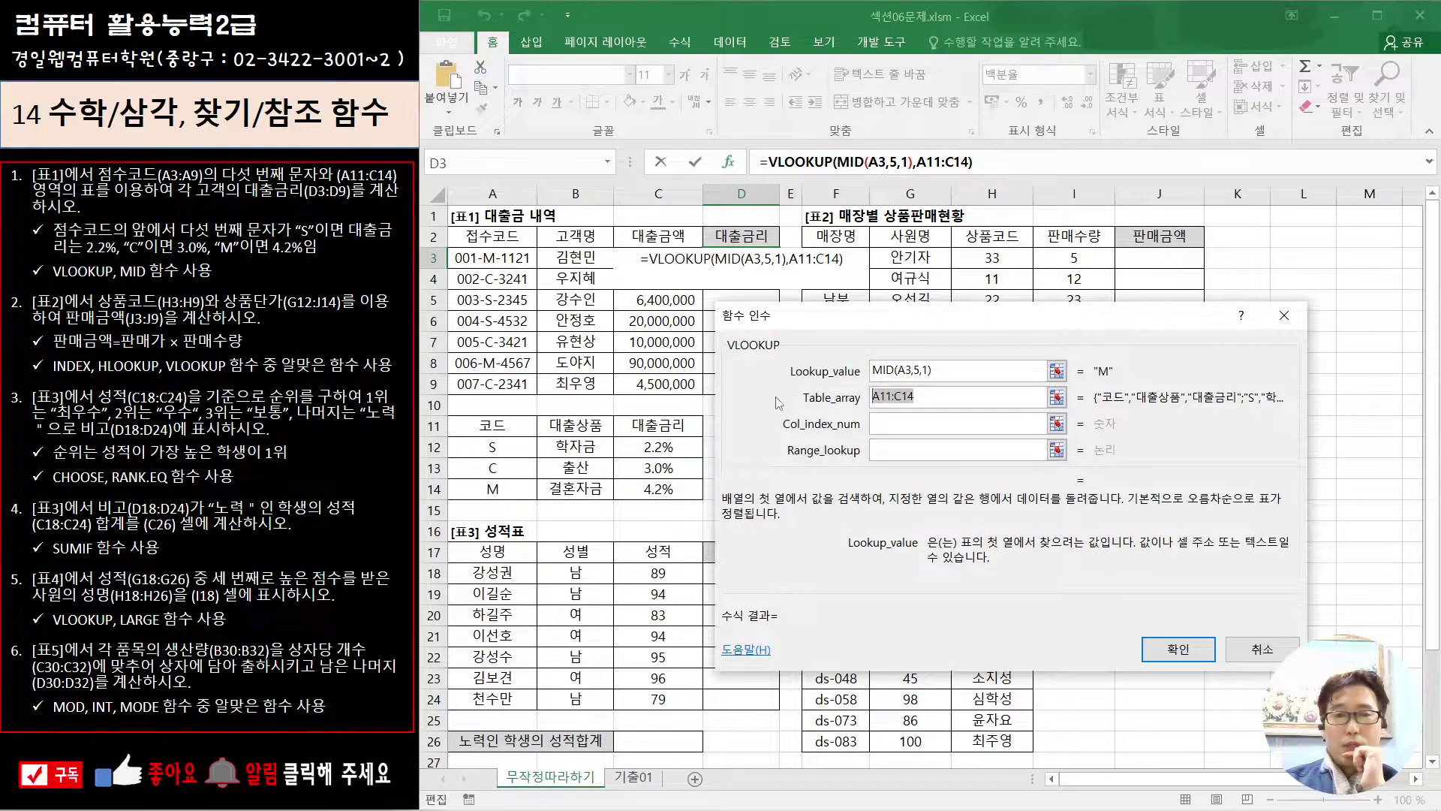
pyautogui.moveTo(818, 322); pyautogui.dragTo(896, 325)
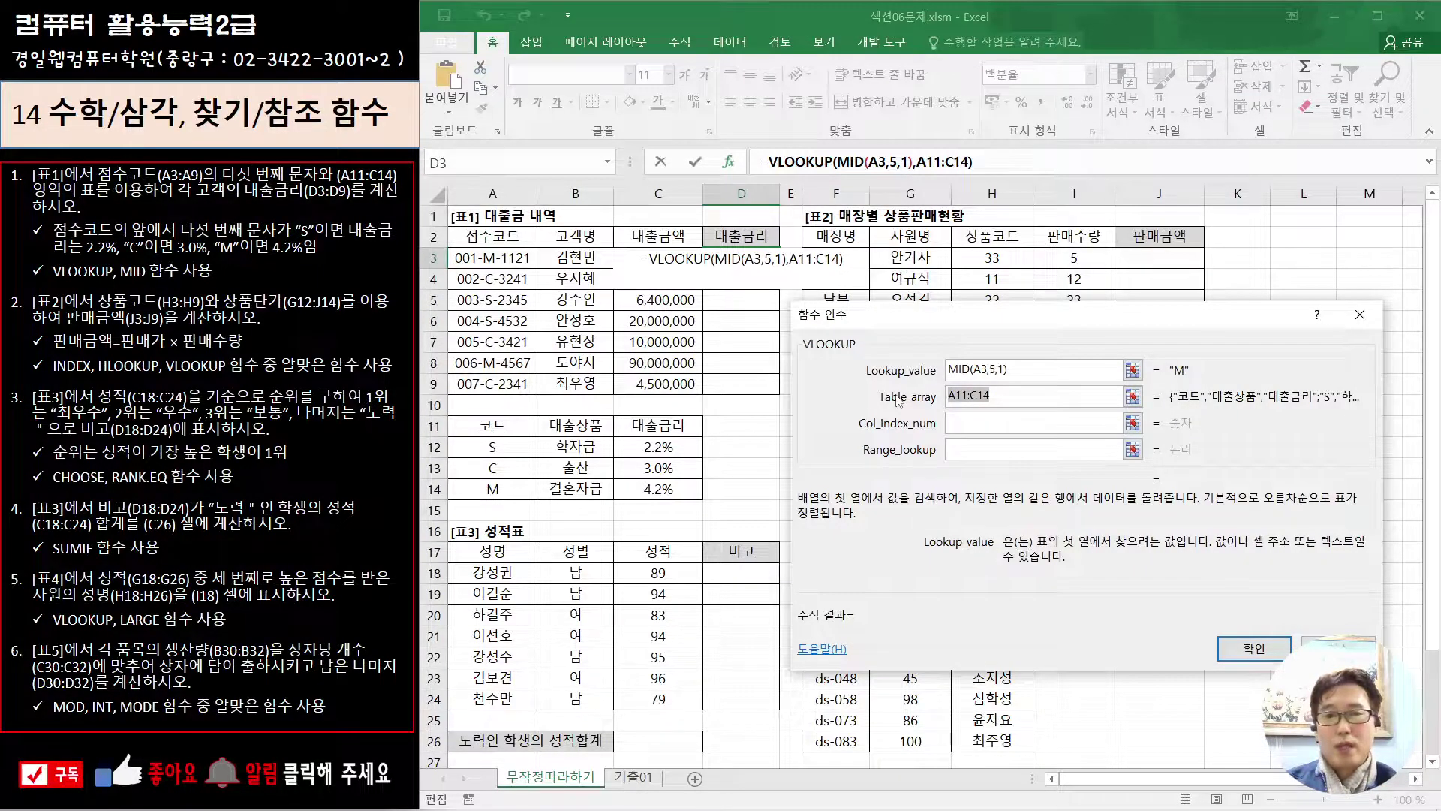
pyautogui.press('F4')
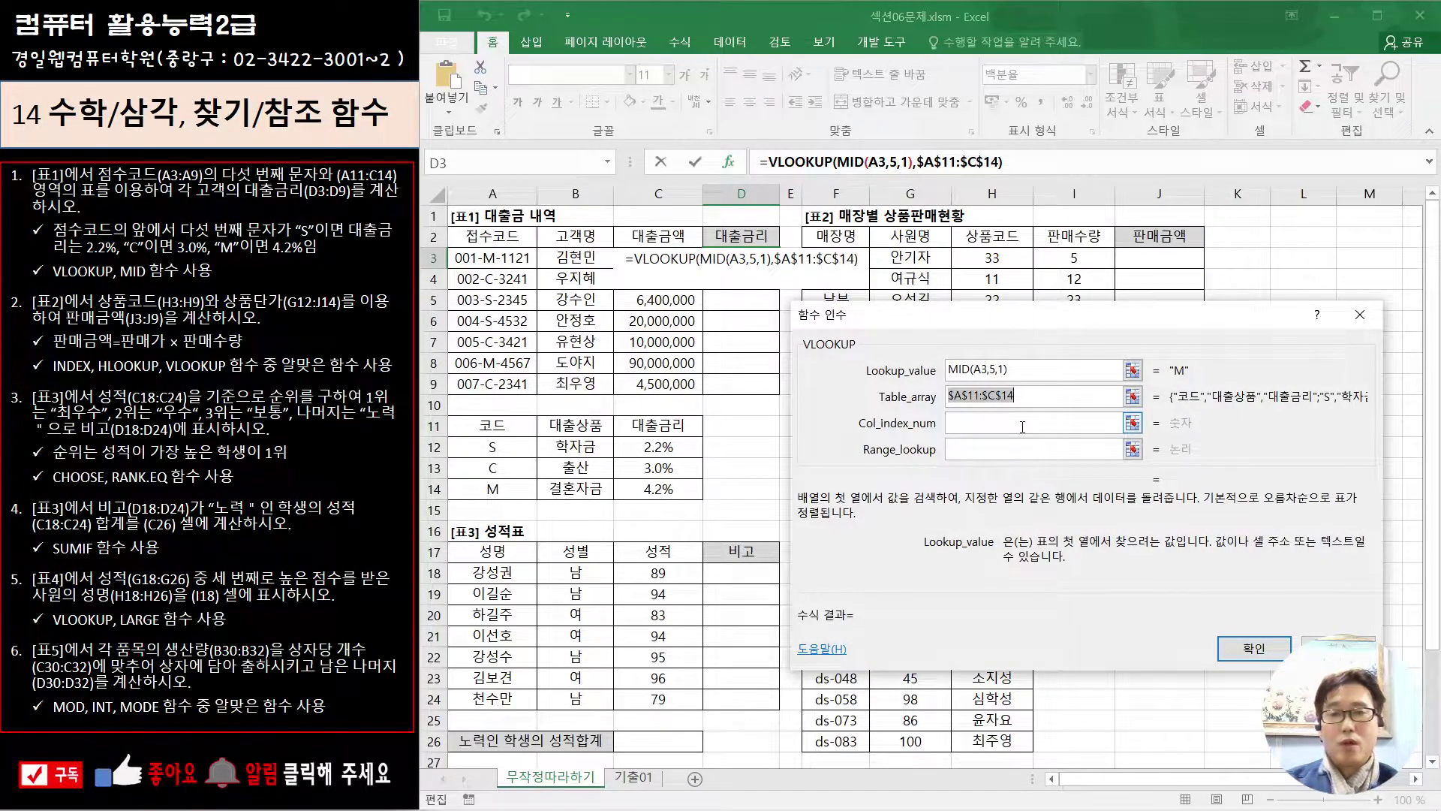
# Set VLOOKUP's column index number to 3 for the loan interest rate column
pyautogui.click(1022, 427)
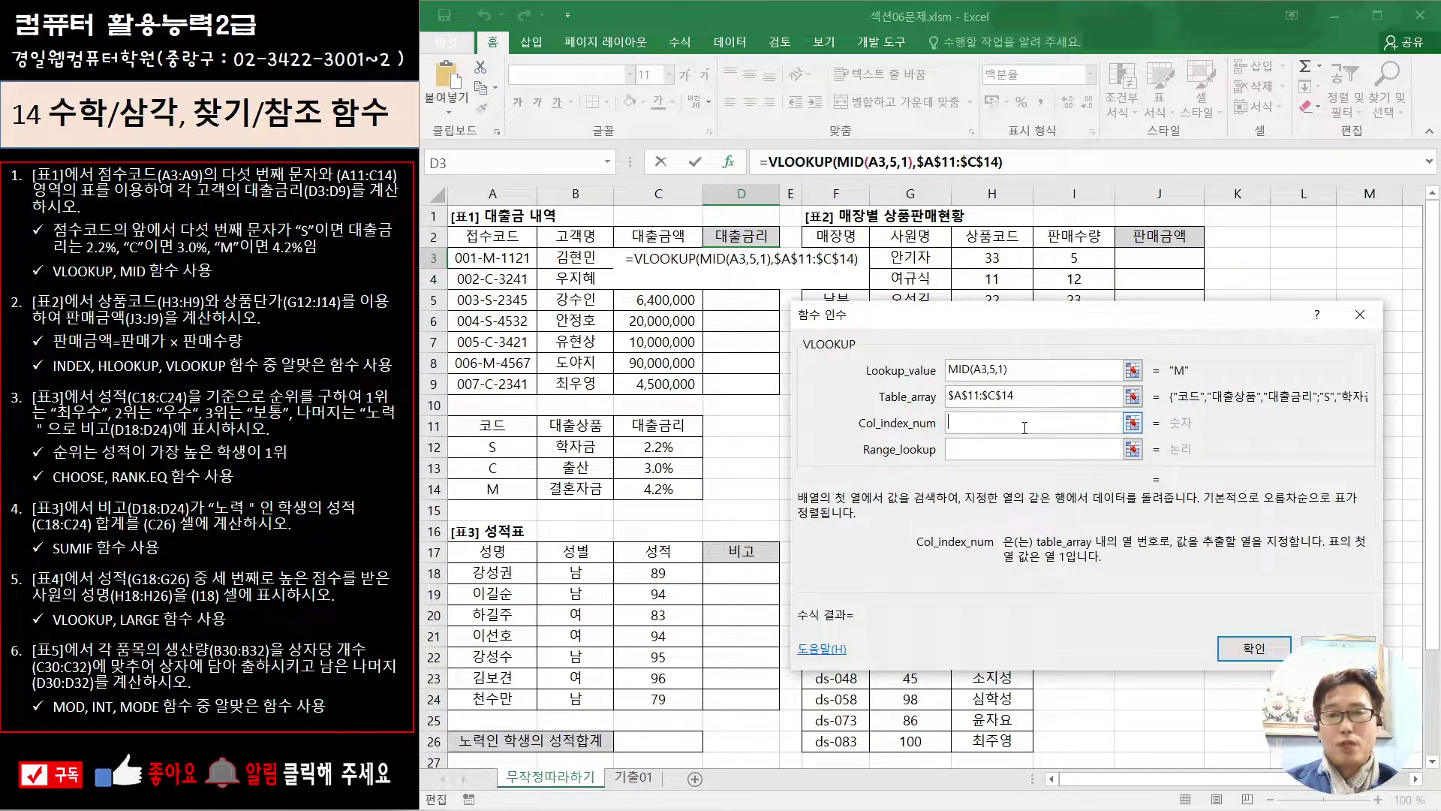
pyautogui.moveTo(1015, 395); pyautogui.dragTo(900, 394)
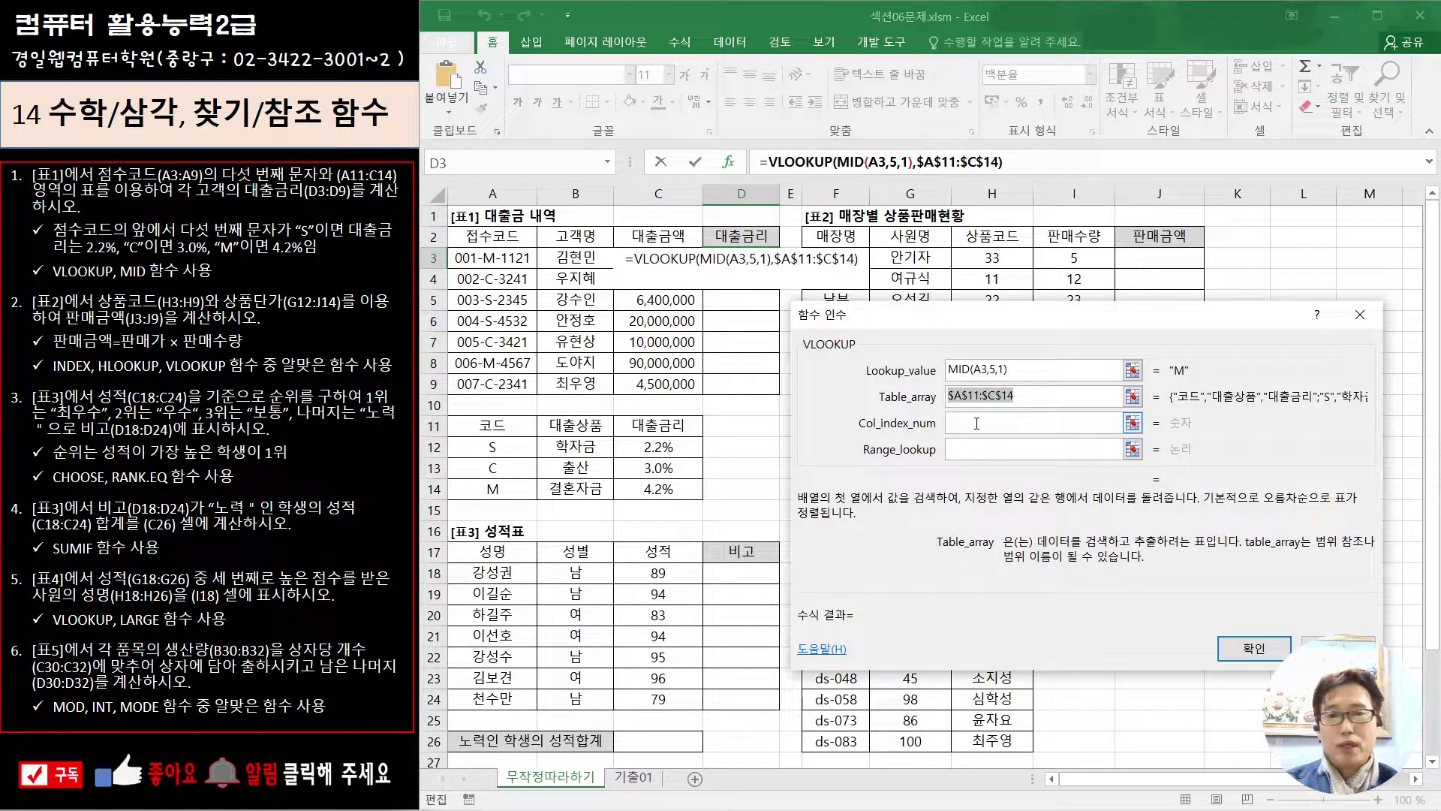
pyautogui.click(1028, 423)
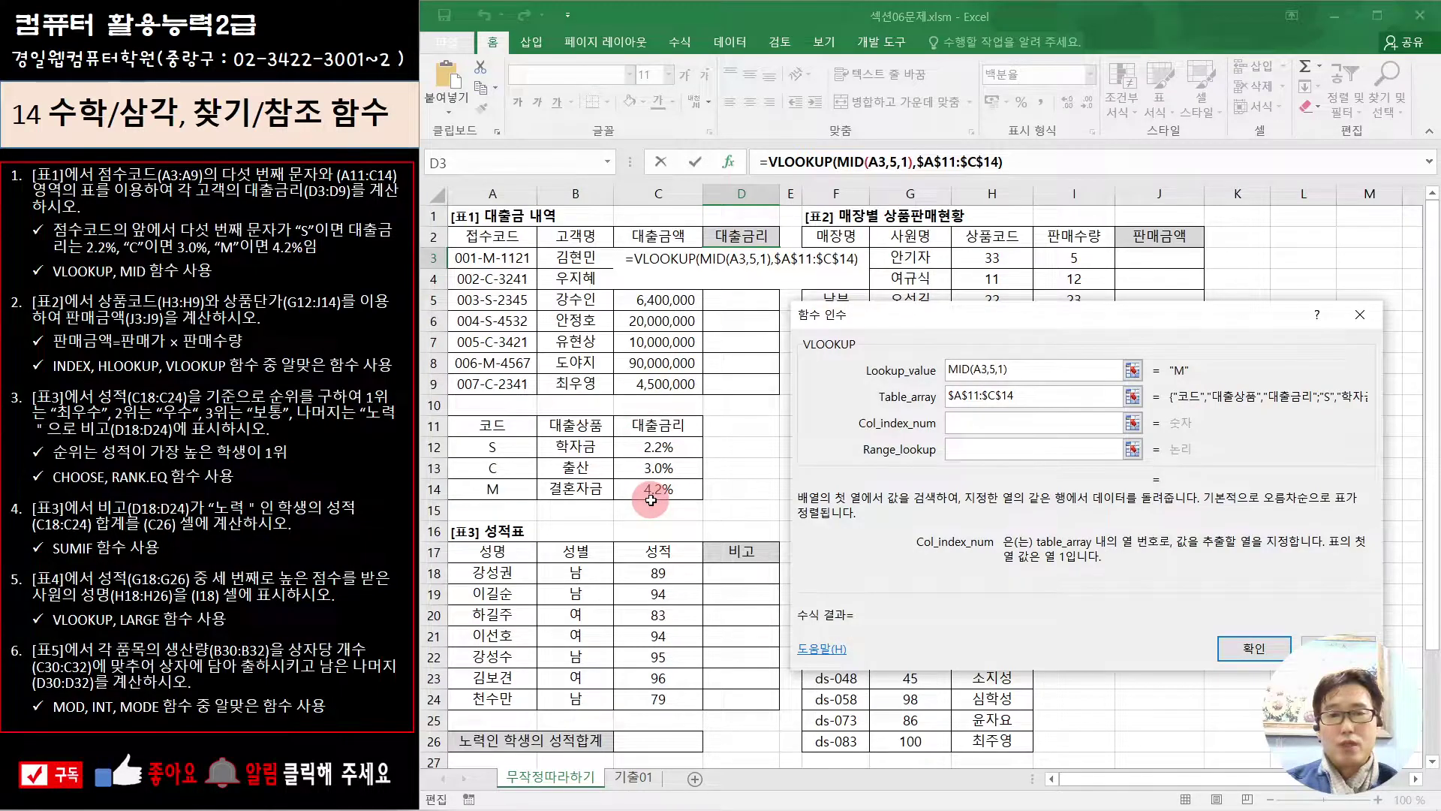
pyautogui.write('3')
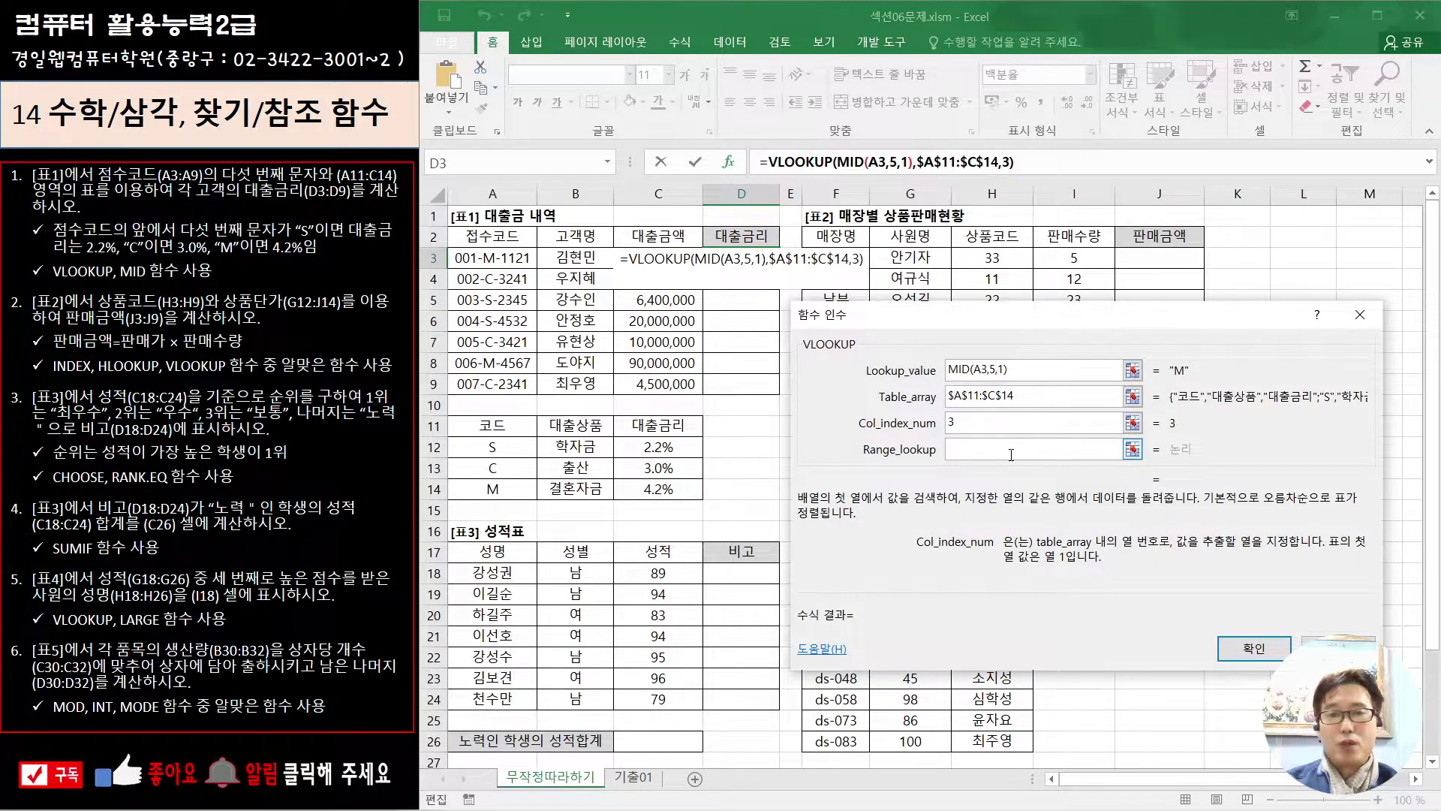
# Set VLOOKUP's range lookup to 0 for an exact match, then confirm the formula and fill it from D3 down to D9
pyautogui.click(1011, 452)
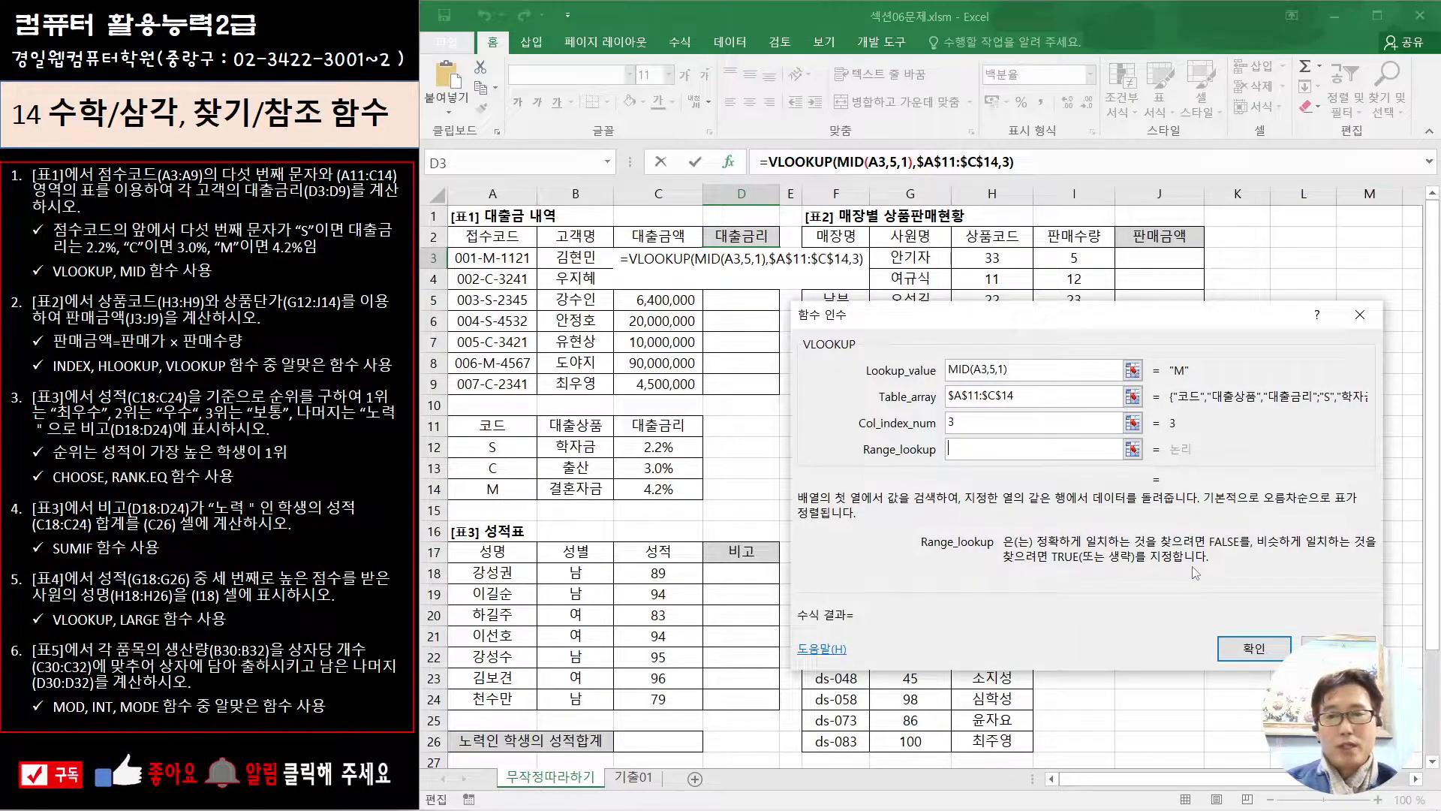
pyautogui.write('0')
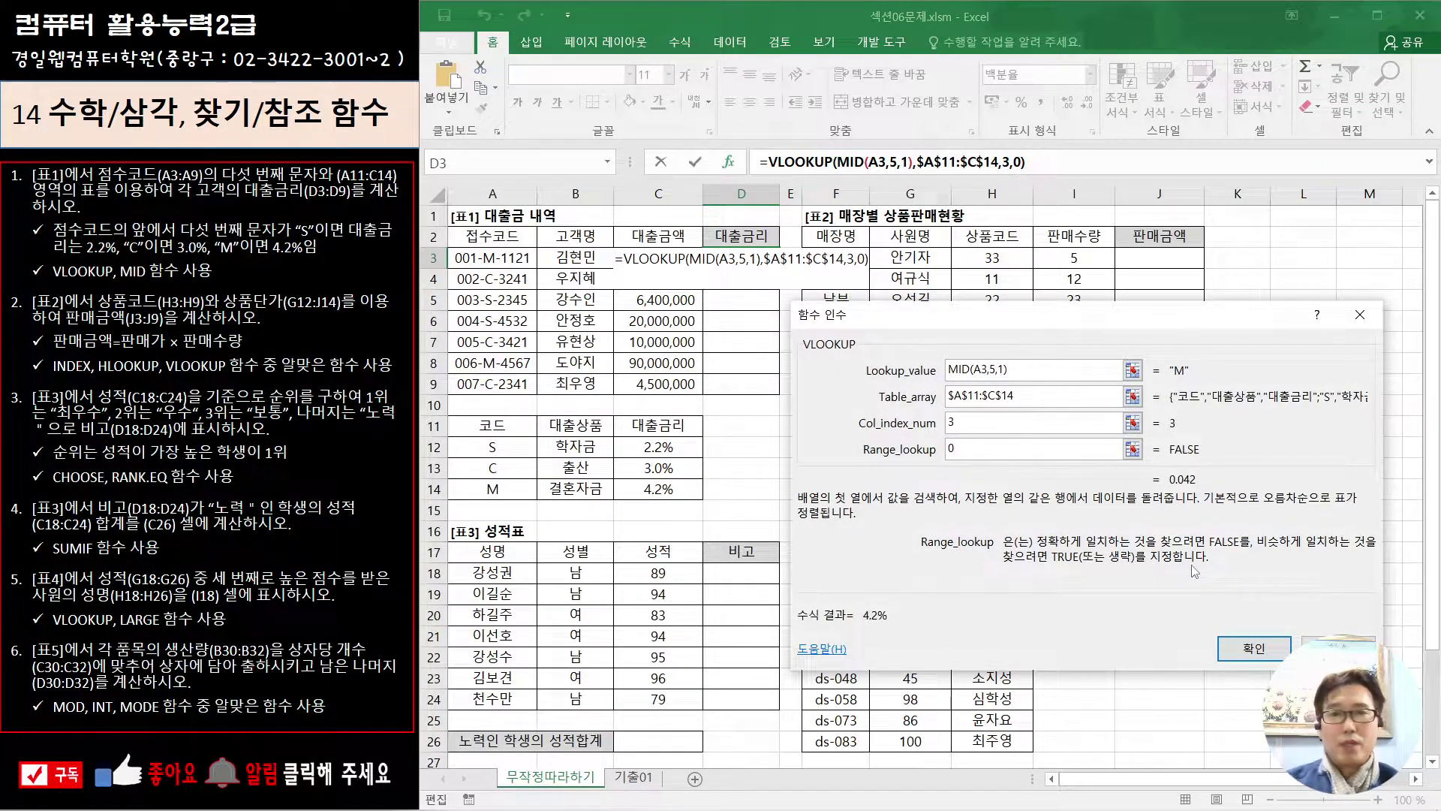
pyautogui.click(1253, 647)
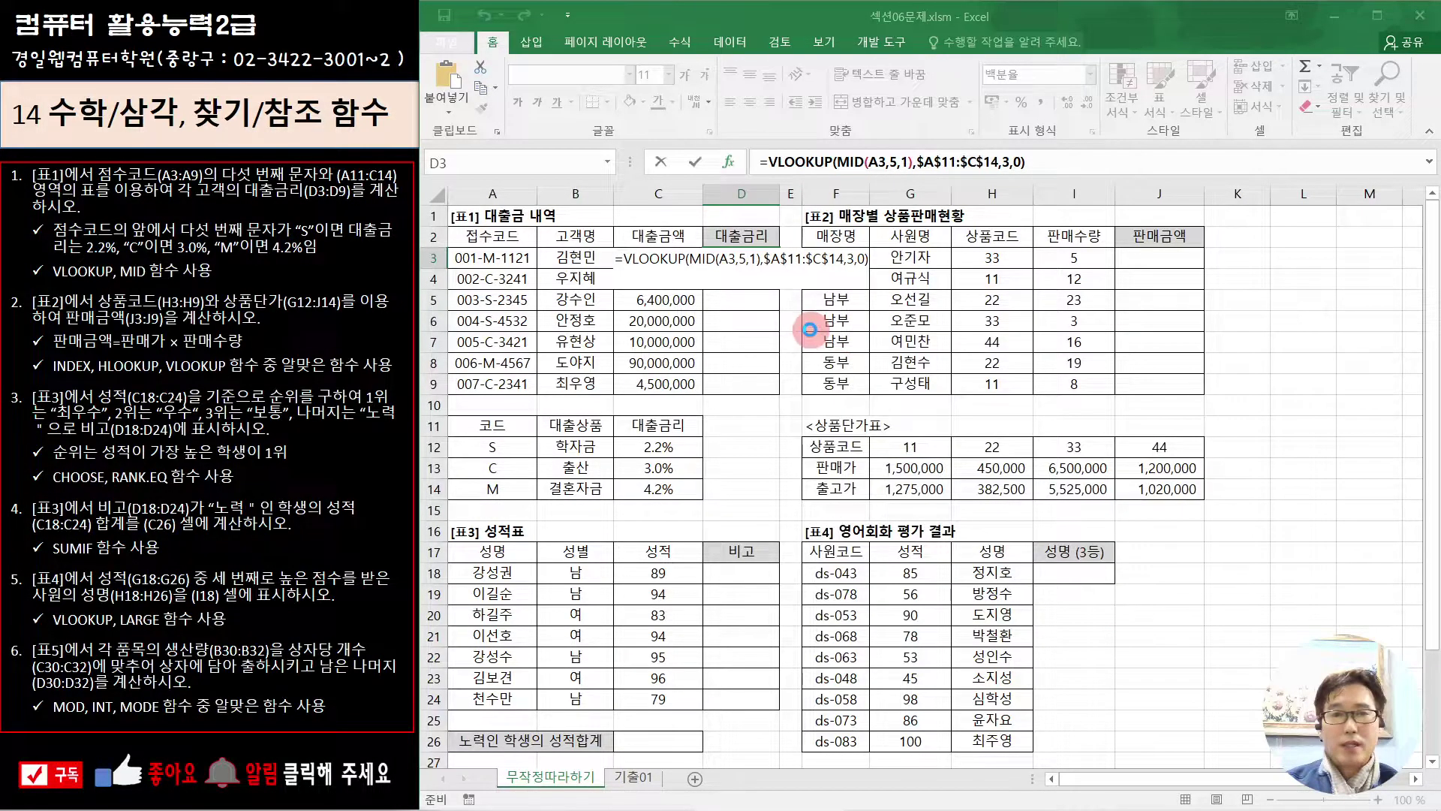
pyautogui.moveTo(780, 271); pyautogui.dragTo(771, 392)
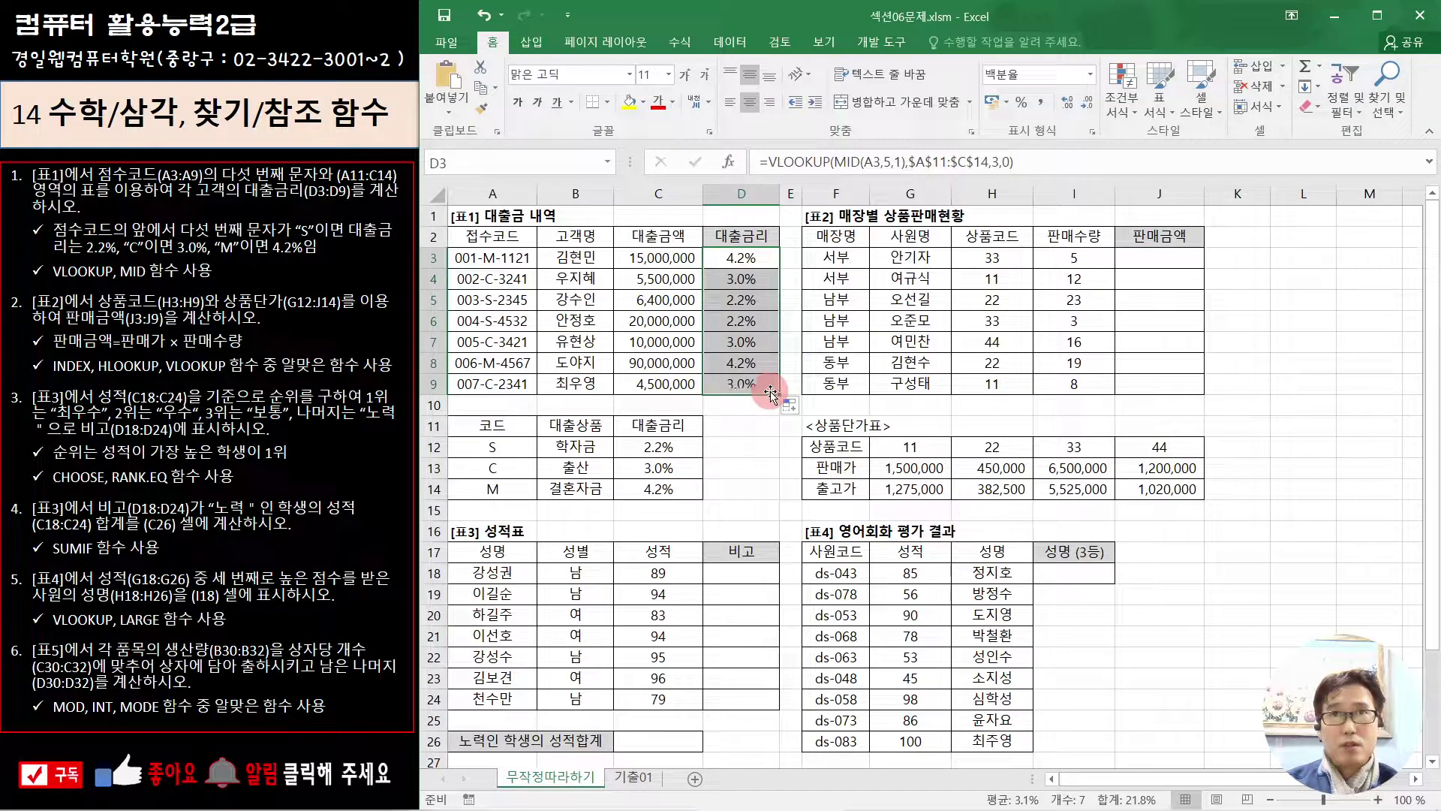
pyautogui.click(742, 258)
# Start an HLOOKUP formula for the sales amount in J3 and open its function arguments dialog
pyautogui.click(1161, 259)
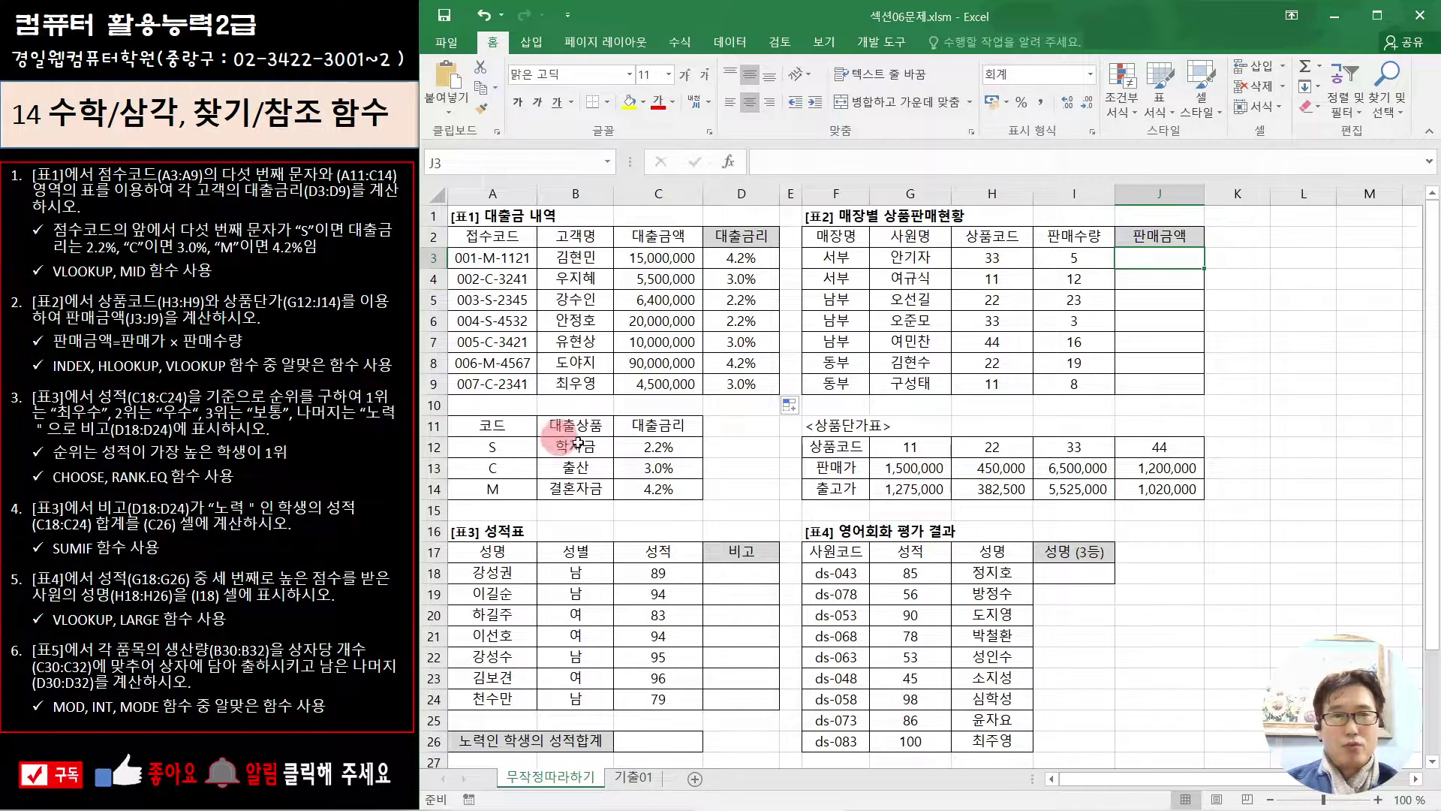
pyautogui.click(912, 447)
pyautogui.click(889, 470)
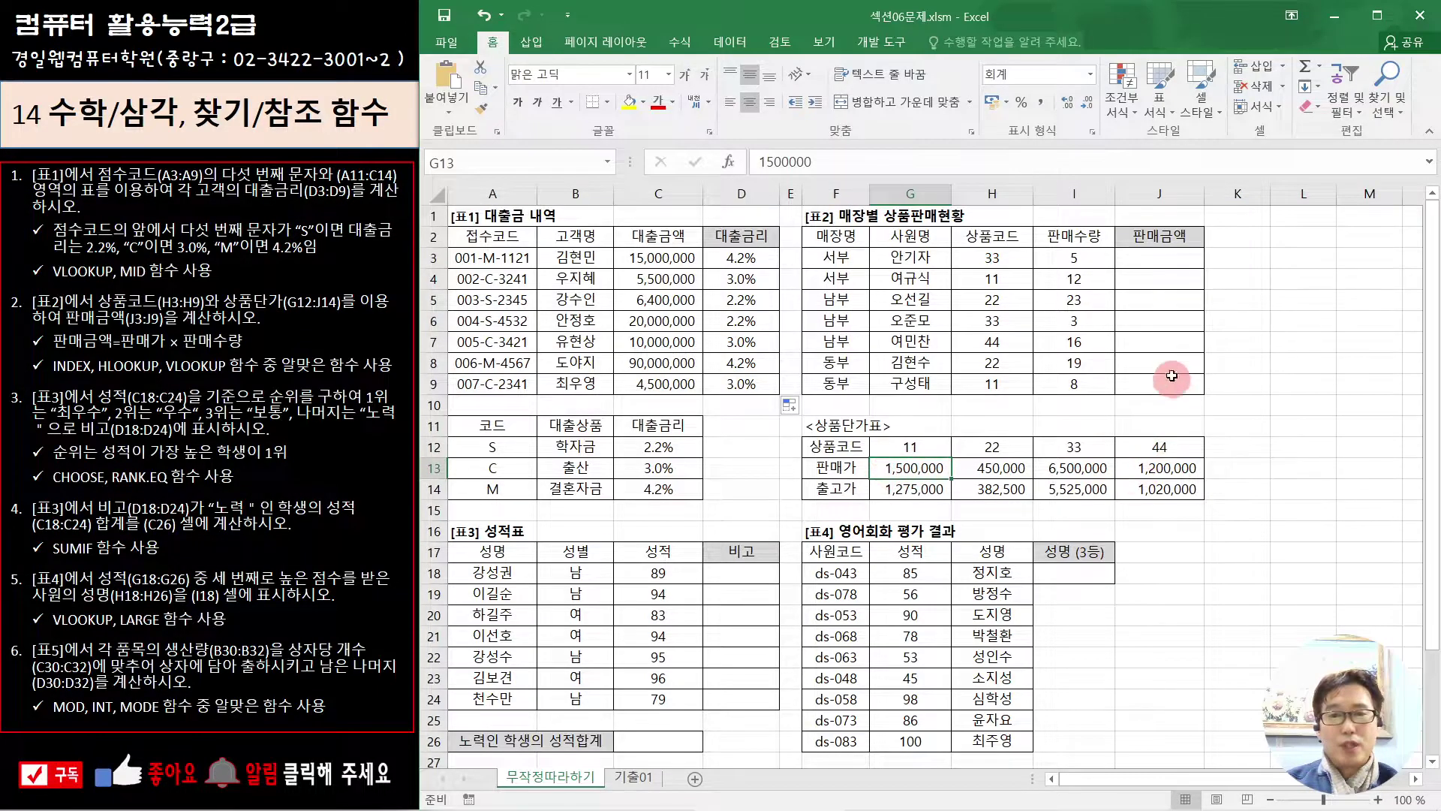
pyautogui.click(1143, 266)
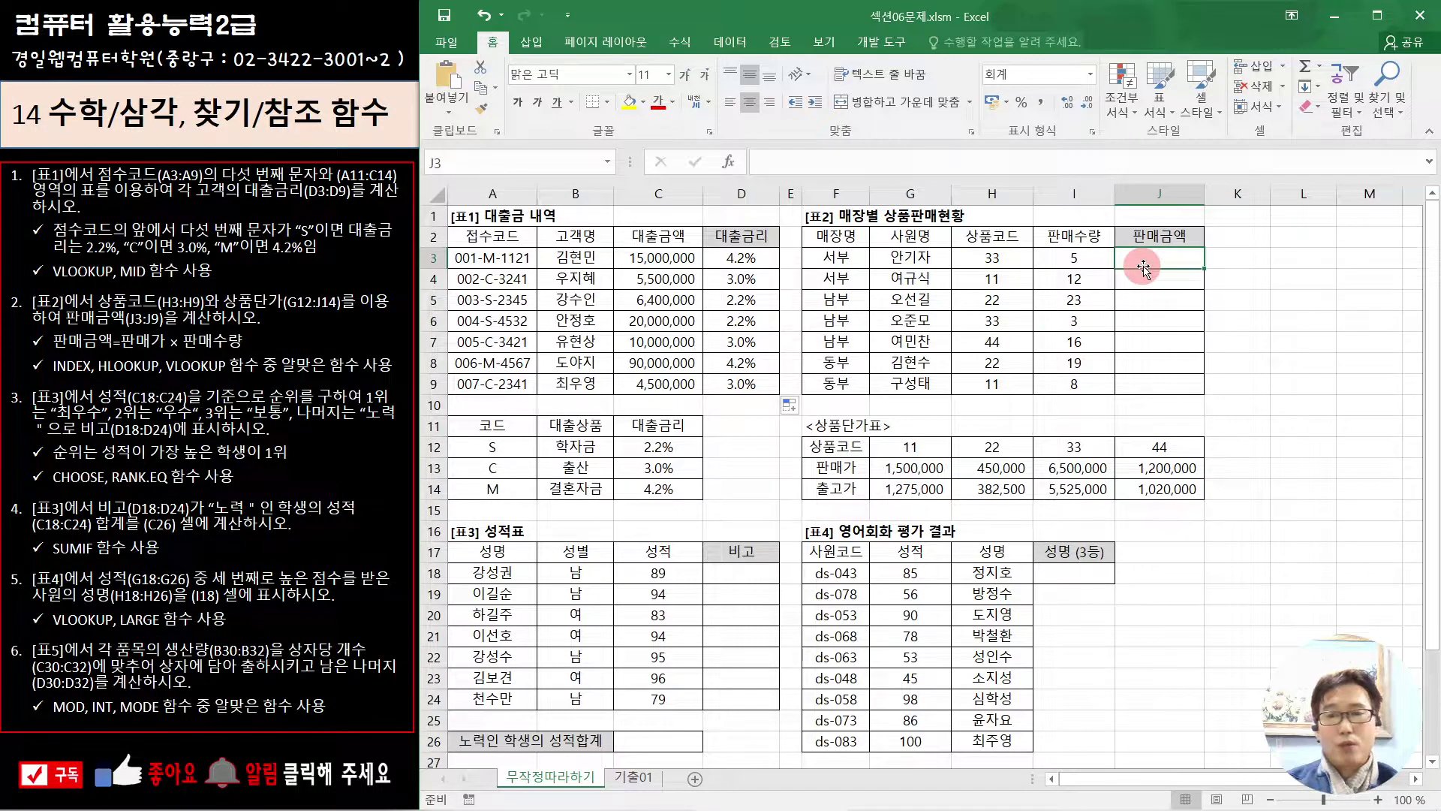
pyautogui.write('=hl')
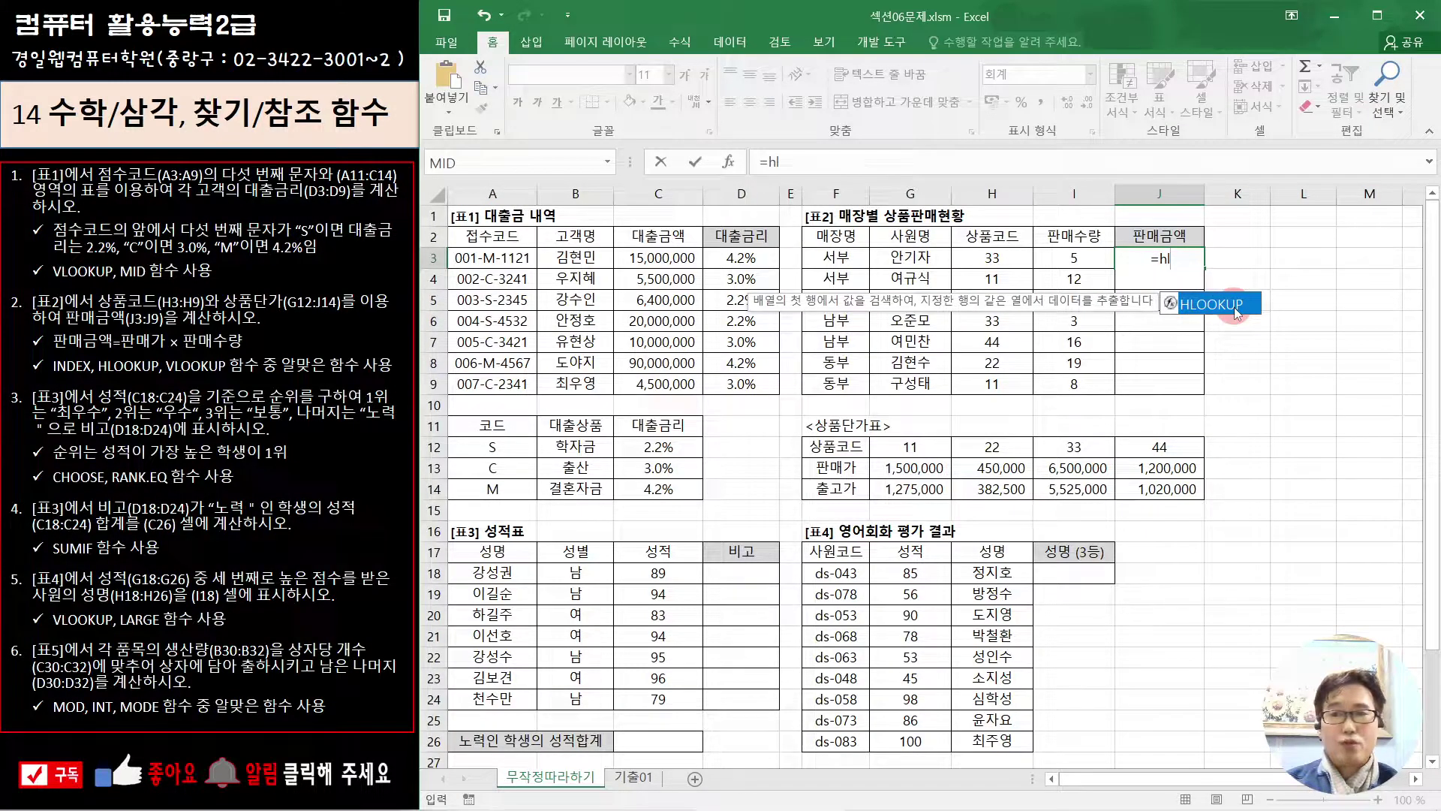
pyautogui.doubleClick(1233, 305)
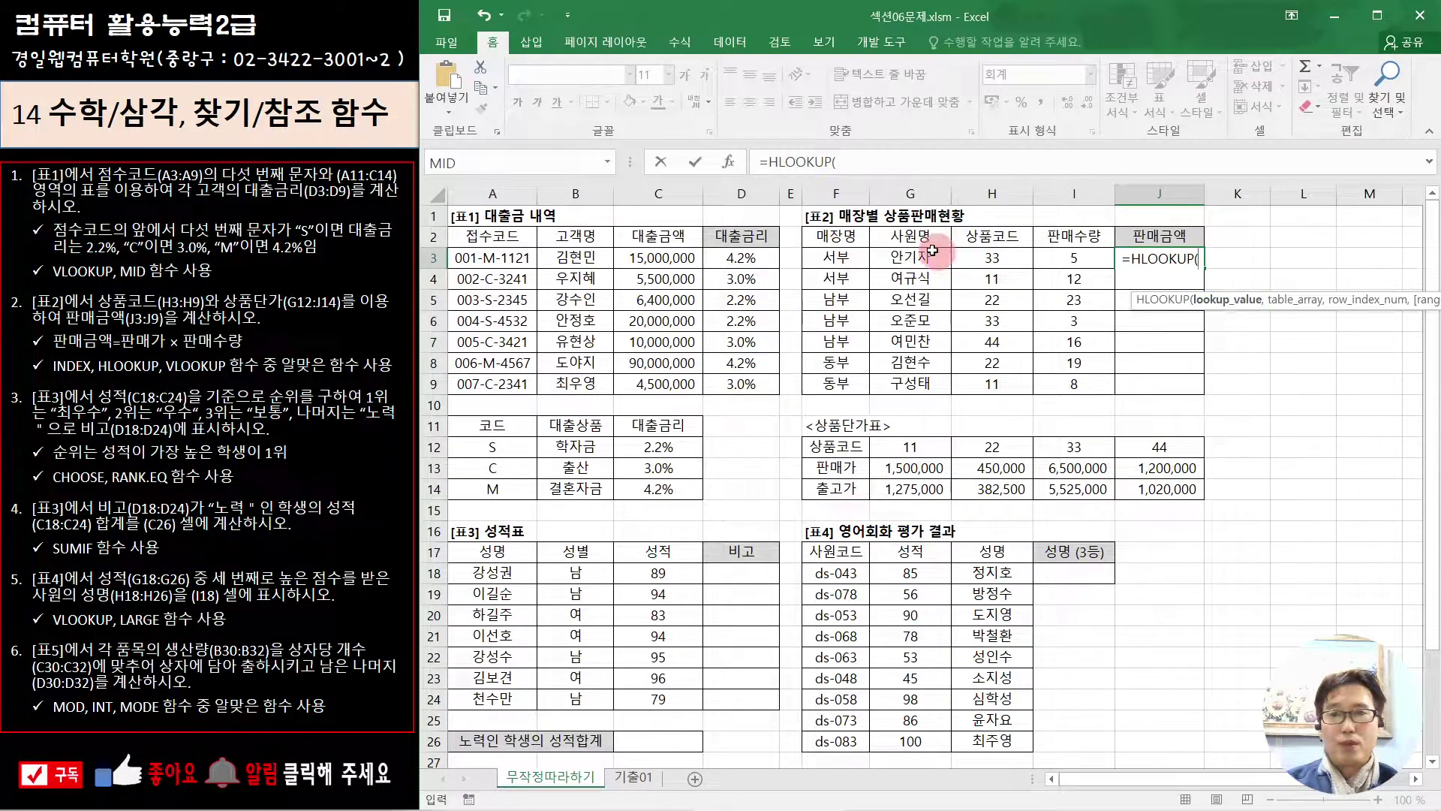
pyautogui.click(736, 165)
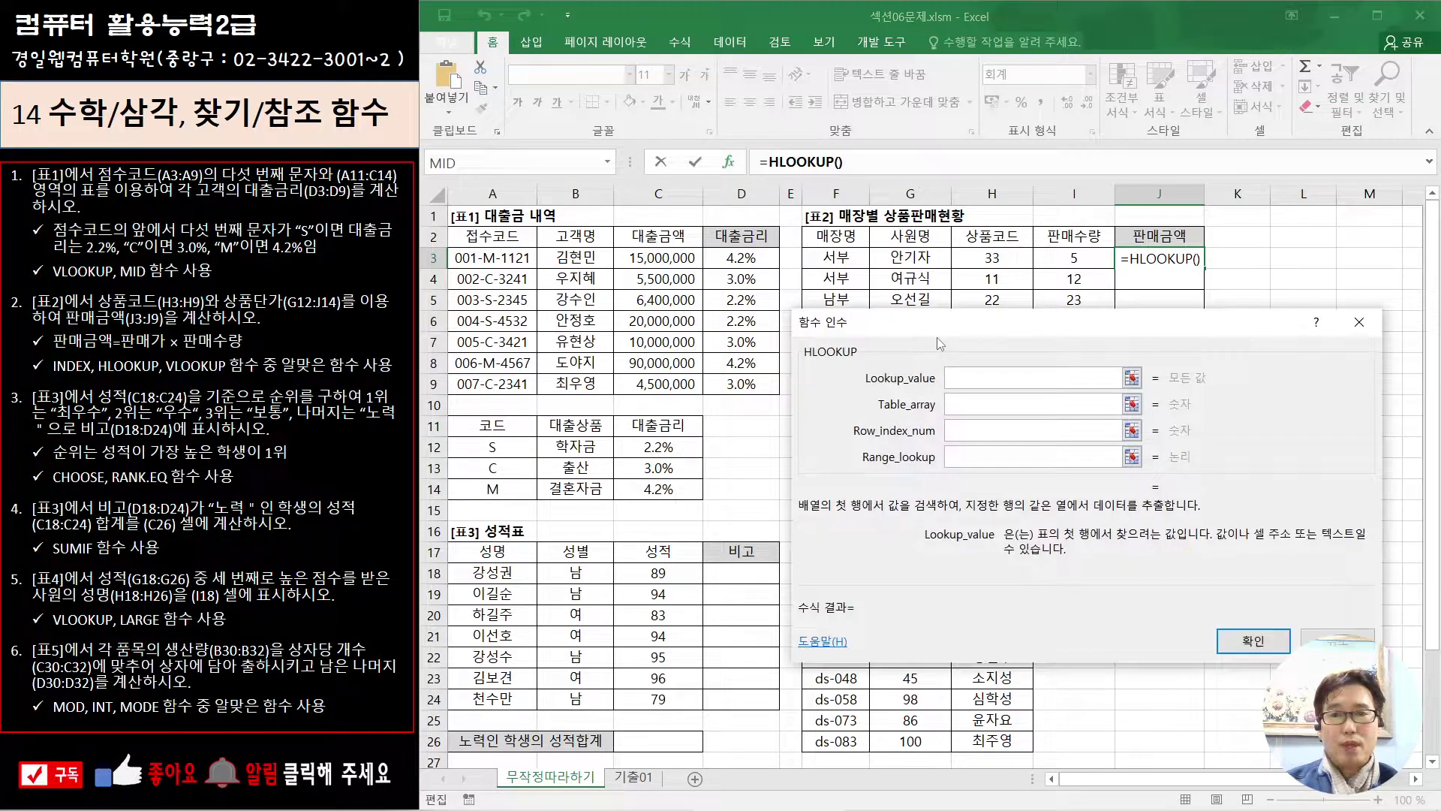
# Set HLOOKUP's lookup value to H3 and its table array to the absolute range $F$12:$J$14
pyautogui.moveTo(943, 332); pyautogui.dragTo(476, 97)
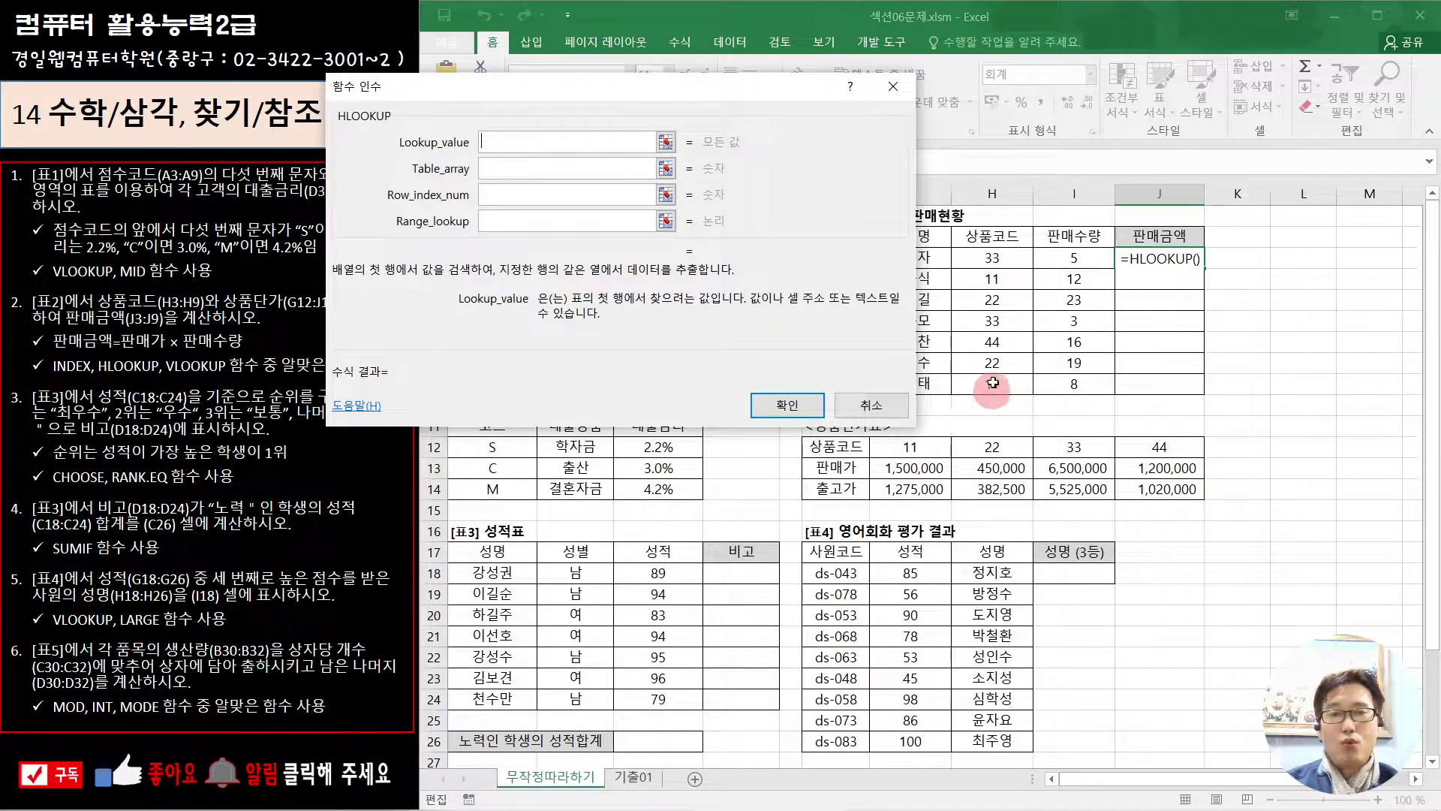
pyautogui.click(996, 258)
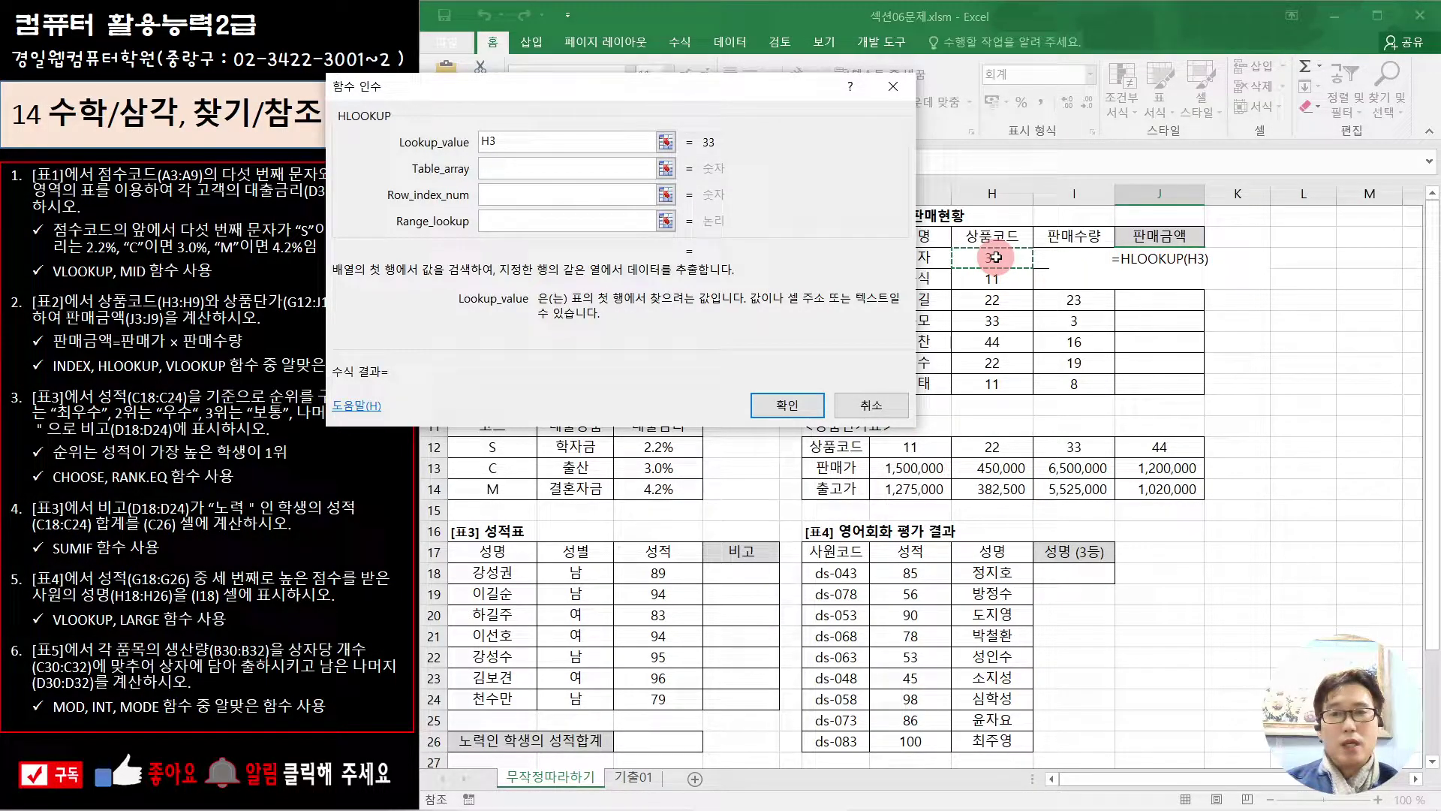
pyautogui.press('Tab')
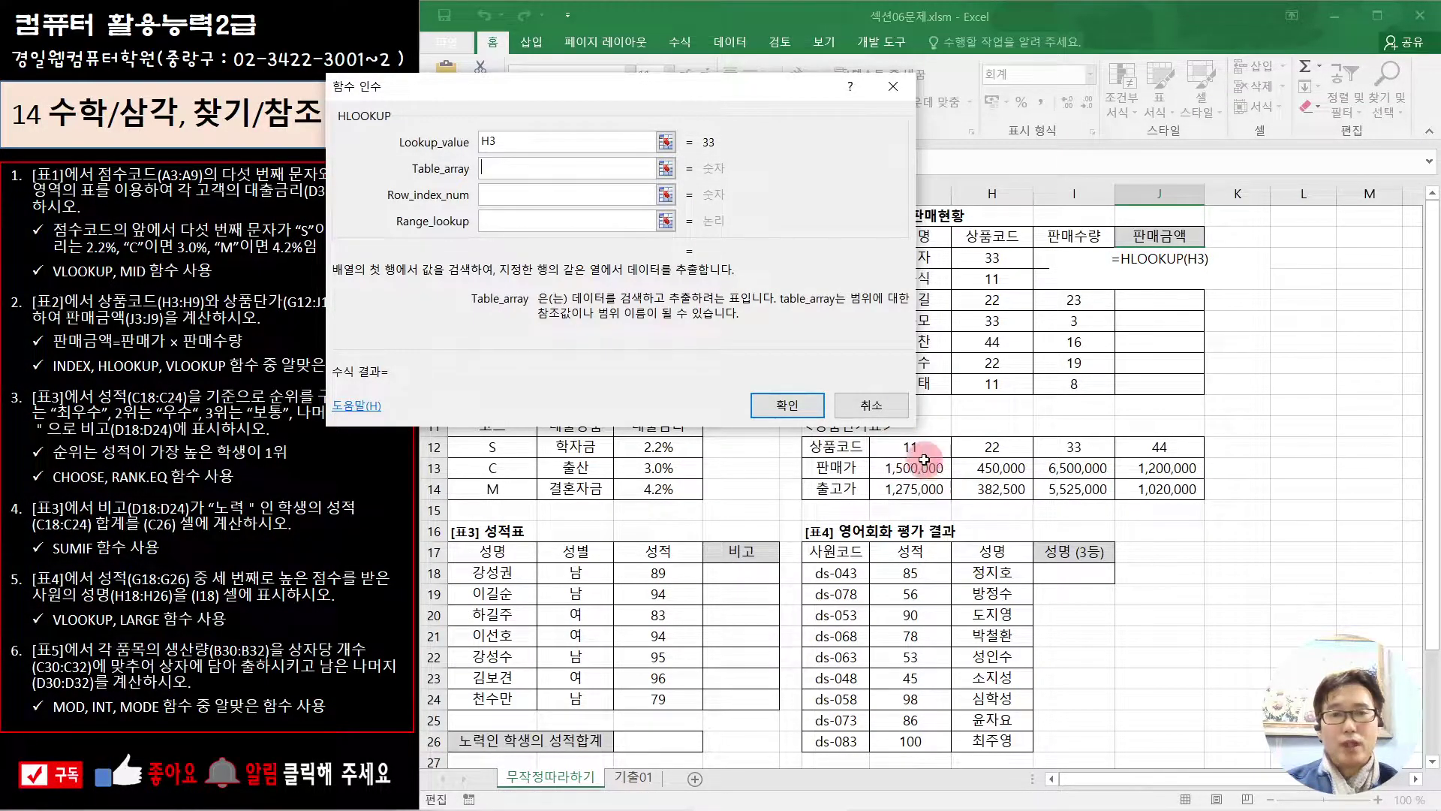
pyautogui.moveTo(833, 448); pyautogui.dragTo(1190, 490)
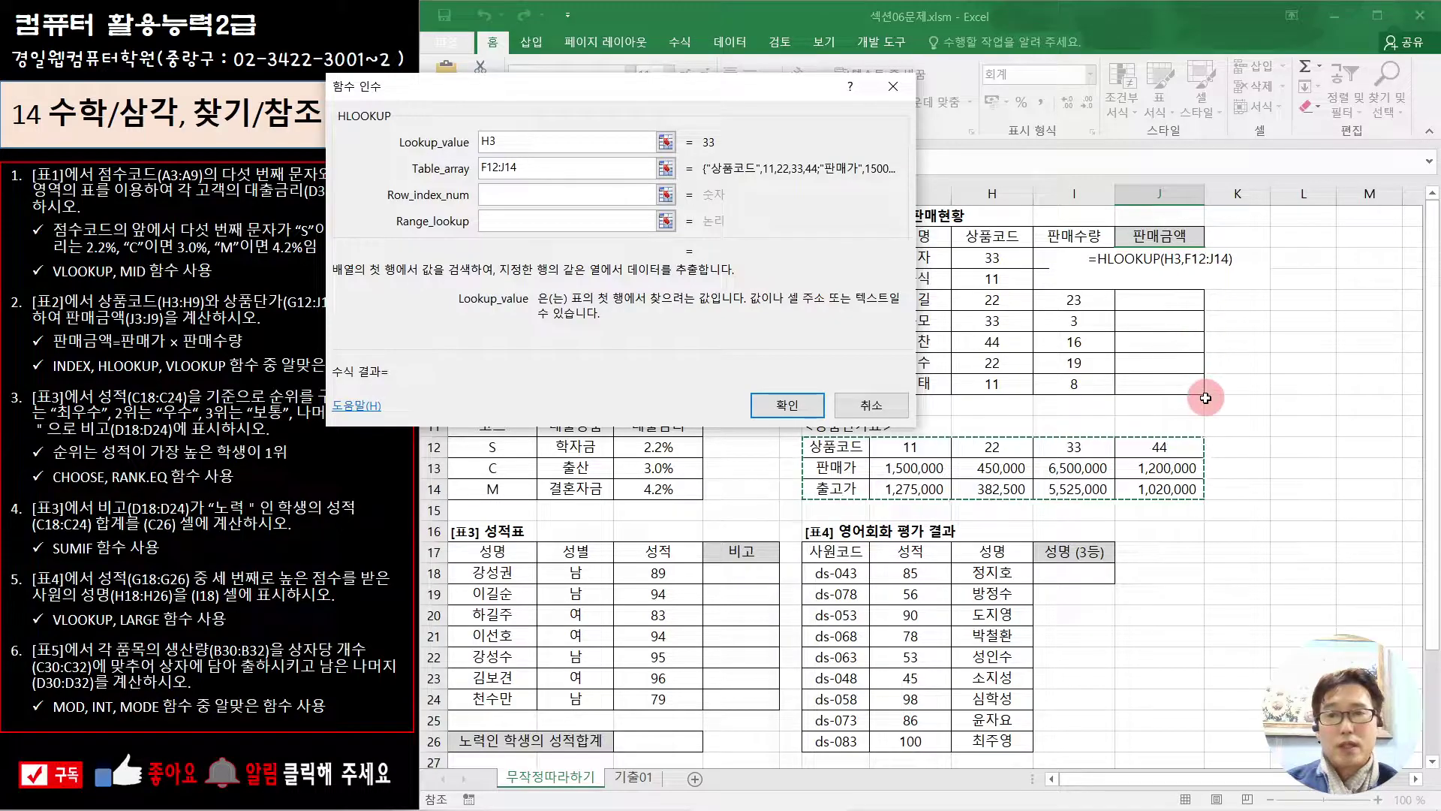
pyautogui.press('F4')
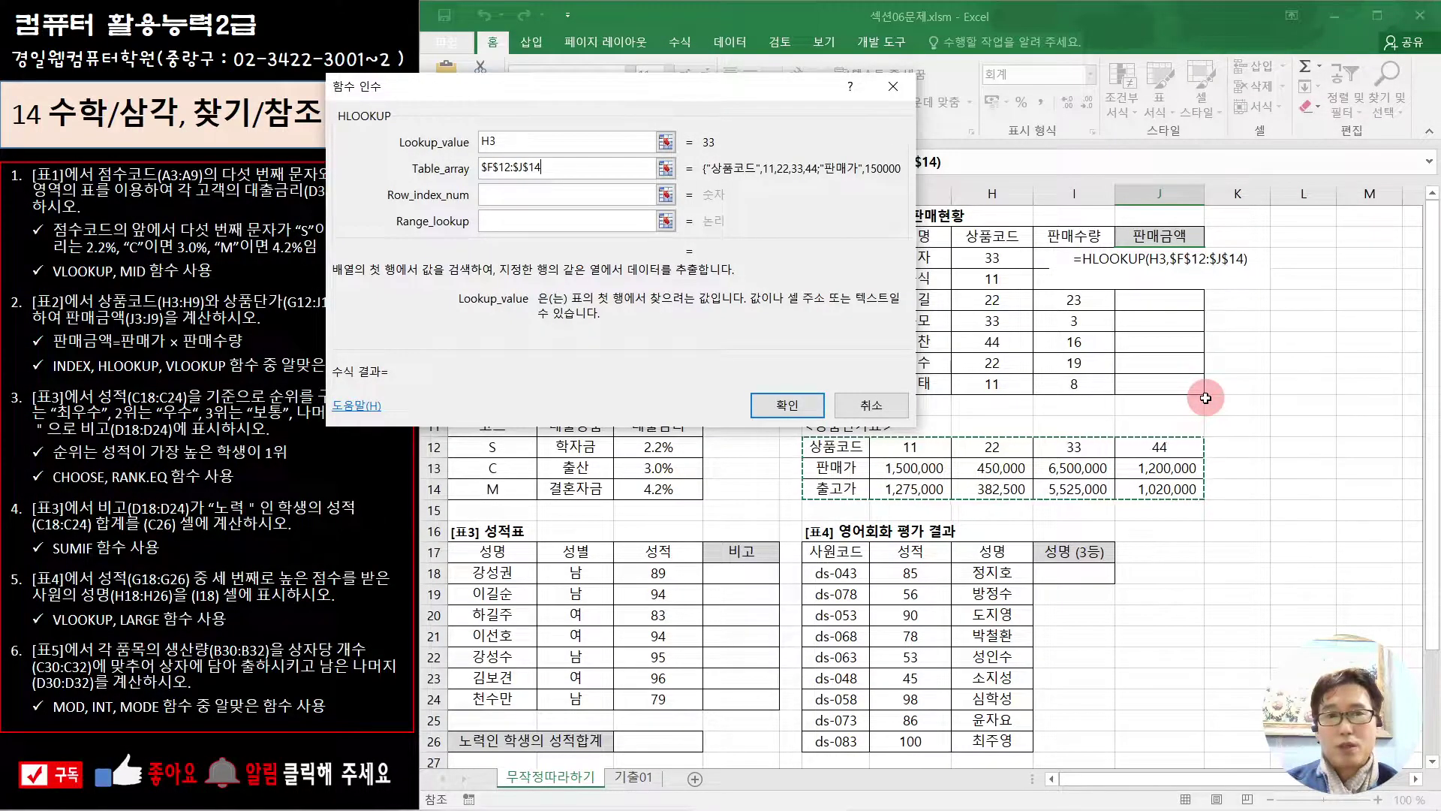
# Set HLOOKUP's row index number to 2 for the selling price row and range lookup to 0, then confirm the formula
pyautogui.click(551, 194)
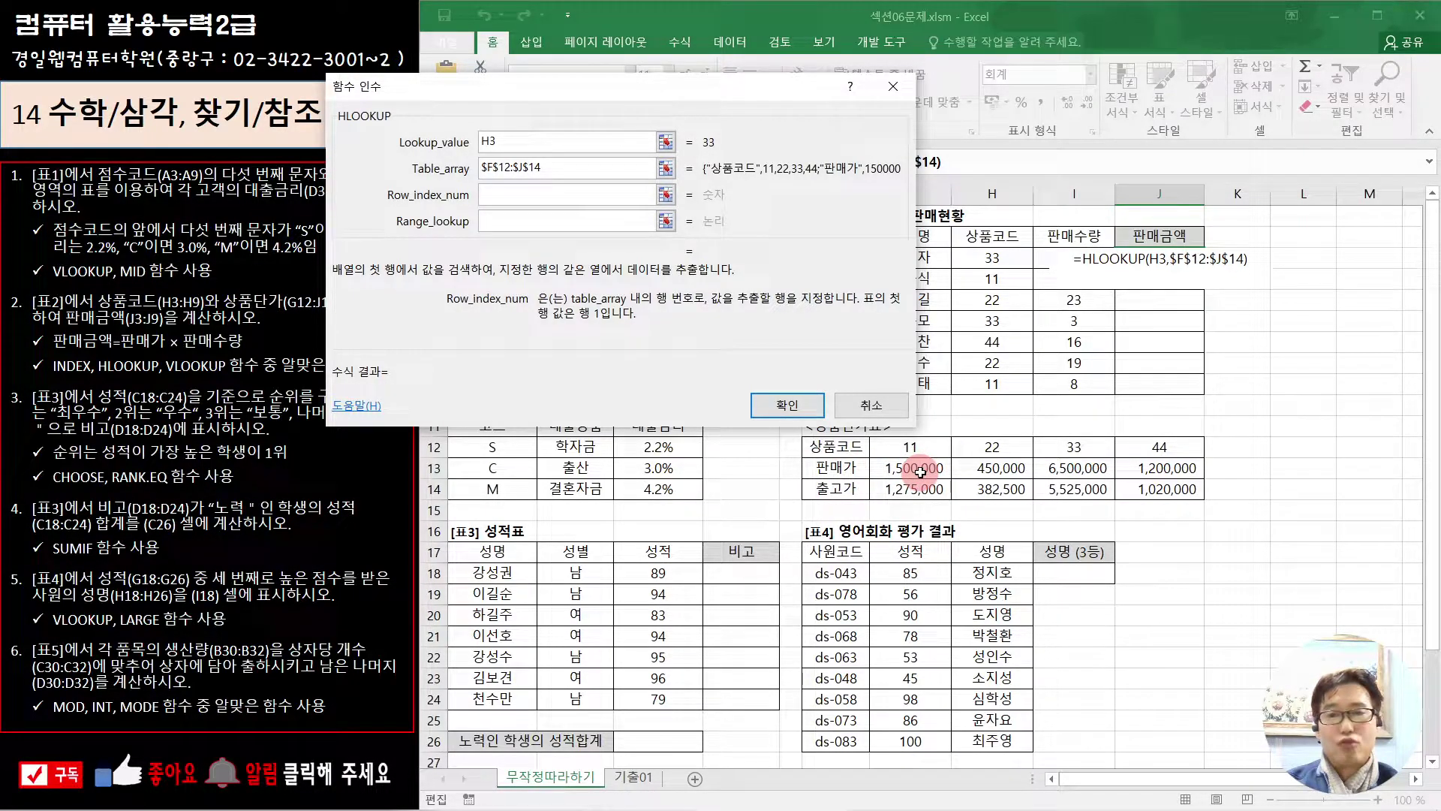
pyautogui.write('2')
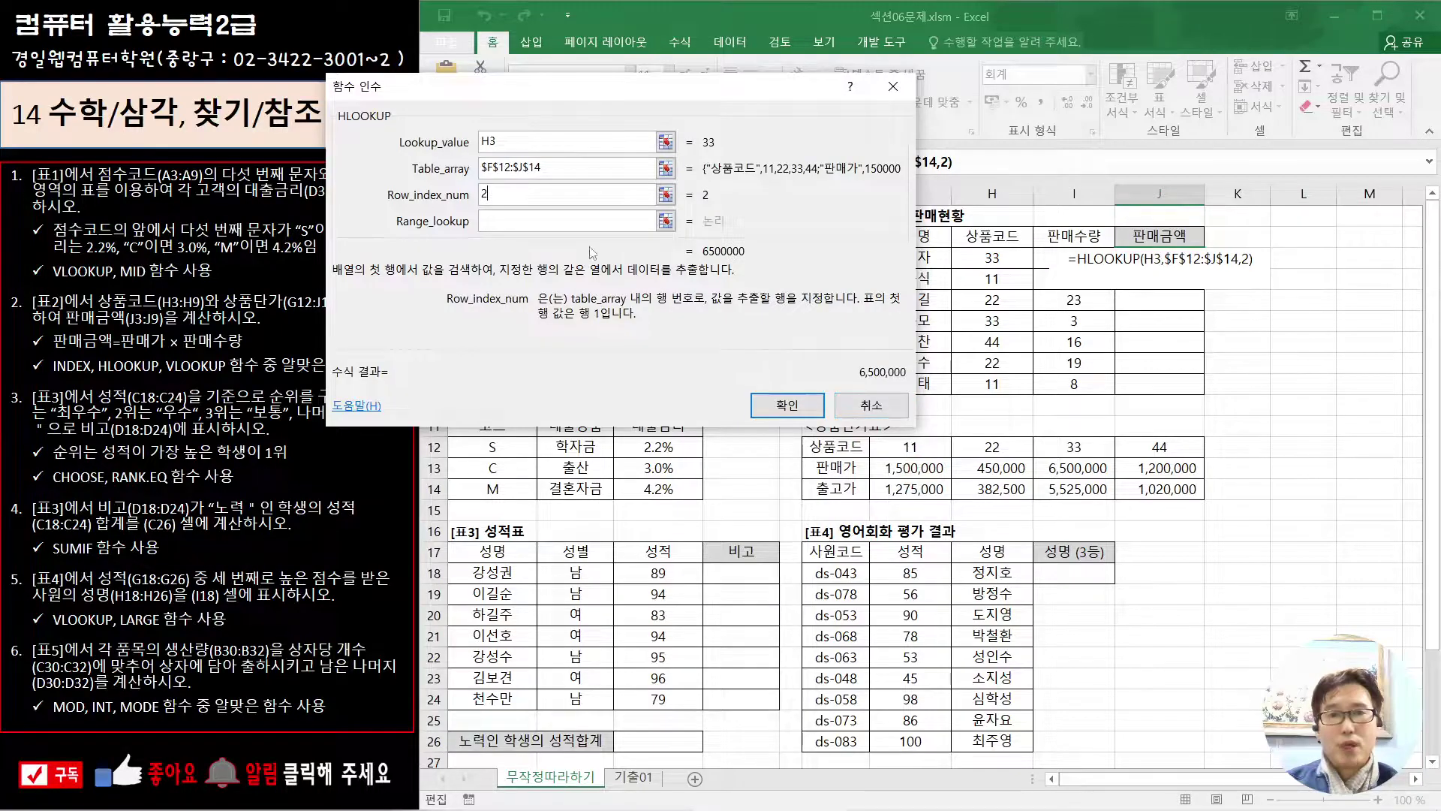
pyautogui.press('Tab')
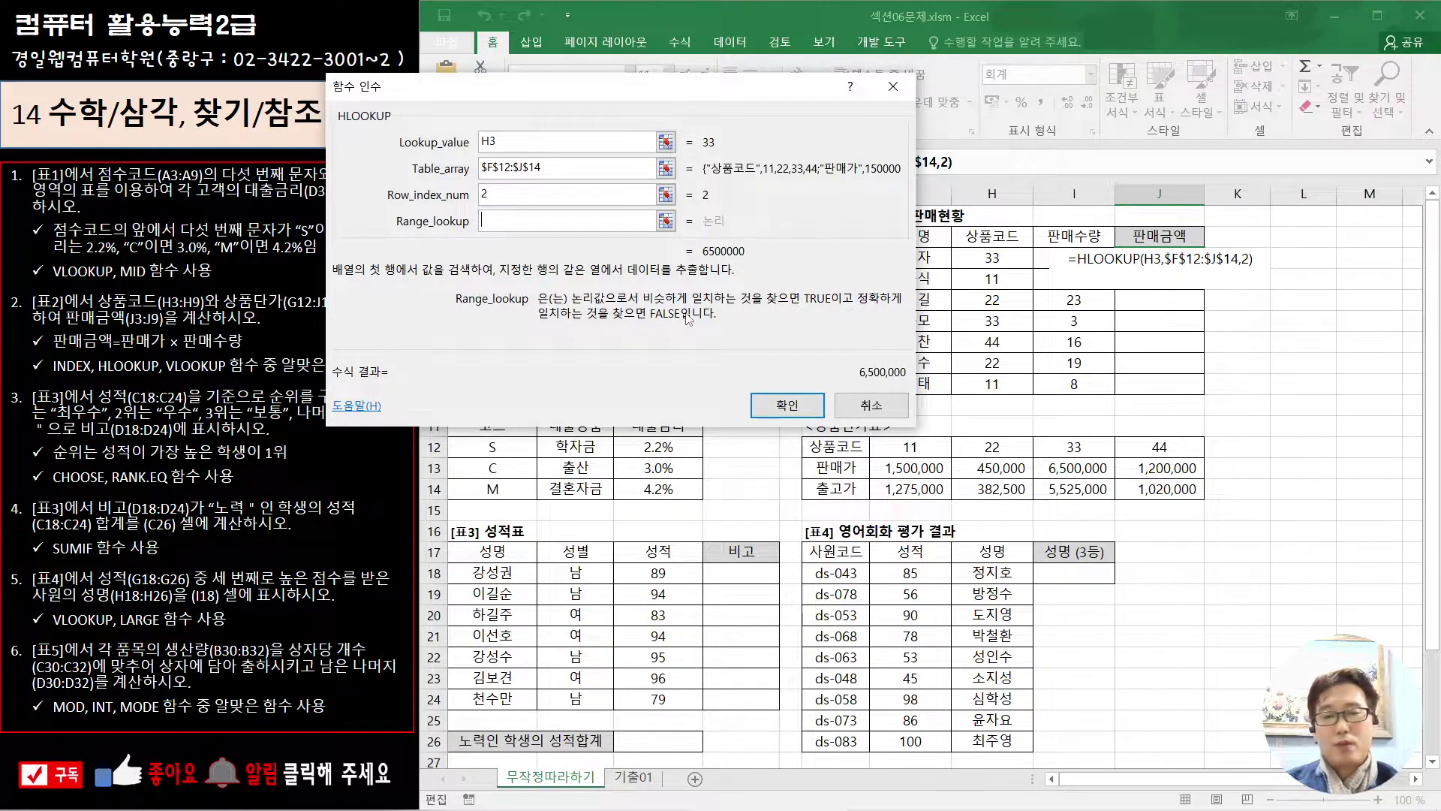
pyautogui.write('0')
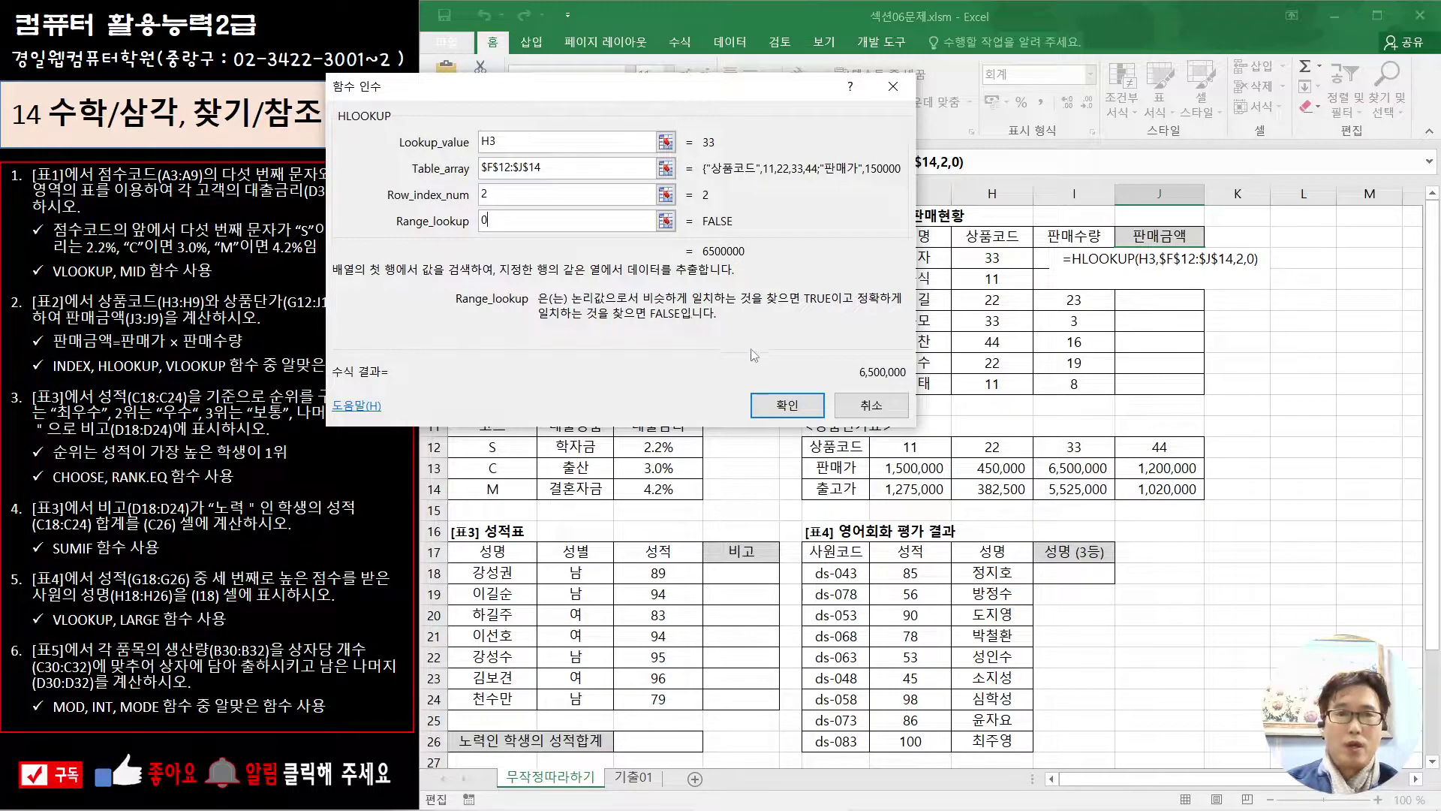
pyautogui.click(789, 410)
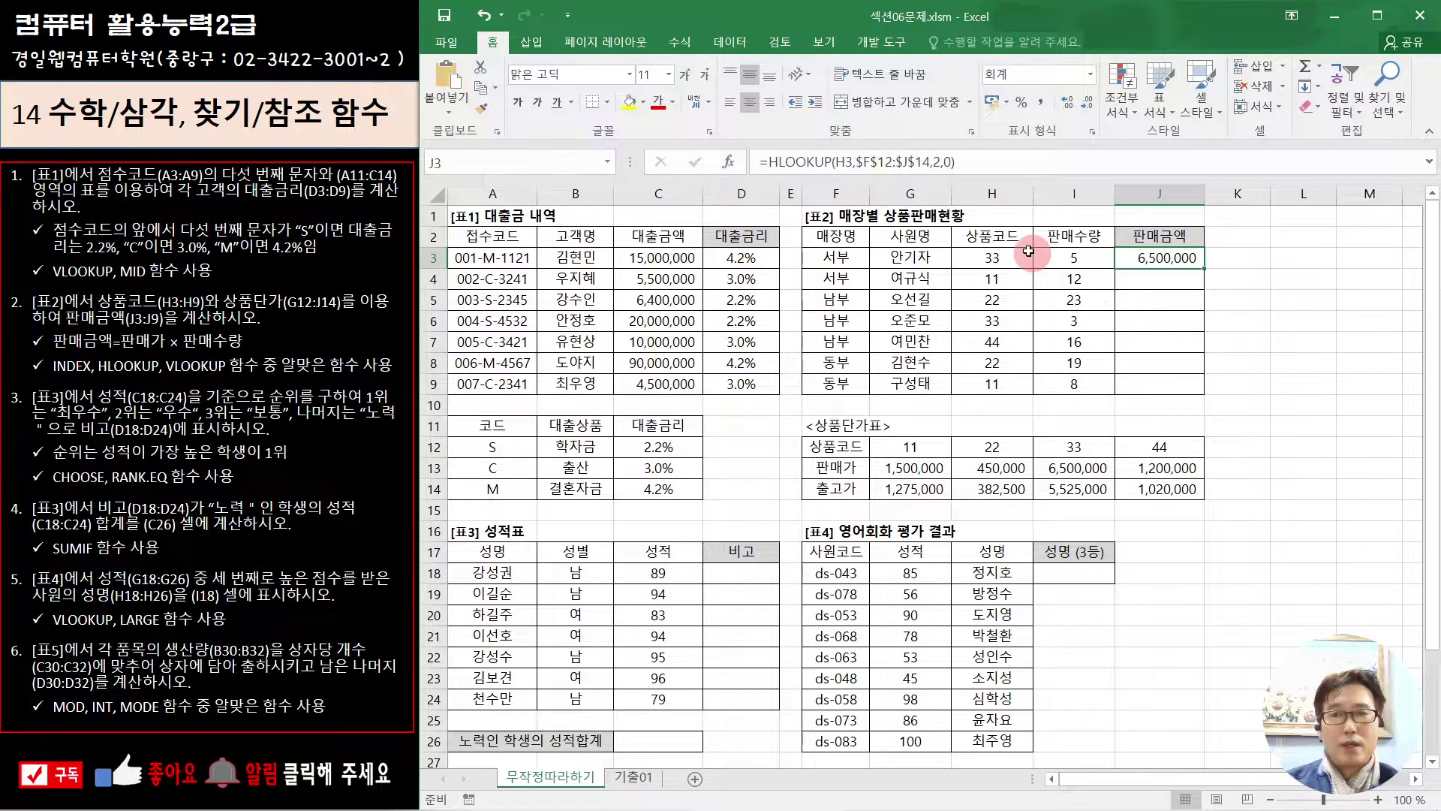
# Multiply the HLOOKUP formula in J3 by the sales quantity in I3 and fill it down to J9
pyautogui.click(1002, 161)
pyautogui.write('*')
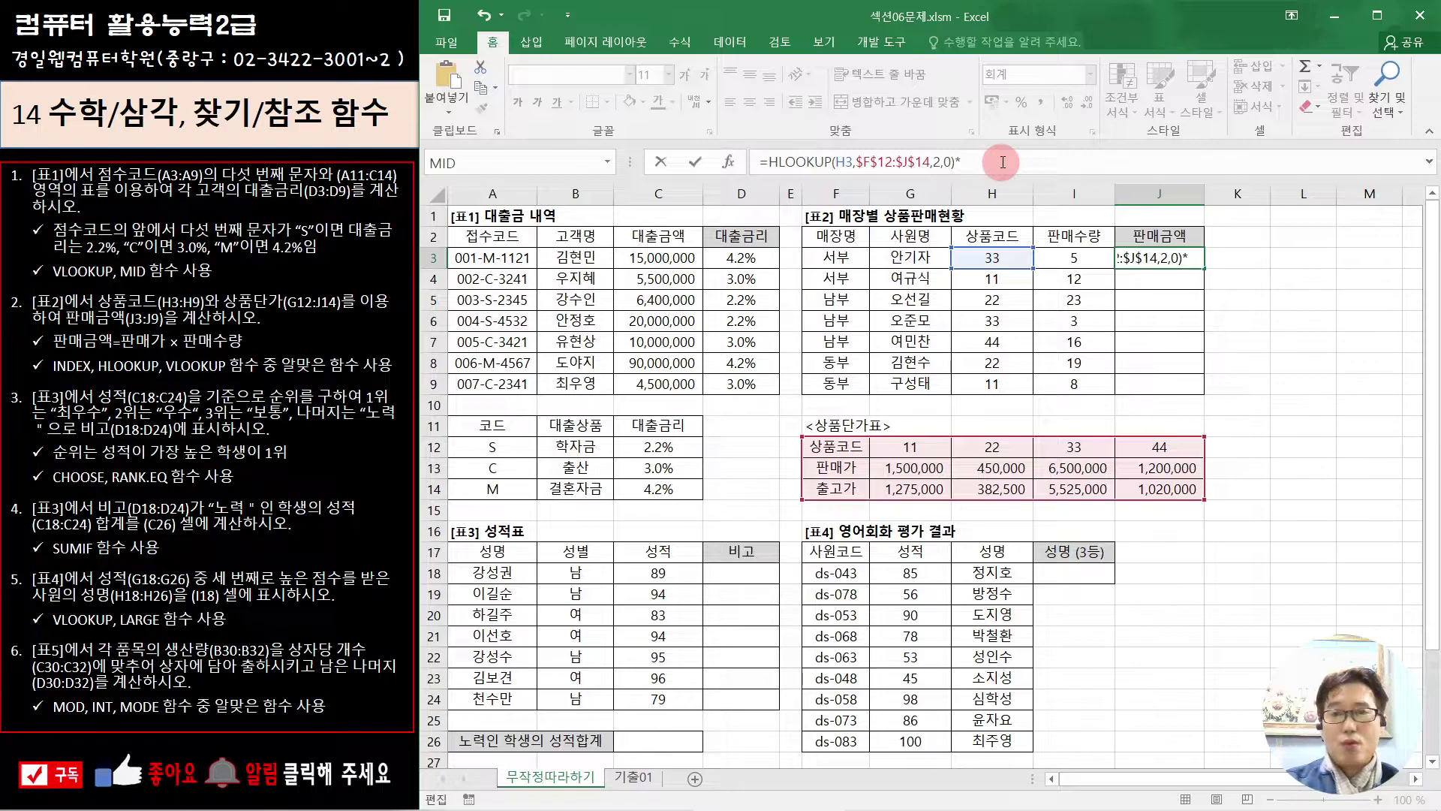
pyautogui.click(1052, 254)
pyautogui.press('Return')
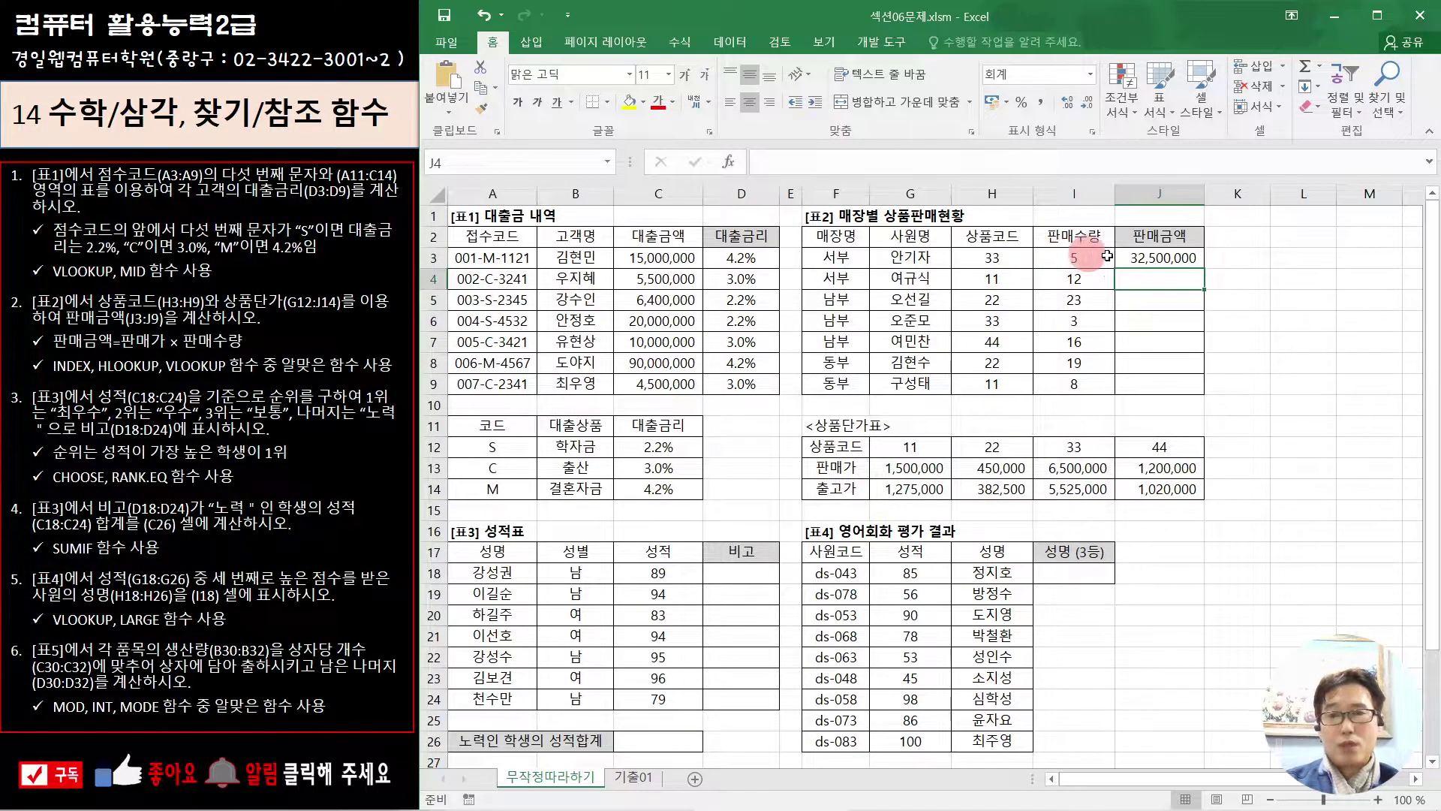
pyautogui.click(1161, 258)
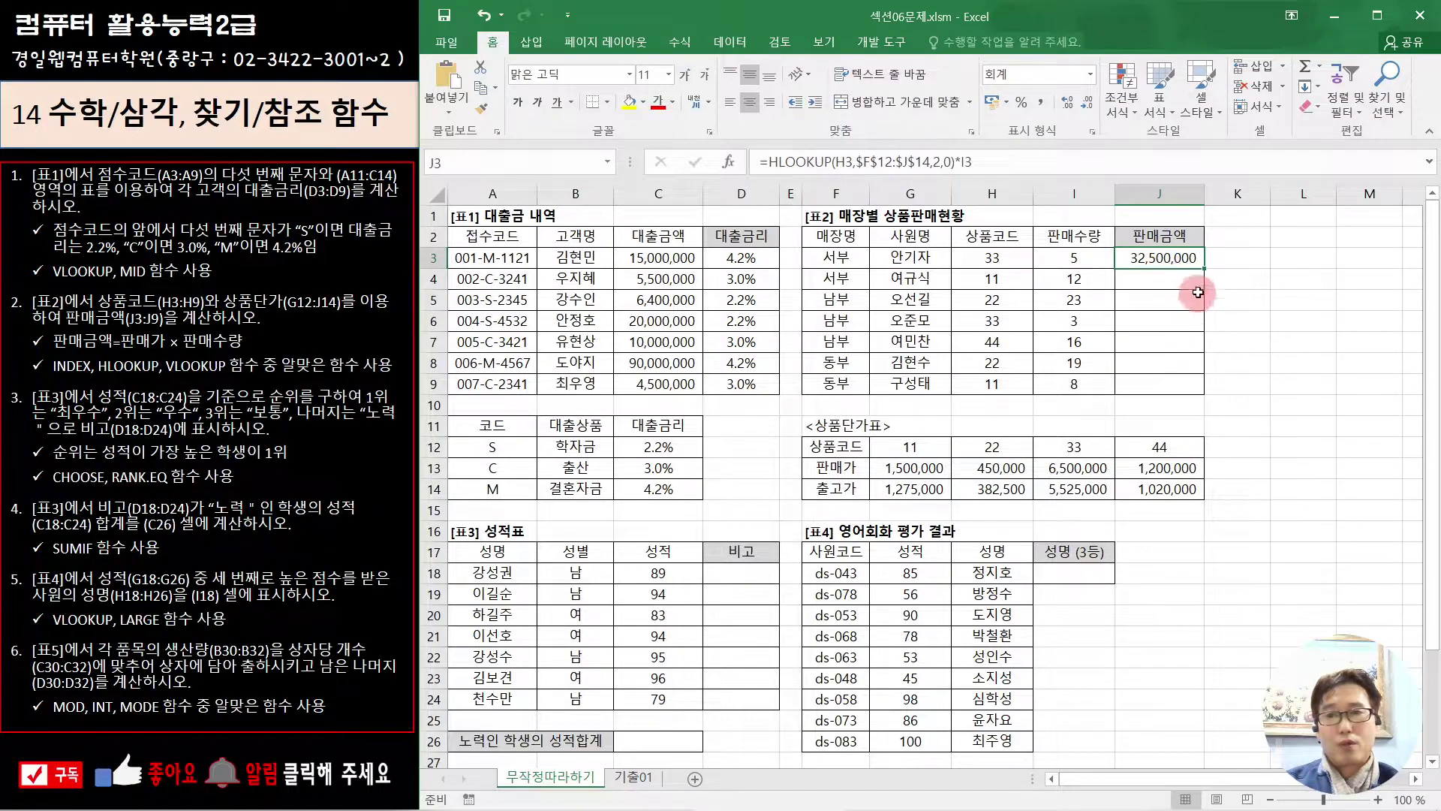
pyautogui.moveTo(1203, 268); pyautogui.dragTo(1200, 393)
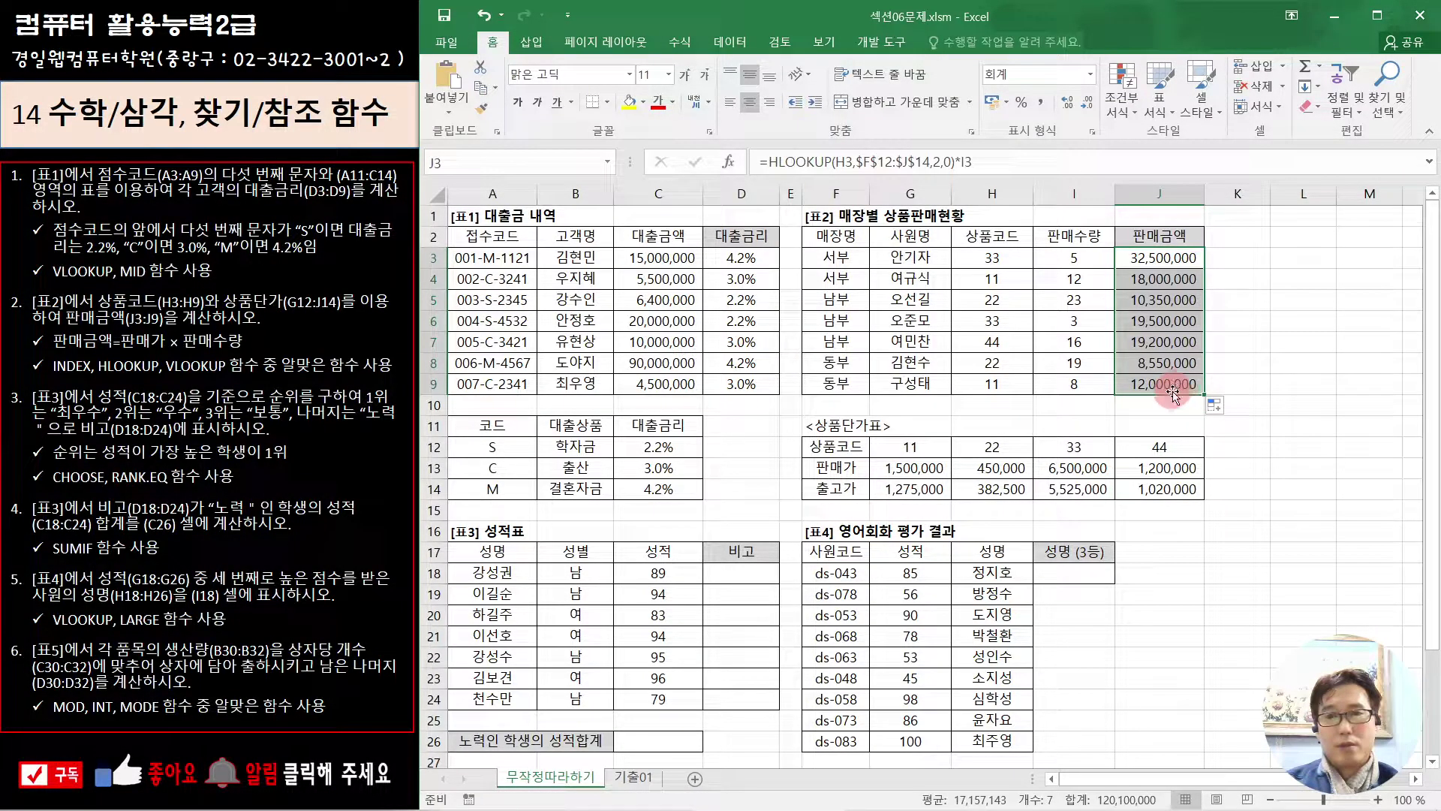
# Start a CHOOSE formula in D18 for the remarks column of the grade table and open its function arguments dialog
pyautogui.click(731, 576)
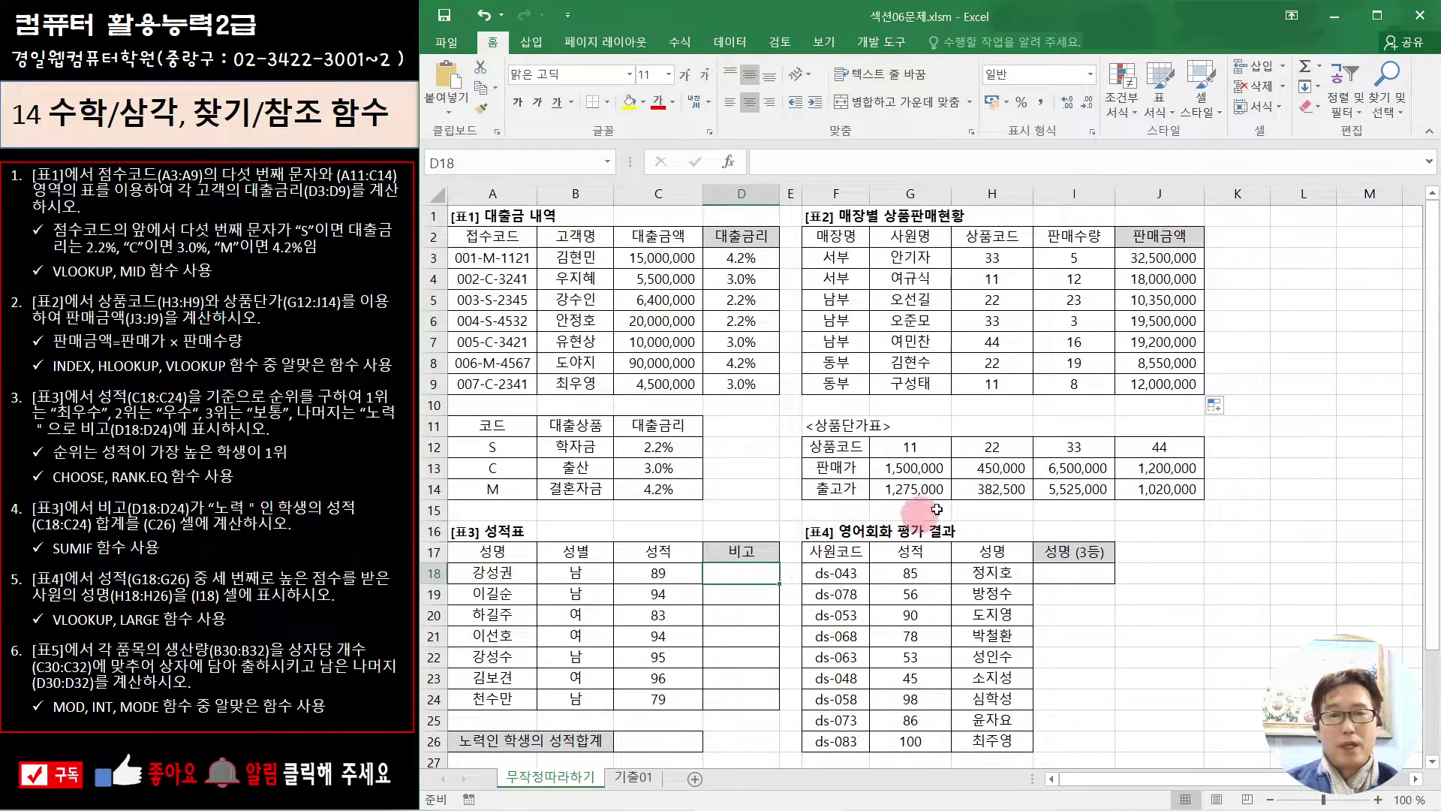
pyautogui.scroll(-1, 1037, 467)
pyautogui.scroll(-1, 1038, 467)
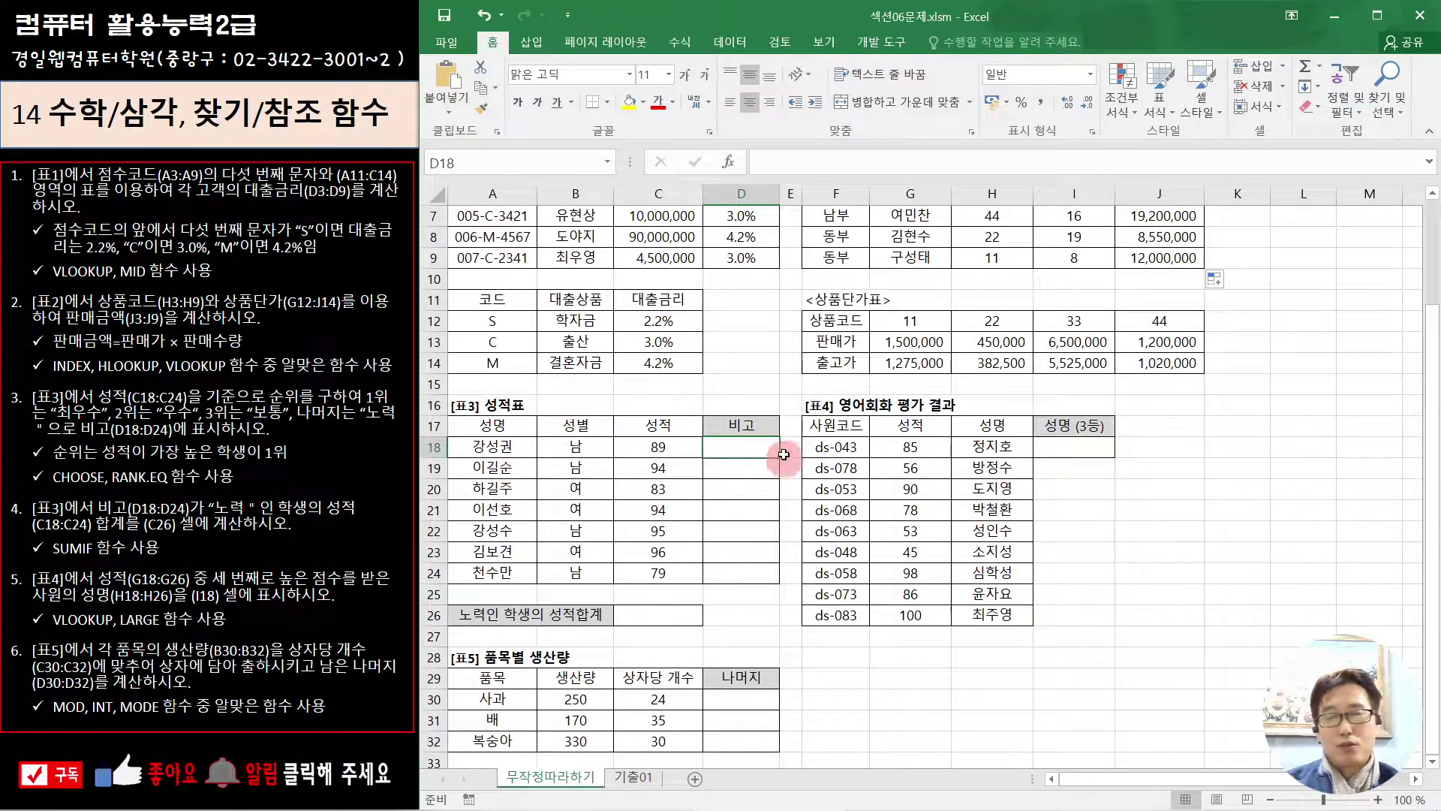
pyautogui.write('=')
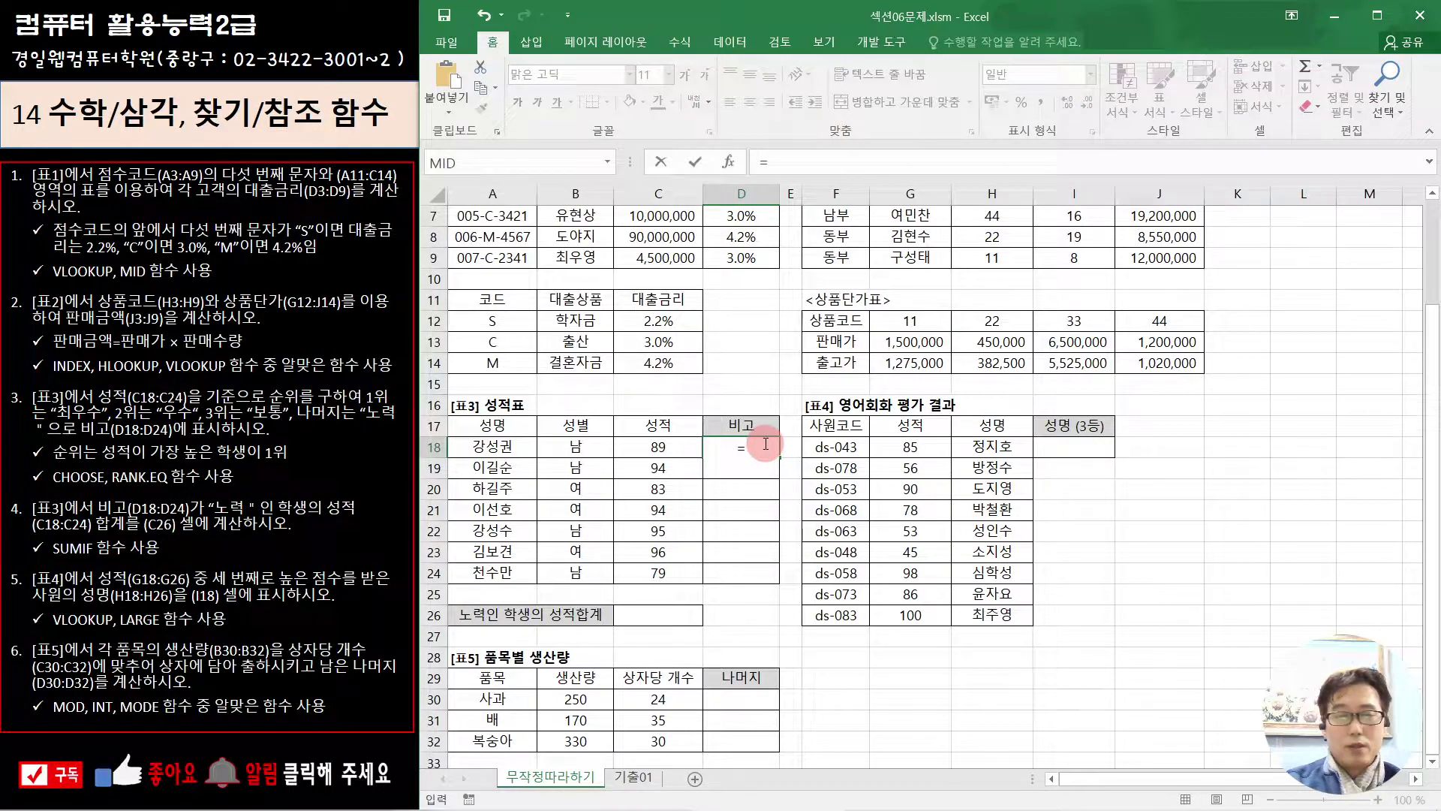
pyautogui.write('ch')
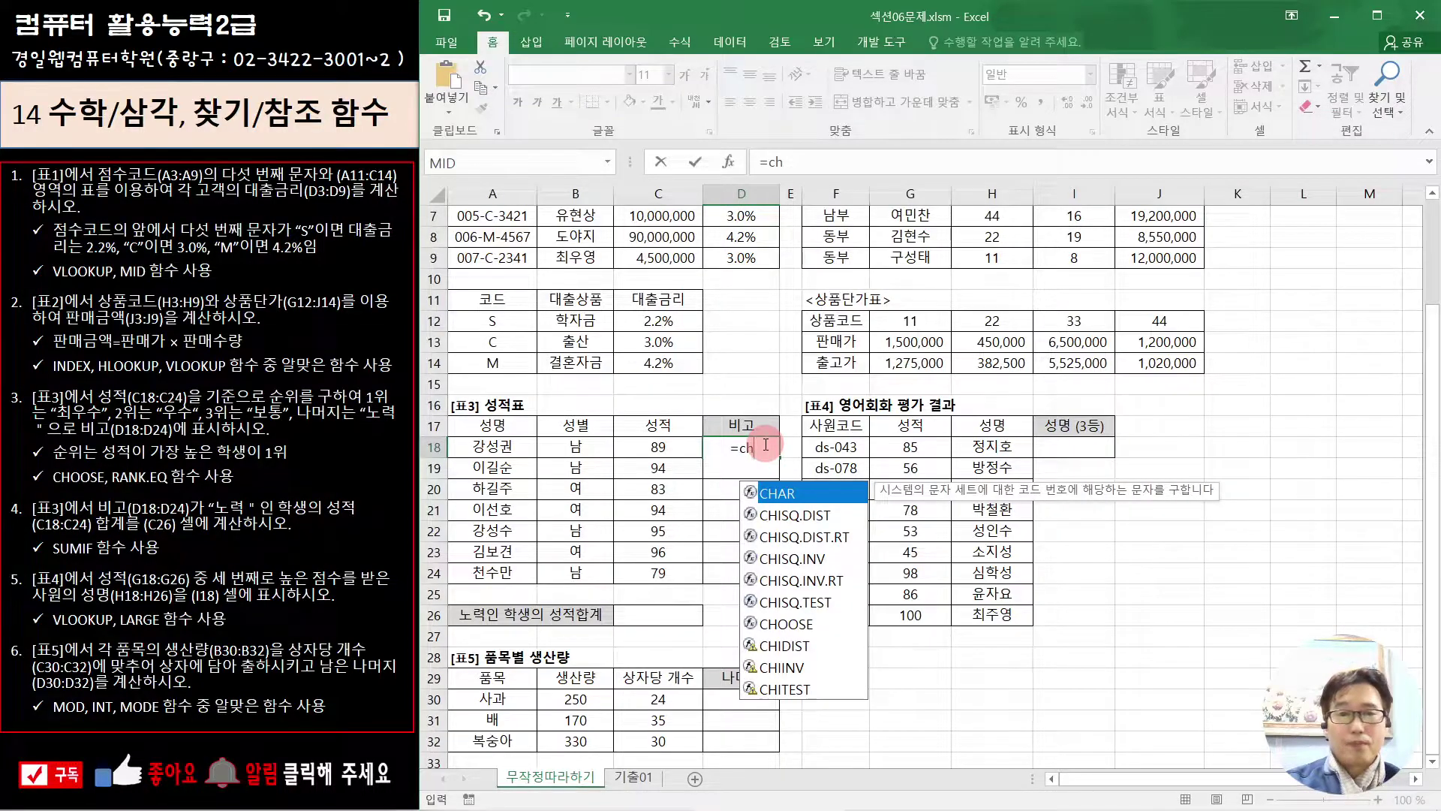
pyautogui.click(826, 627)
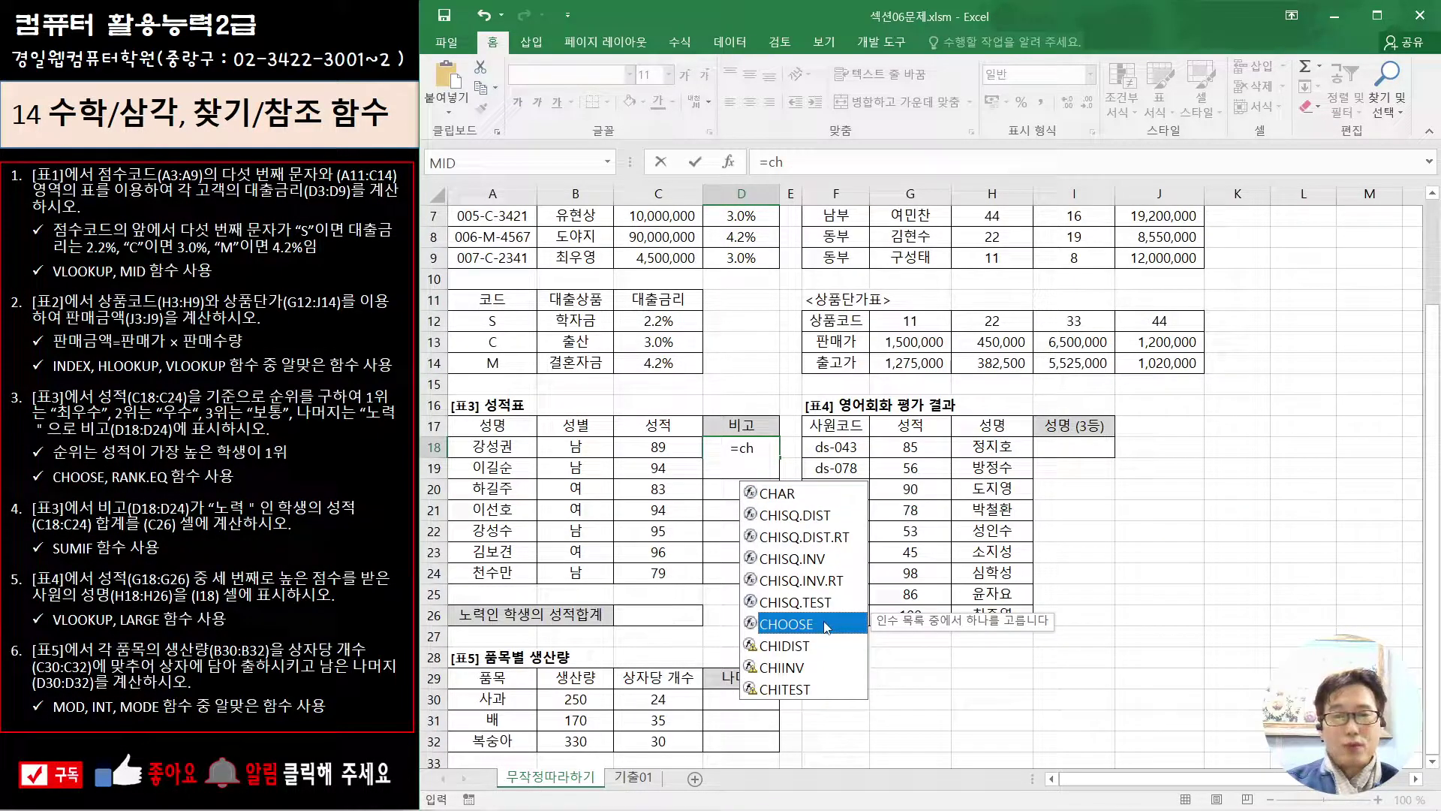
pyautogui.doubleClick(827, 627)
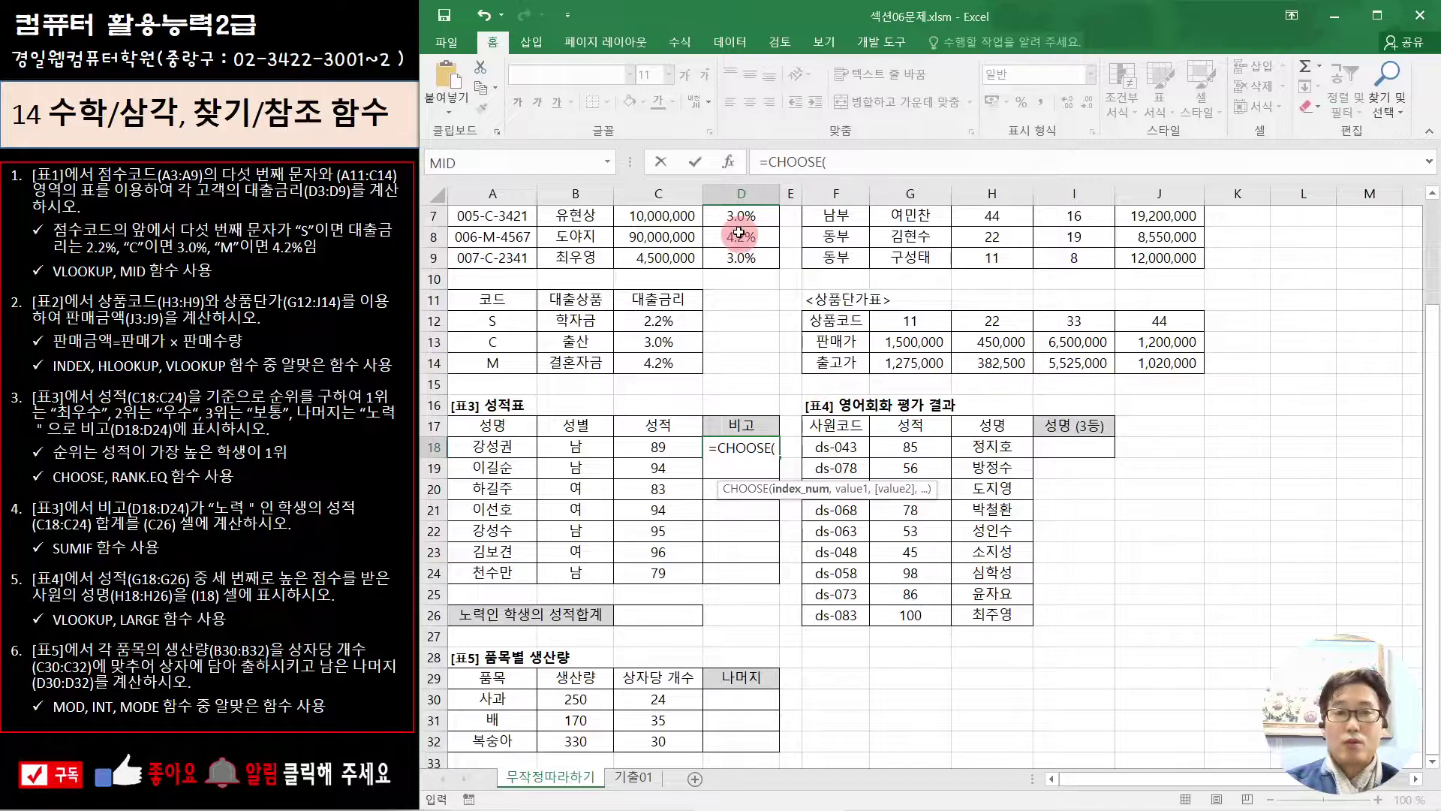
pyautogui.click(728, 166)
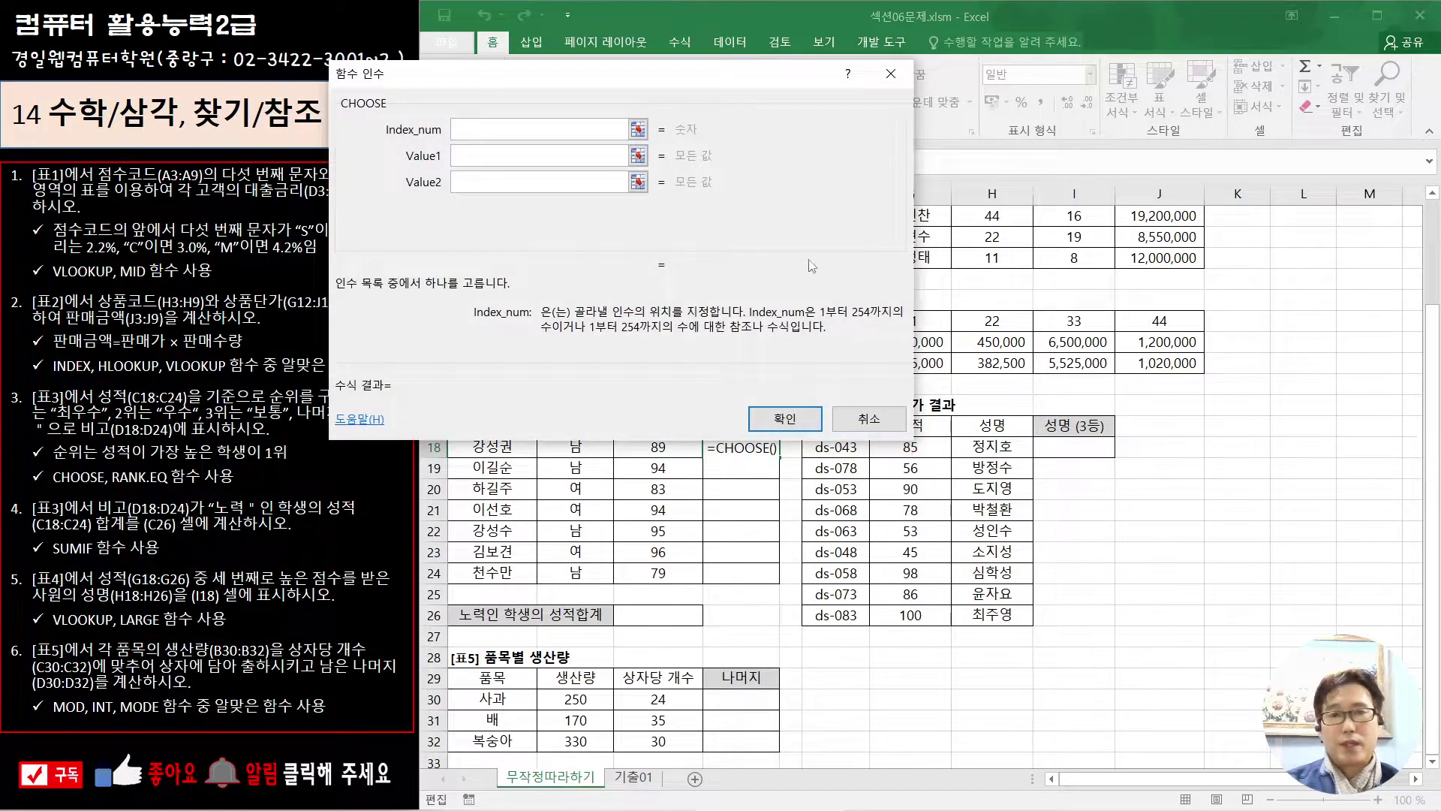
pyautogui.moveTo(1291, 546); pyautogui.dragTo(1259, 539)
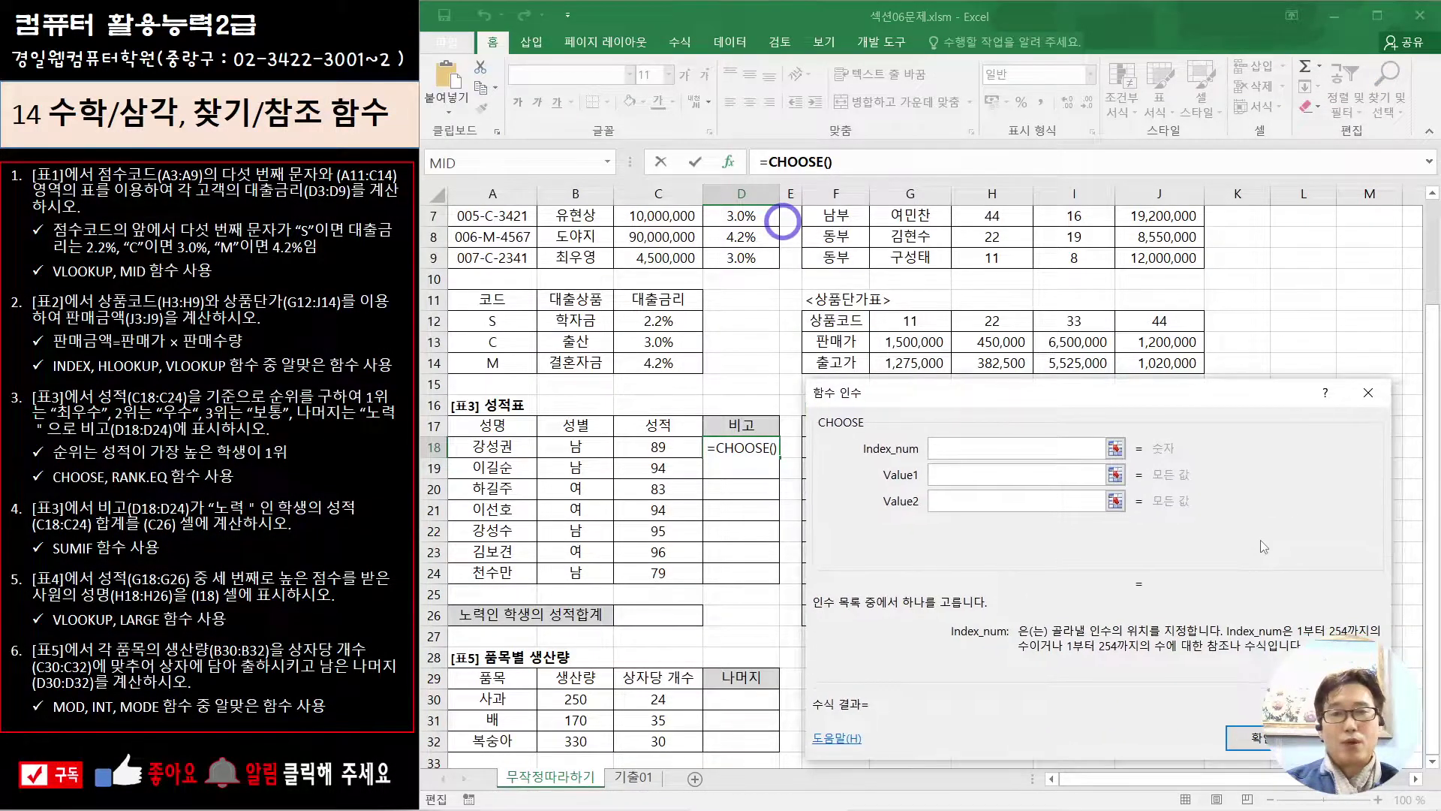
# Nest RANK.EQ as CHOOSE's index number, with C18 as the number, the absolute range $C$18:$C$24 as the reference and the order left blank
pyautogui.click(607, 162)
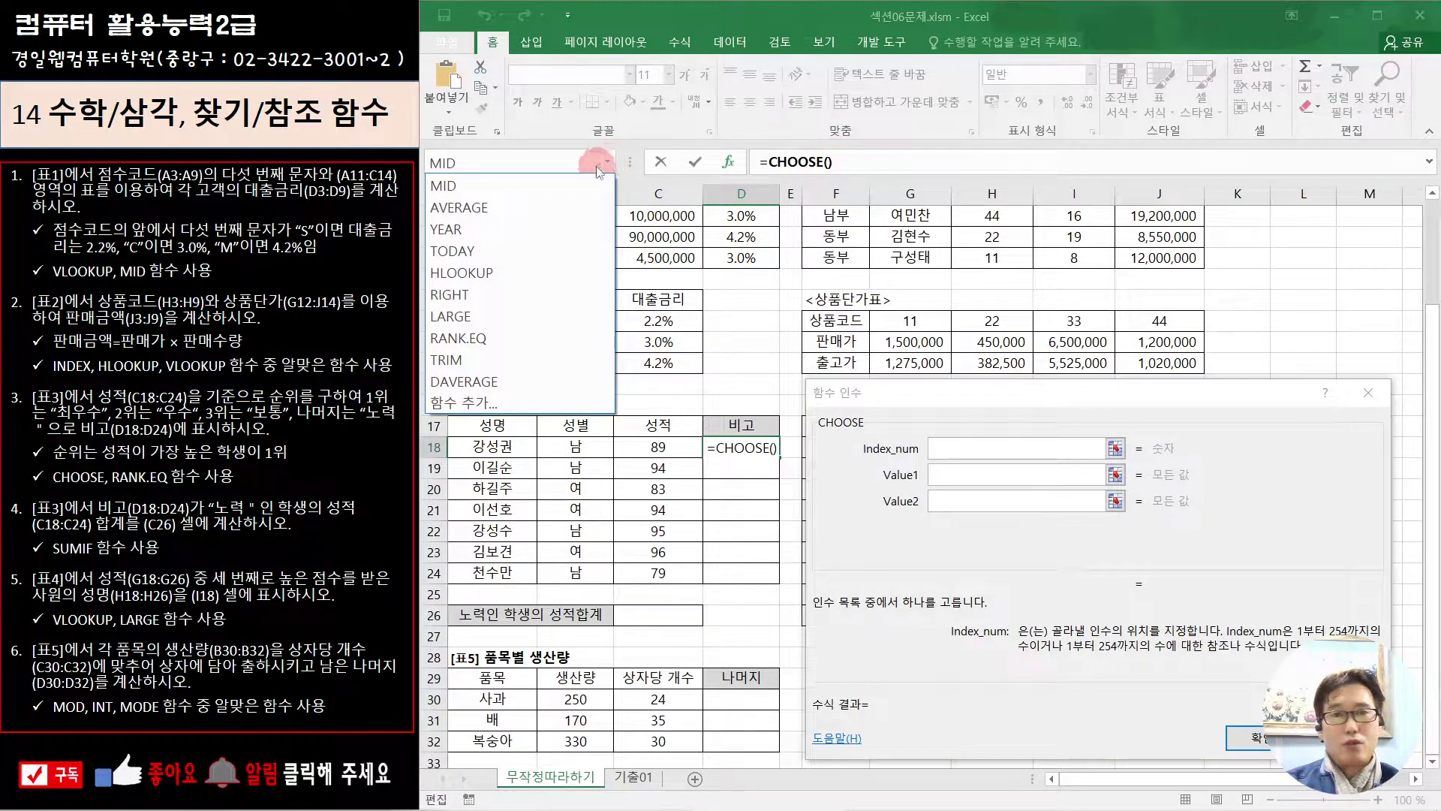
pyautogui.click(534, 344)
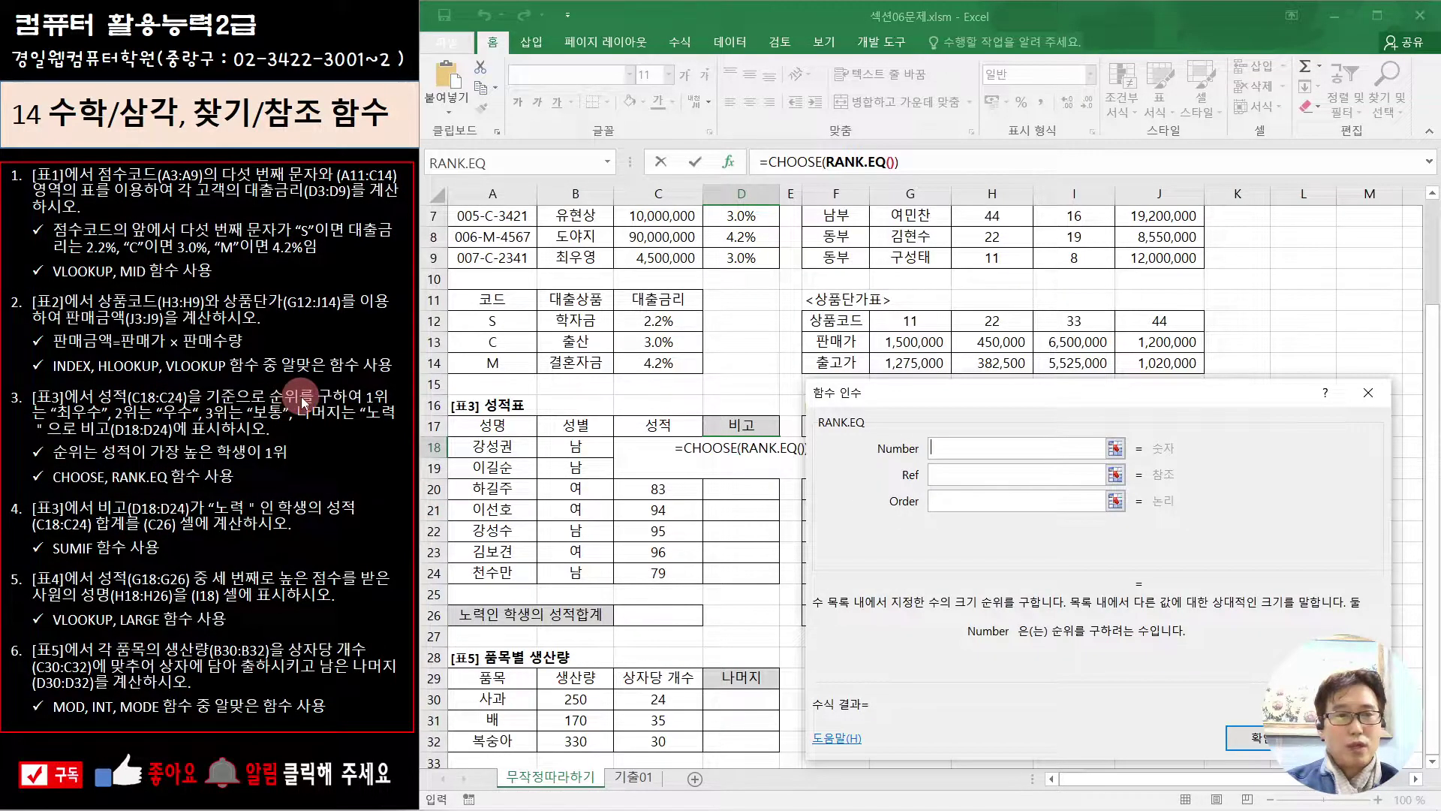
pyautogui.click(650, 443)
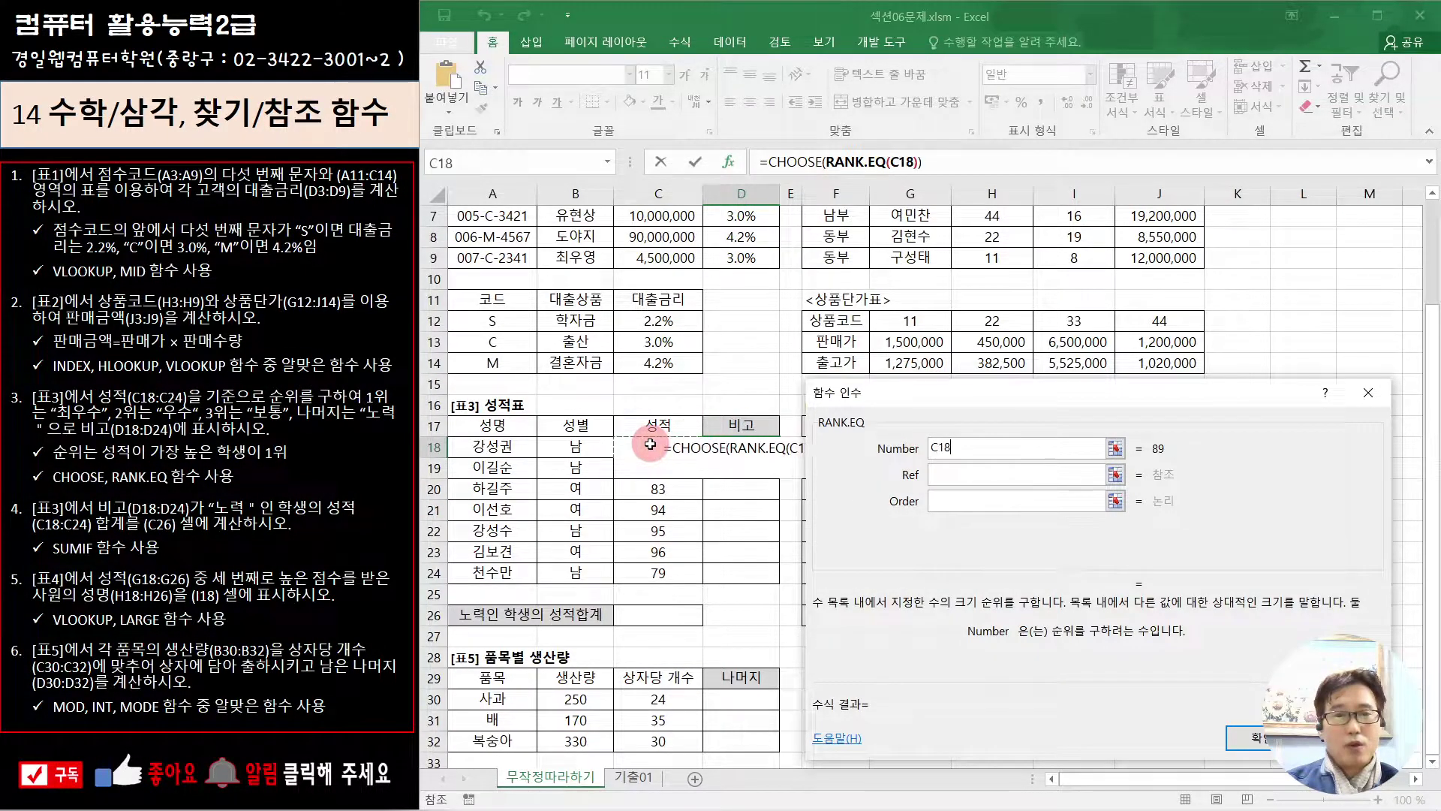
pyautogui.click(1005, 475)
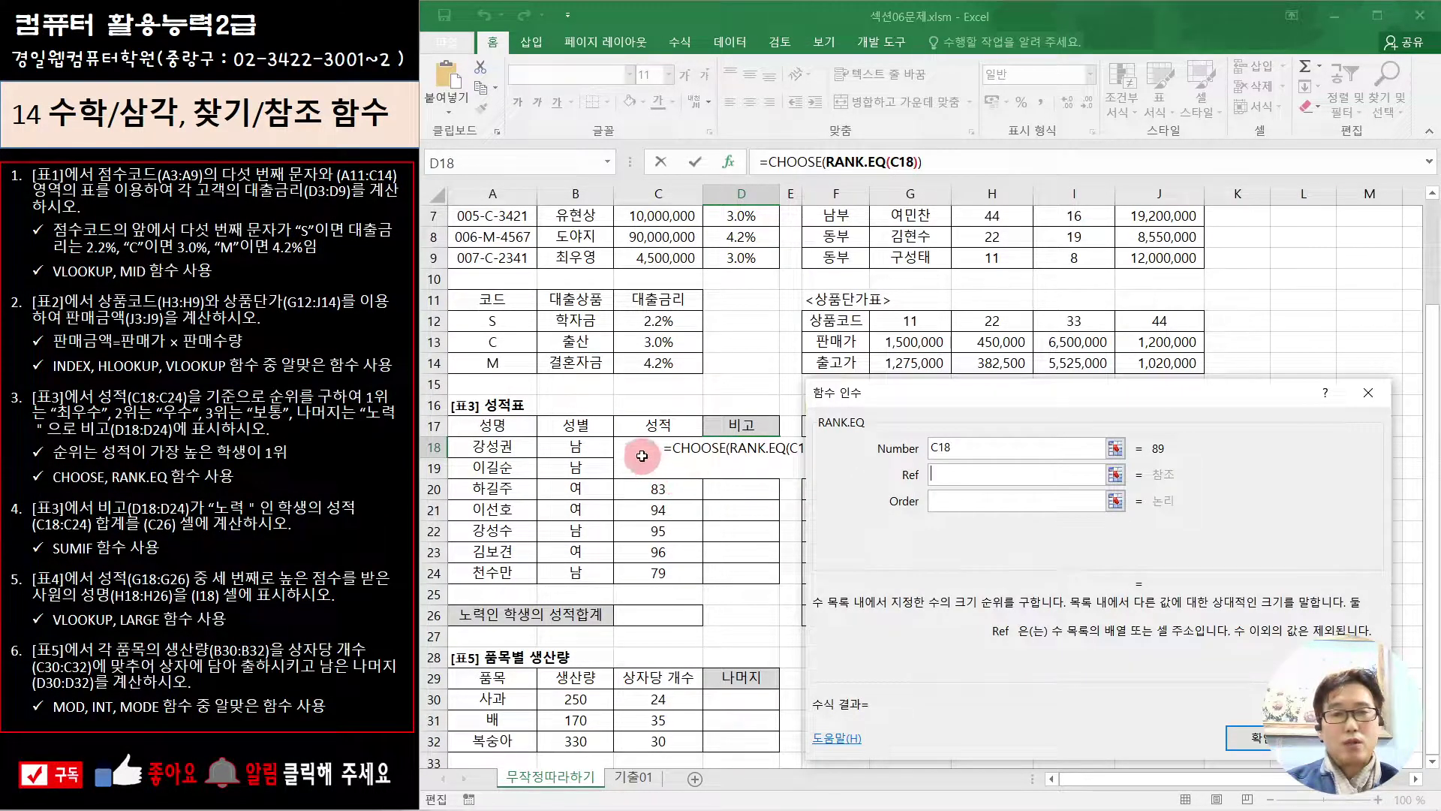
pyautogui.moveTo(637, 445); pyautogui.dragTo(633, 568)
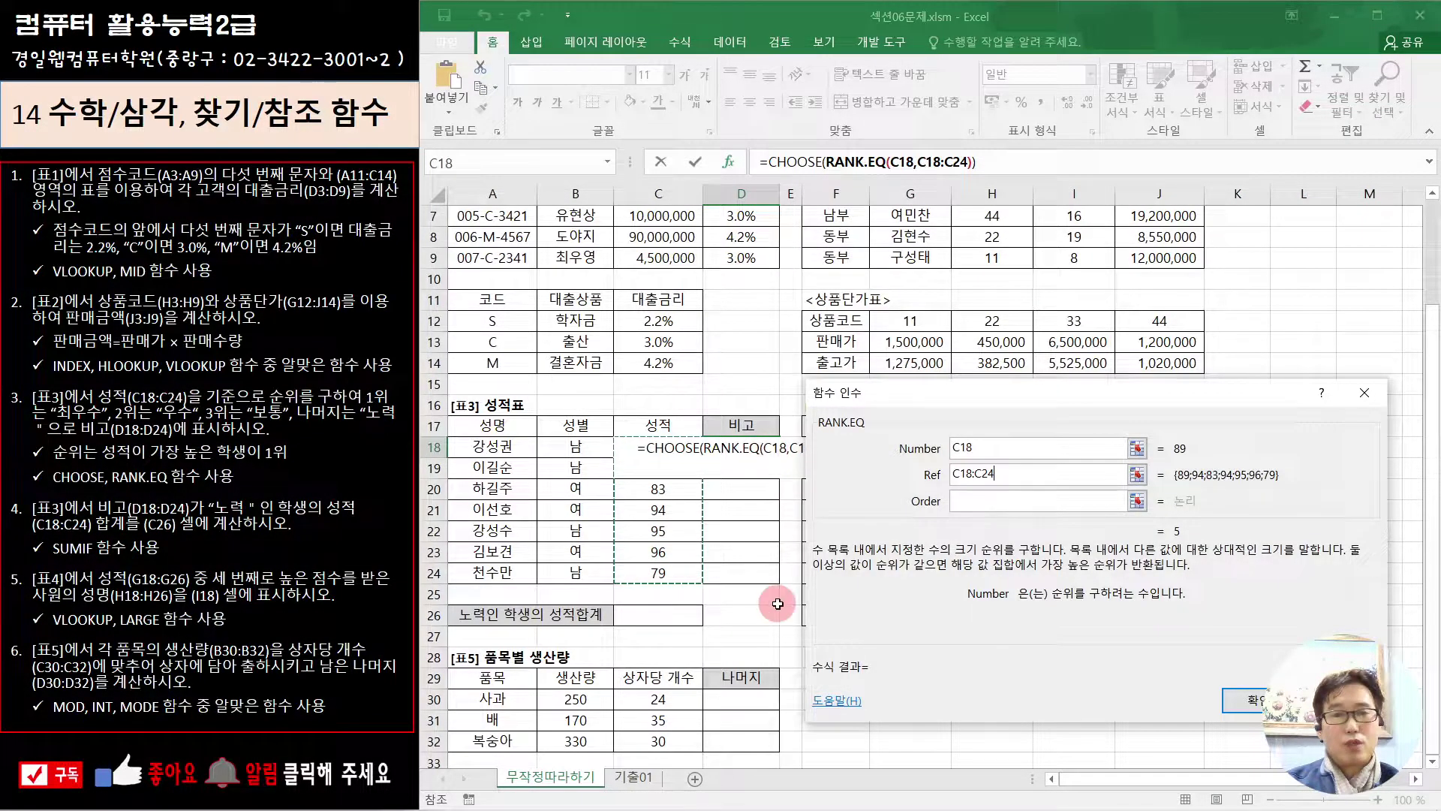
pyautogui.moveTo(1022, 475); pyautogui.dragTo(825, 473)
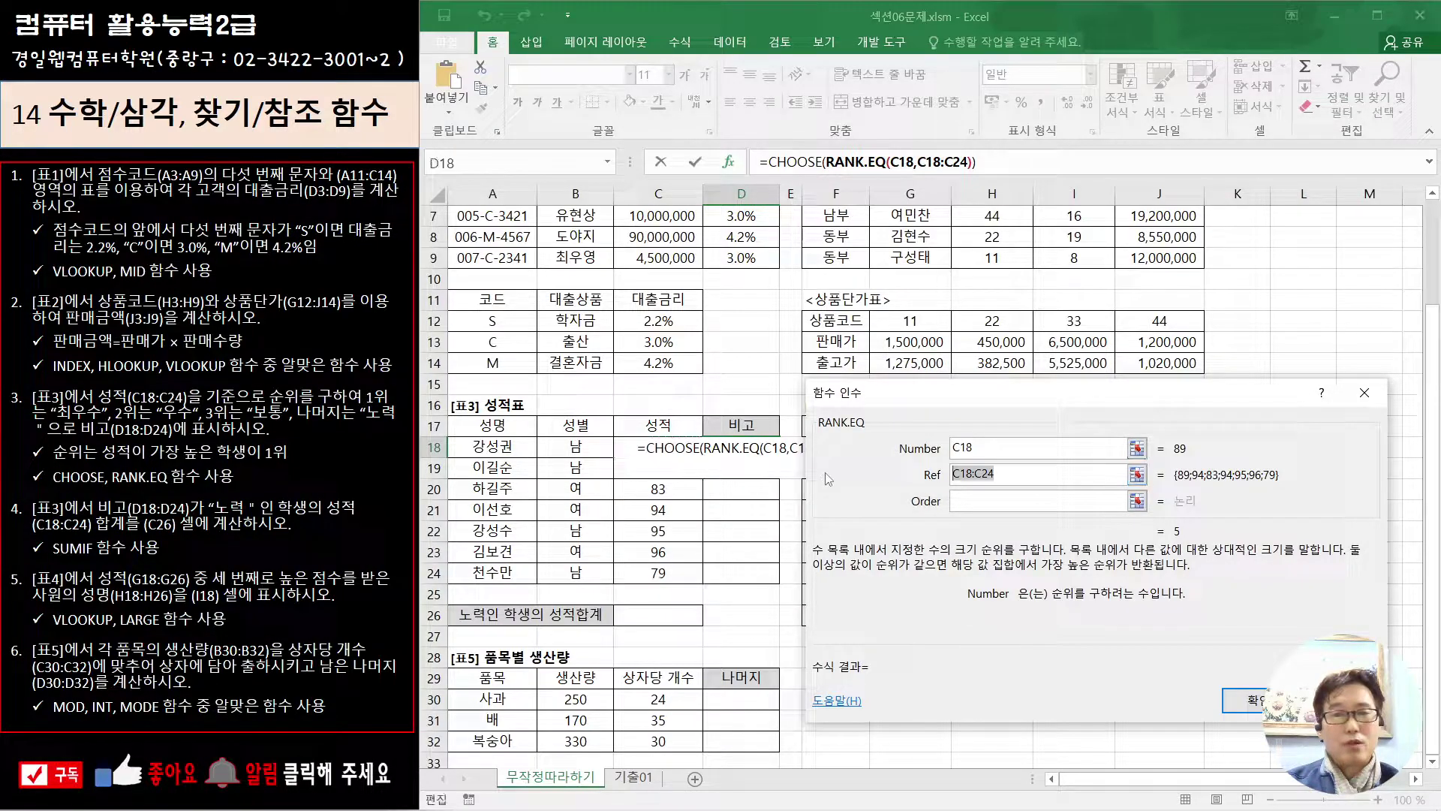
pyautogui.press('F4')
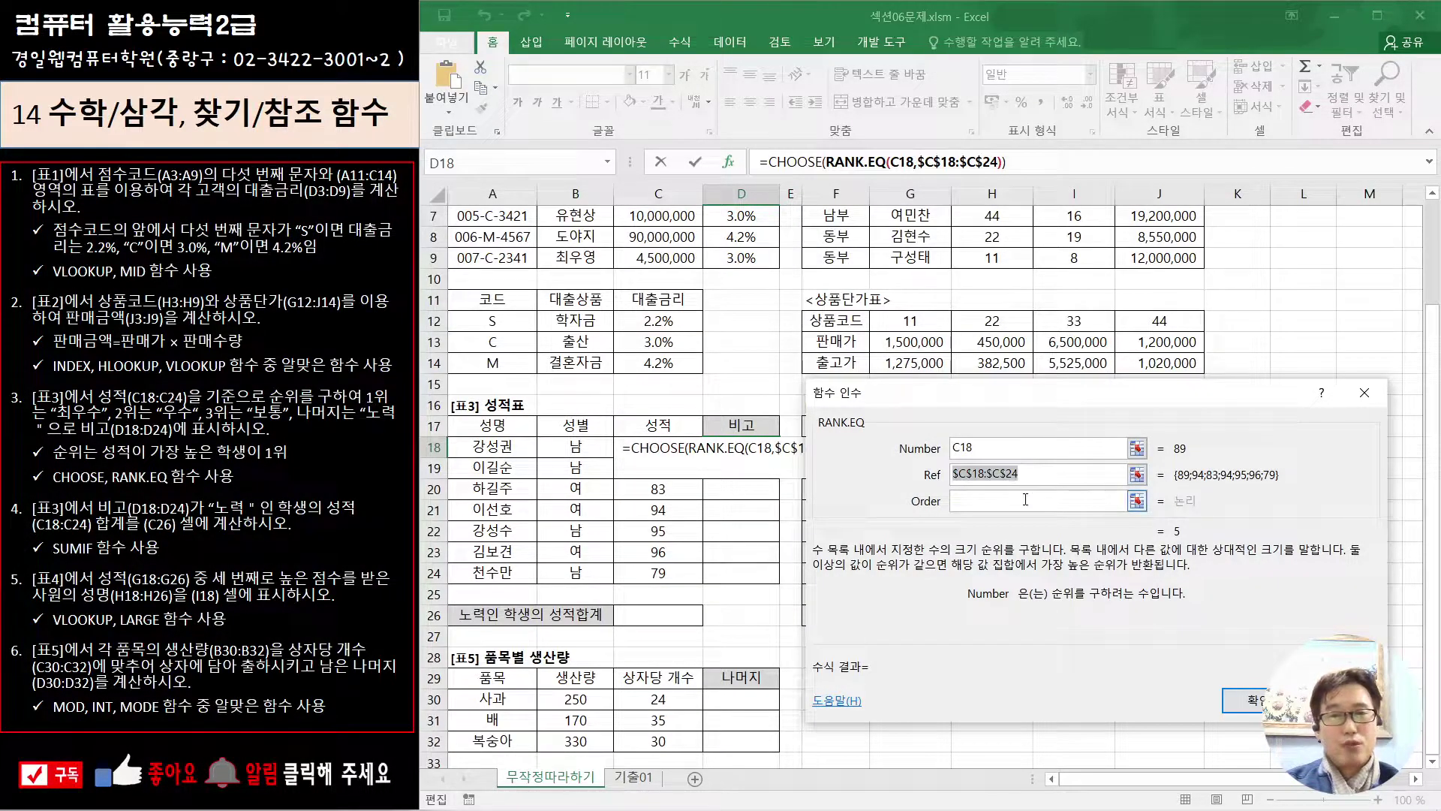
pyautogui.click(1025, 499)
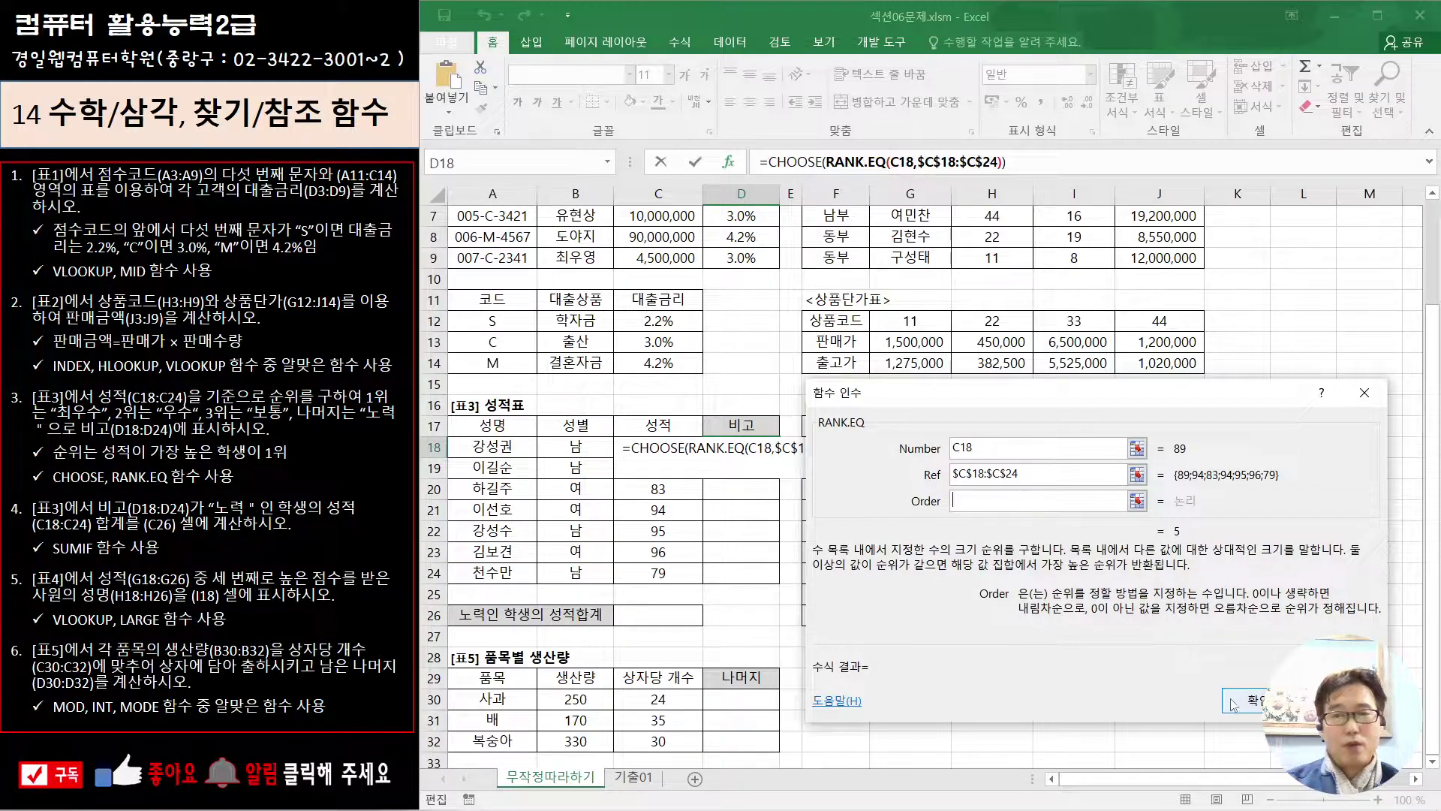
# Return to CHOOSE's arguments, expand the value fields up to Value4 and set Value1 to 최우수
pyautogui.click(791, 160)
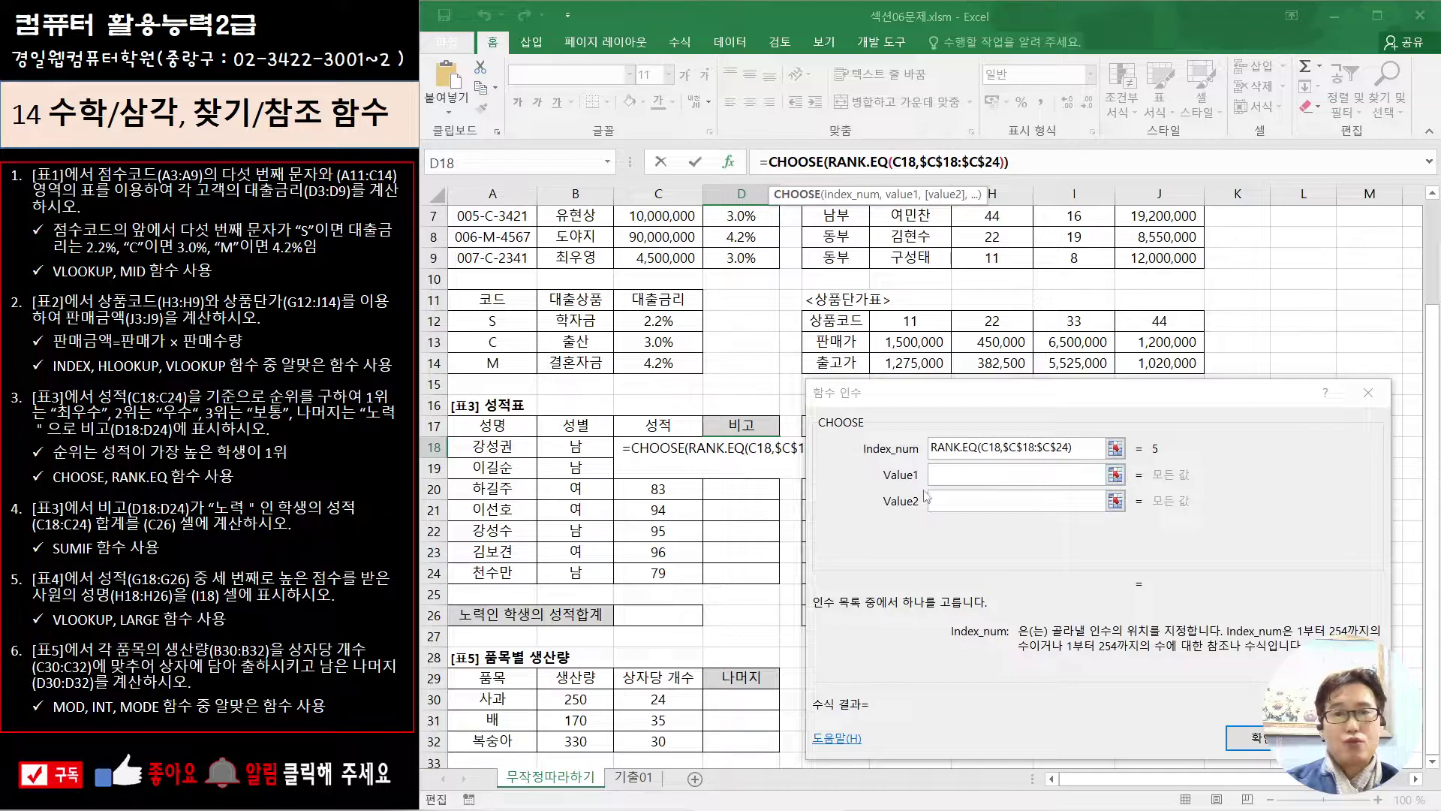
pyautogui.click(943, 479)
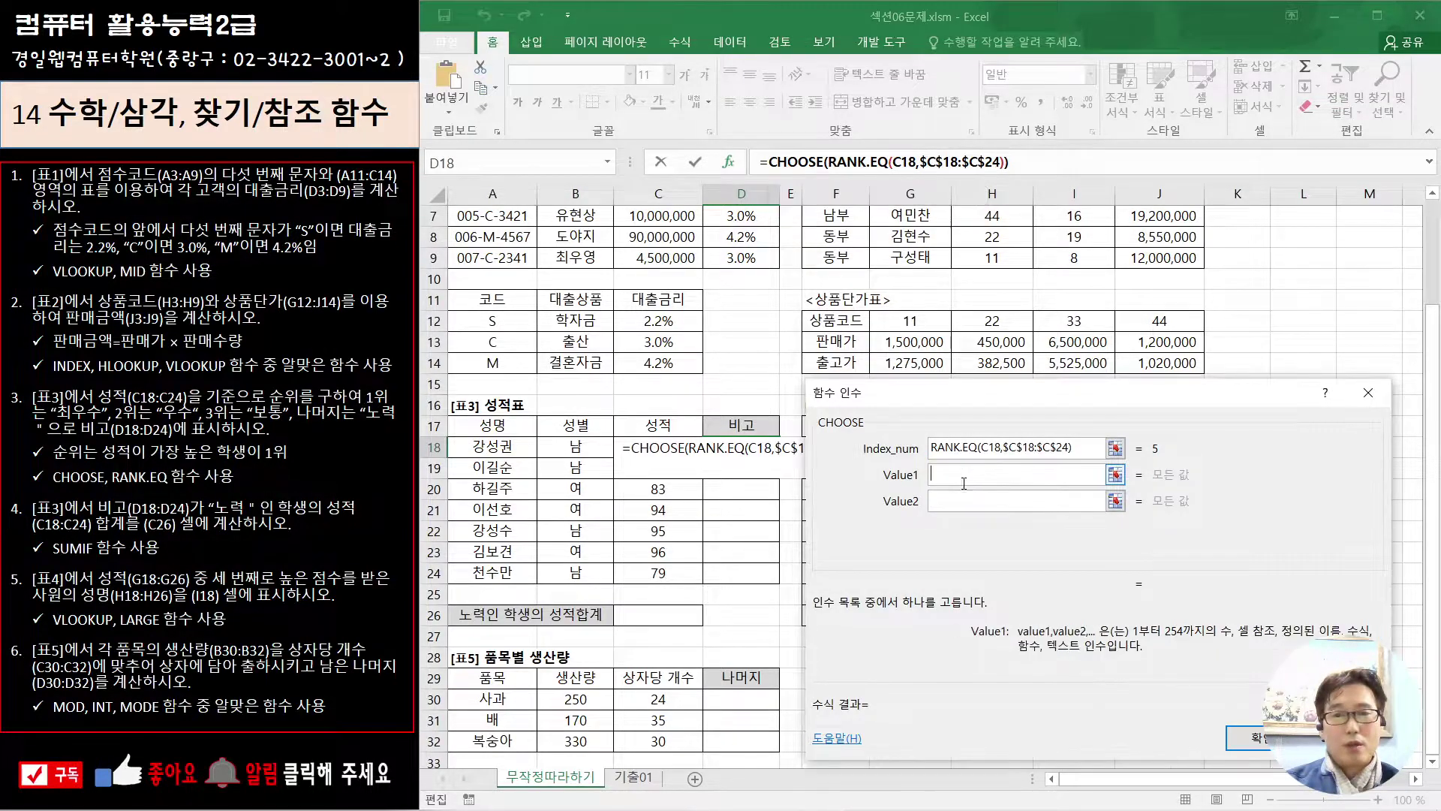
pyautogui.click(963, 501)
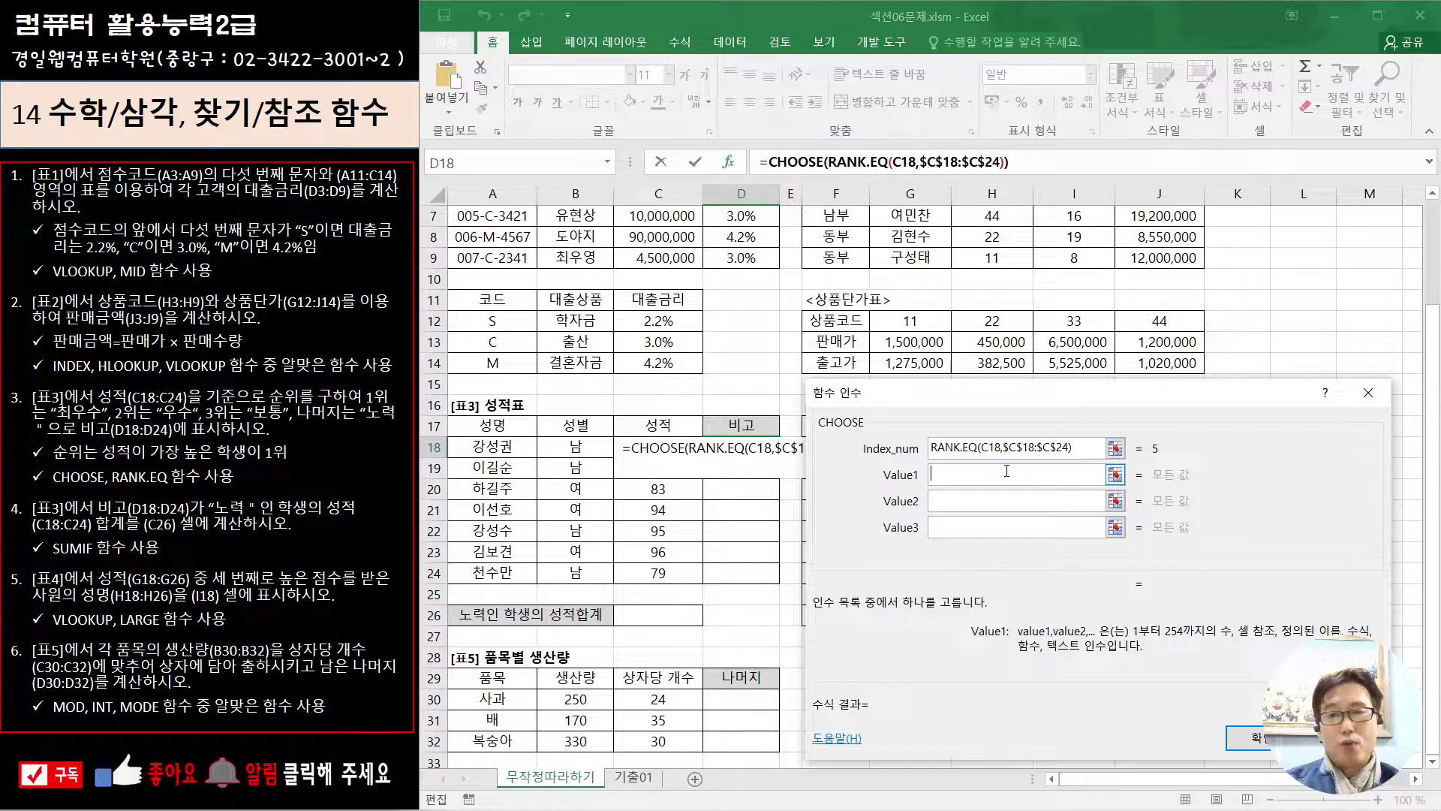
pyautogui.click(988, 533)
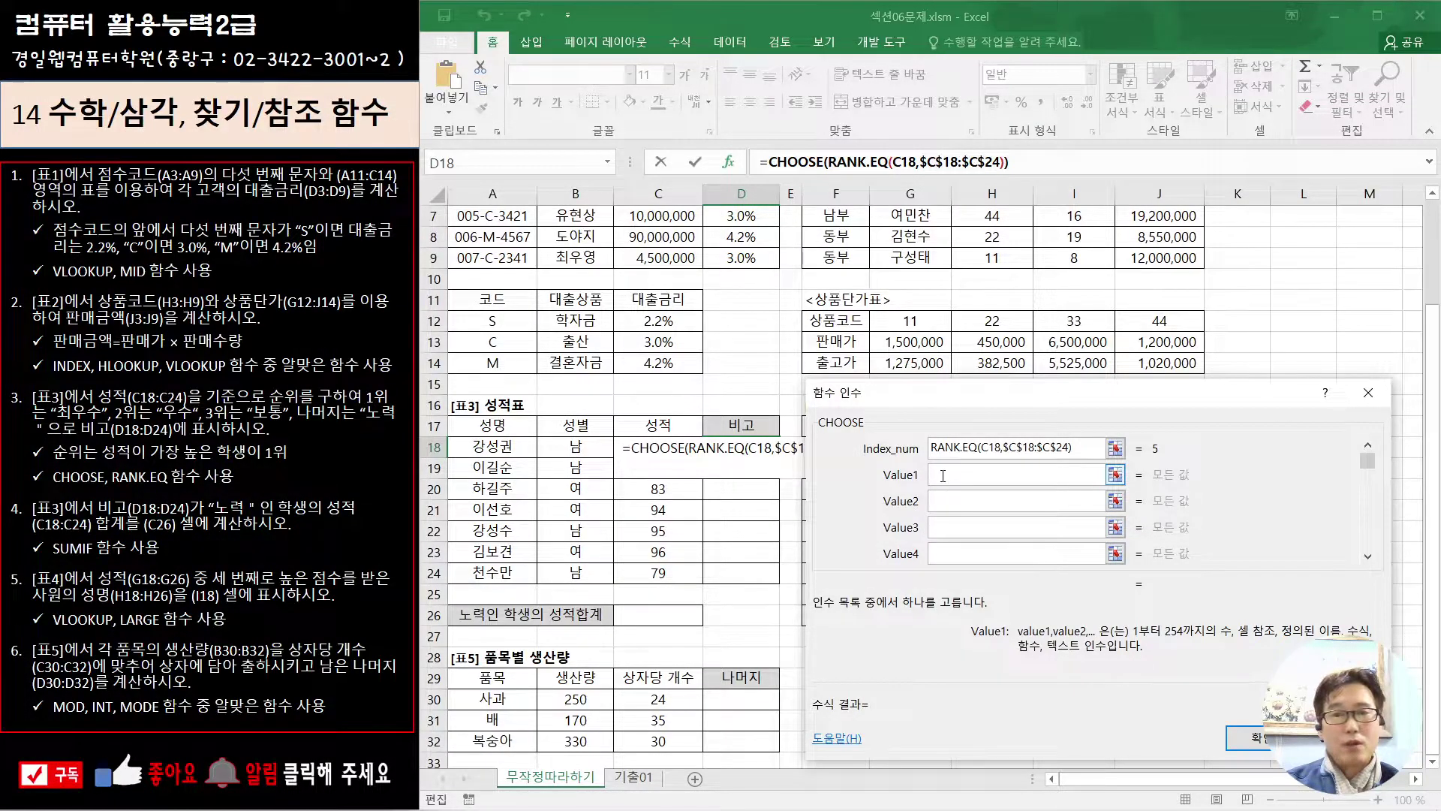
pyautogui.write('최우수')
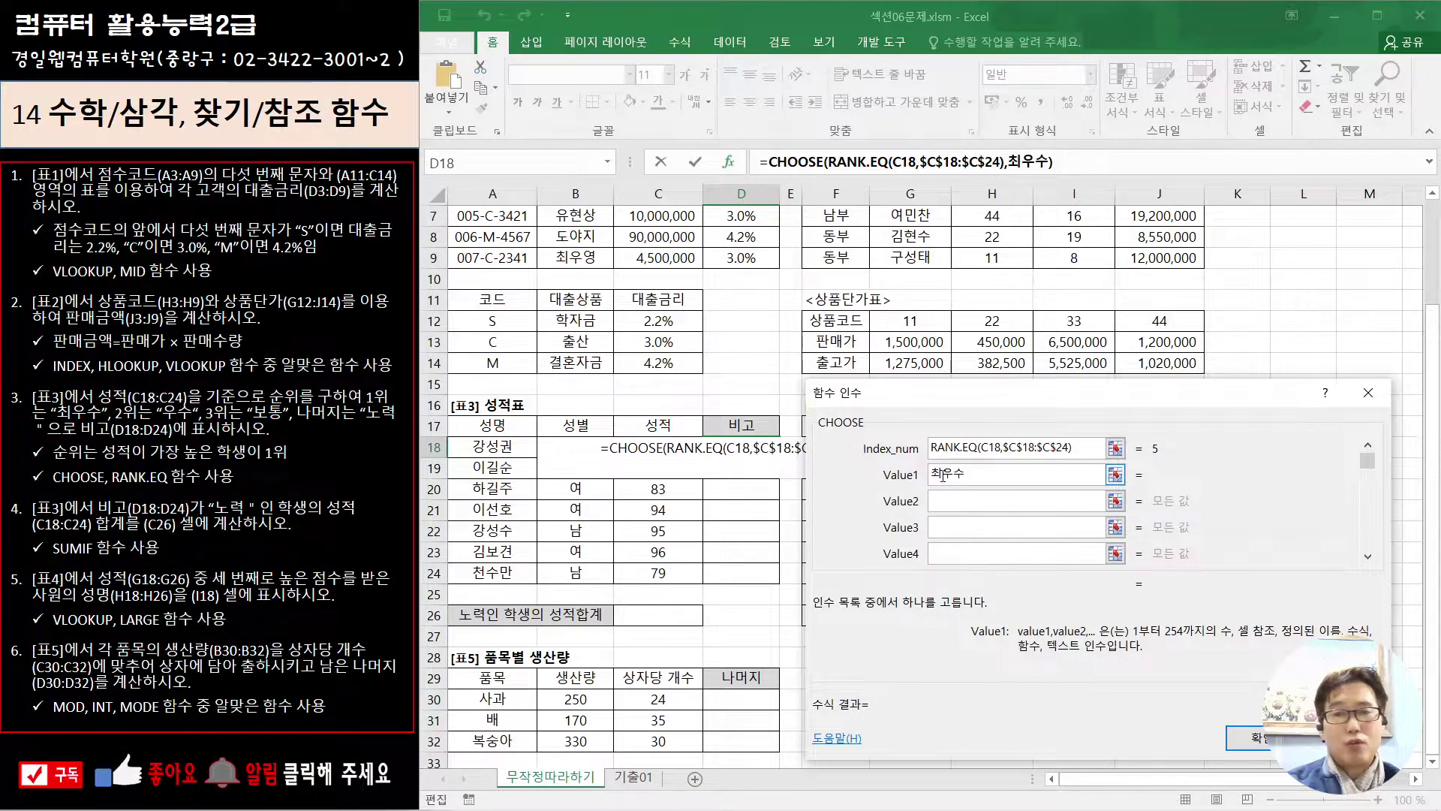
# Set CHOOSE's Value2 to 우수 and Value3 to 보통
pyautogui.press('Tab')
pyautogui.click(935, 472)
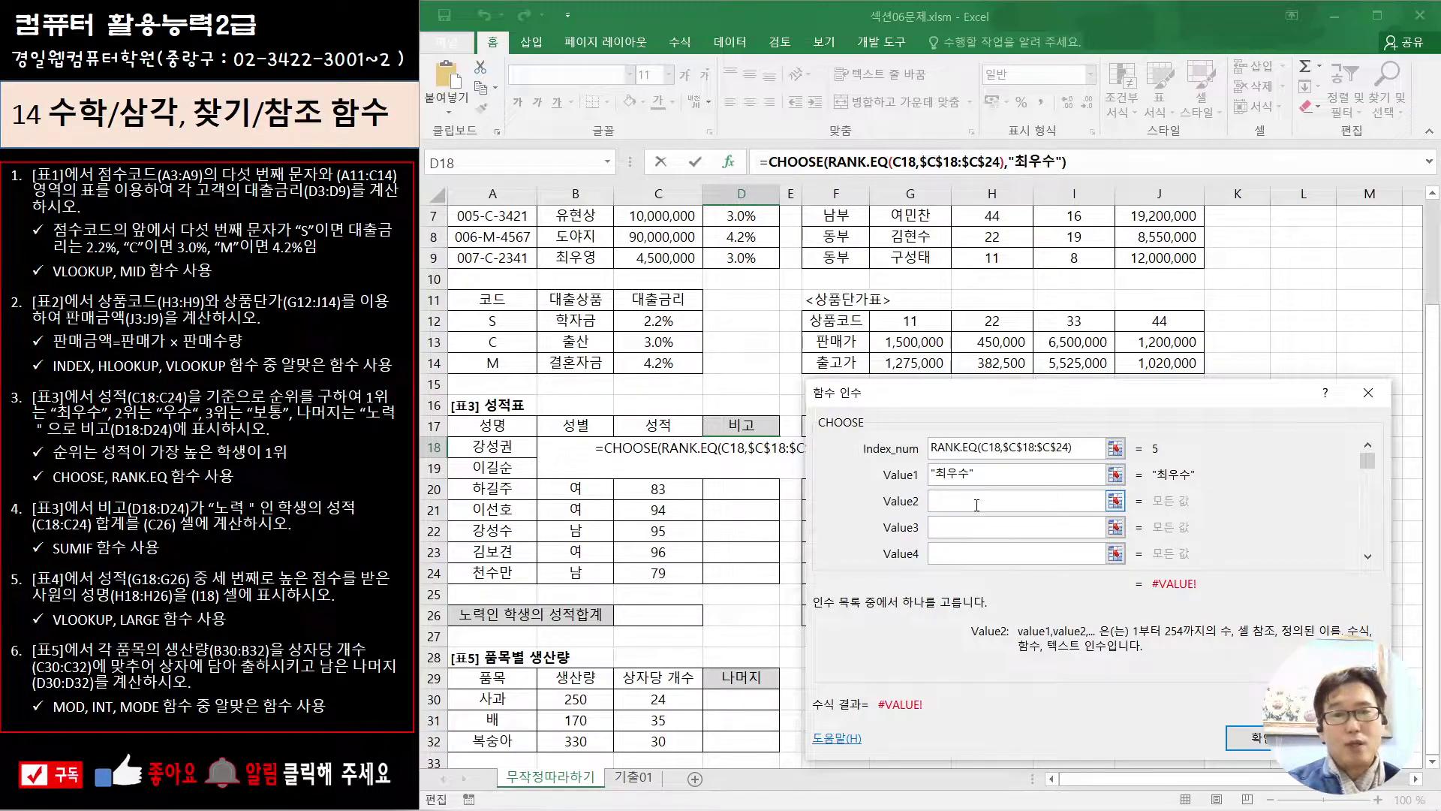
pyautogui.write('우수')
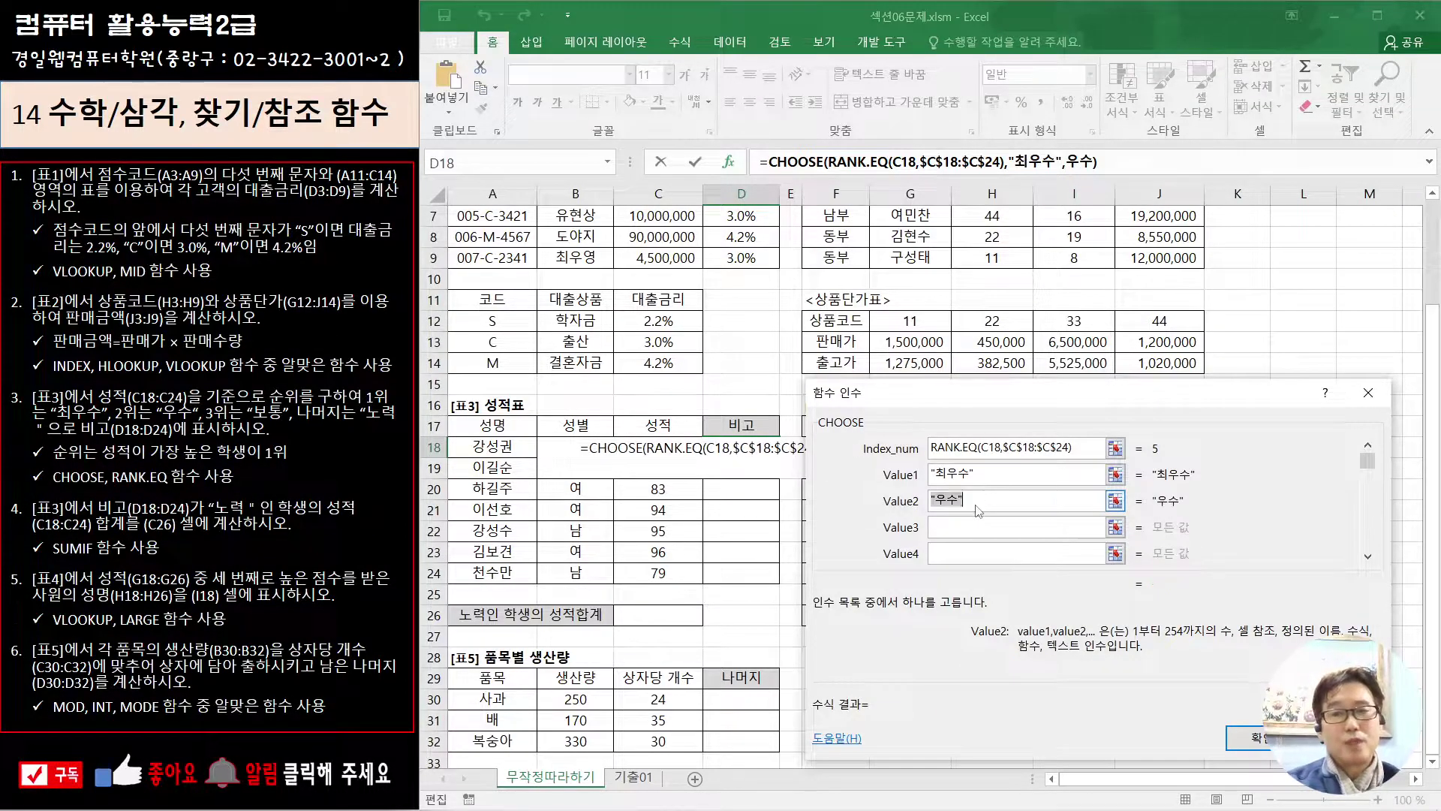
pyautogui.press('Tab')
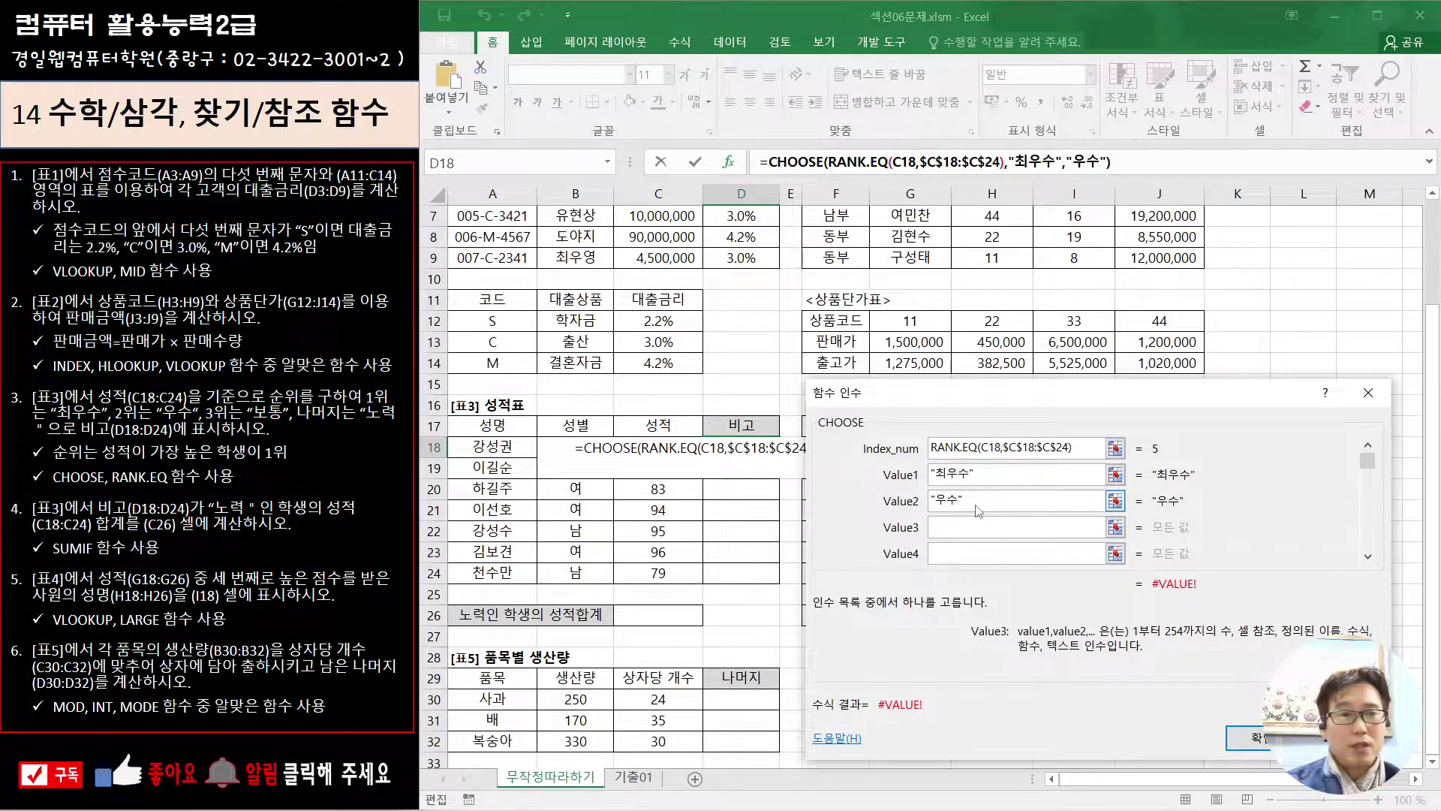
pyautogui.write('보토')
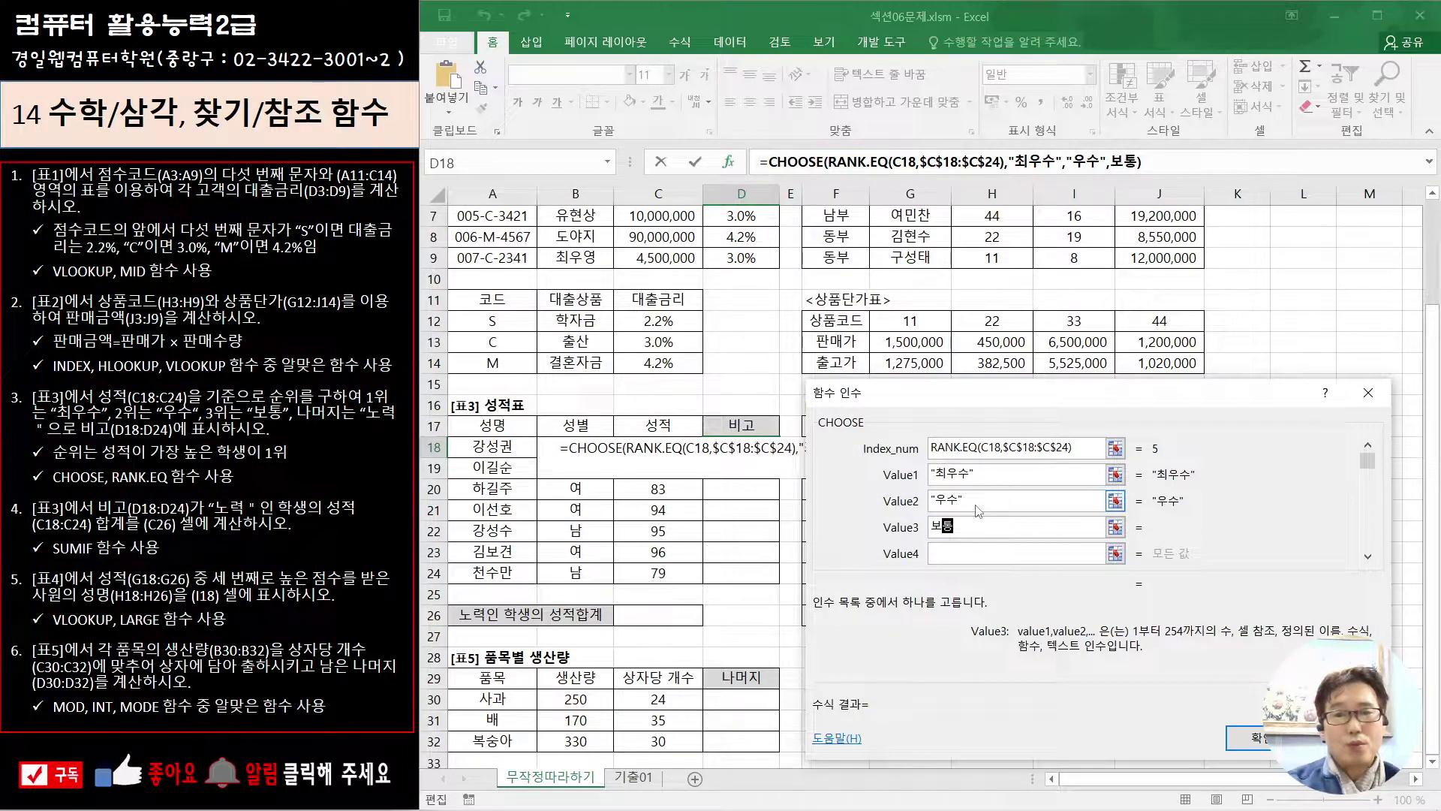
# Set CHOOSE's Value4, Value5, Value6 and Value7 each to 노력
pyautogui.press('Tab')
pyautogui.write('노력')
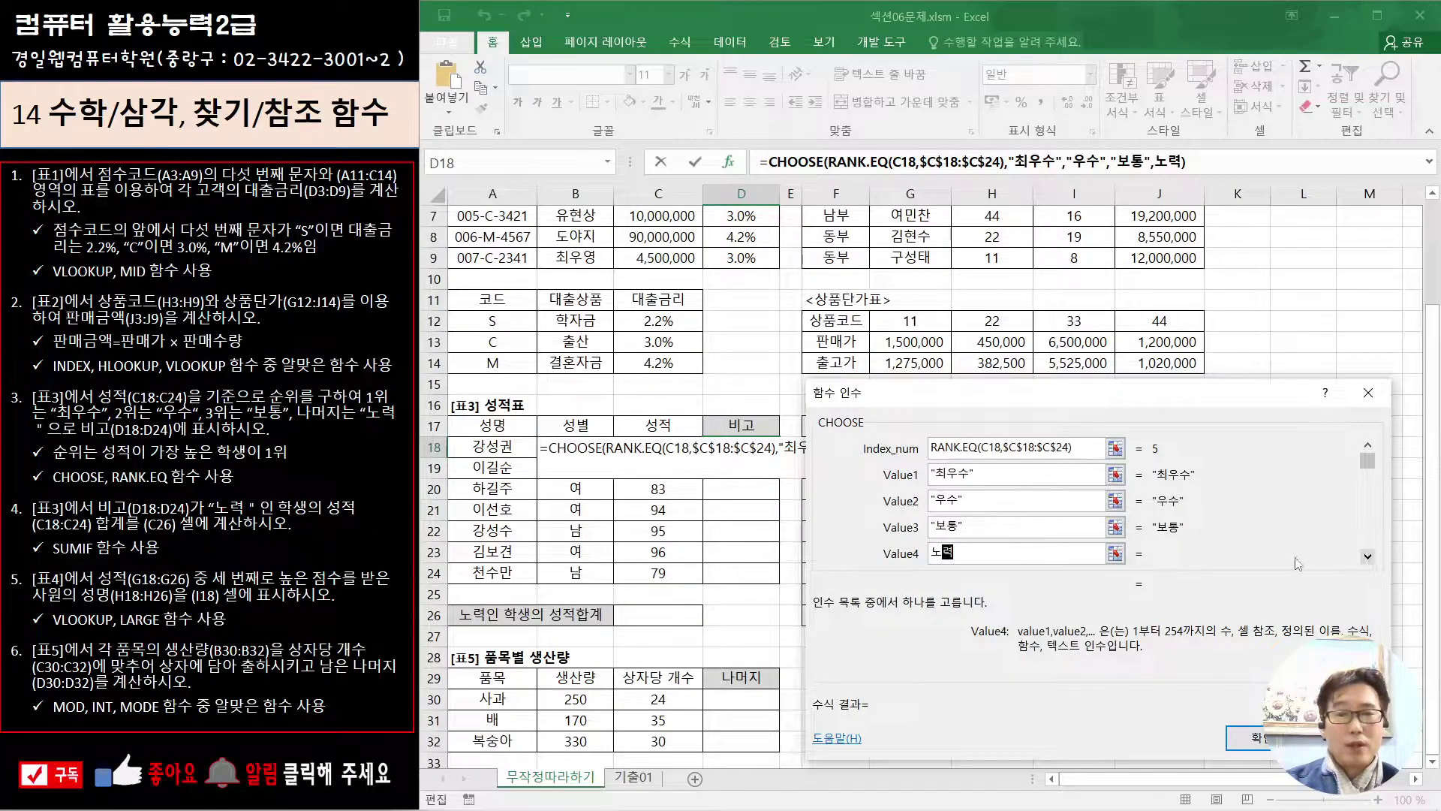
pyautogui.press('Tab')
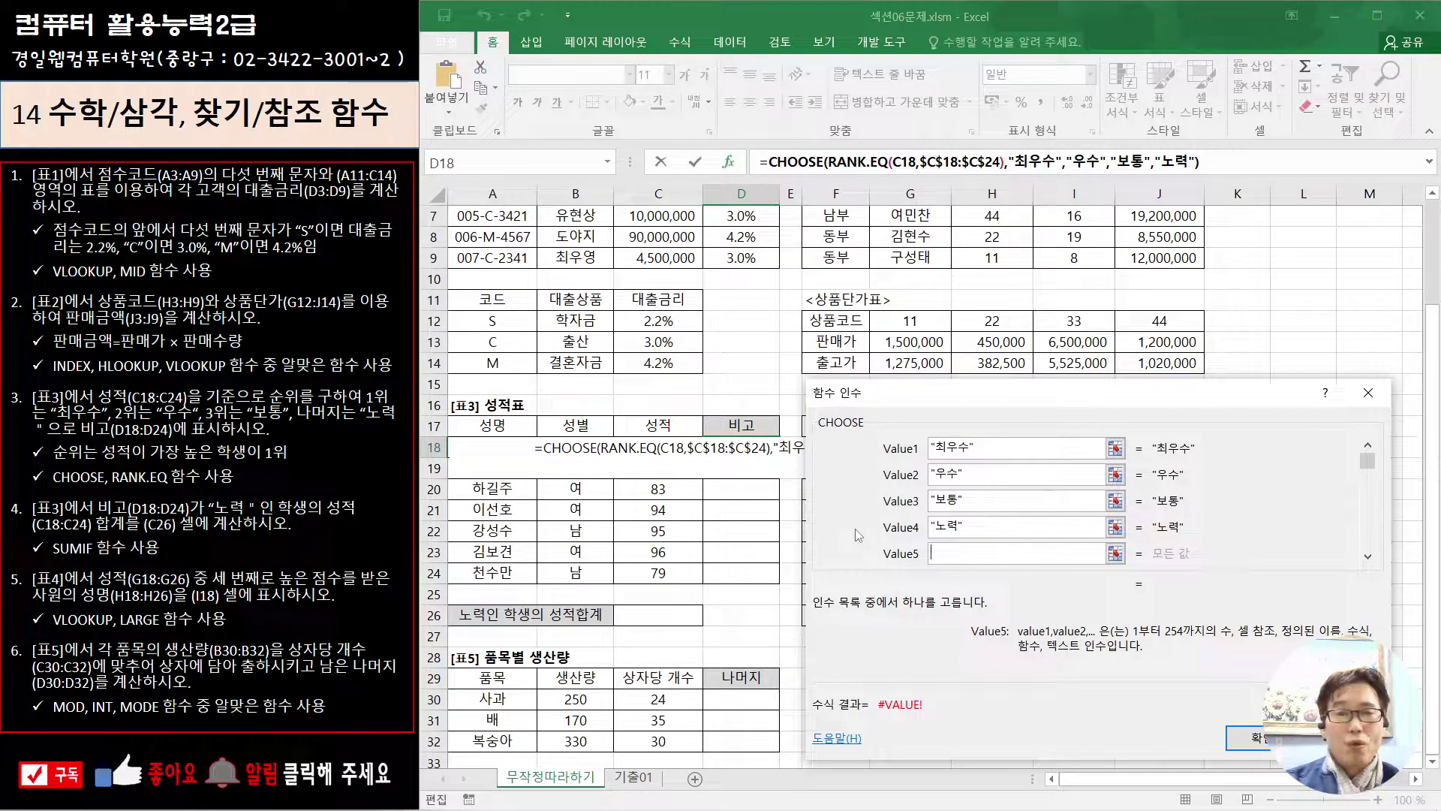
pyautogui.write('노력')
pyautogui.press('Tab')
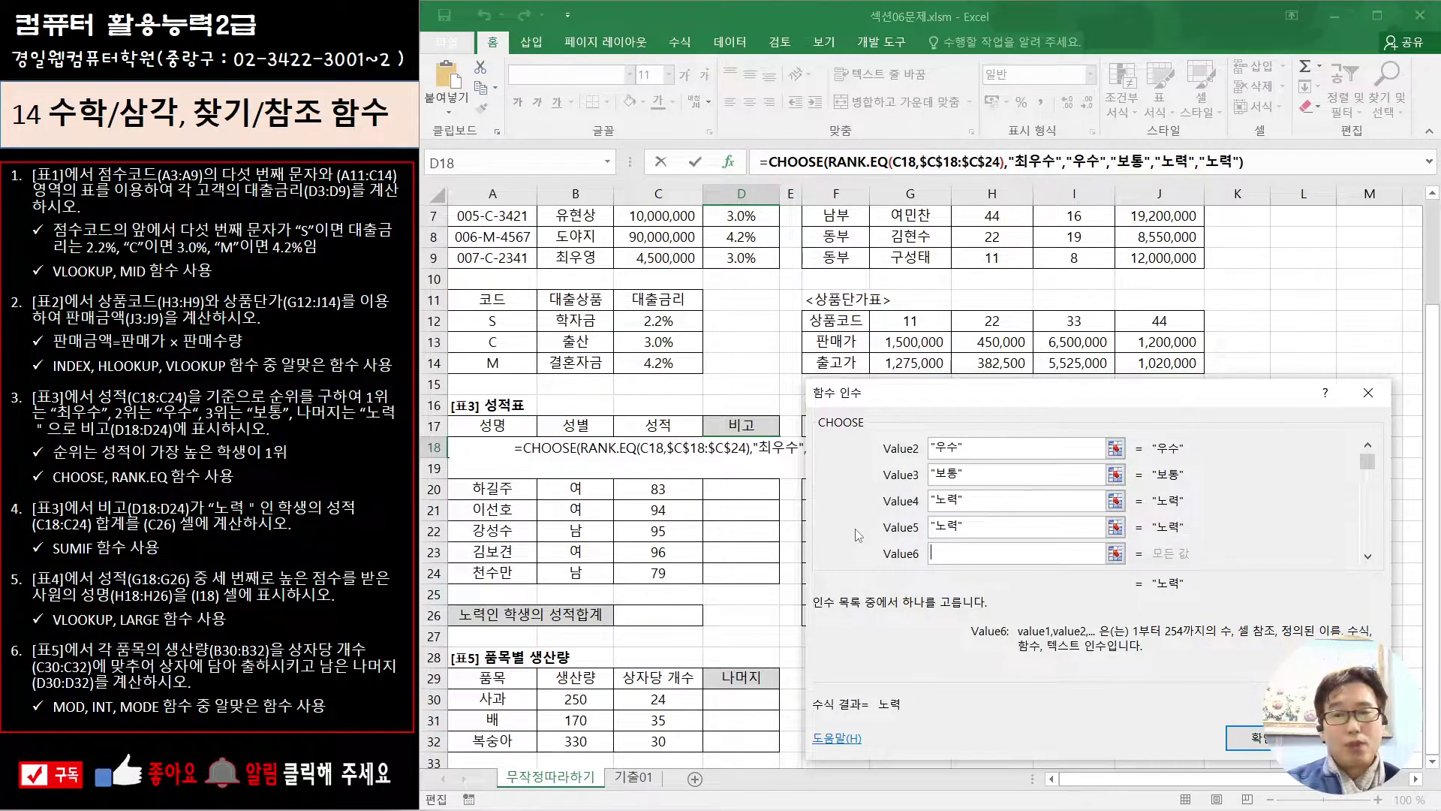
pyautogui.write('노력')
pyautogui.press('Tab')
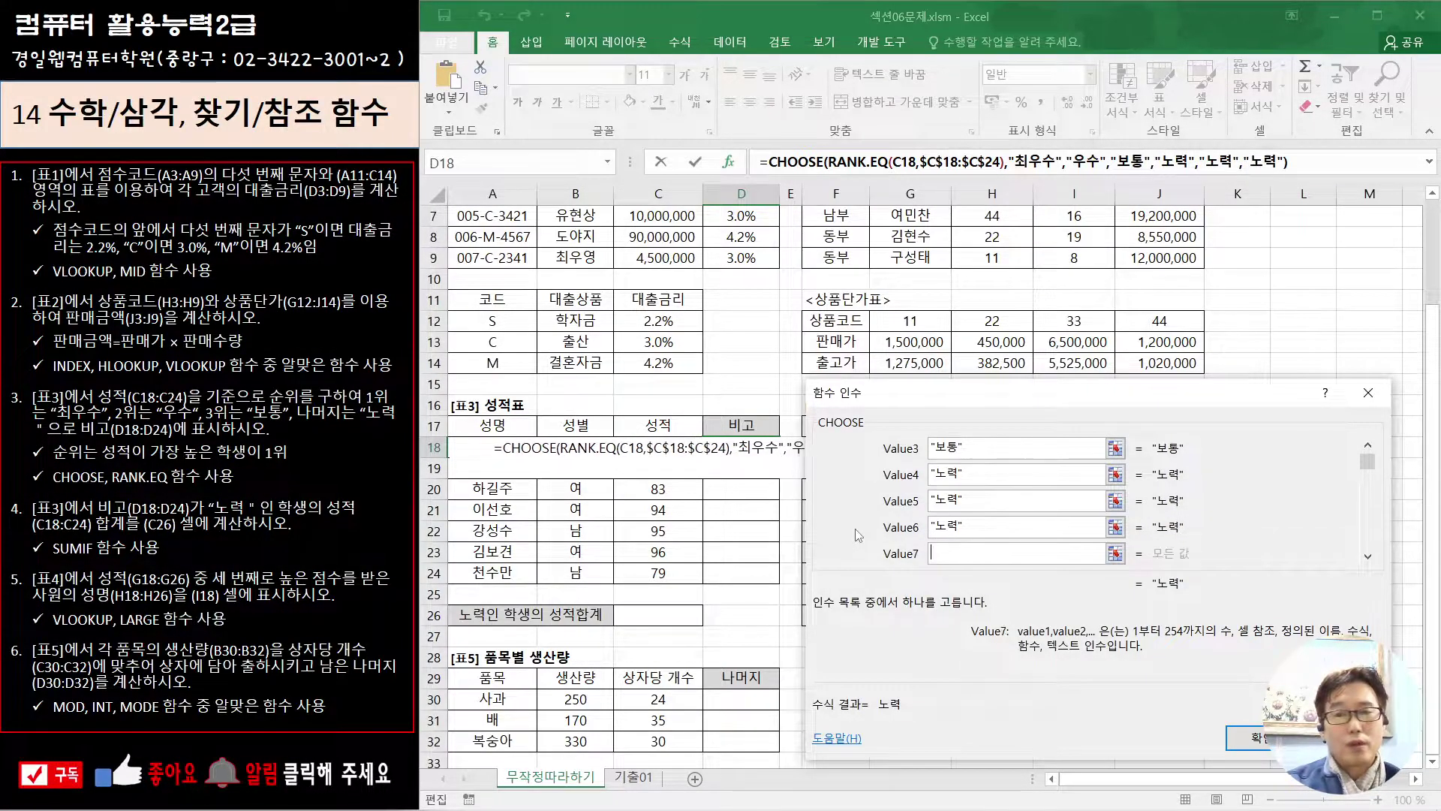
pyautogui.write('노력')
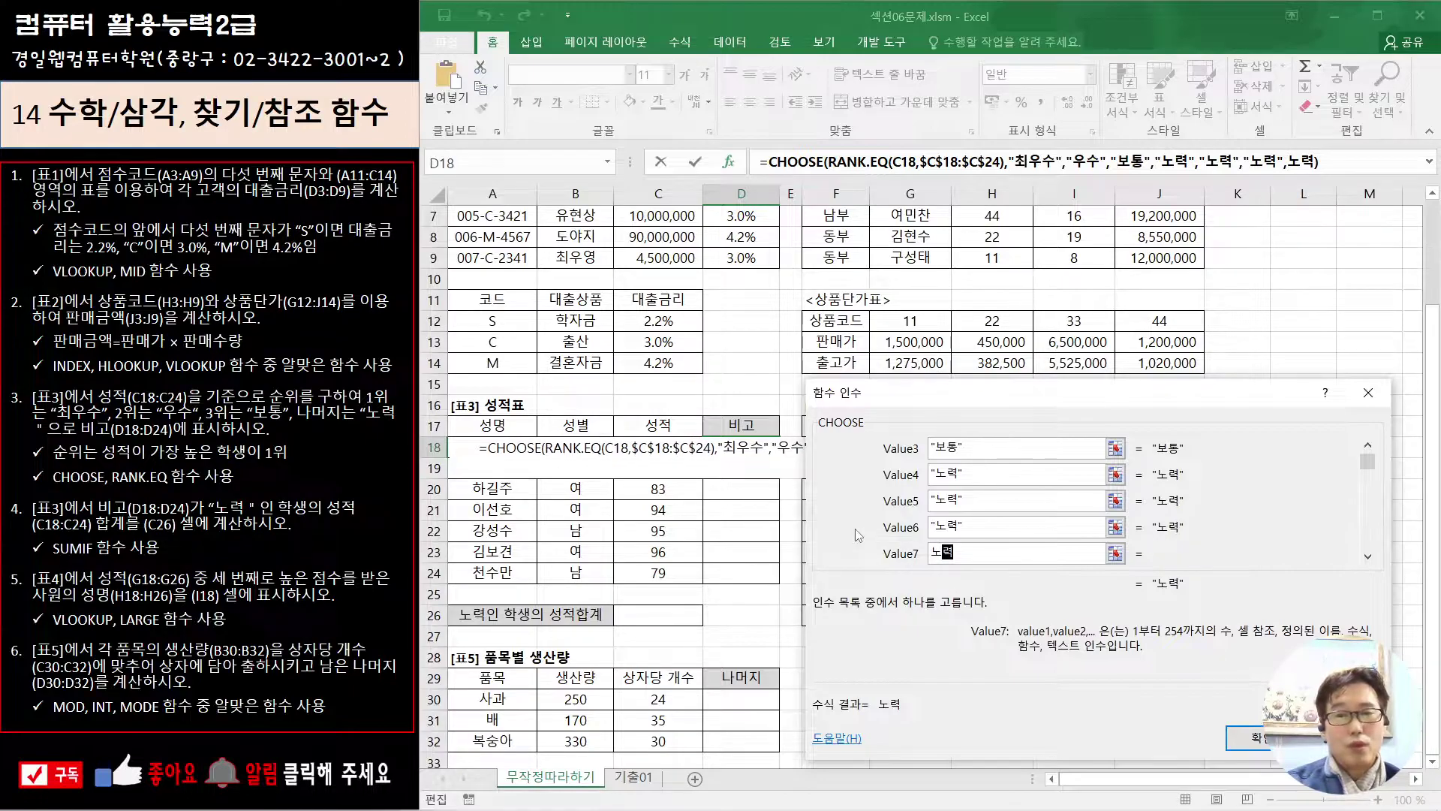
pyautogui.press('Tab')
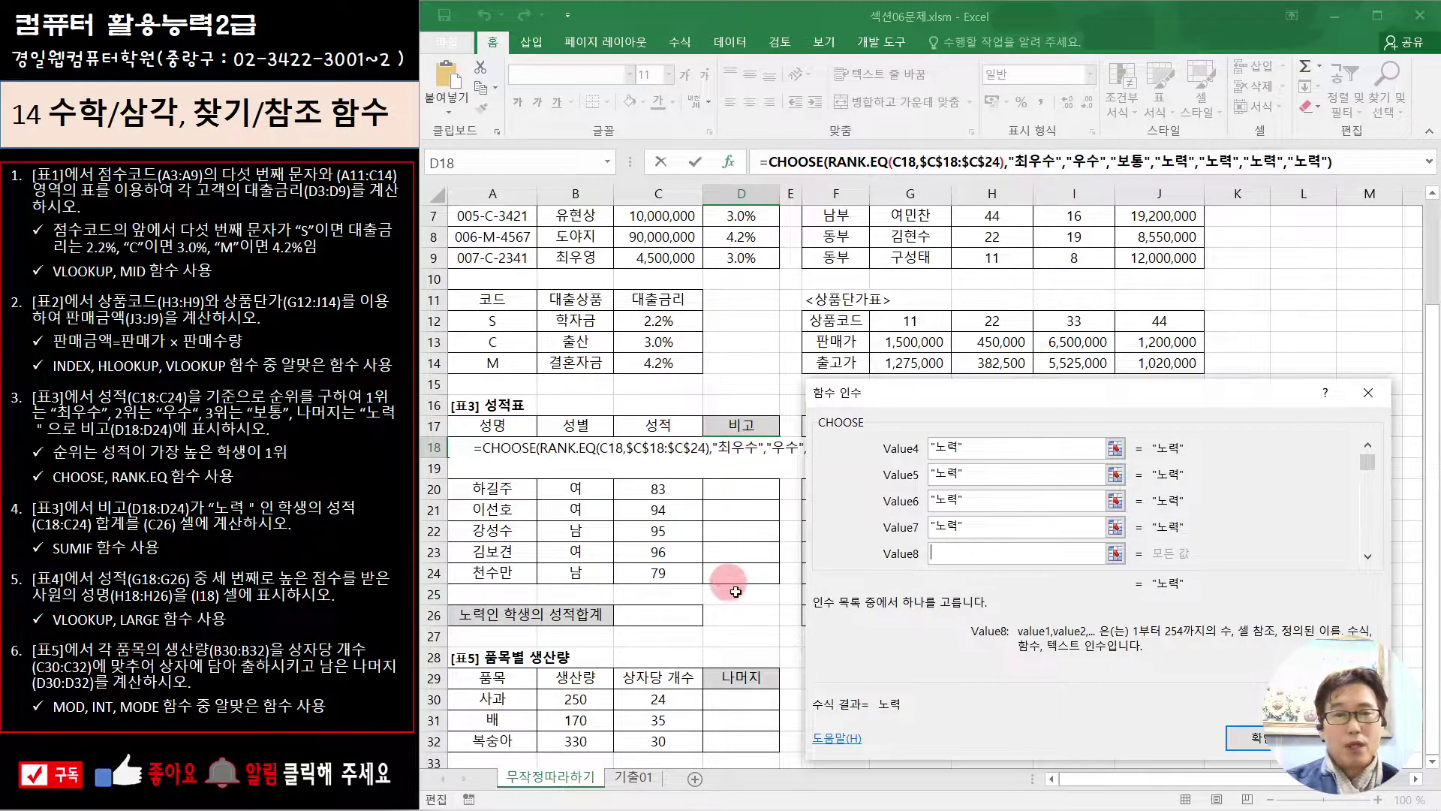
# Confirm the CHOOSE formula in D18 and fill it down to D24
pyautogui.click(979, 528)
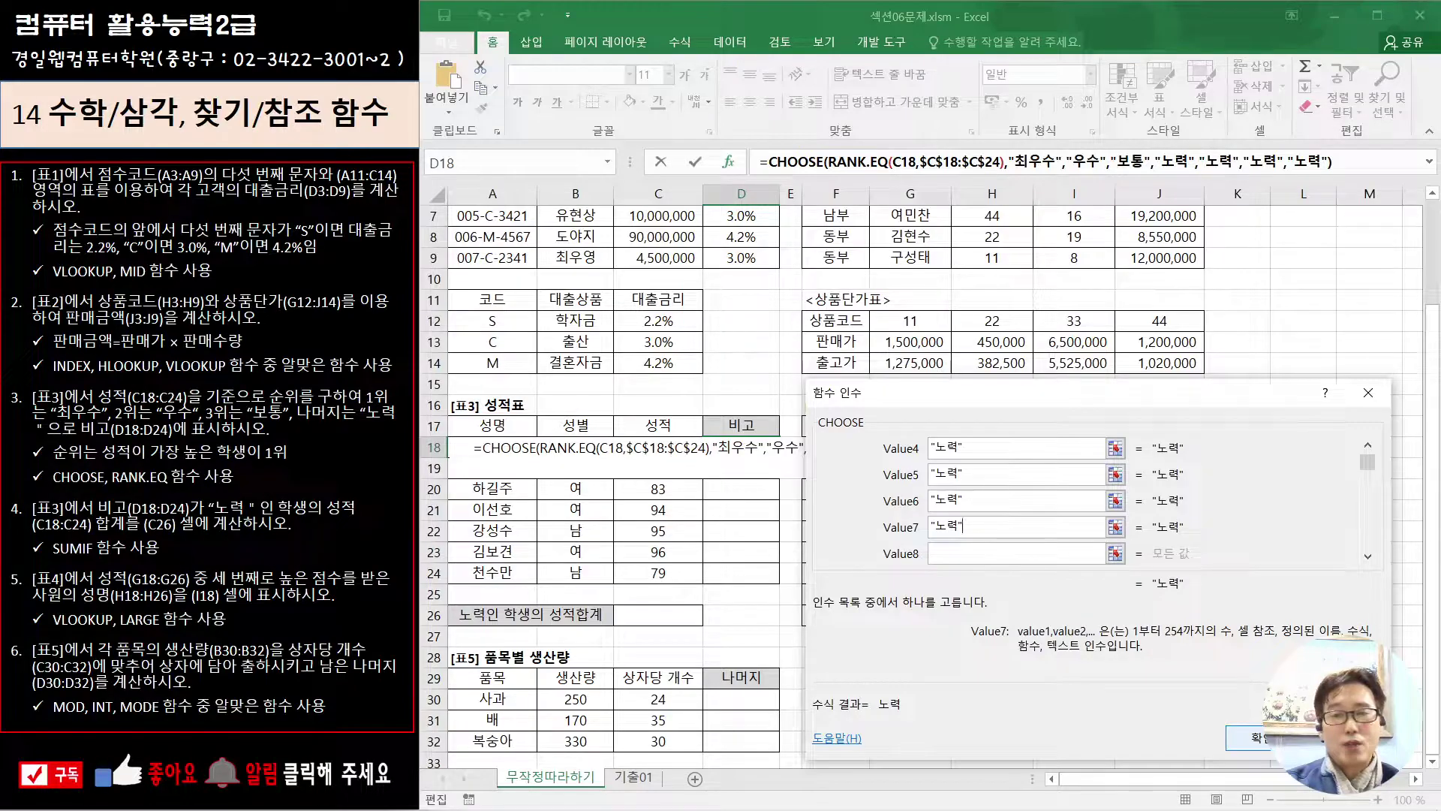
pyautogui.click(1246, 738)
pyautogui.moveTo(782, 459); pyautogui.dragTo(782, 582)
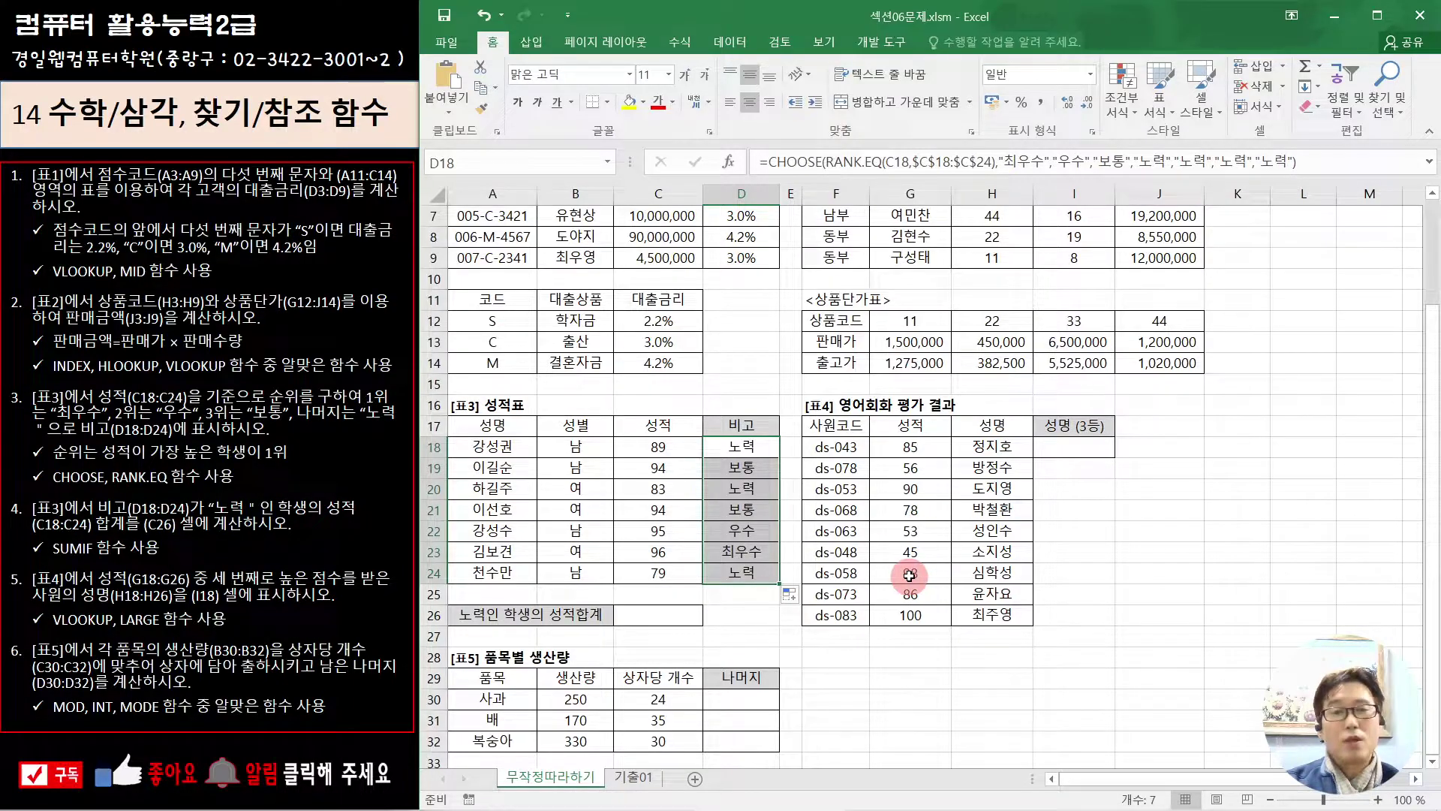
# Start a SUMIF formula in C26 for the score total of the 노력 students and open its function arguments dialog
pyautogui.click(660, 615)
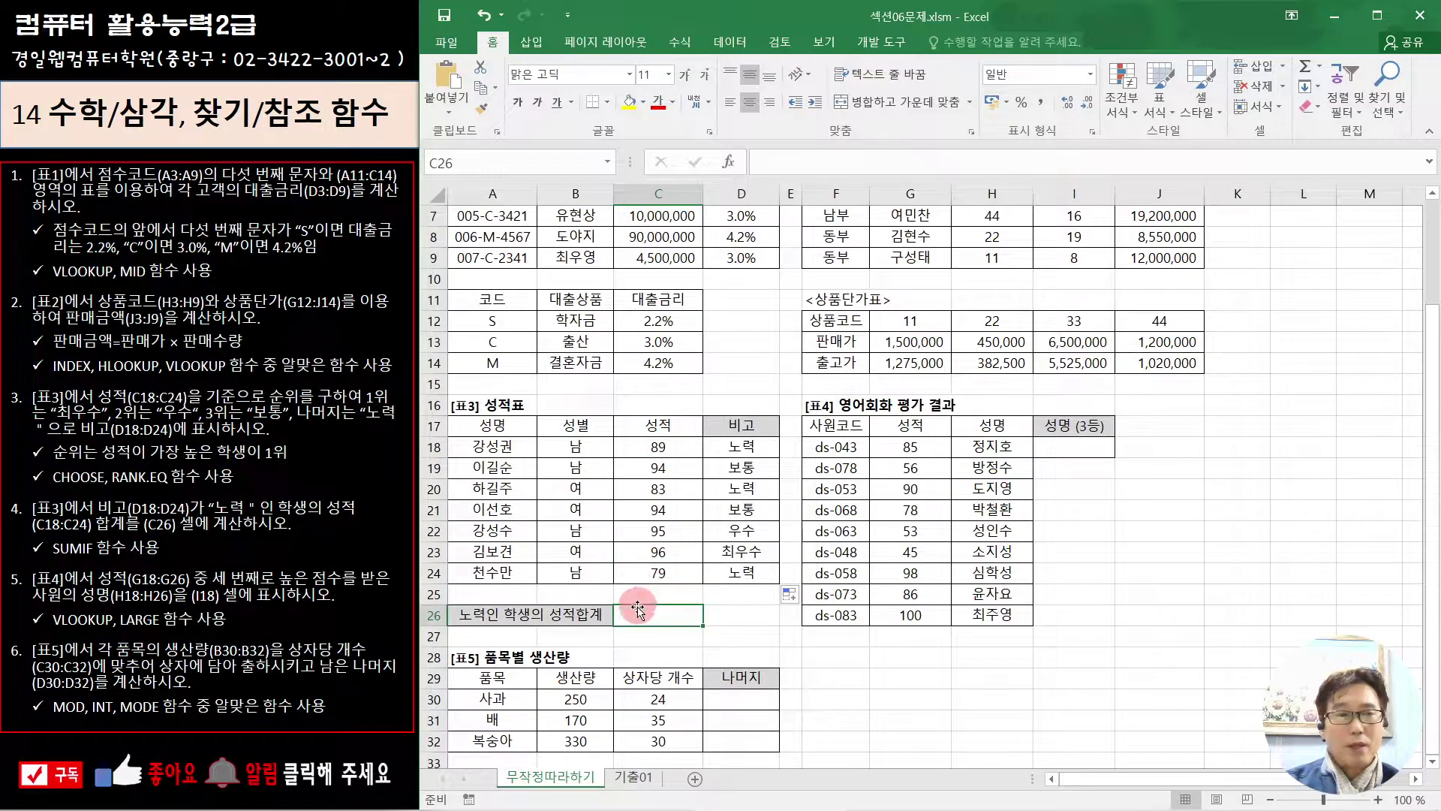
pyautogui.write('=su')
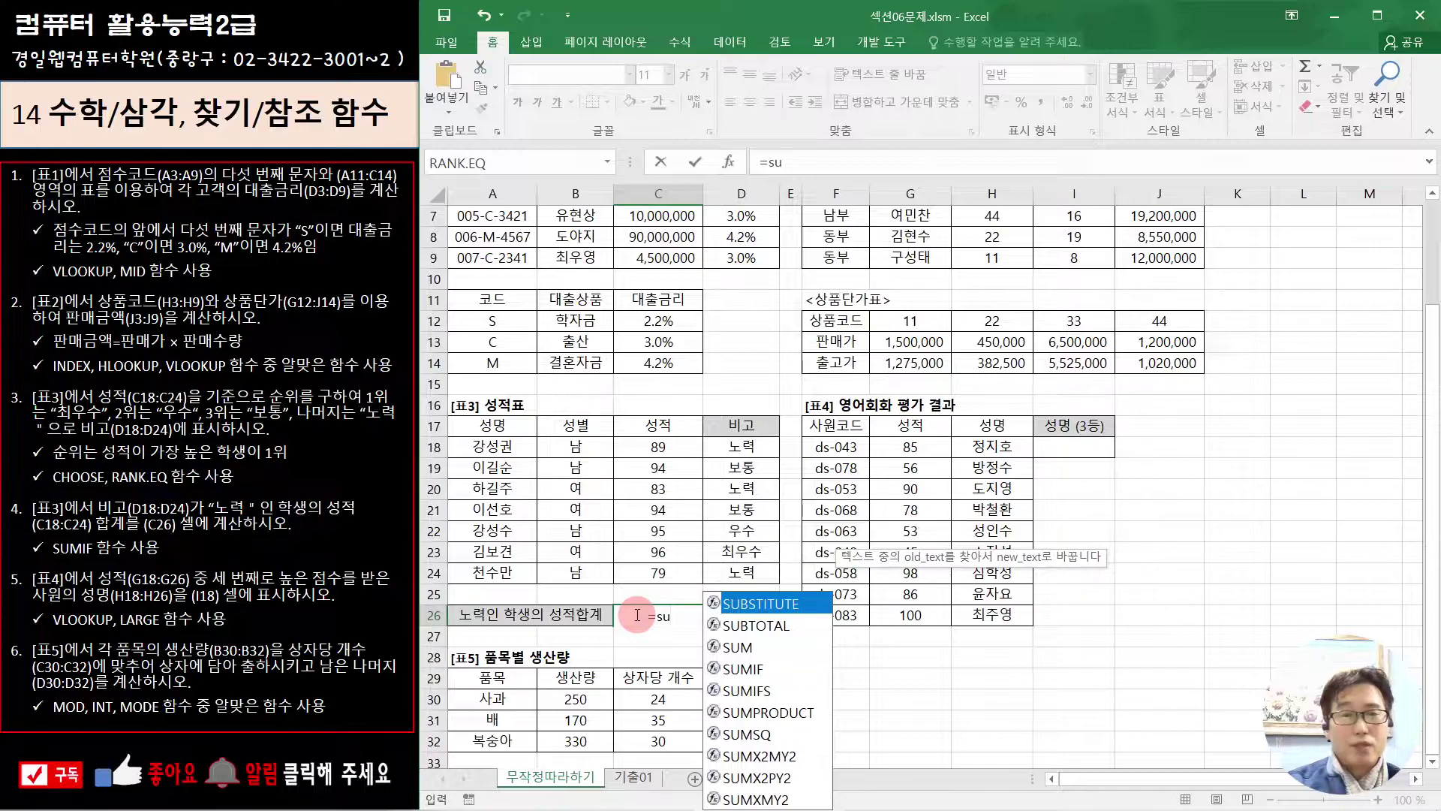
pyautogui.doubleClick(770, 670)
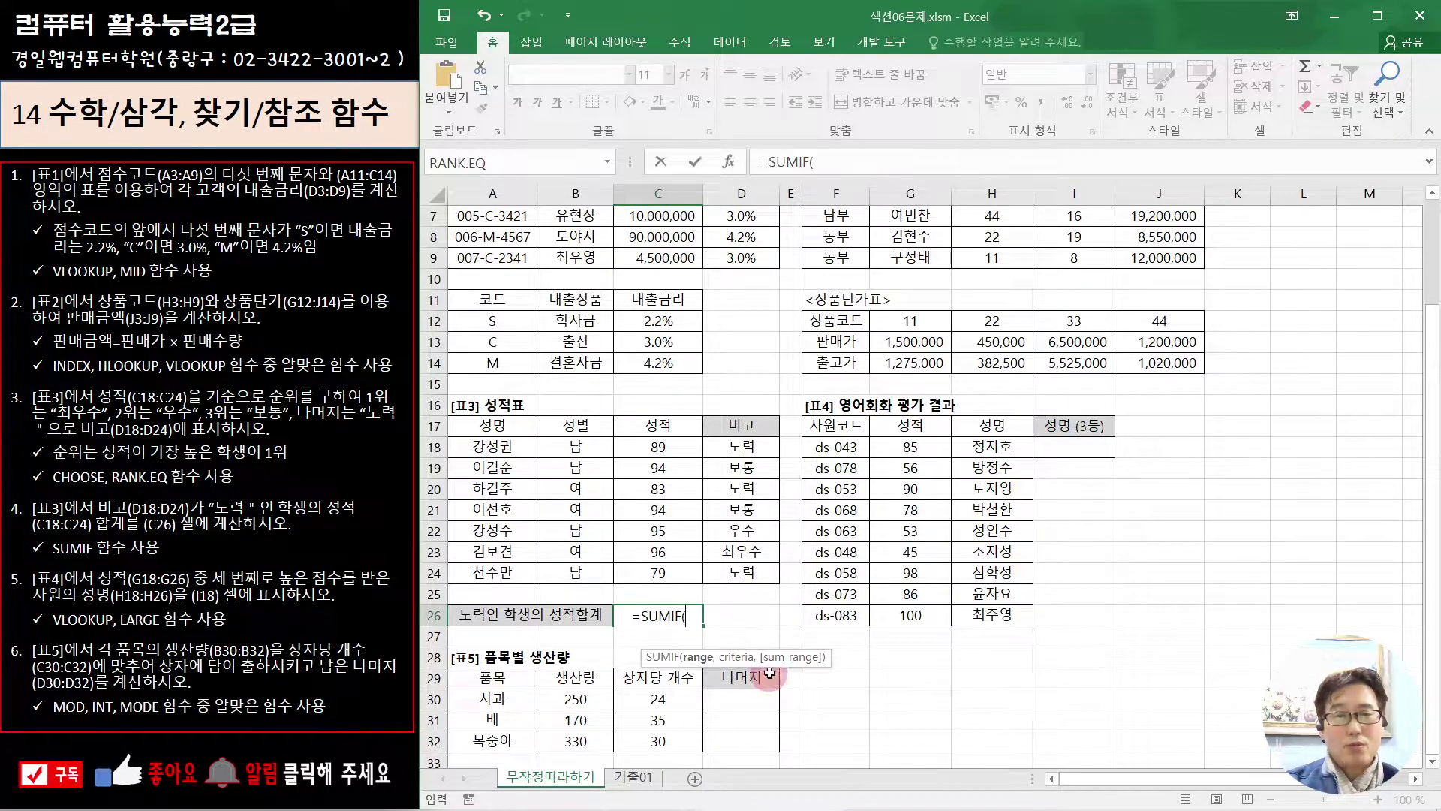
pyautogui.click(727, 164)
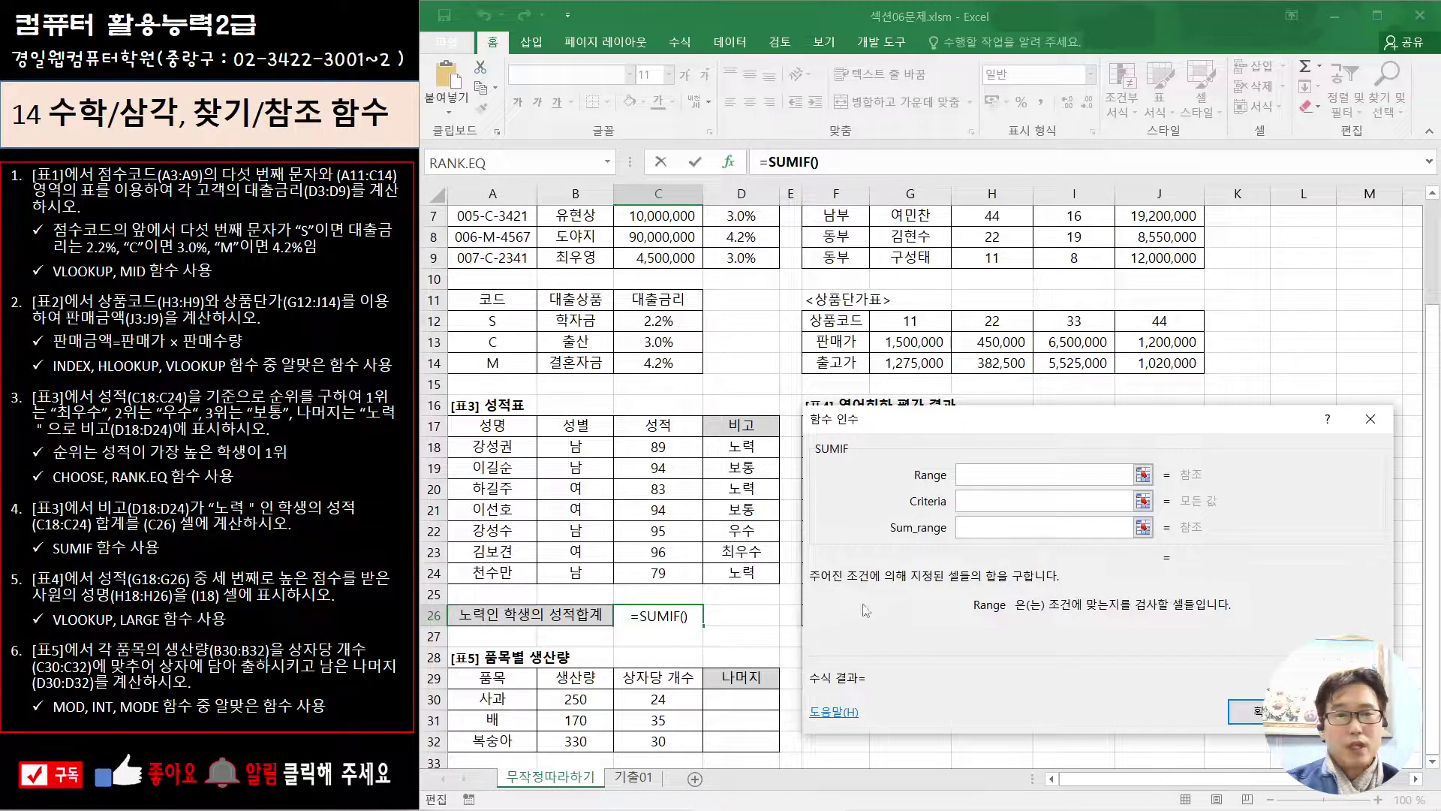
# Complete SUMIF with the range D18:D24, the criteria 노력 and the sum range C18:C24
pyautogui.click(973, 501)
pyautogui.click(975, 474)
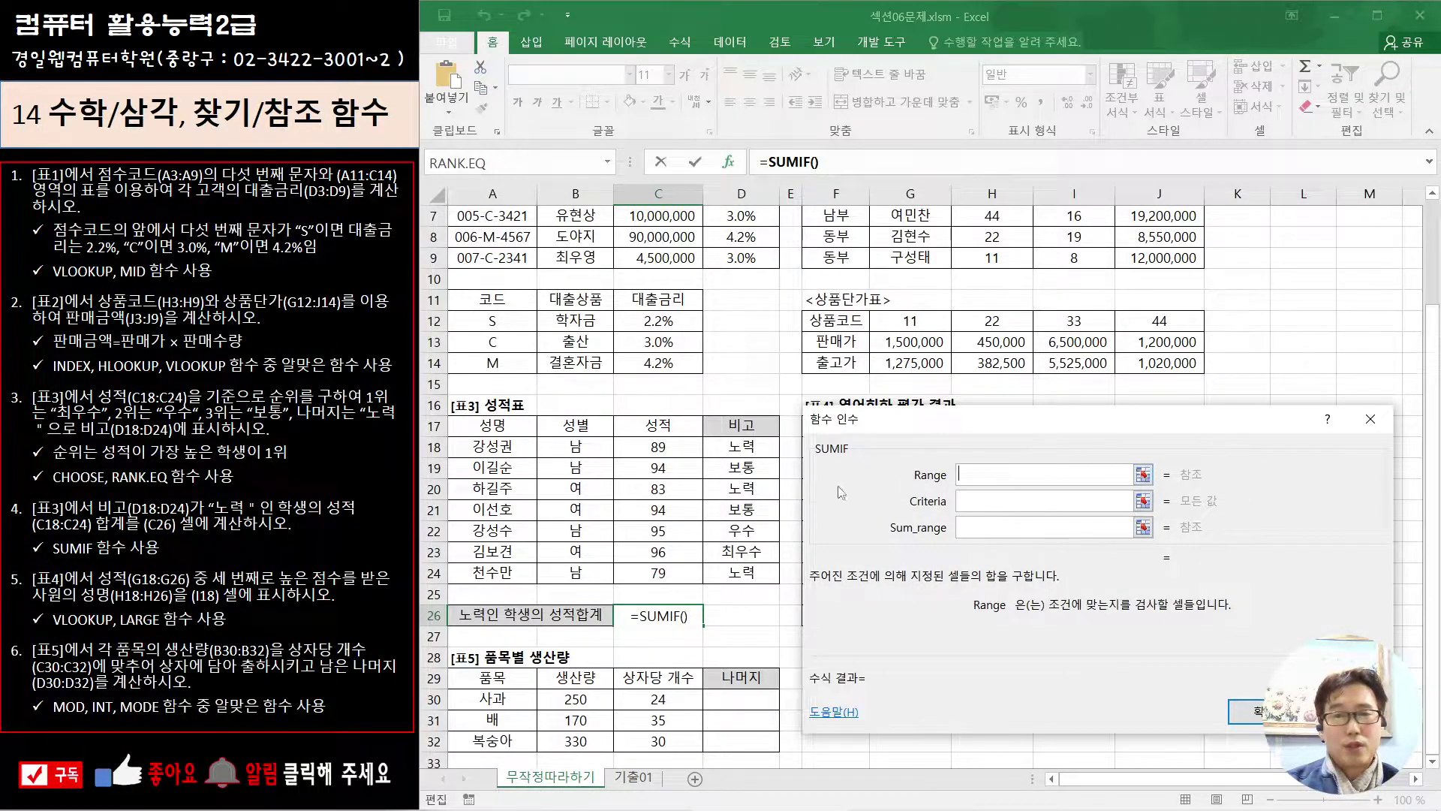
pyautogui.moveTo(742, 445); pyautogui.dragTo(743, 574)
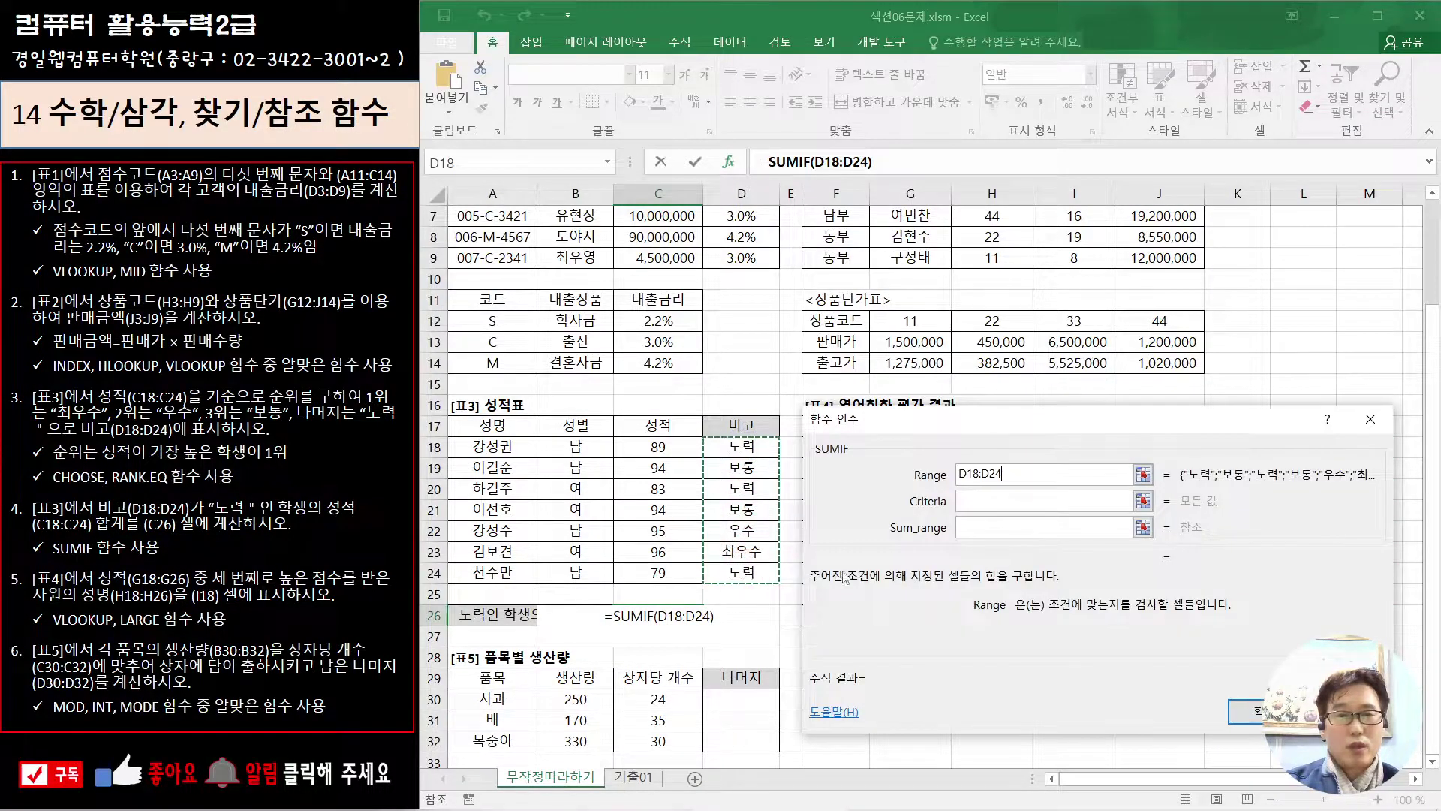
pyautogui.click(985, 500)
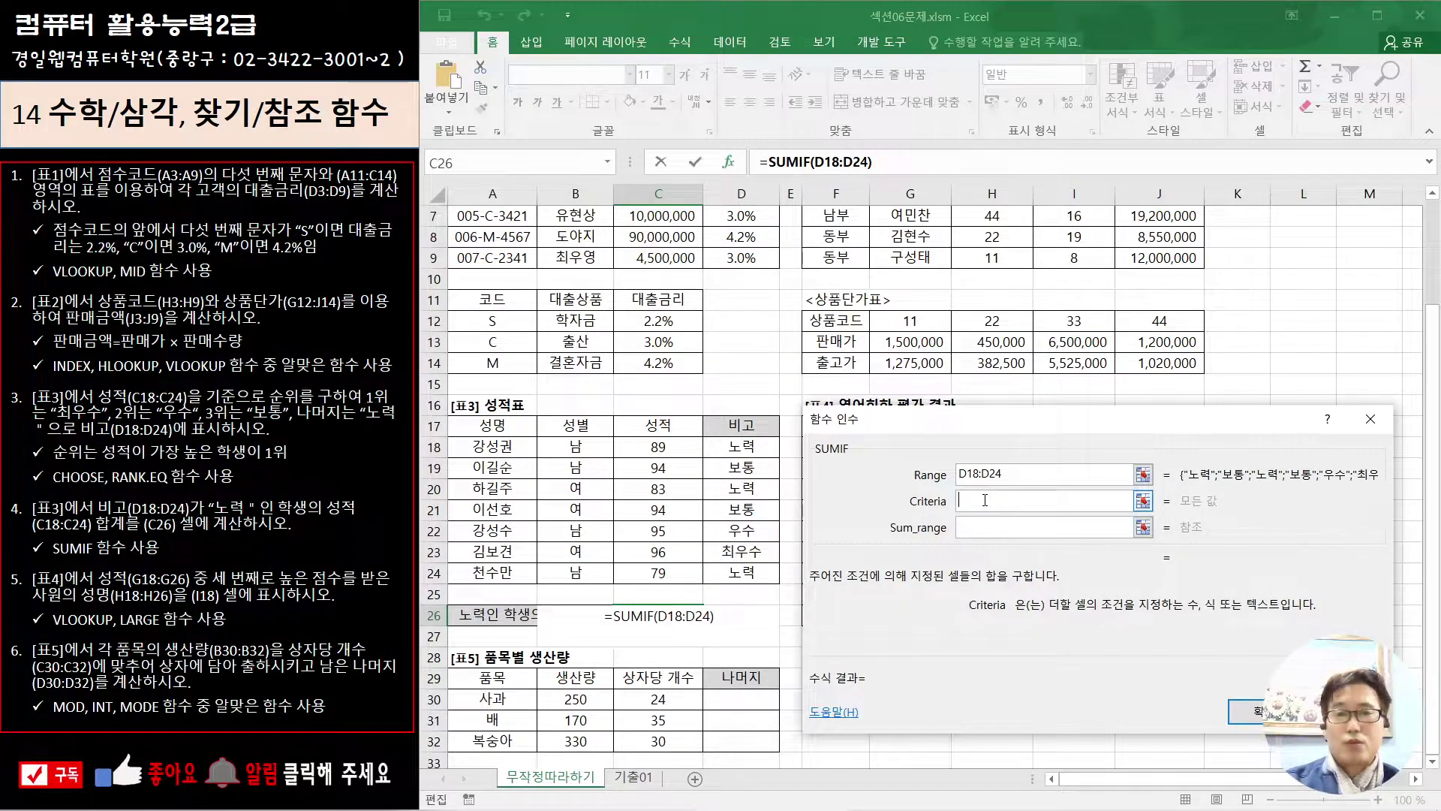
pyautogui.write('노력')
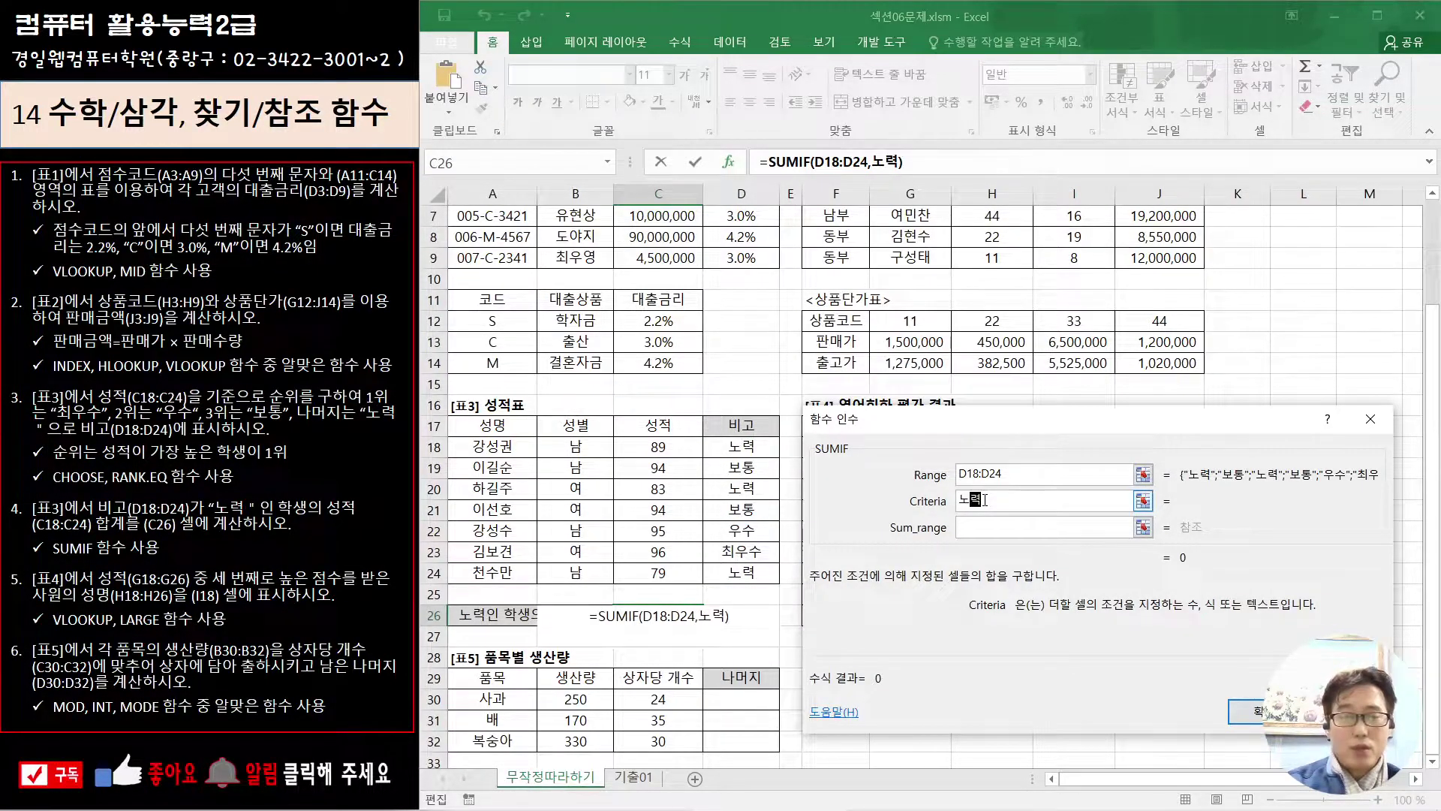
pyautogui.press('Tab')
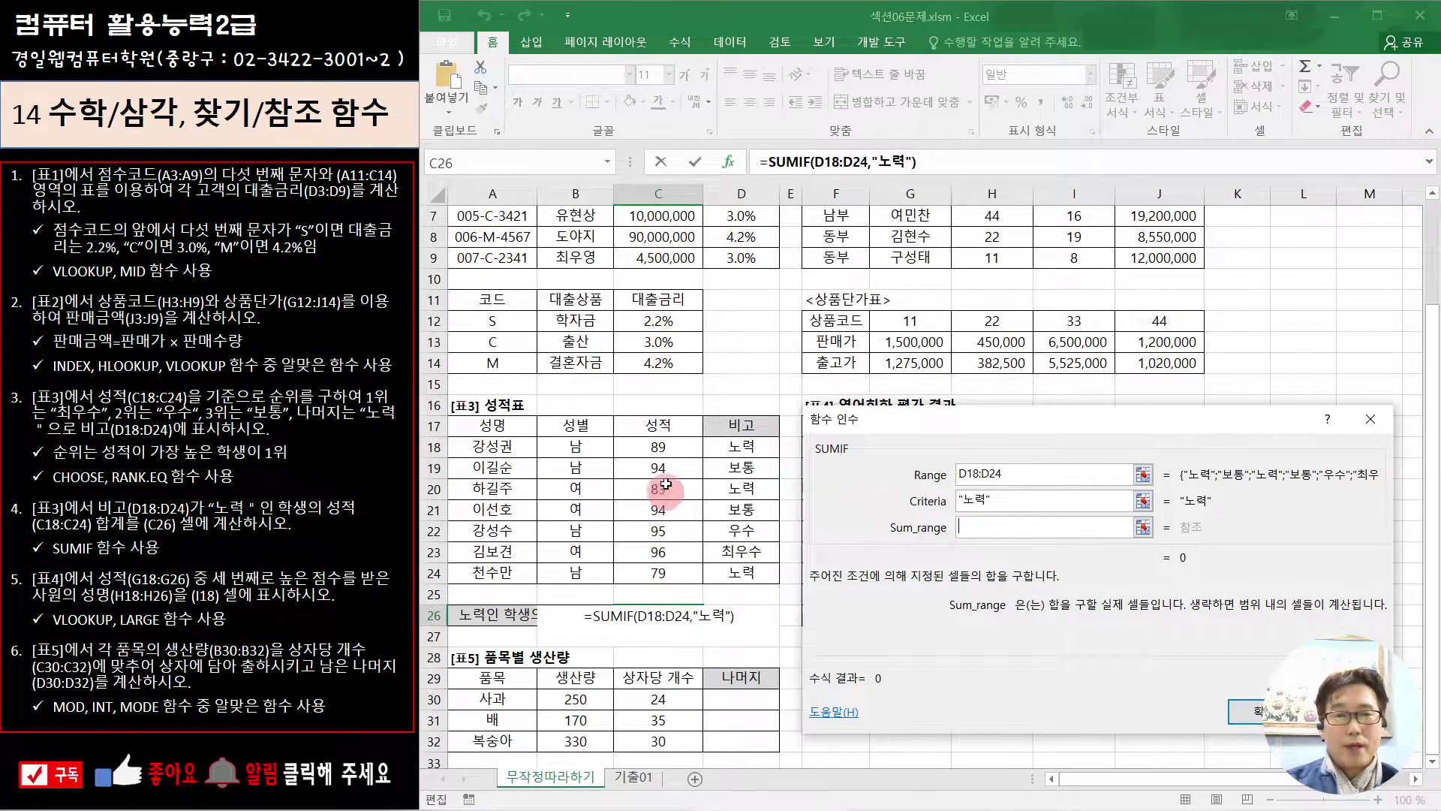
pyautogui.moveTo(658, 445); pyautogui.dragTo(673, 574)
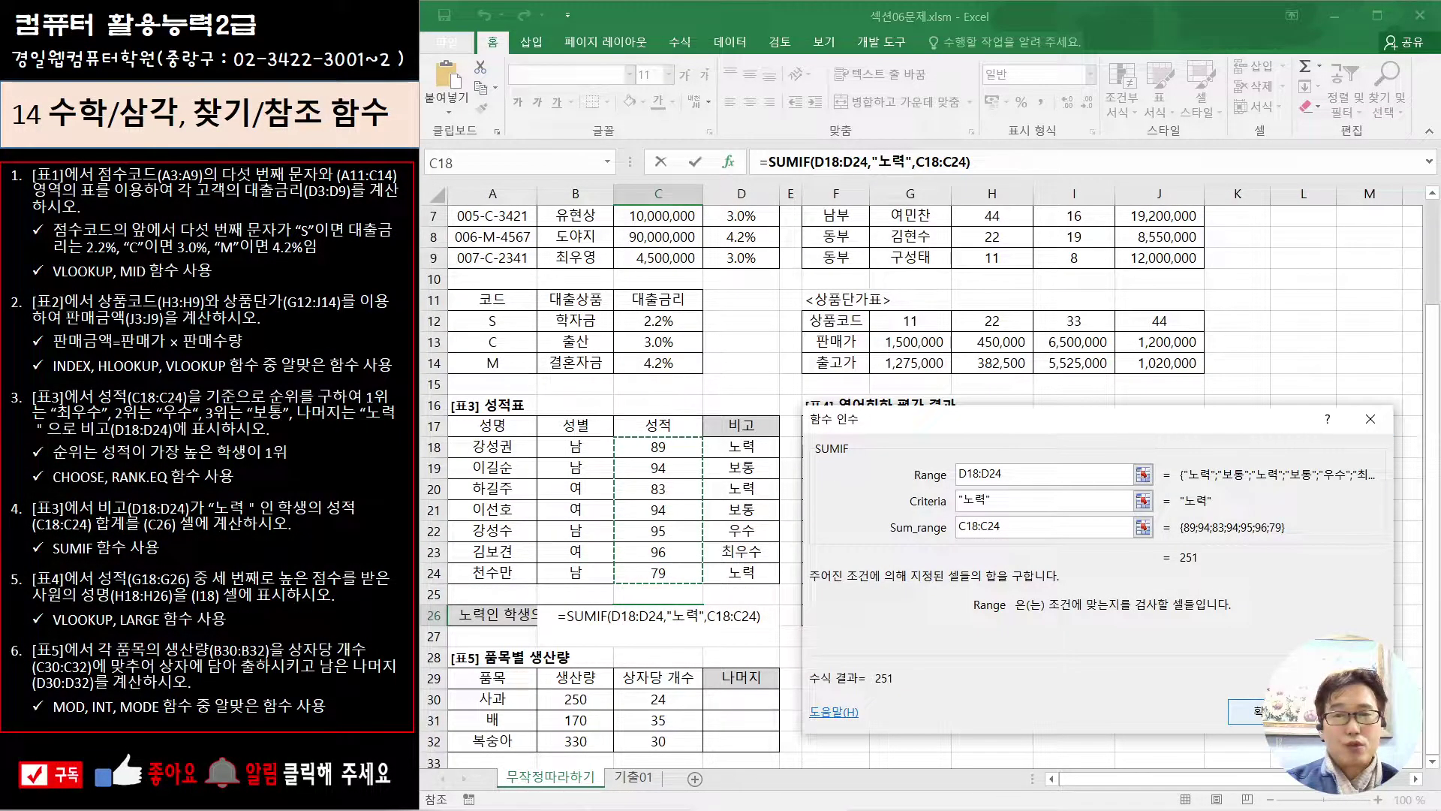
pyautogui.click(1250, 711)
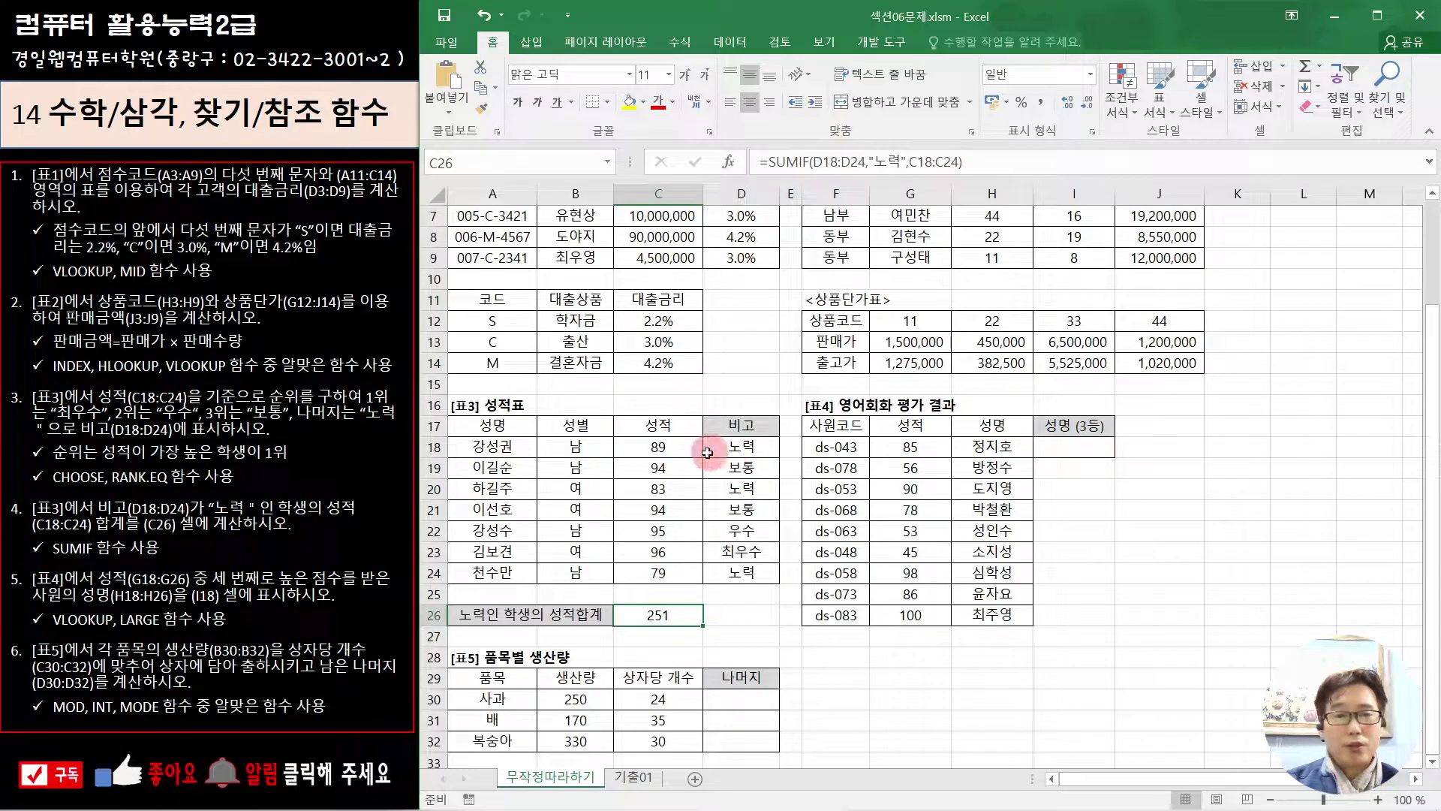
# Check the C26 total against the 노력 scores and review the lookup tables F12:J14 and A11:C14
pyautogui.click(658, 448)
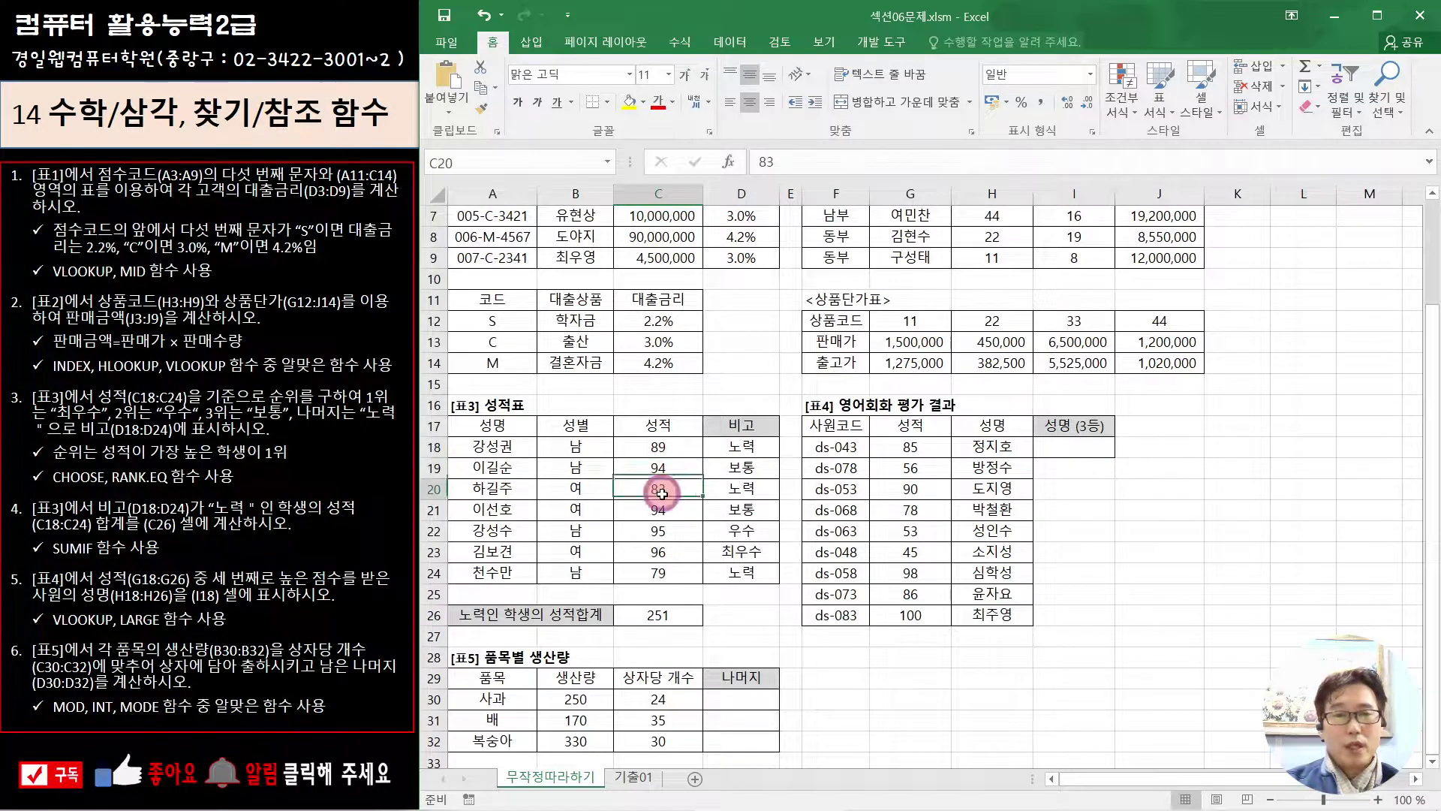
pyautogui.click(650, 617)
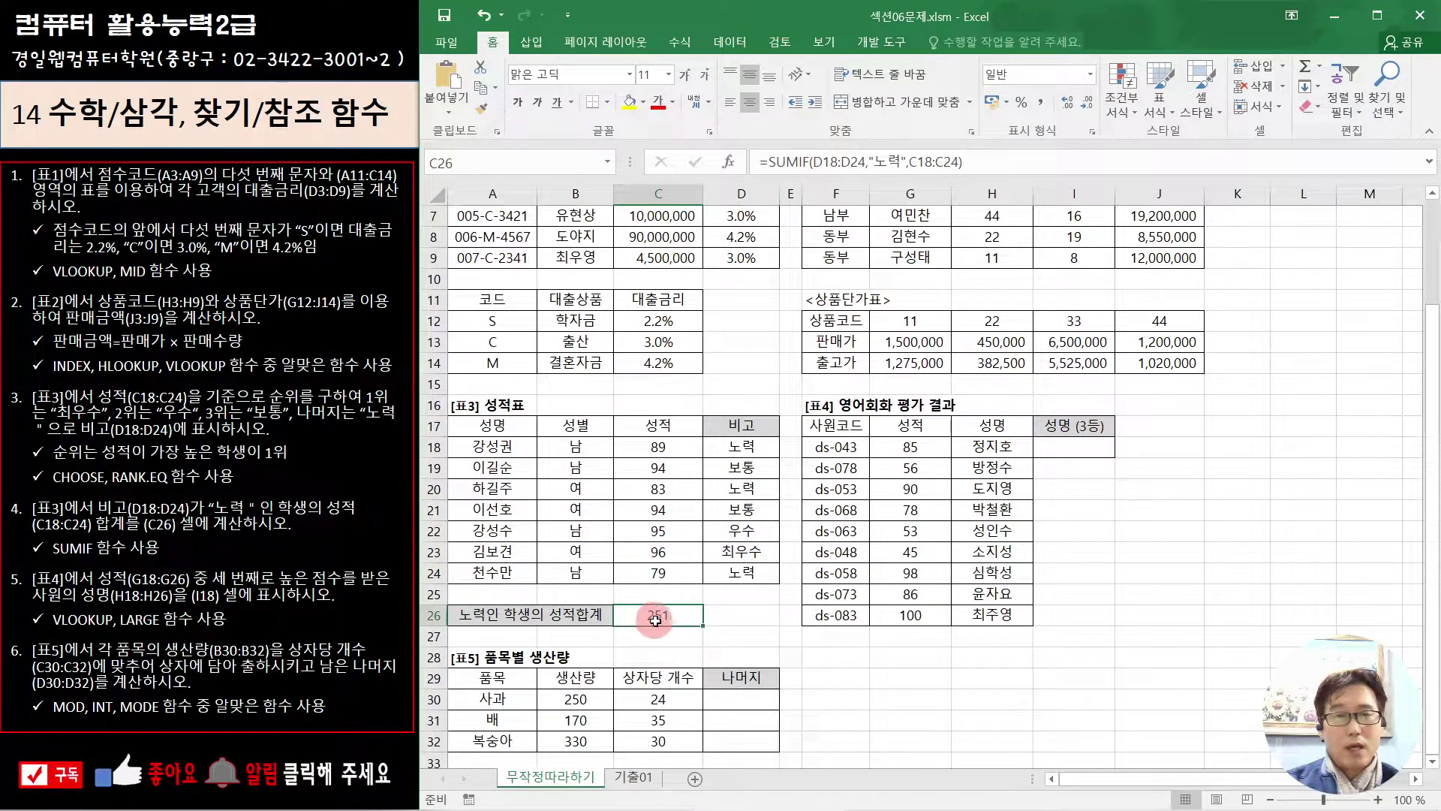
pyautogui.click(1084, 444)
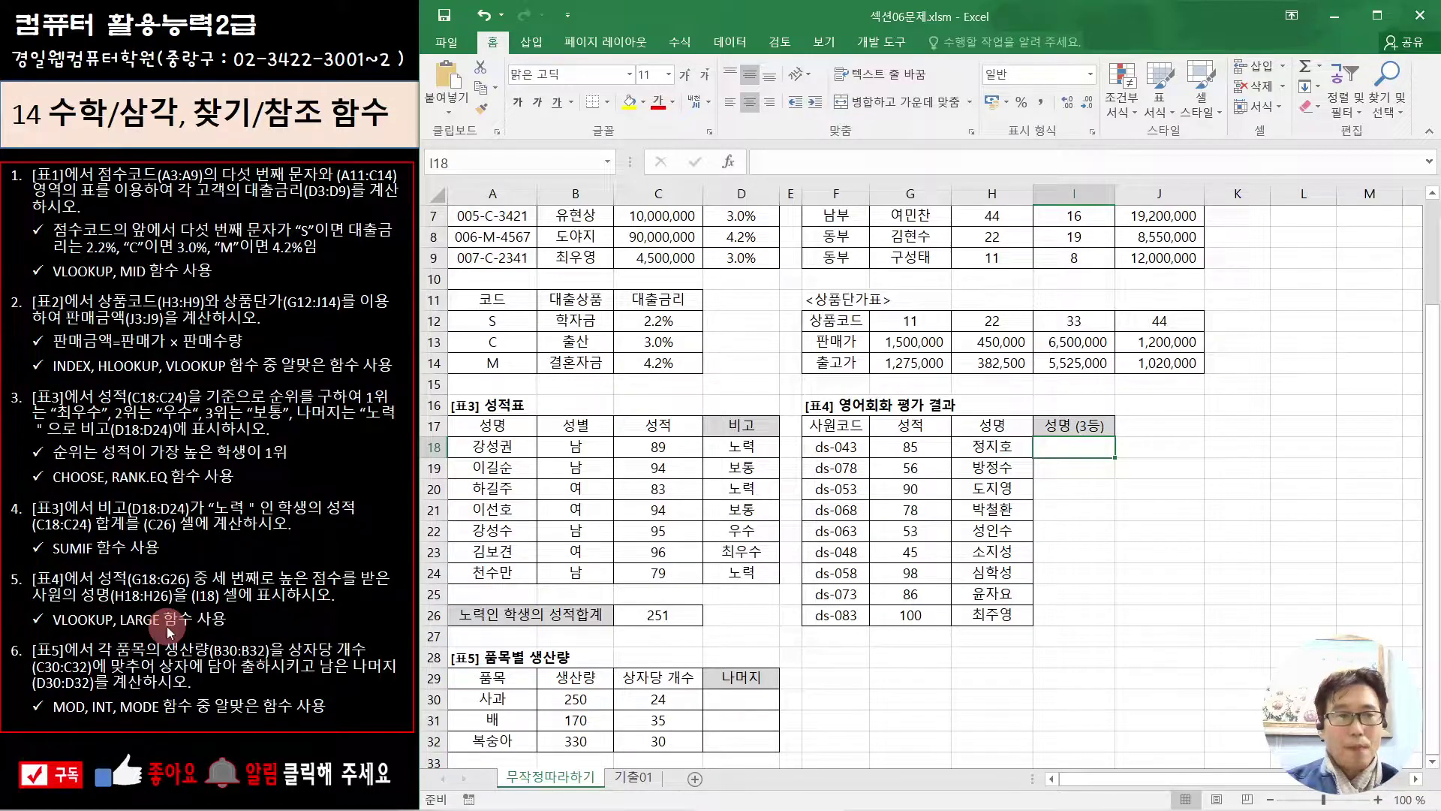
pyautogui.click(216, 620)
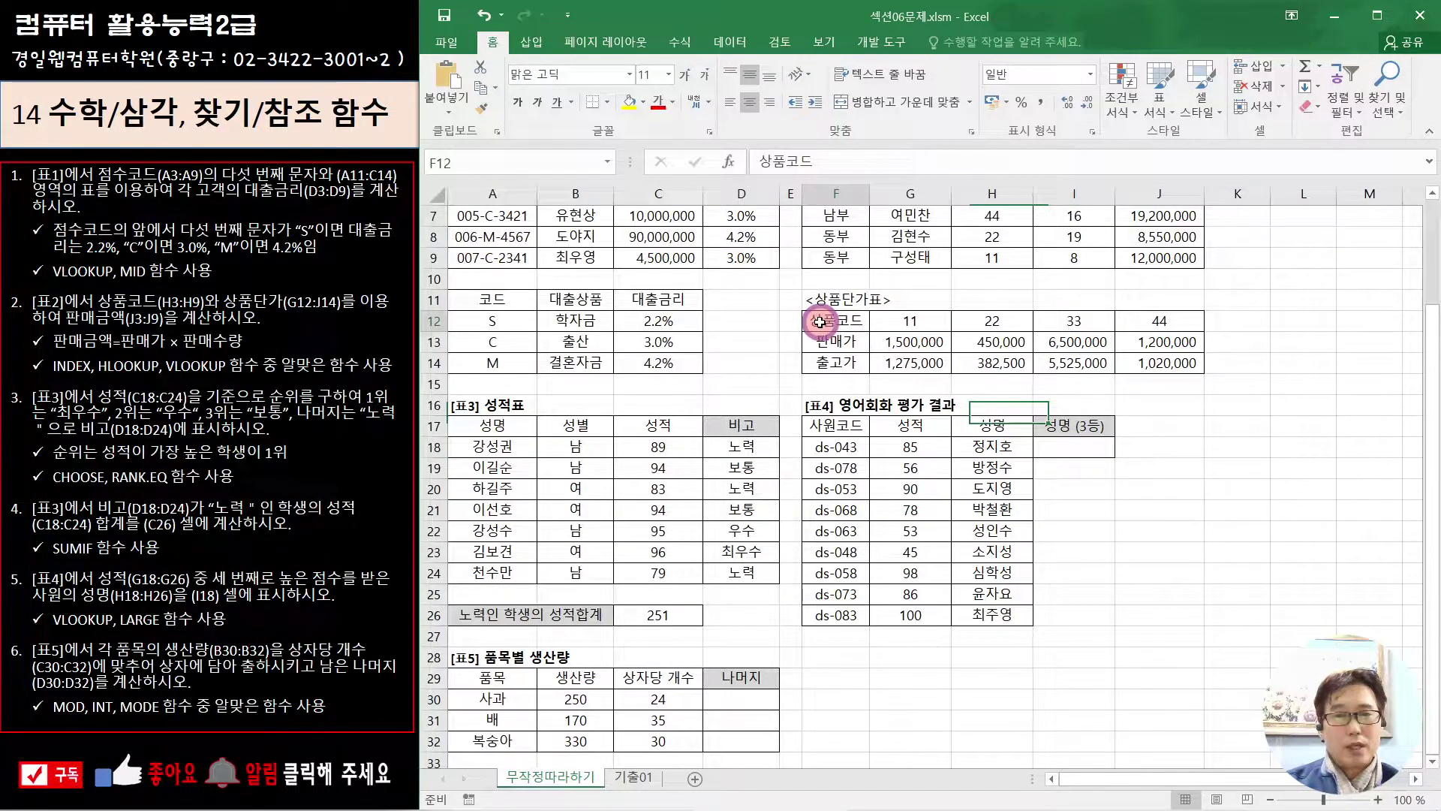
pyautogui.moveTo(821, 321); pyautogui.dragTo(1171, 363)
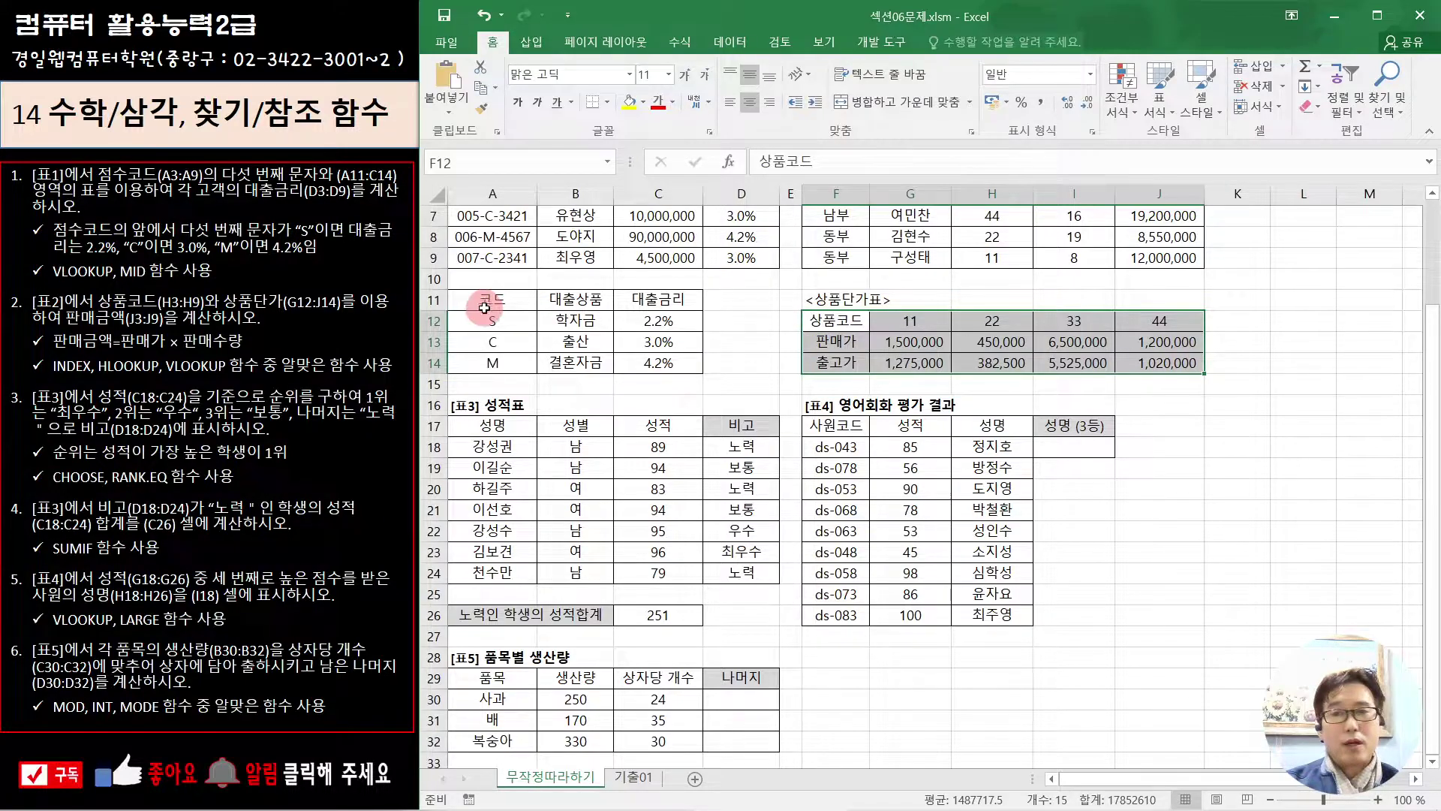
pyautogui.moveTo(484, 299); pyautogui.dragTo(645, 362)
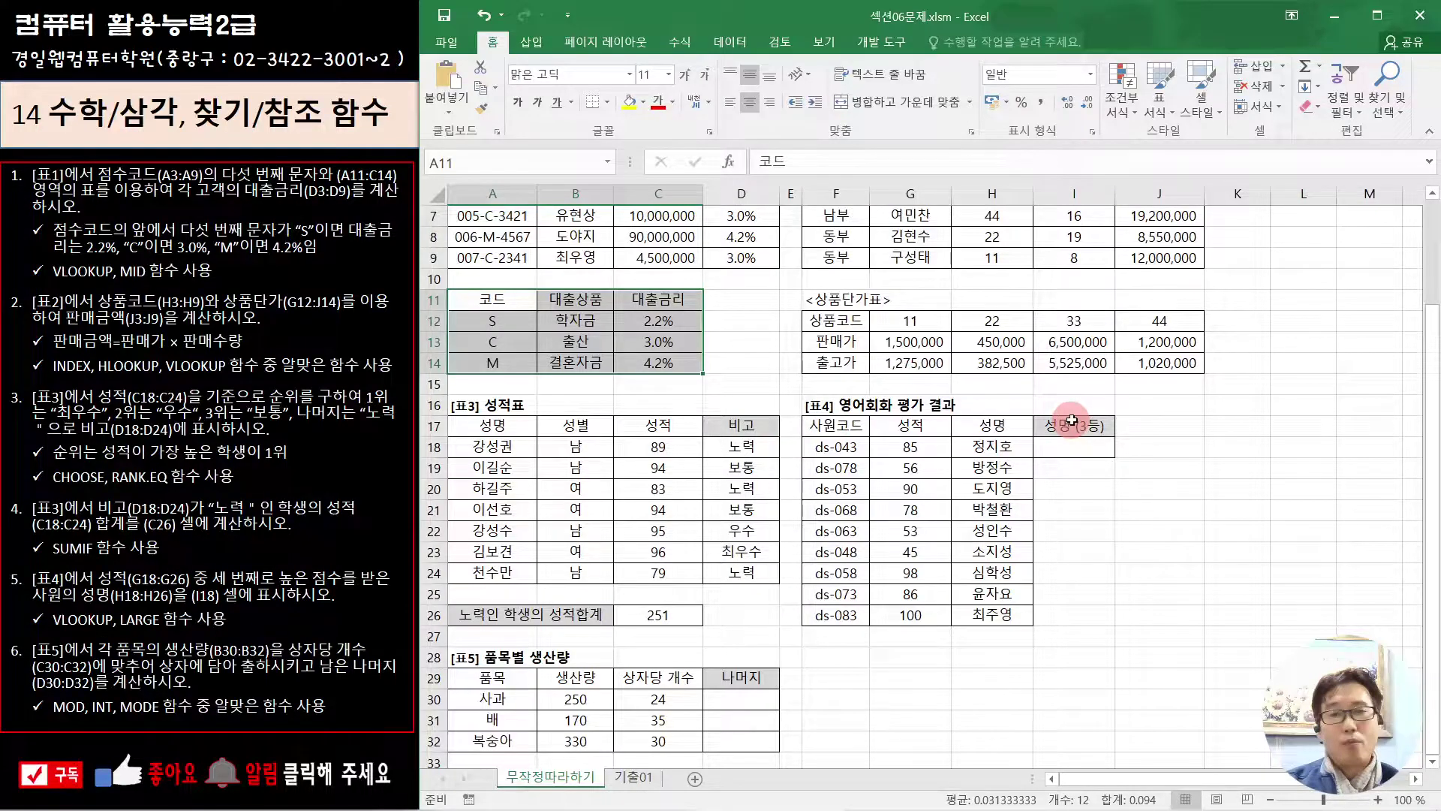
# Start a VLOOKUP formula in I18 and open its function arguments dialog, moved clear of the English evaluation table
pyautogui.click(1087, 444)
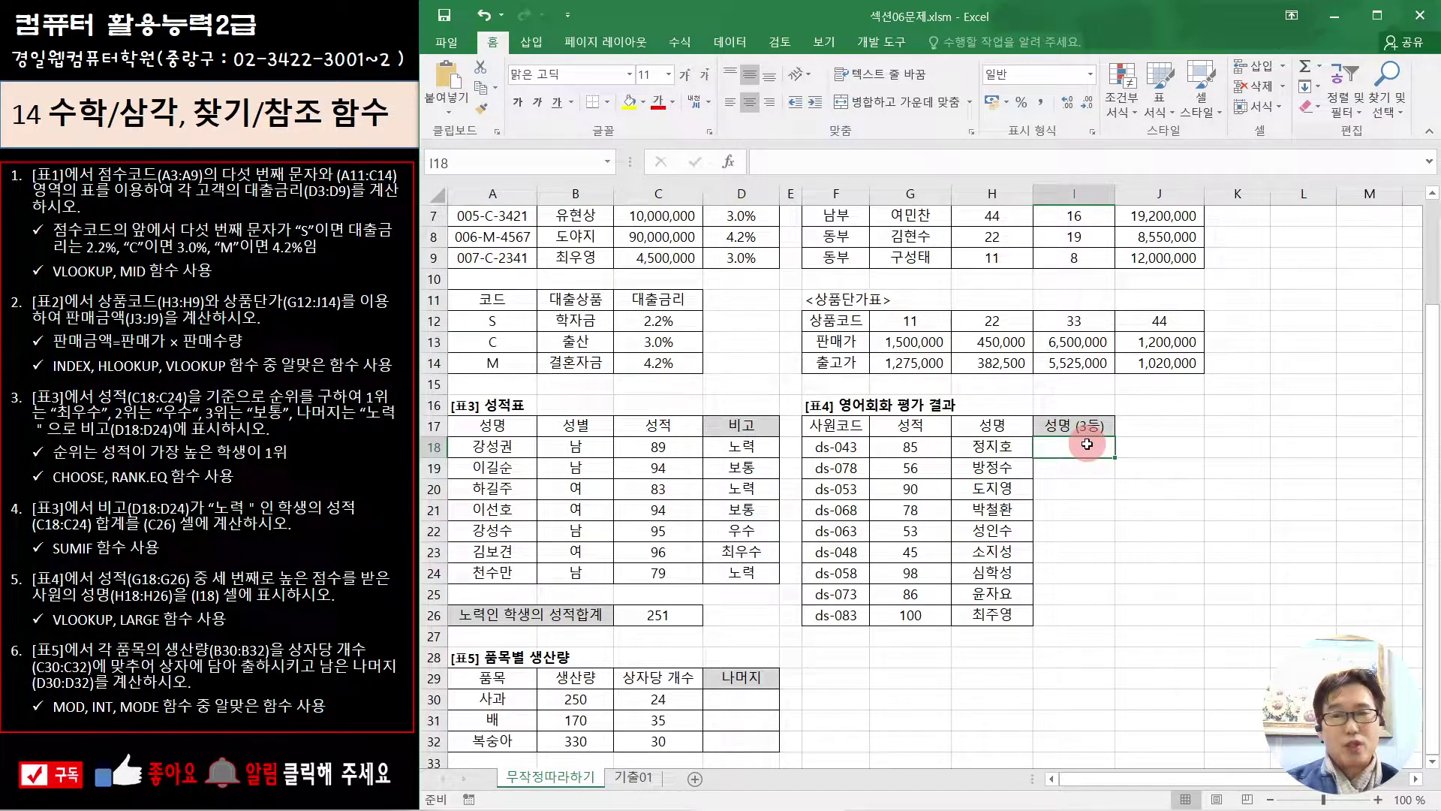
pyautogui.write('=피')
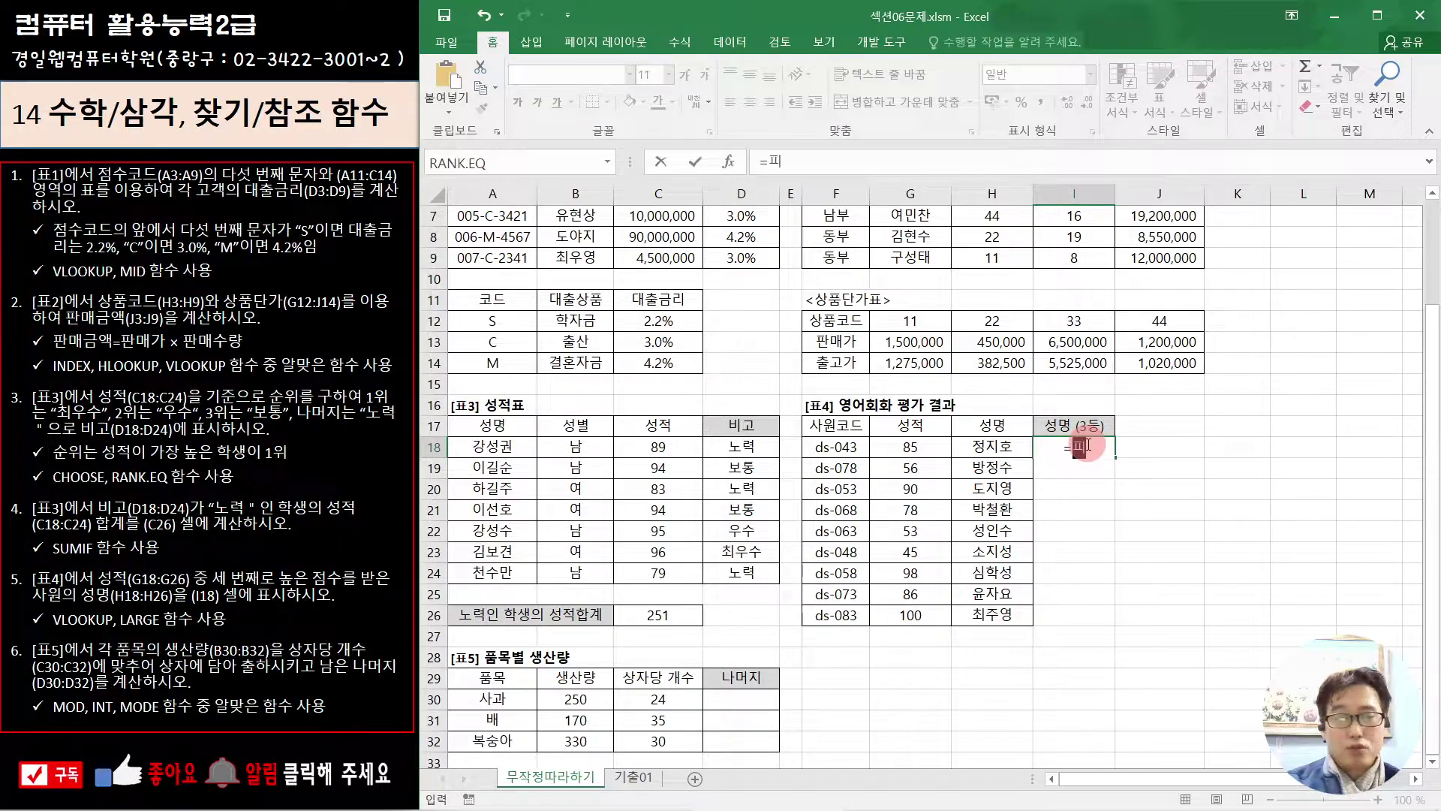
pyautogui.press('BackSpace')
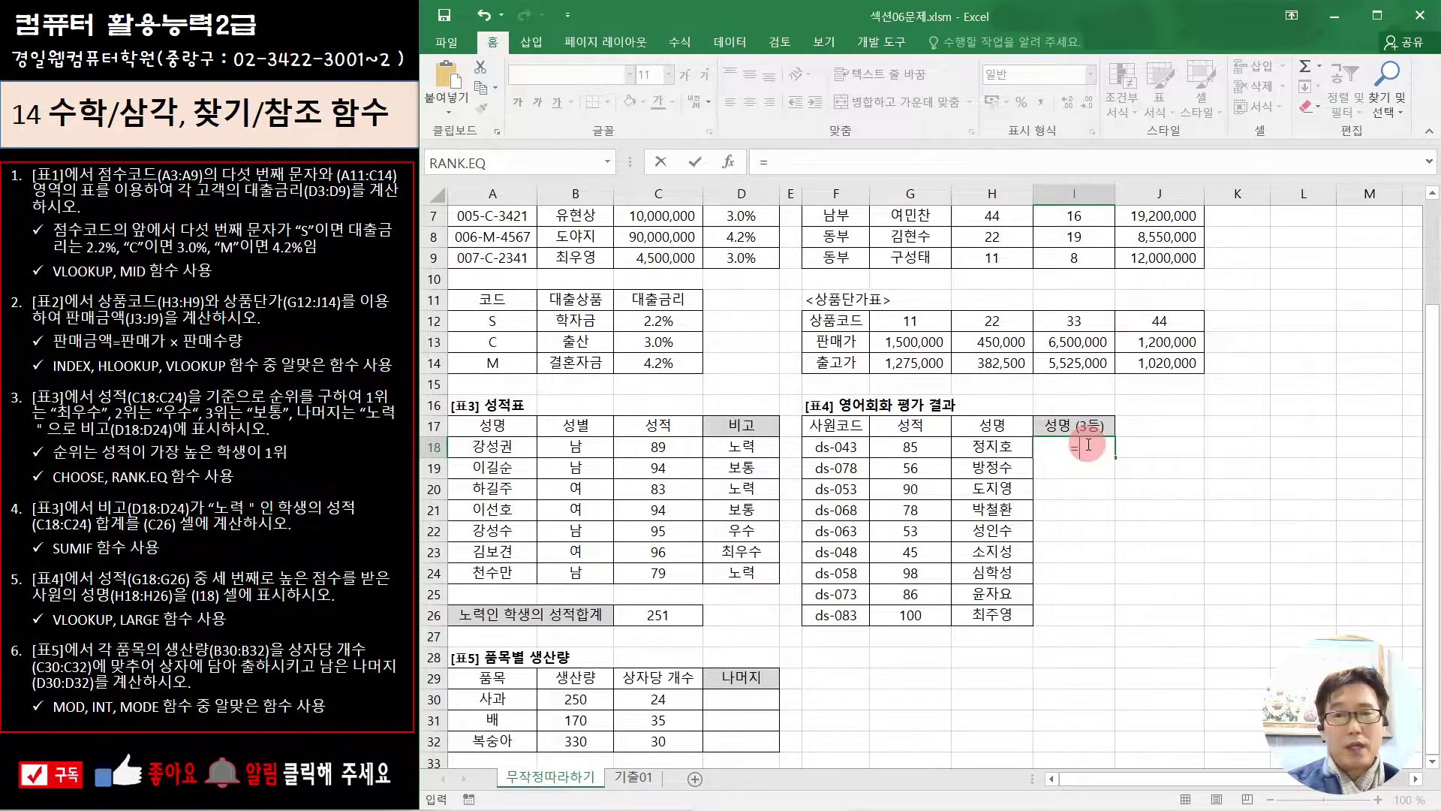
pyautogui.write('vl')
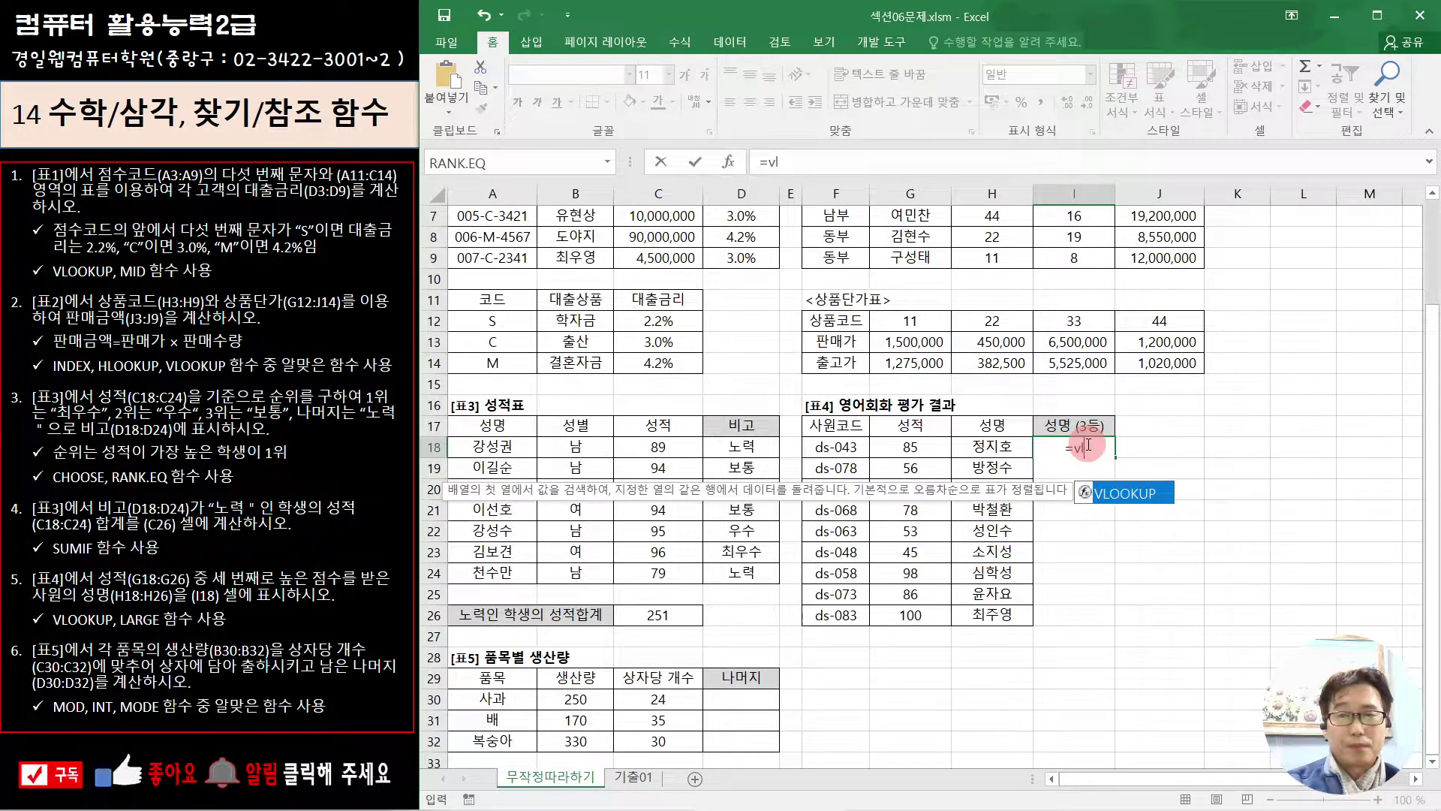
pyautogui.doubleClick(1130, 493)
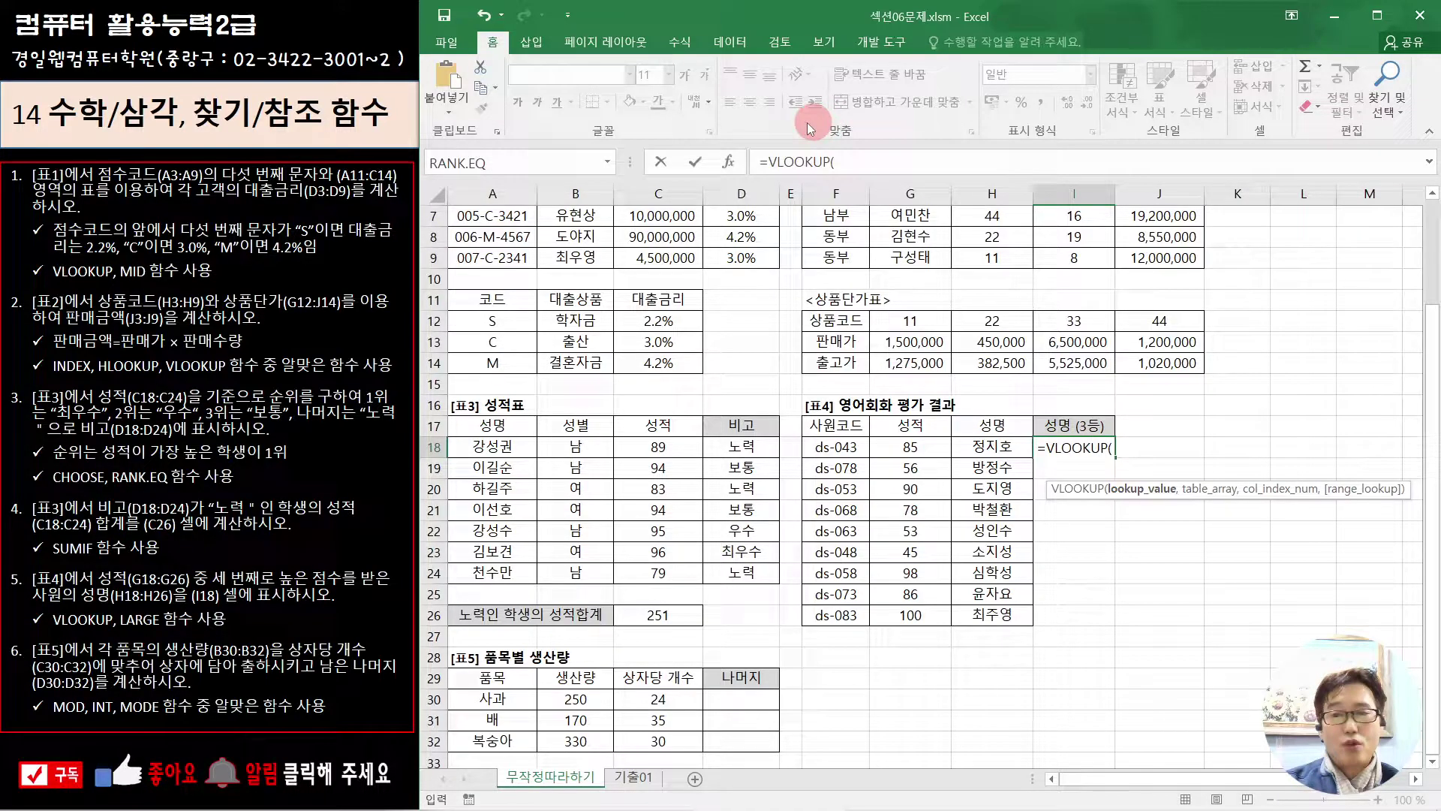
pyautogui.click(728, 162)
pyautogui.moveTo(960, 423); pyautogui.dragTo(734, 34)
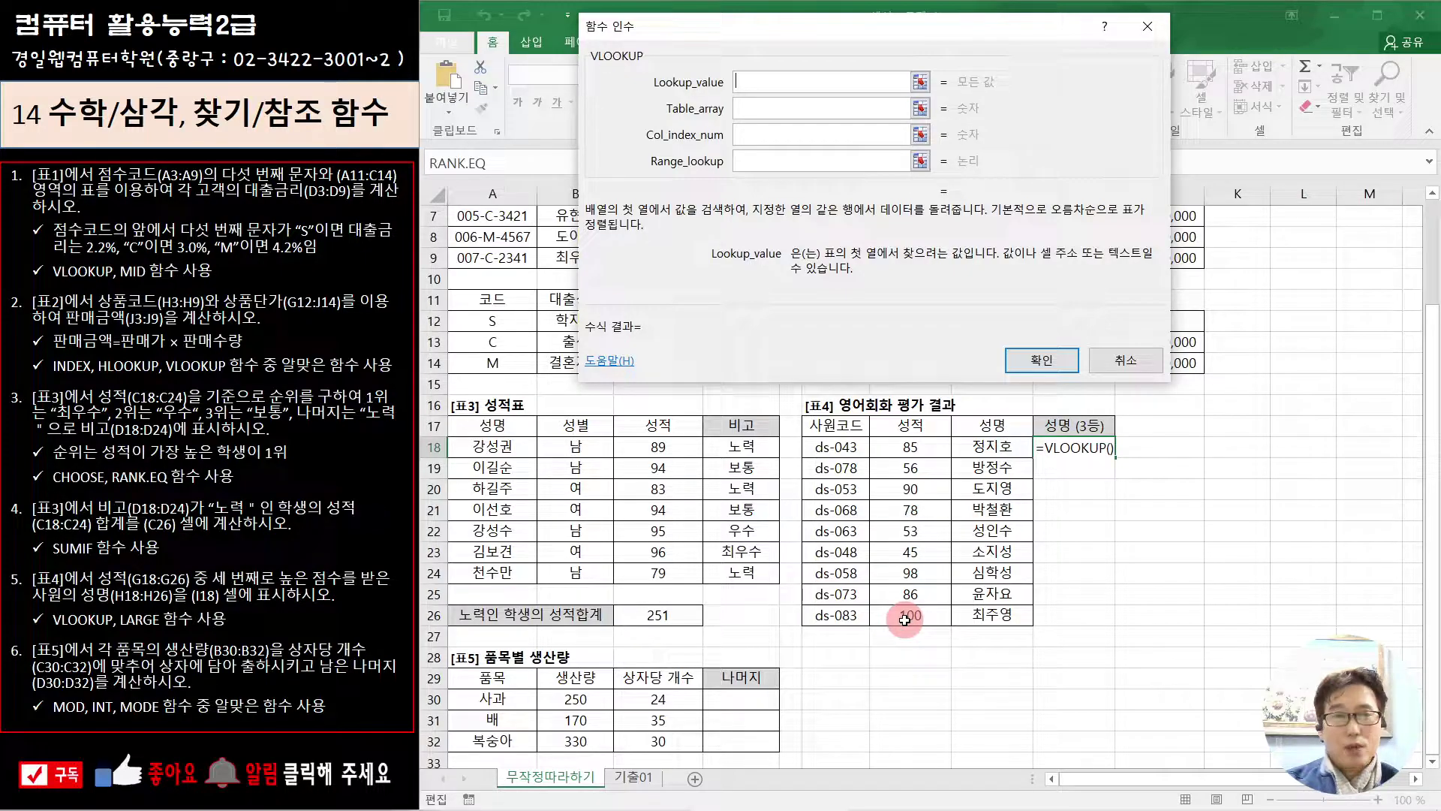
# Nest the LARGE function as the lookup value of the VLOOKUP formula in I18, choosing it from the full function list
pyautogui.moveTo(713, 40); pyautogui.dragTo(824, 54)
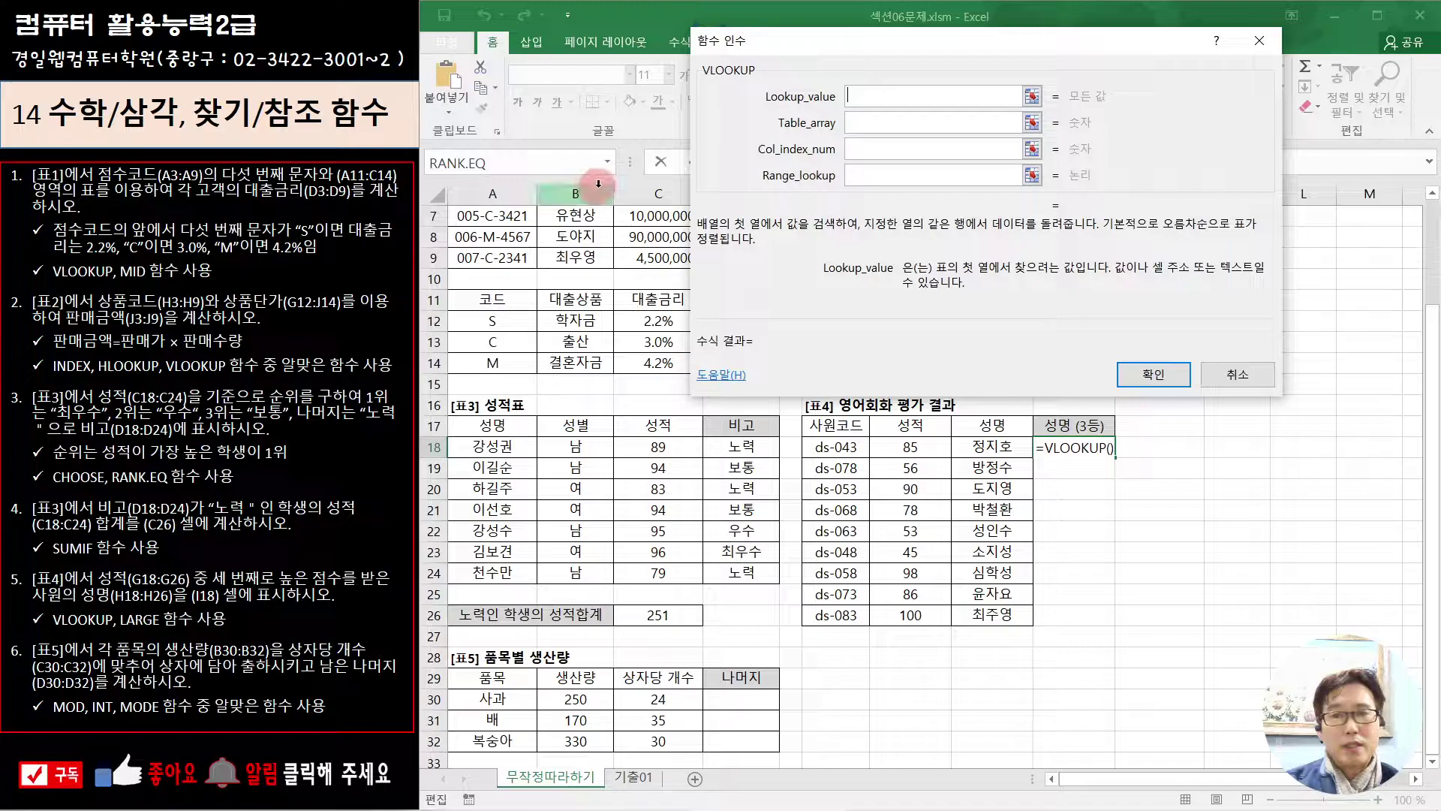
pyautogui.click(608, 162)
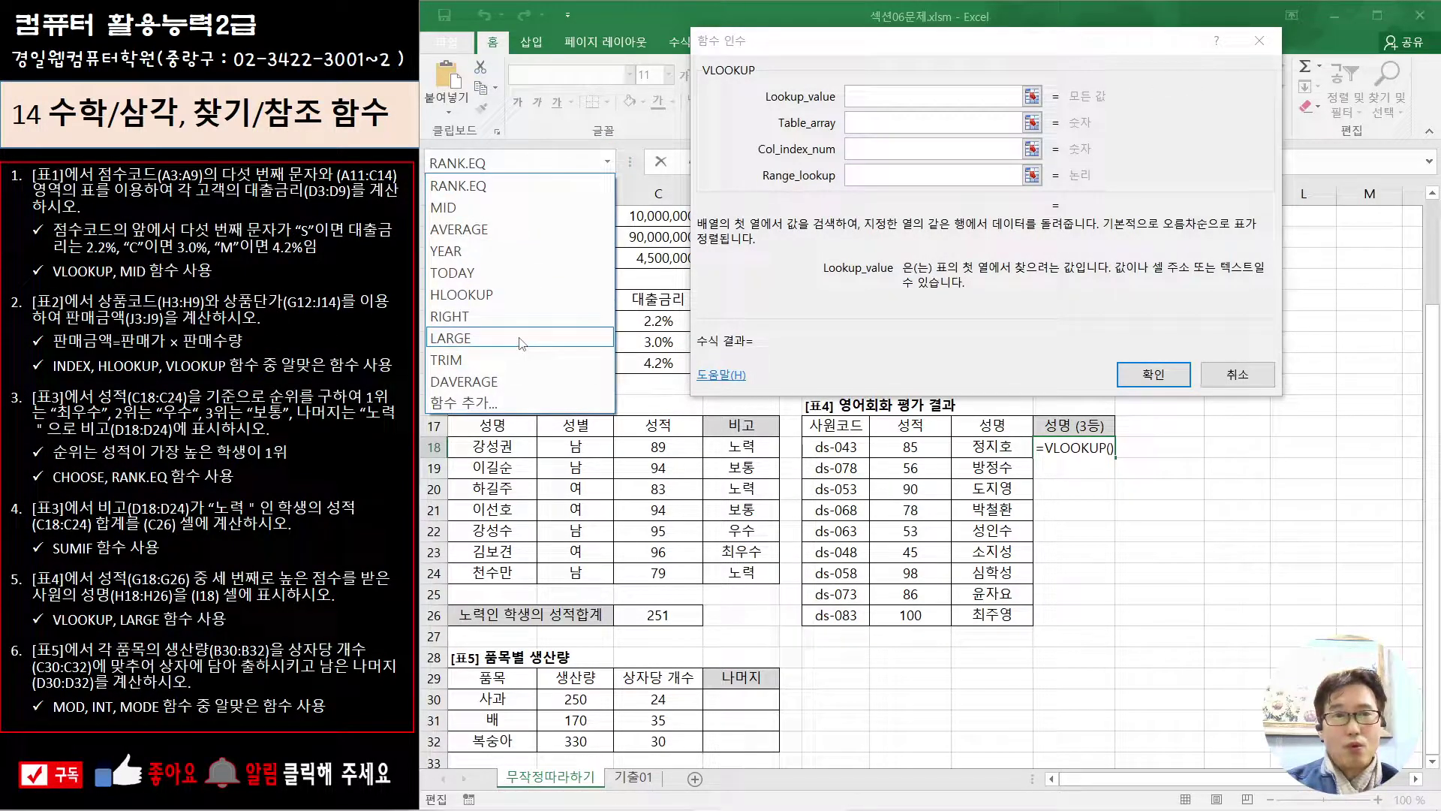
pyautogui.click(552, 413)
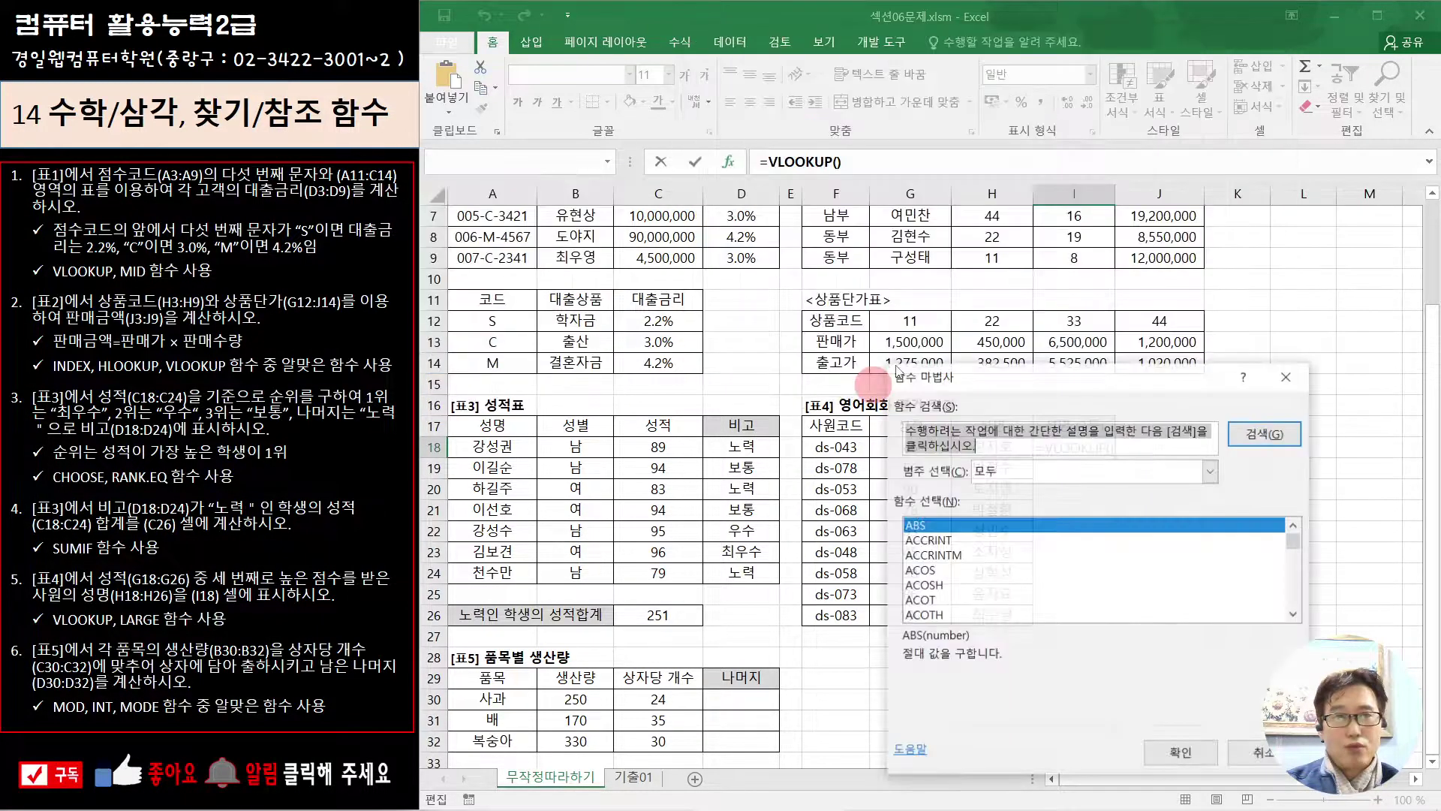
pyautogui.click(1065, 471)
pyautogui.click(1051, 506)
pyautogui.click(1041, 564)
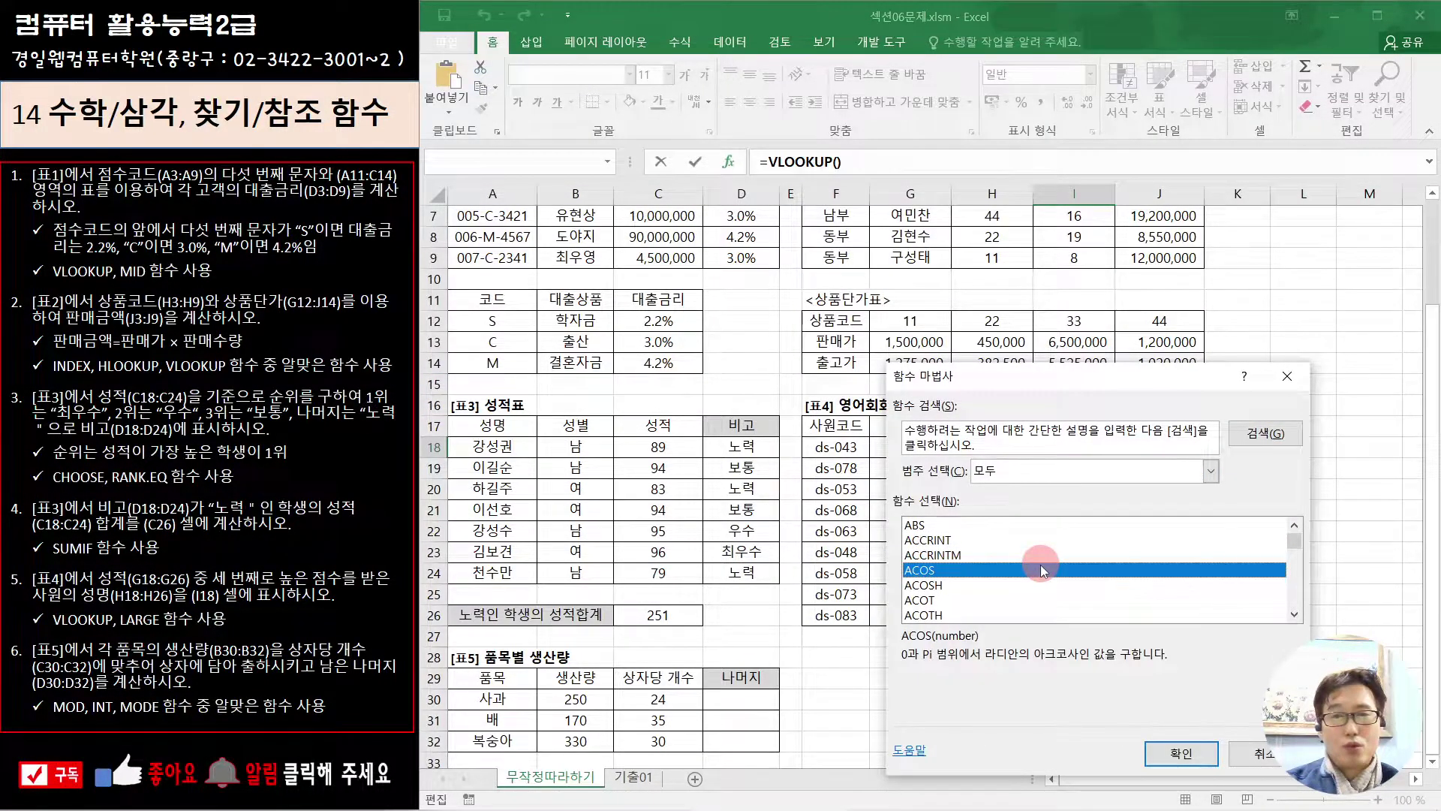
pyautogui.press('l')
pyautogui.click(1296, 615)
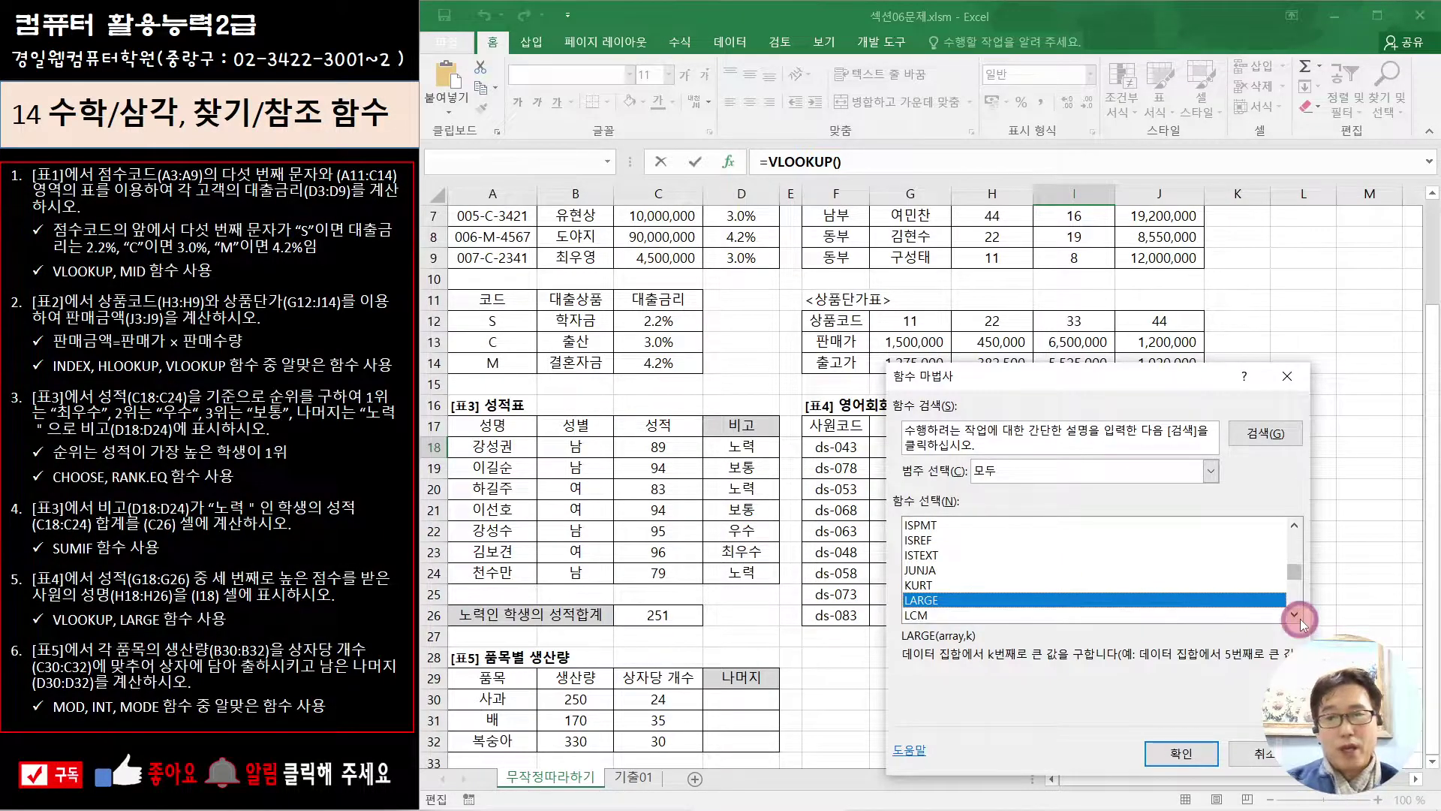
pyautogui.click(1296, 615)
pyautogui.click(1295, 615)
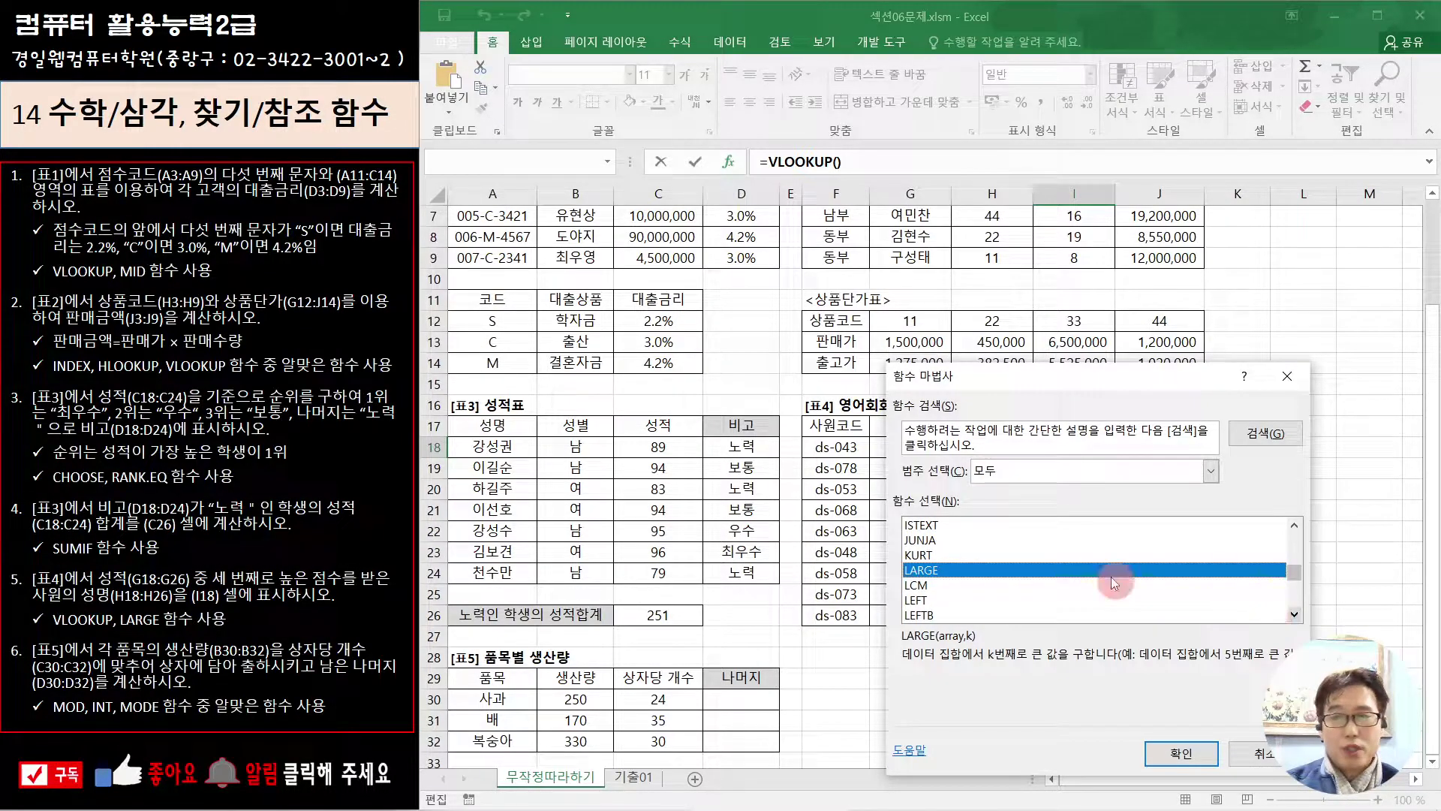
pyautogui.click(1170, 754)
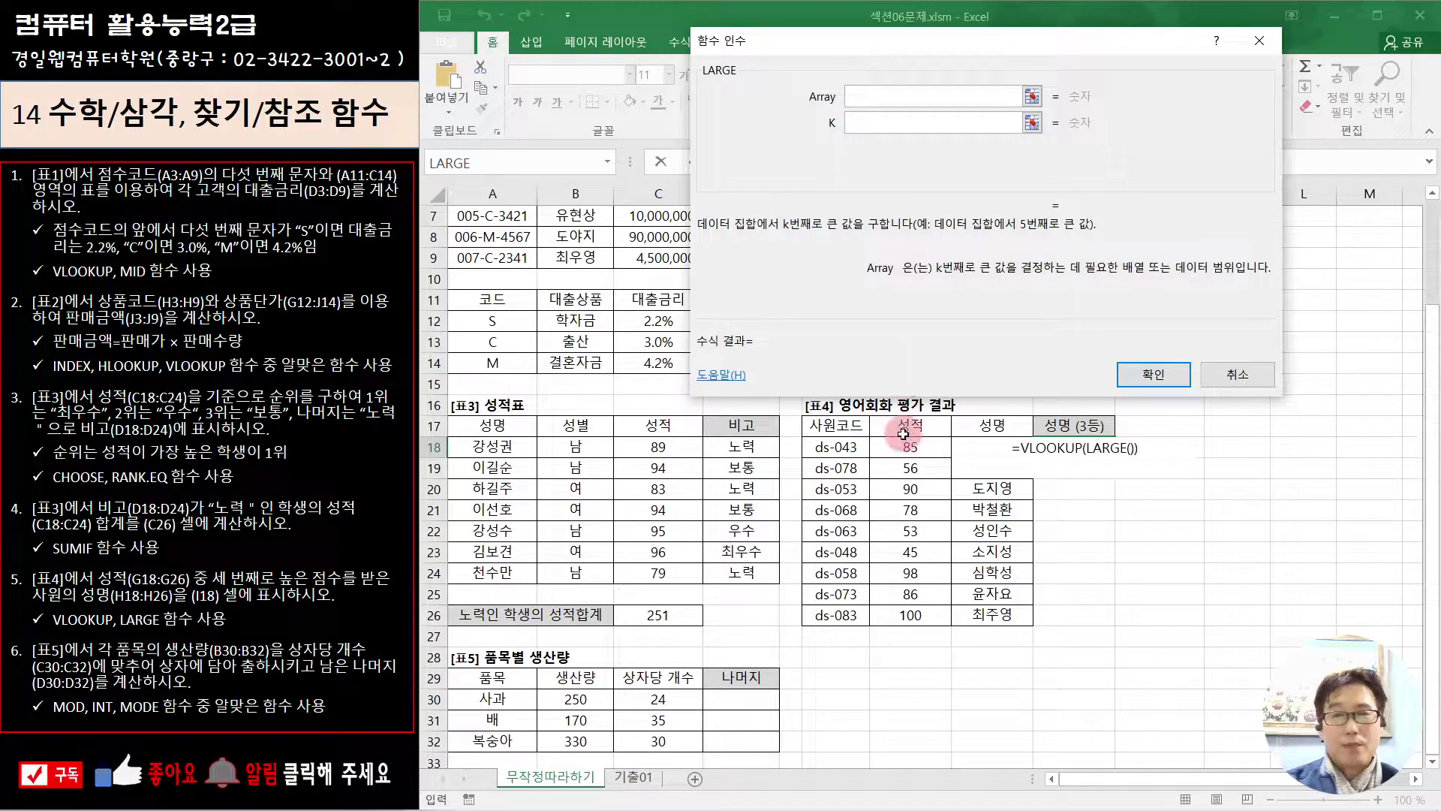
# Set LARGE to the third-highest score with the array G18:G26 and K 3, and return to the VLOOKUP arguments
pyautogui.moveTo(906, 446); pyautogui.dragTo(916, 613)
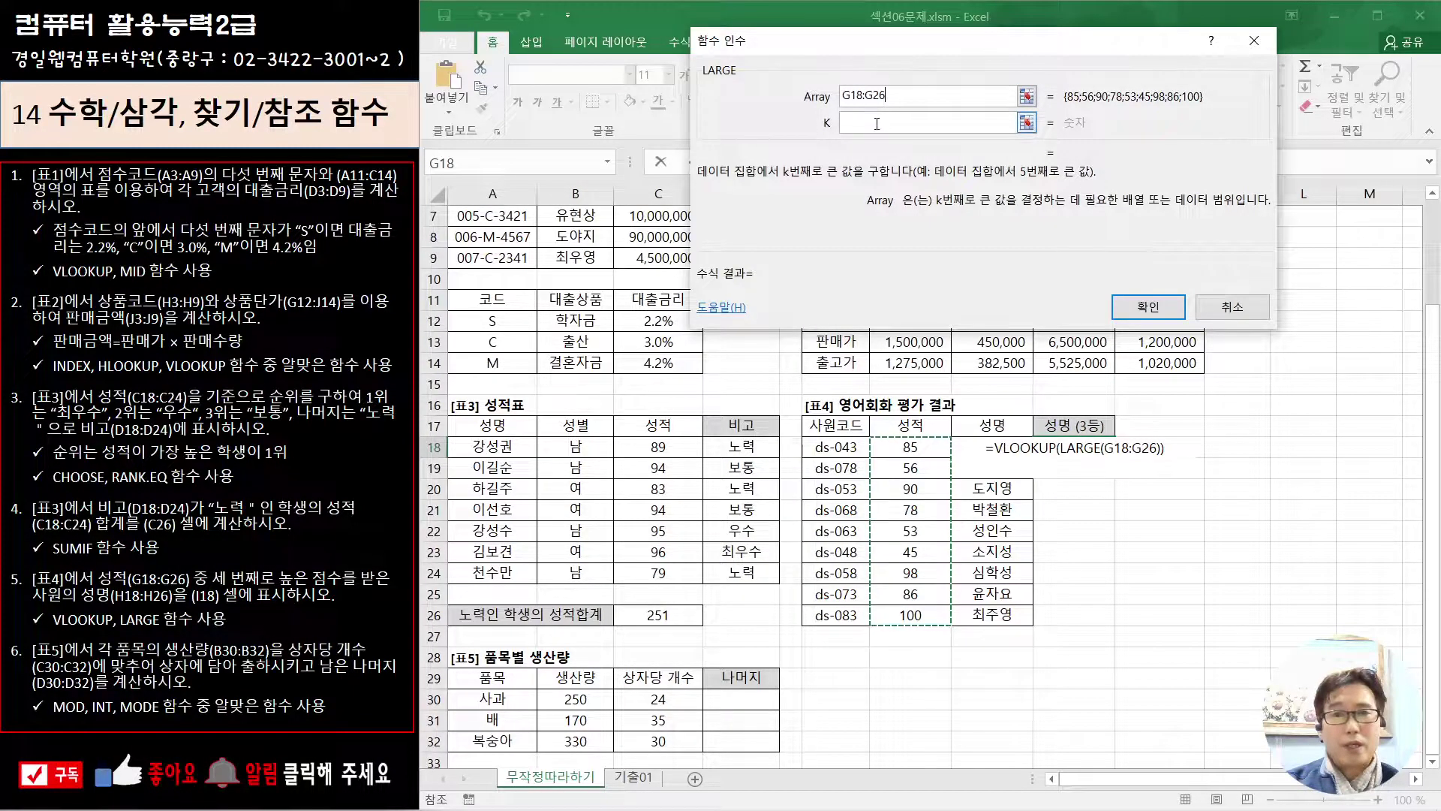
pyautogui.click(877, 123)
pyautogui.write('3')
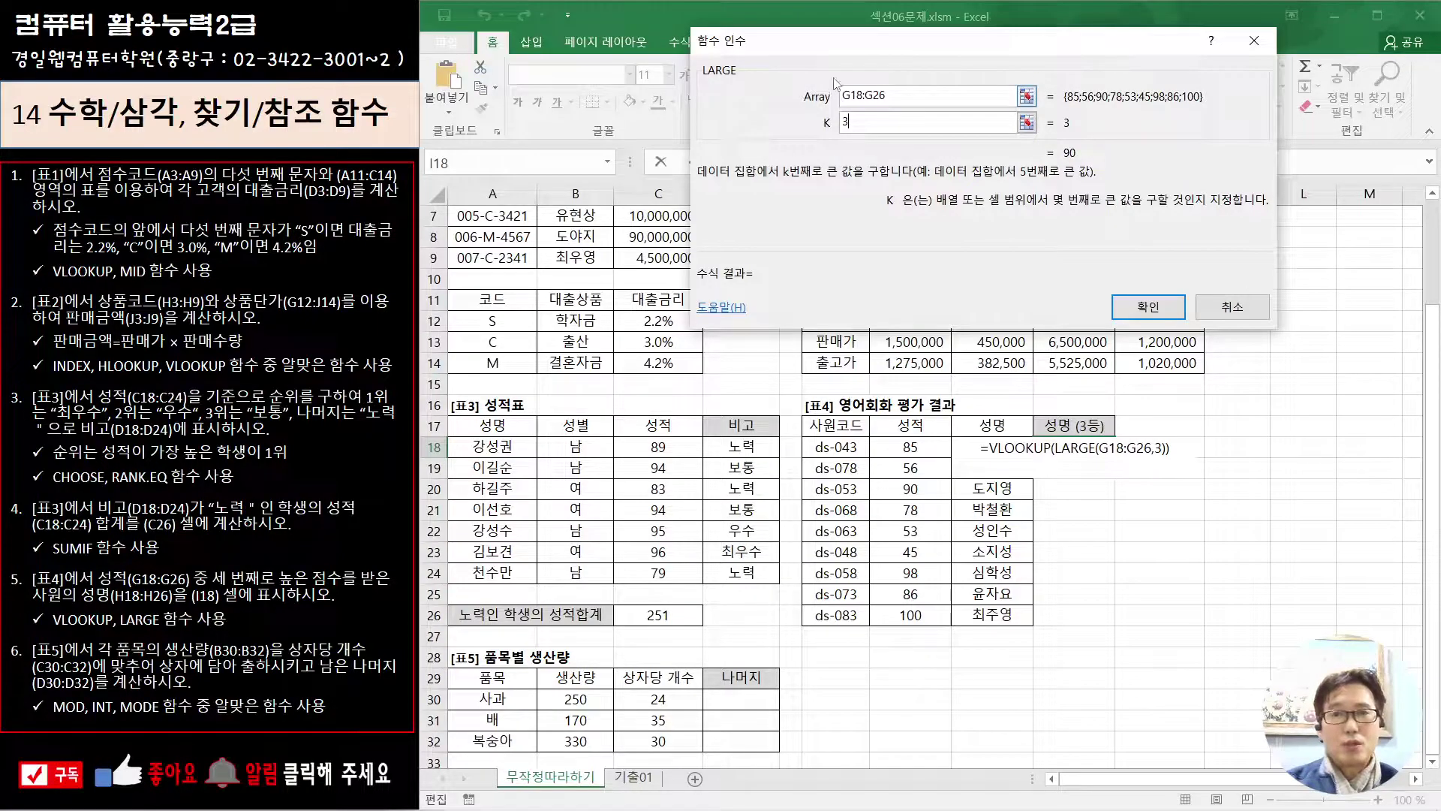
pyautogui.moveTo(834, 52); pyautogui.dragTo(681, 246)
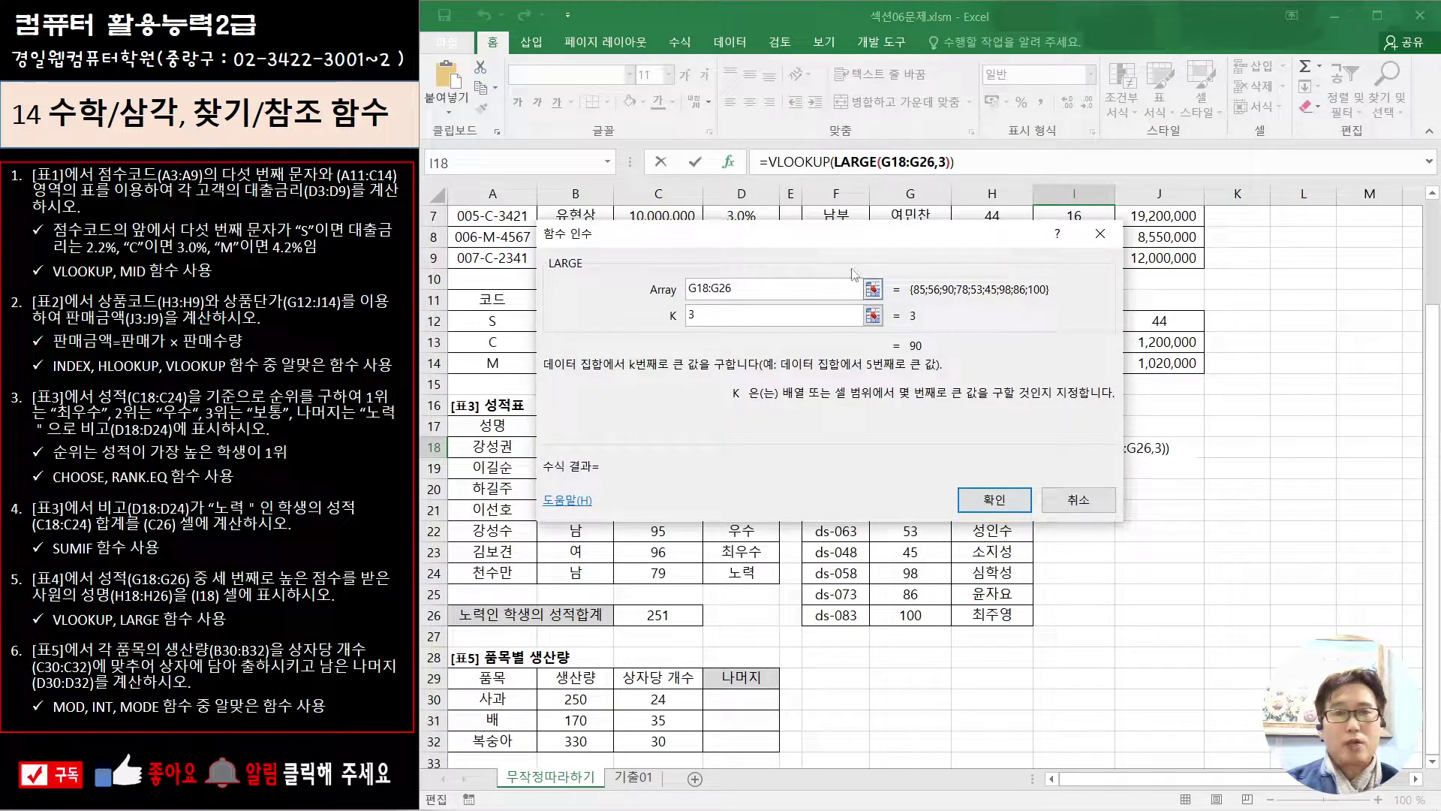
pyautogui.click(780, 161)
pyautogui.click(797, 161)
# Complete VLOOKUP in I18 with the table array G17:H26, column index 2 and range lookup 0
pyautogui.click(725, 323)
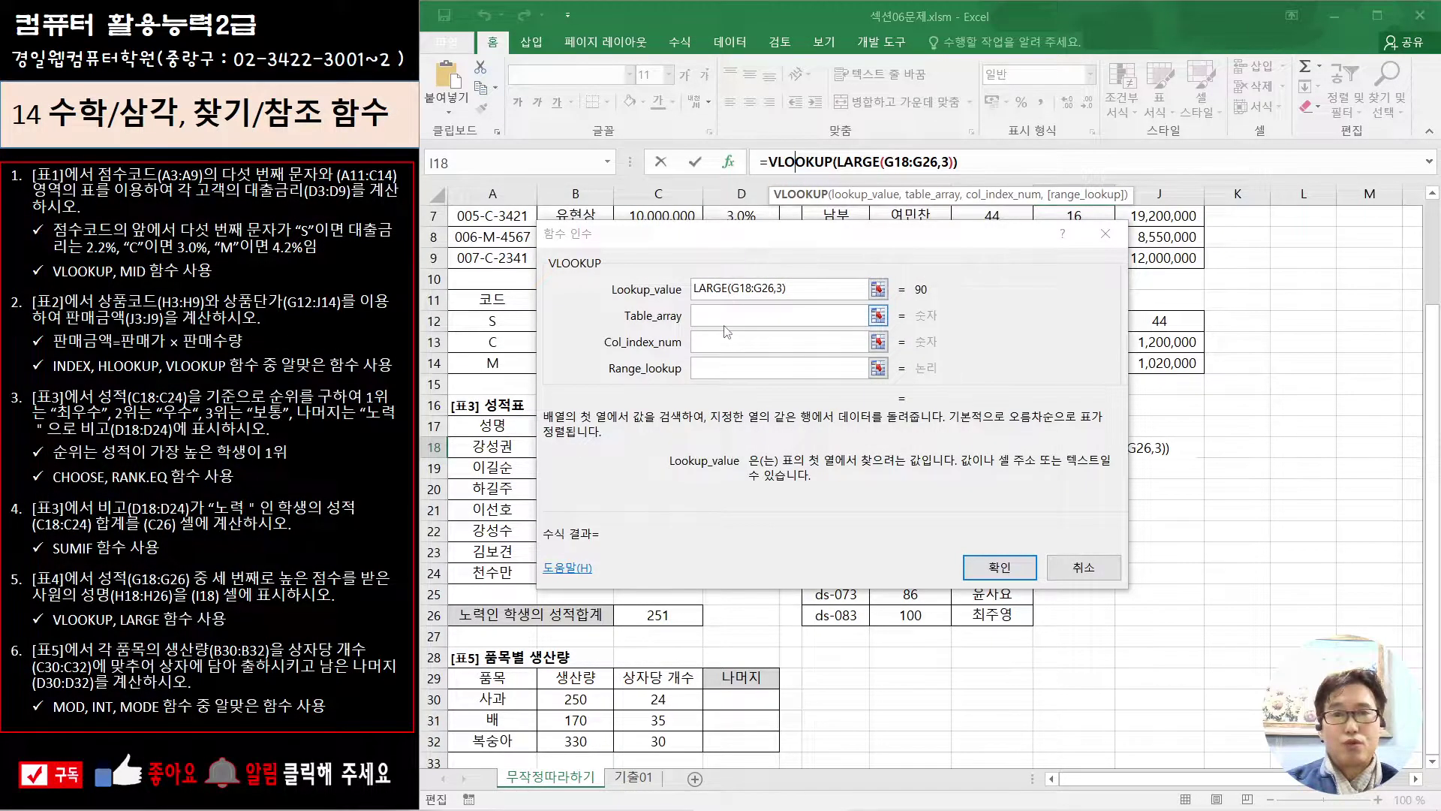
pyautogui.moveTo(888, 236); pyautogui.dragTo(1164, 50)
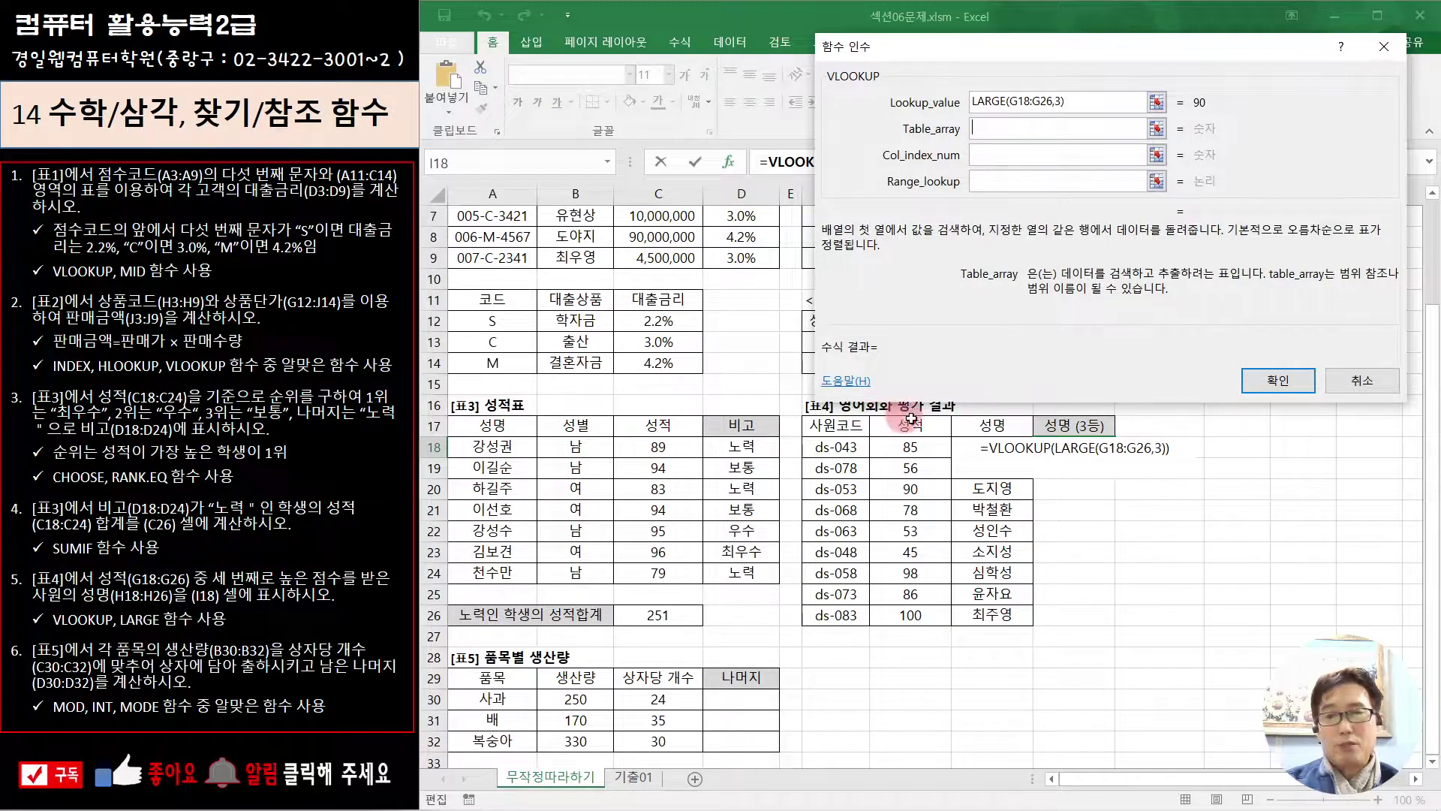
pyautogui.moveTo(892, 424); pyautogui.dragTo(990, 615)
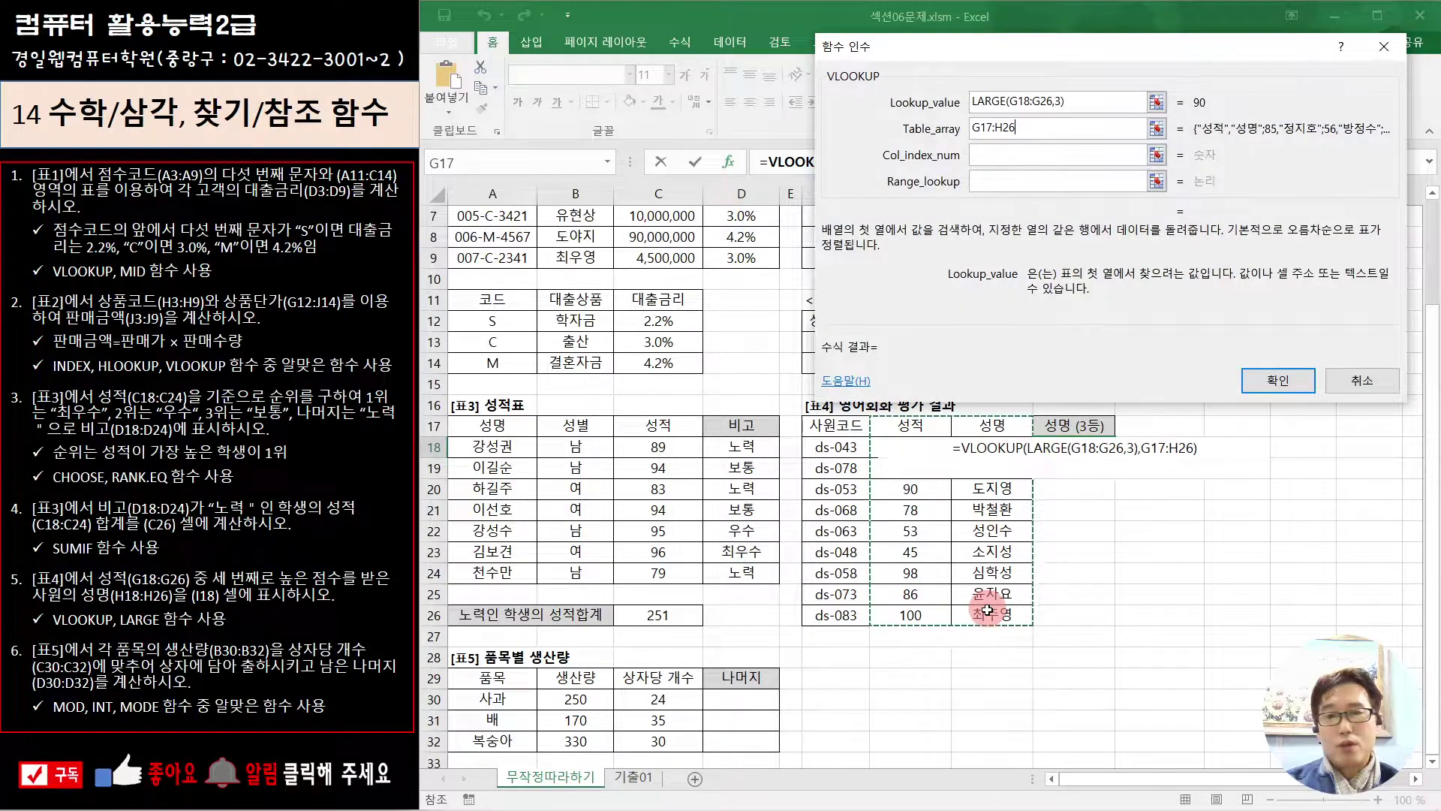
pyautogui.press('Tab')
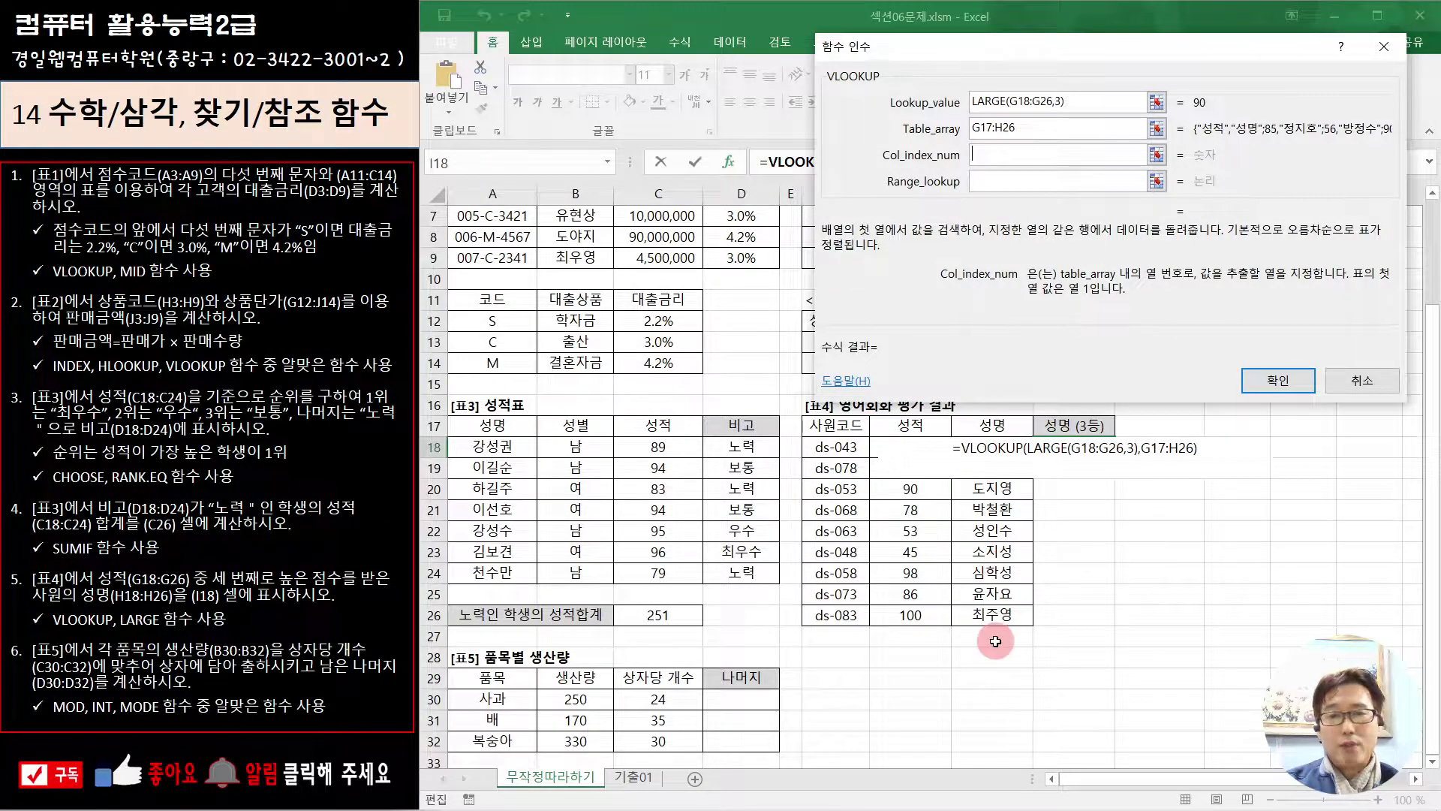
pyautogui.write('2')
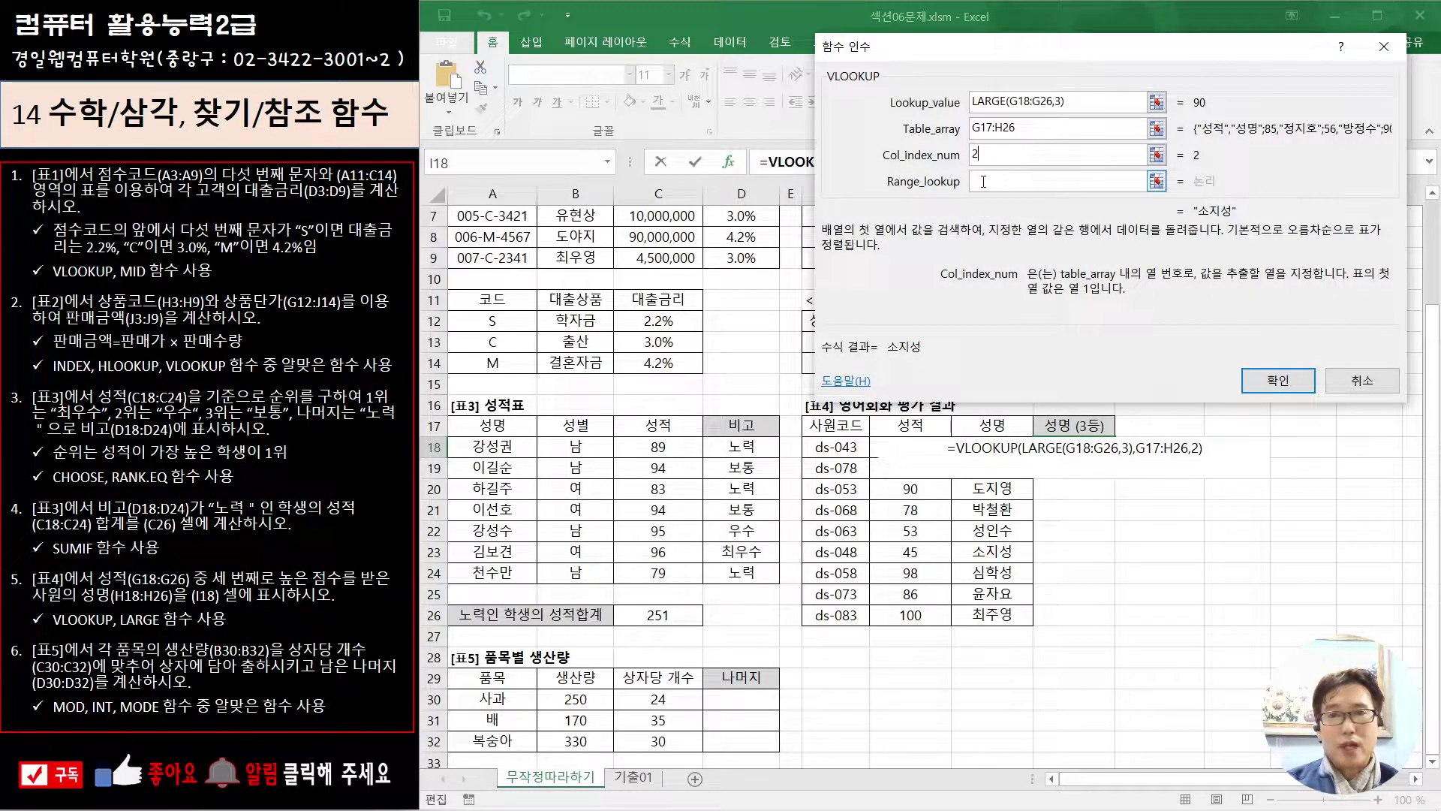
pyautogui.press('Tab')
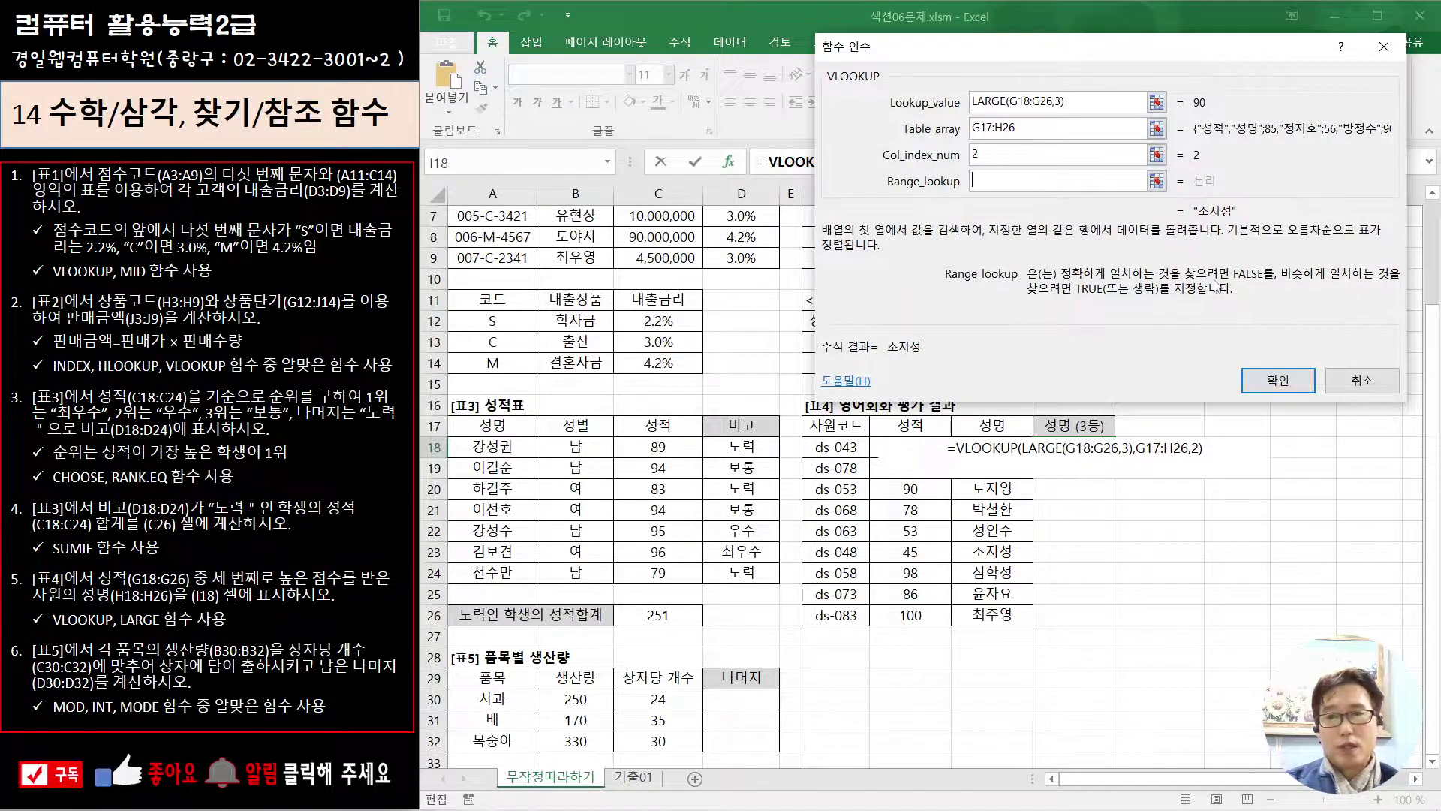
pyautogui.write('0')
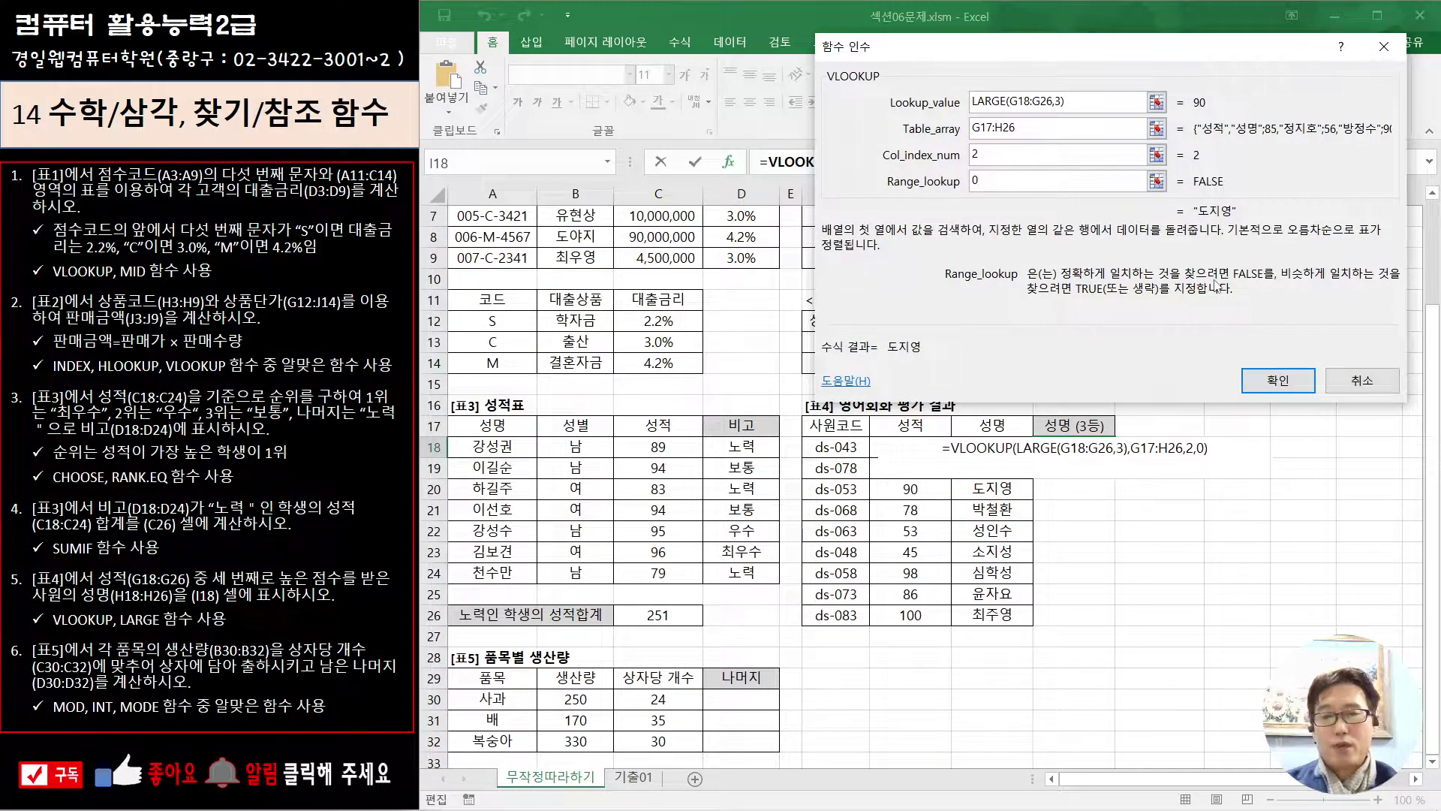
pyautogui.click(1268, 379)
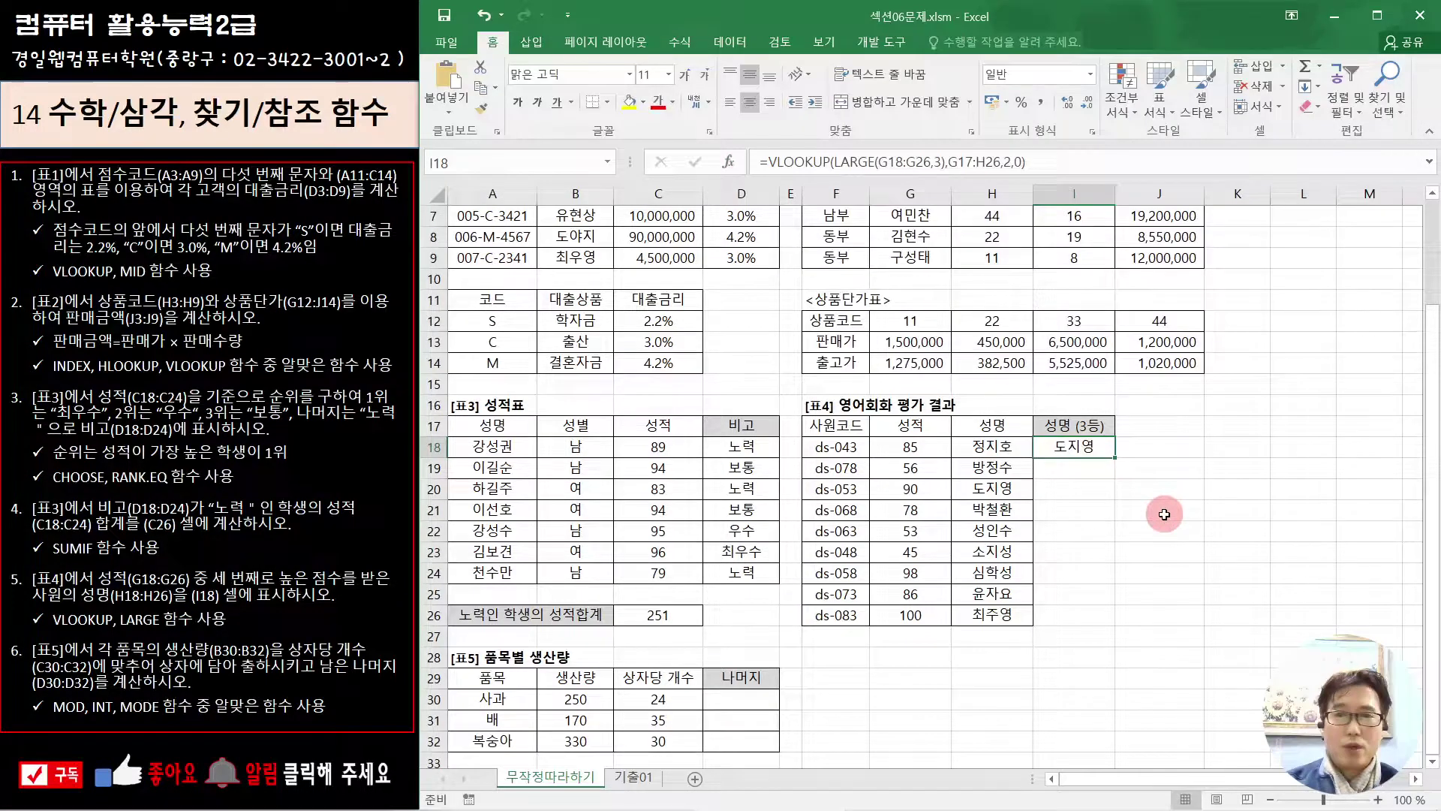
# Start a MOD formula in D30 for the 나머지 column of the production table and open its function arguments dialog
pyautogui.click(743, 694)
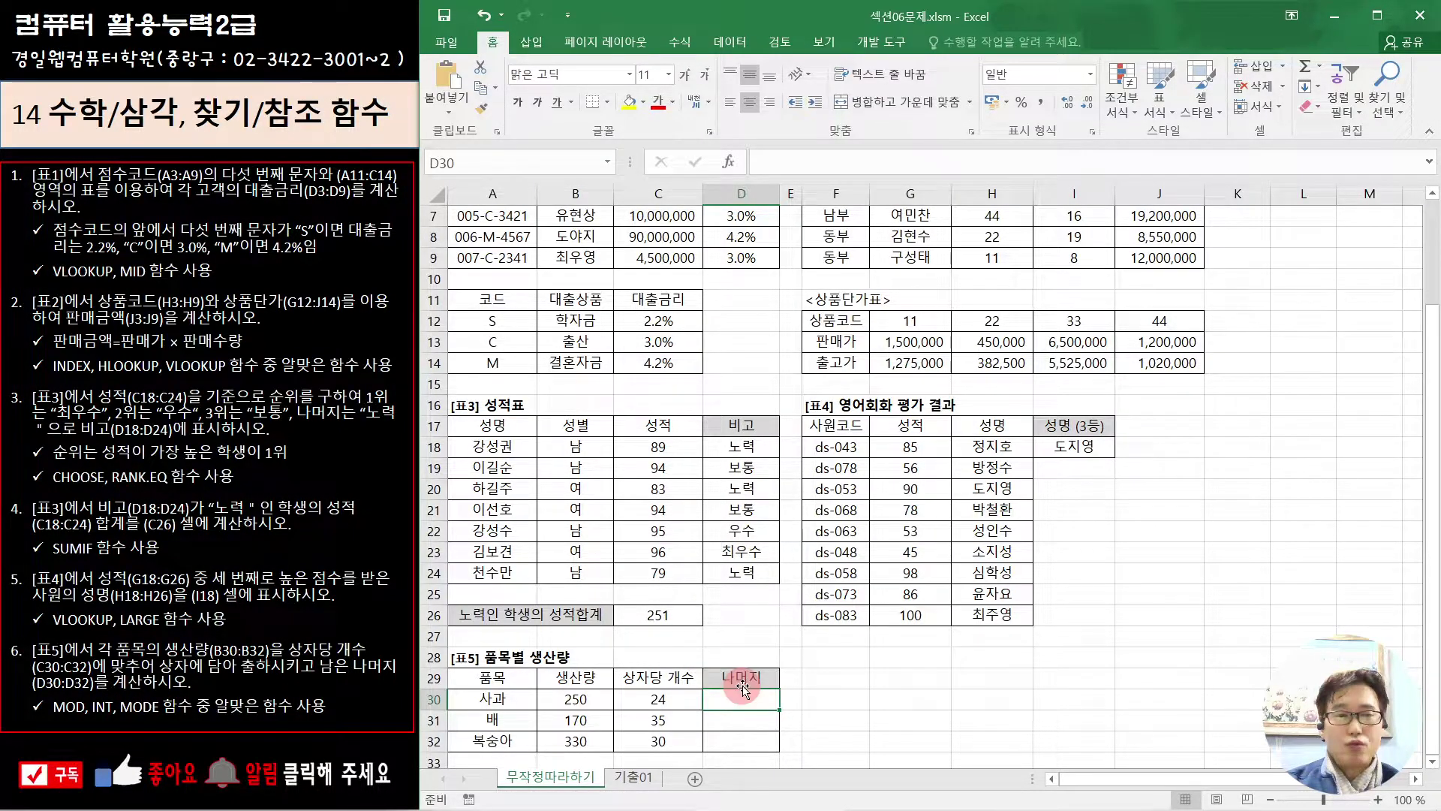
pyautogui.write('=')
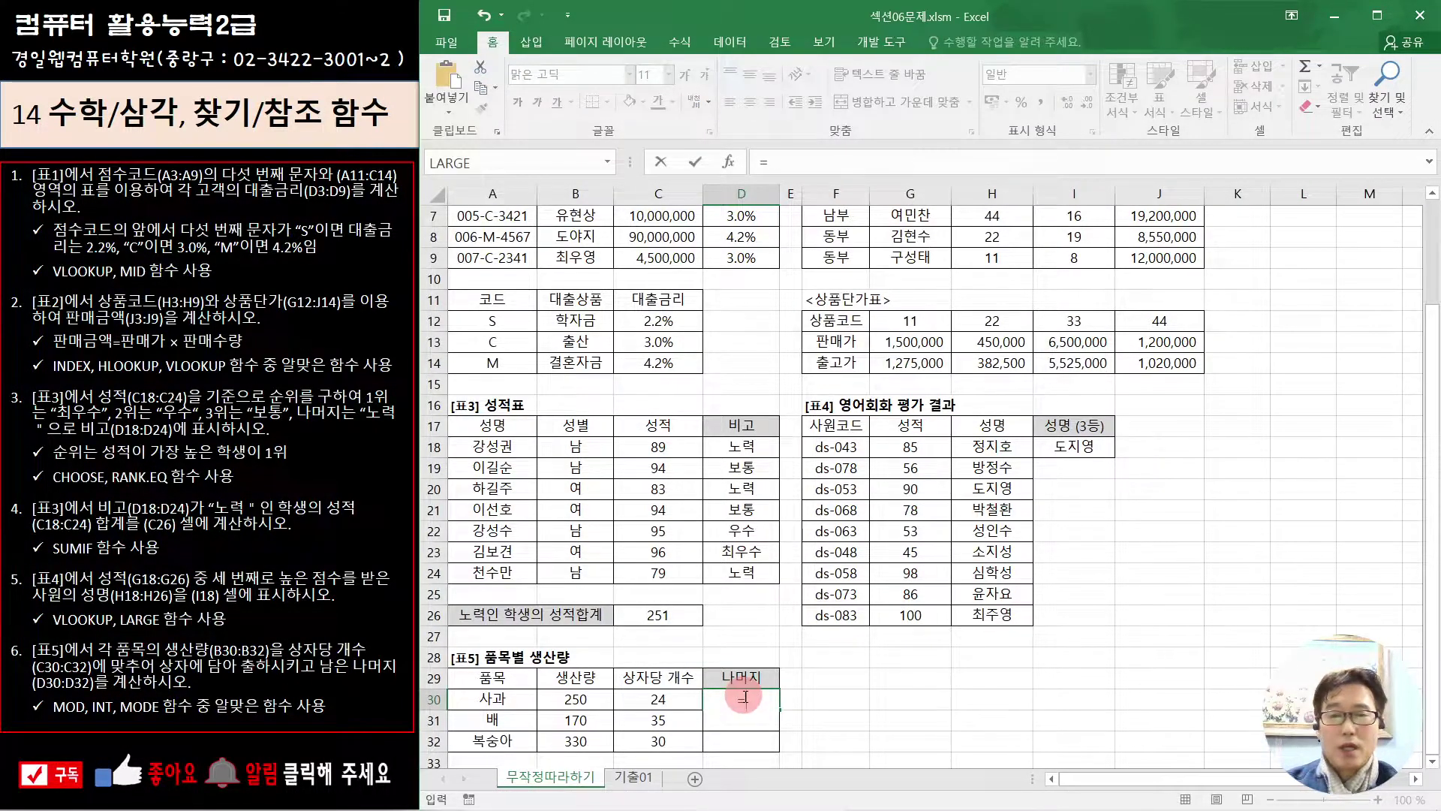
pyautogui.write('mo')
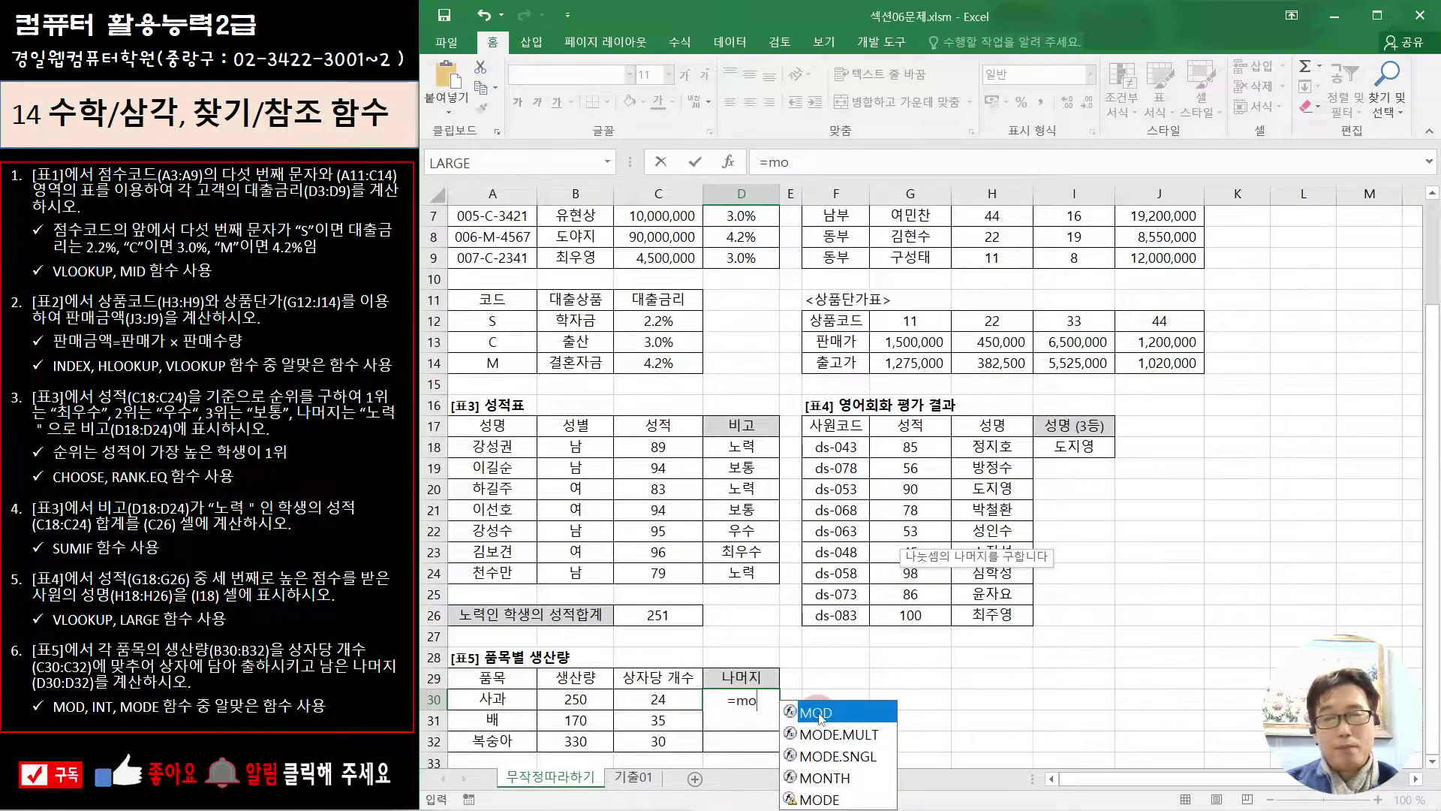
pyautogui.doubleClick(820, 713)
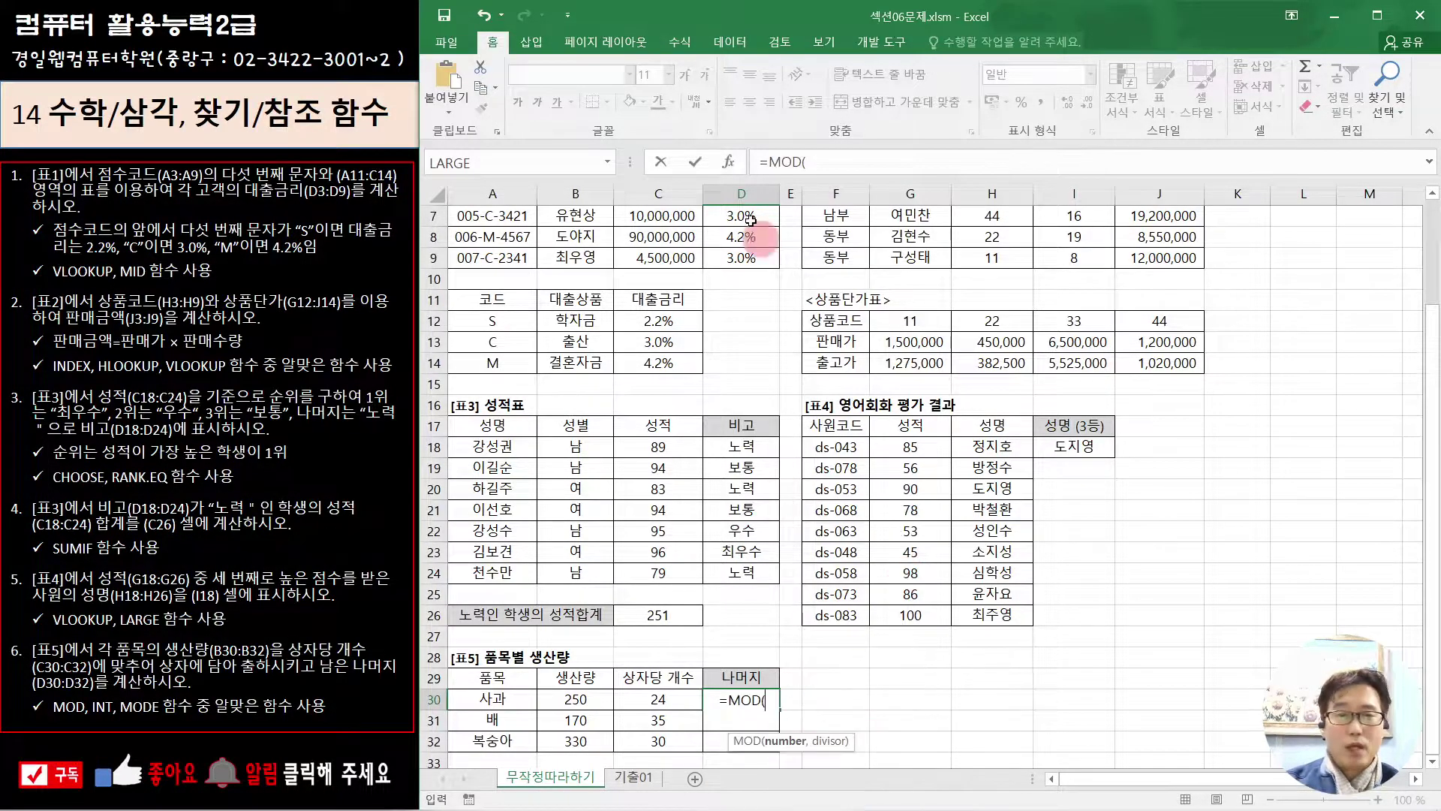
pyautogui.click(728, 162)
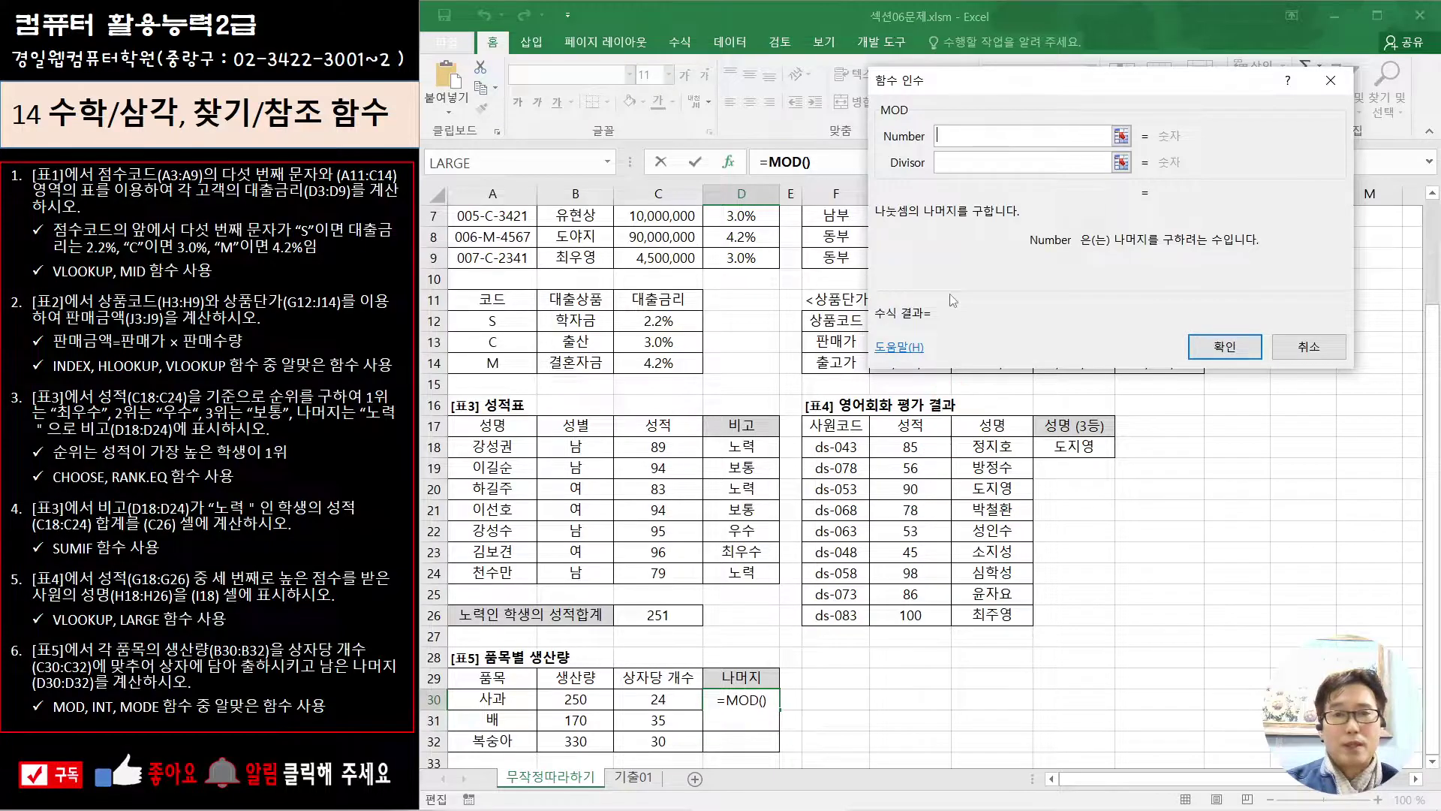
# Complete MOD with the number B30 and the divisor C30, and fill the formula down to D32
pyautogui.click(574, 698)
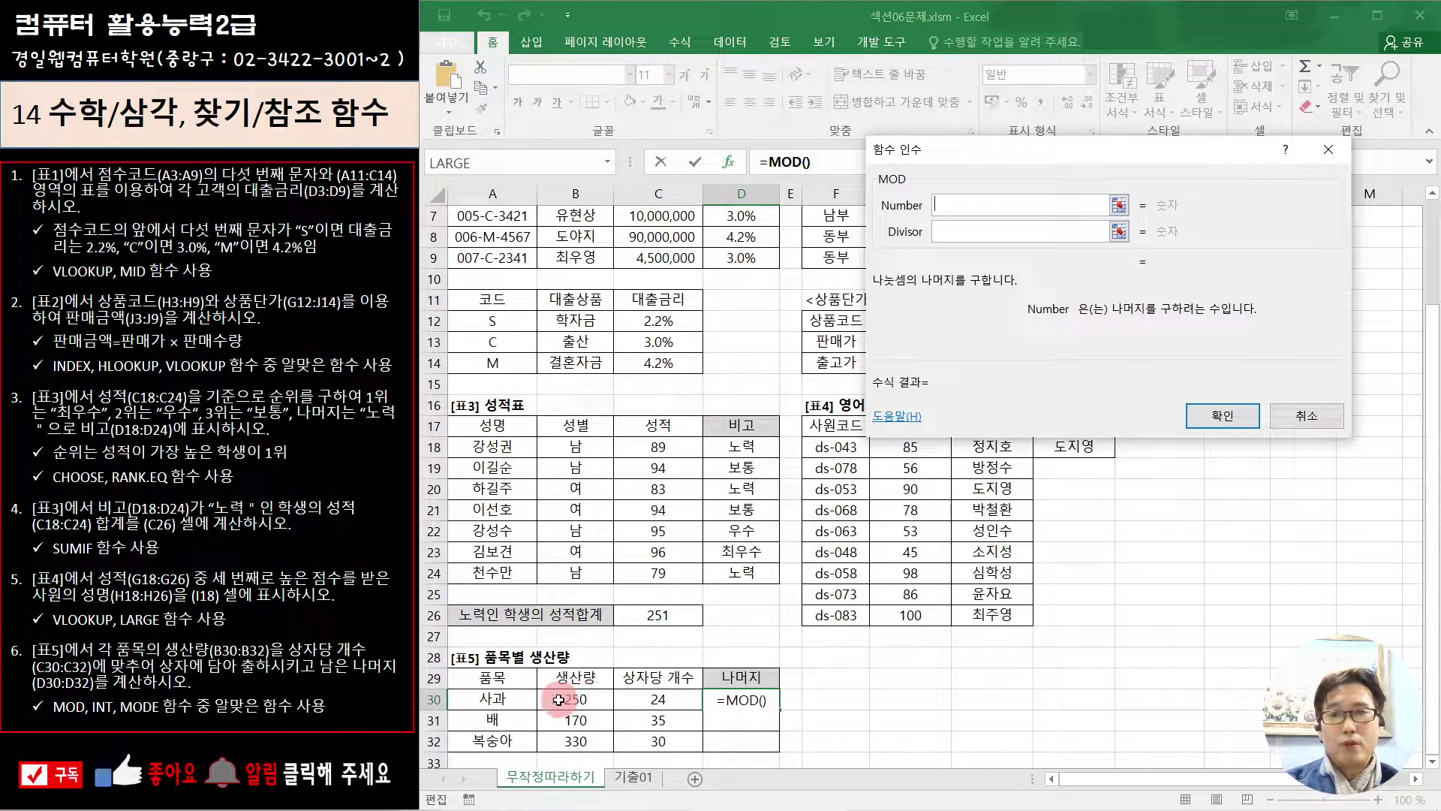
pyautogui.press('Tab')
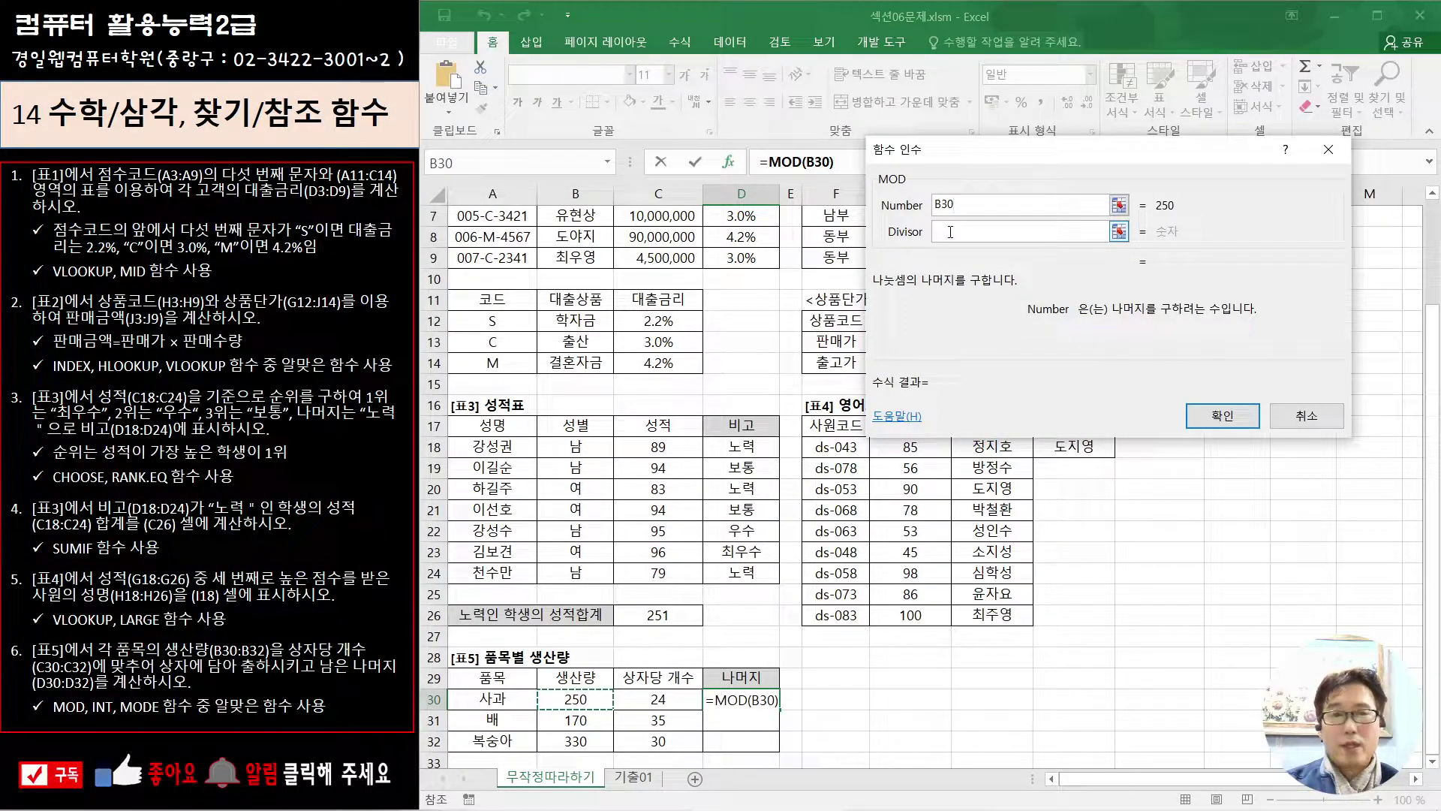
pyautogui.click(667, 699)
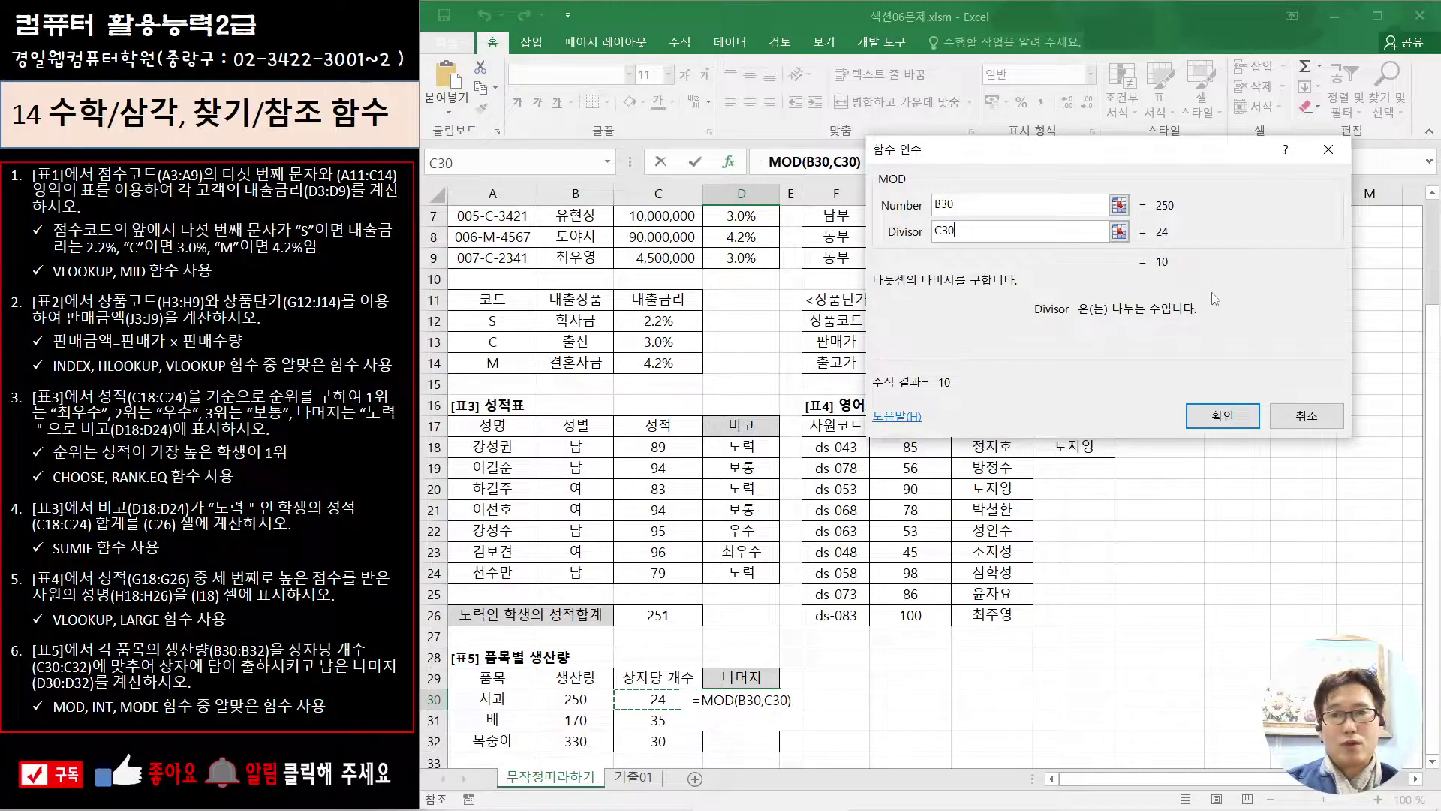
pyautogui.click(1223, 416)
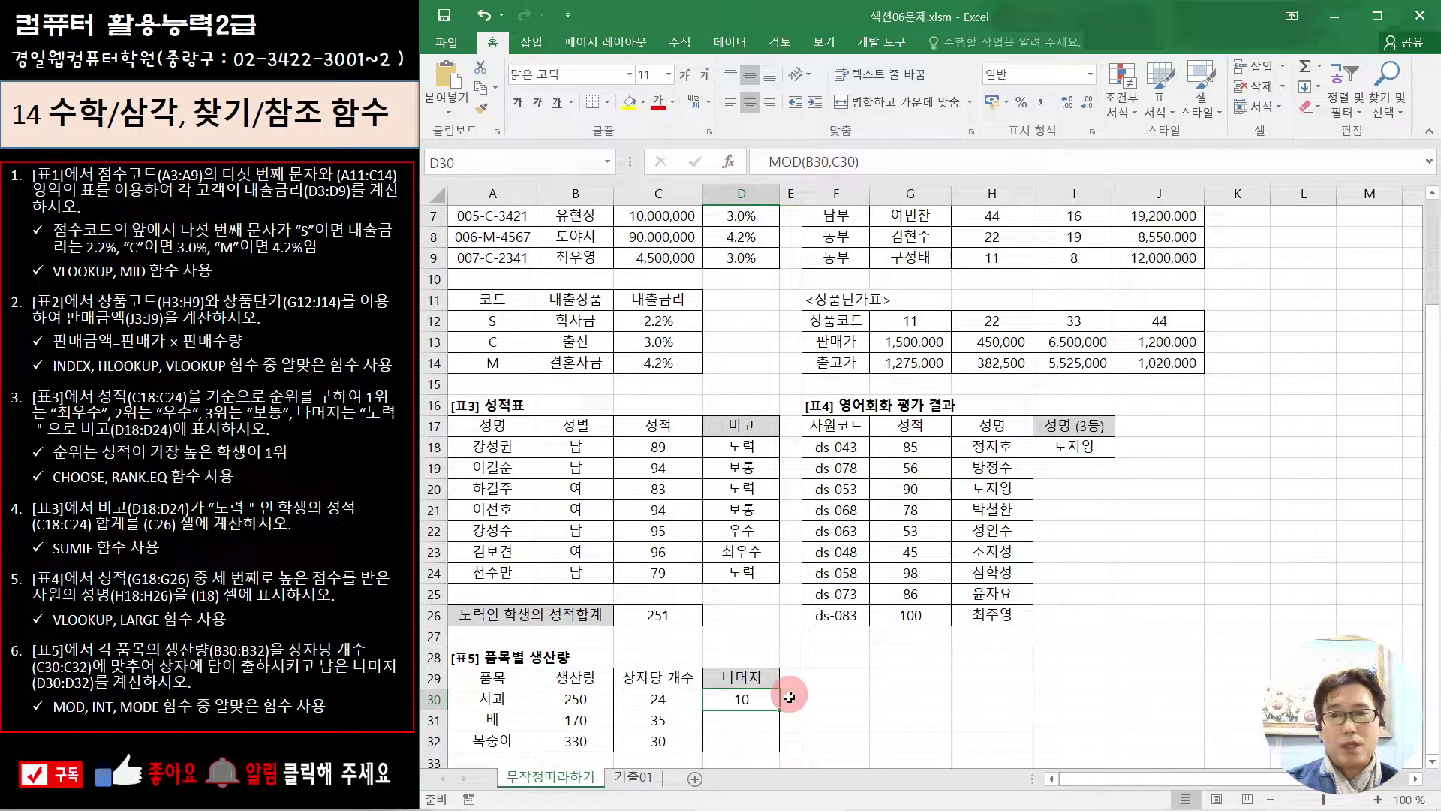
pyautogui.moveTo(782, 711); pyautogui.dragTo(777, 751)
pyautogui.click(1082, 697)
# Open the 기출01 worksheet and bring the Excel workbook back in front of its exercise slide
pyautogui.scroll(2, 1081, 697)
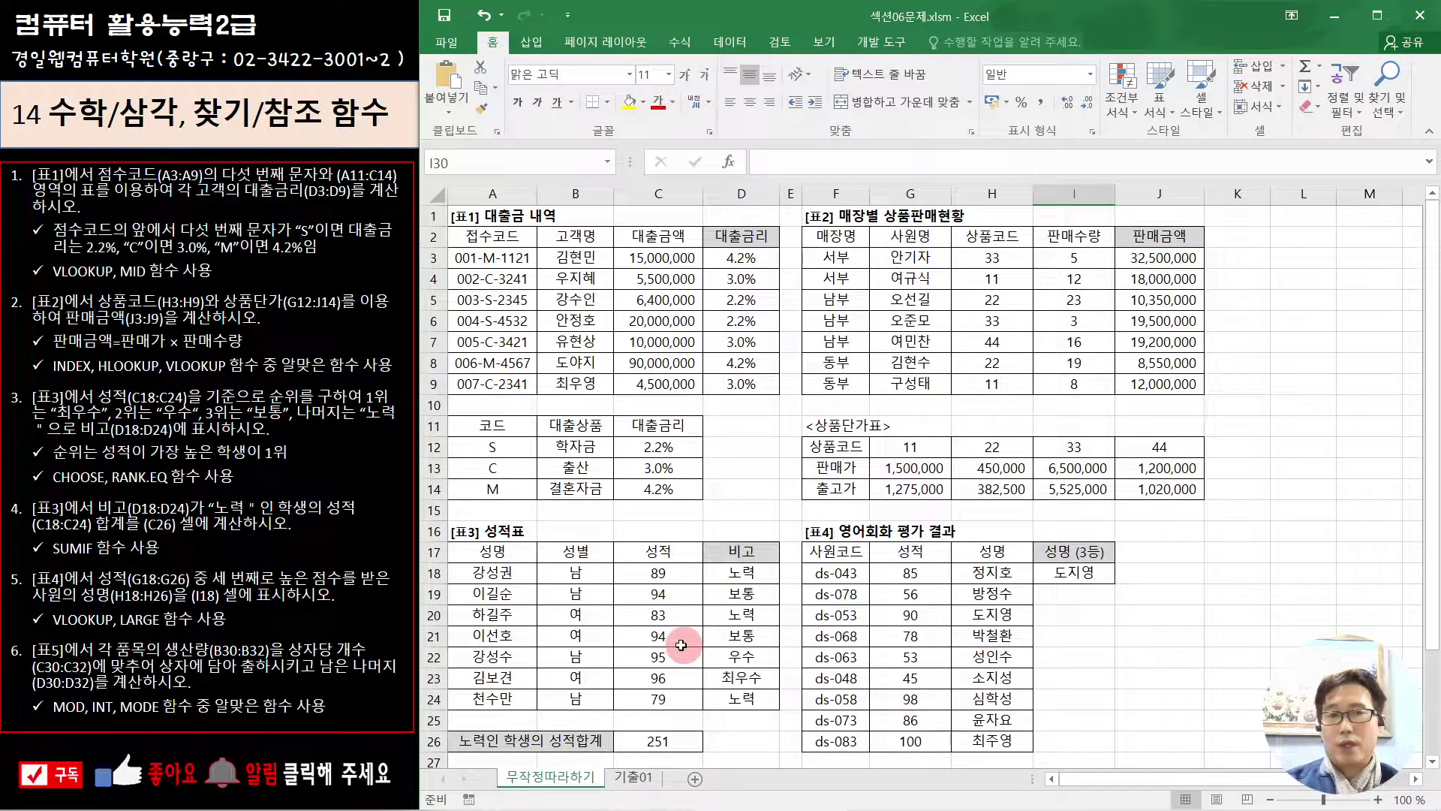
pyautogui.click(640, 778)
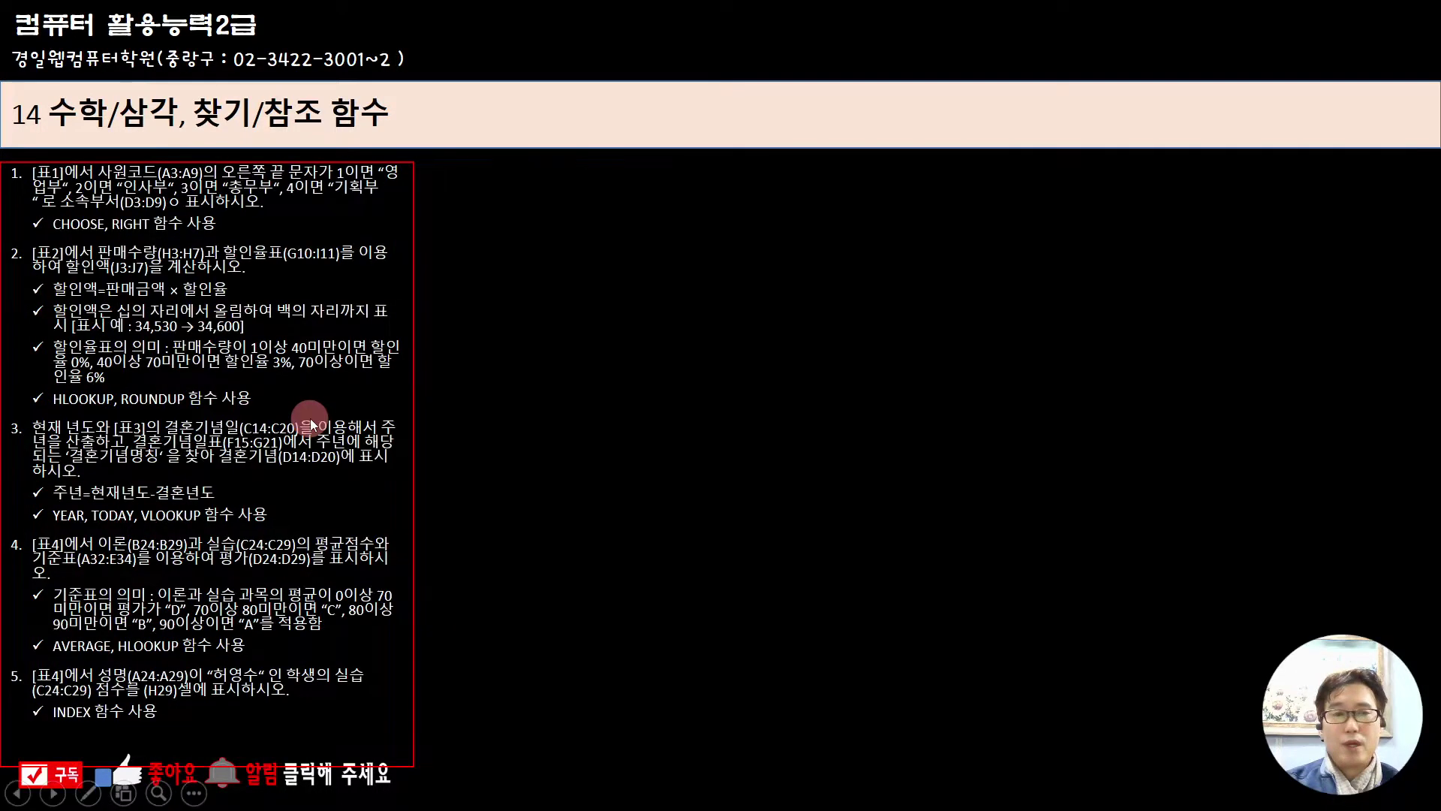
pyautogui.press('super')
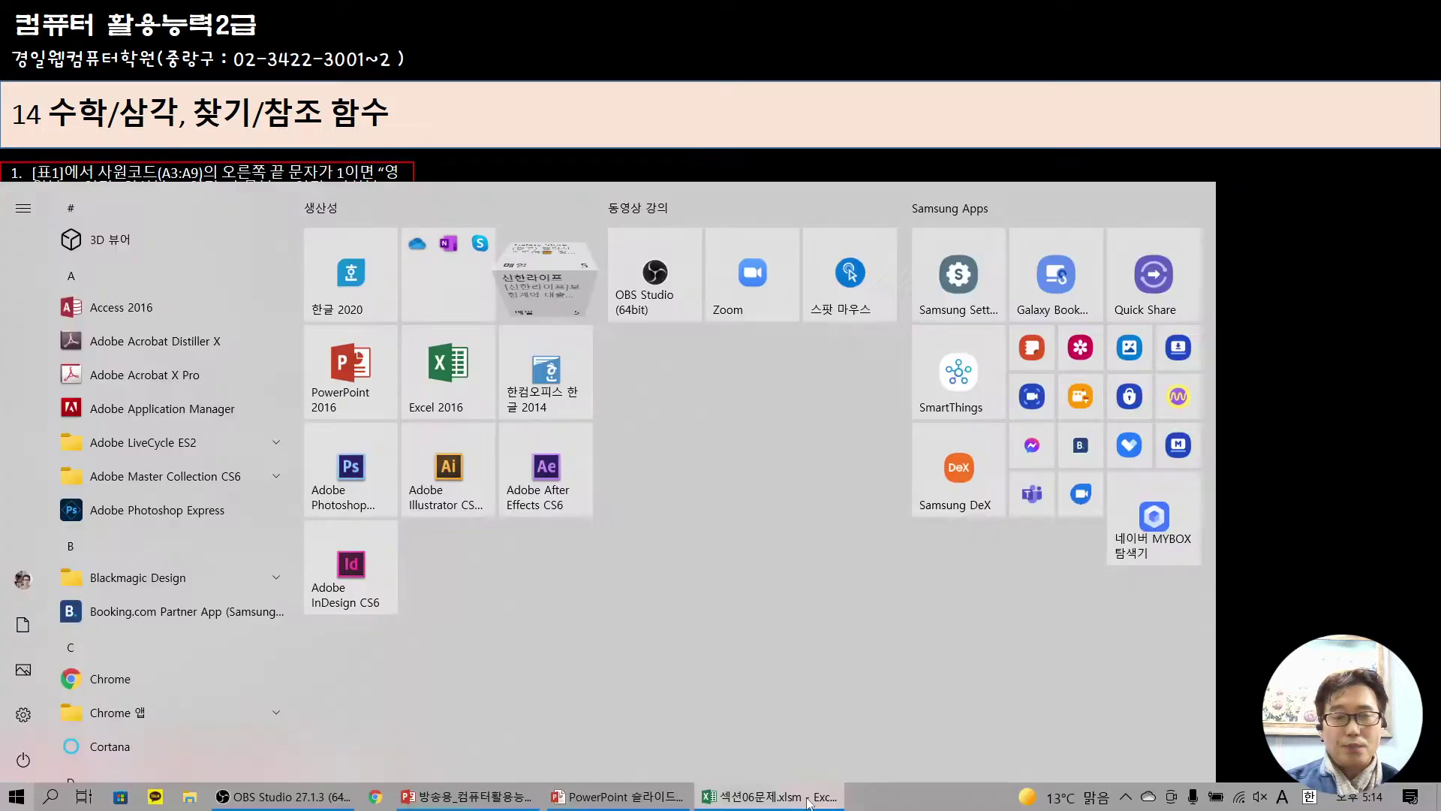
pyautogui.click(809, 801)
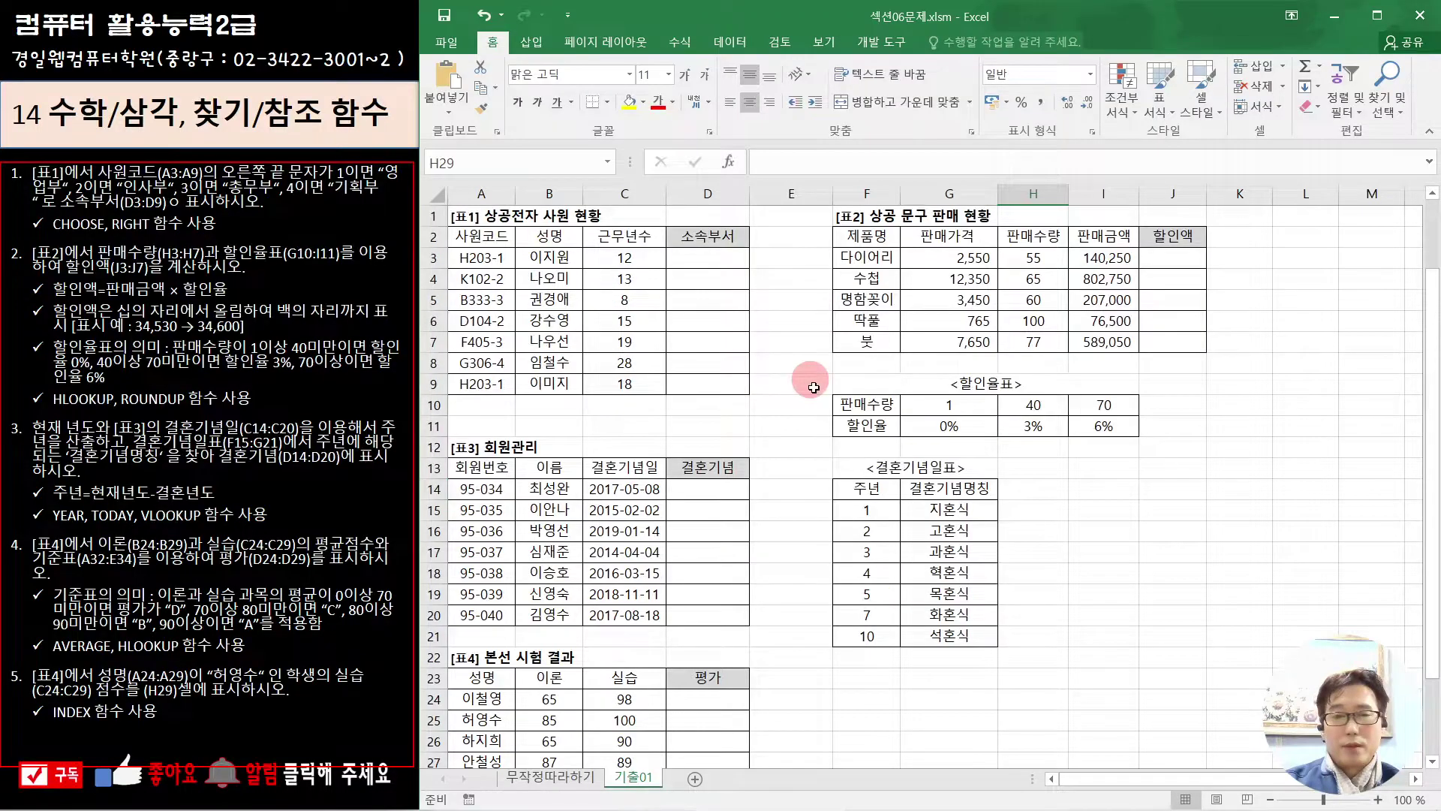
# Start a CHOOSE formula in D3 for the 소속부서 column and open its function arguments dialog
pyautogui.click(708, 257)
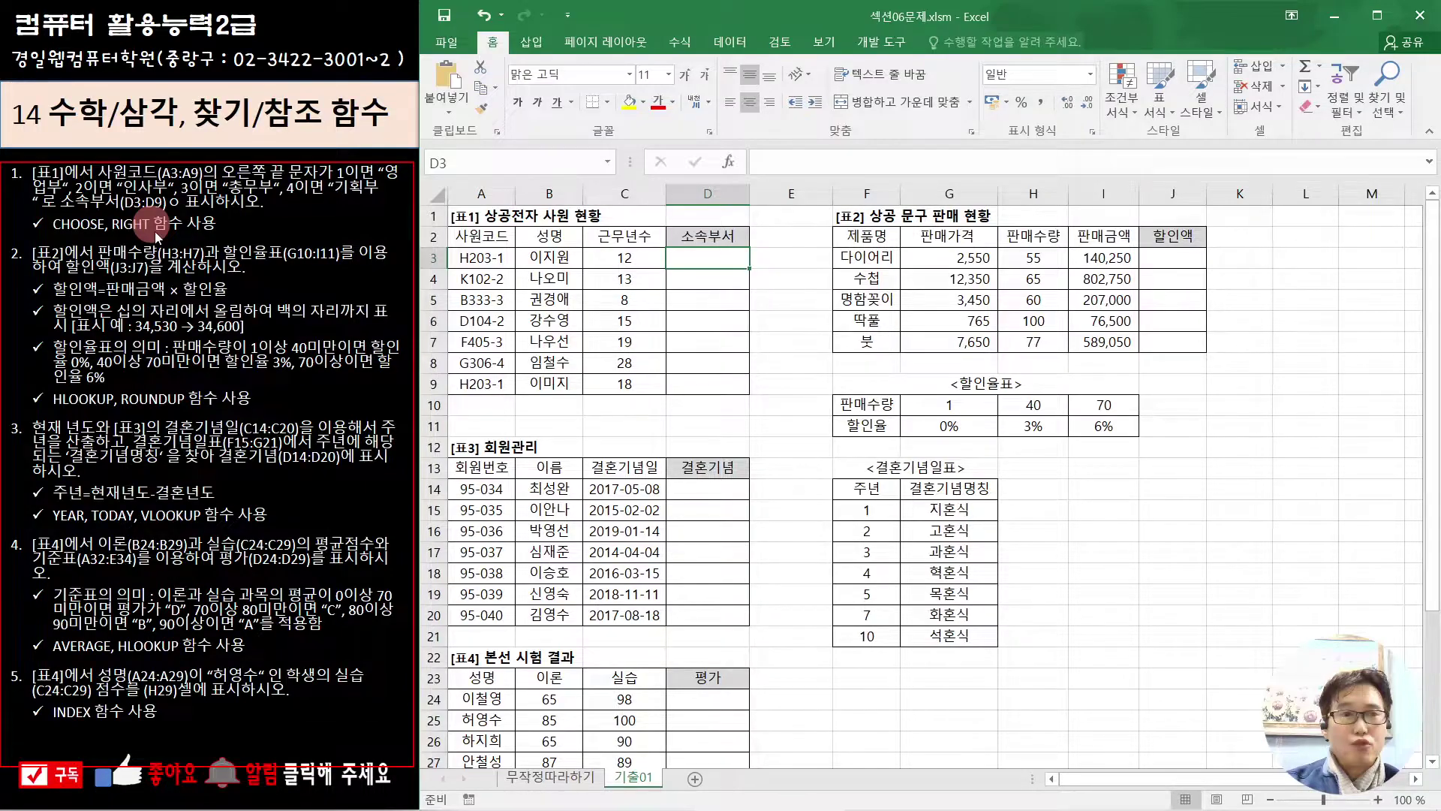
pyautogui.write('=ch')
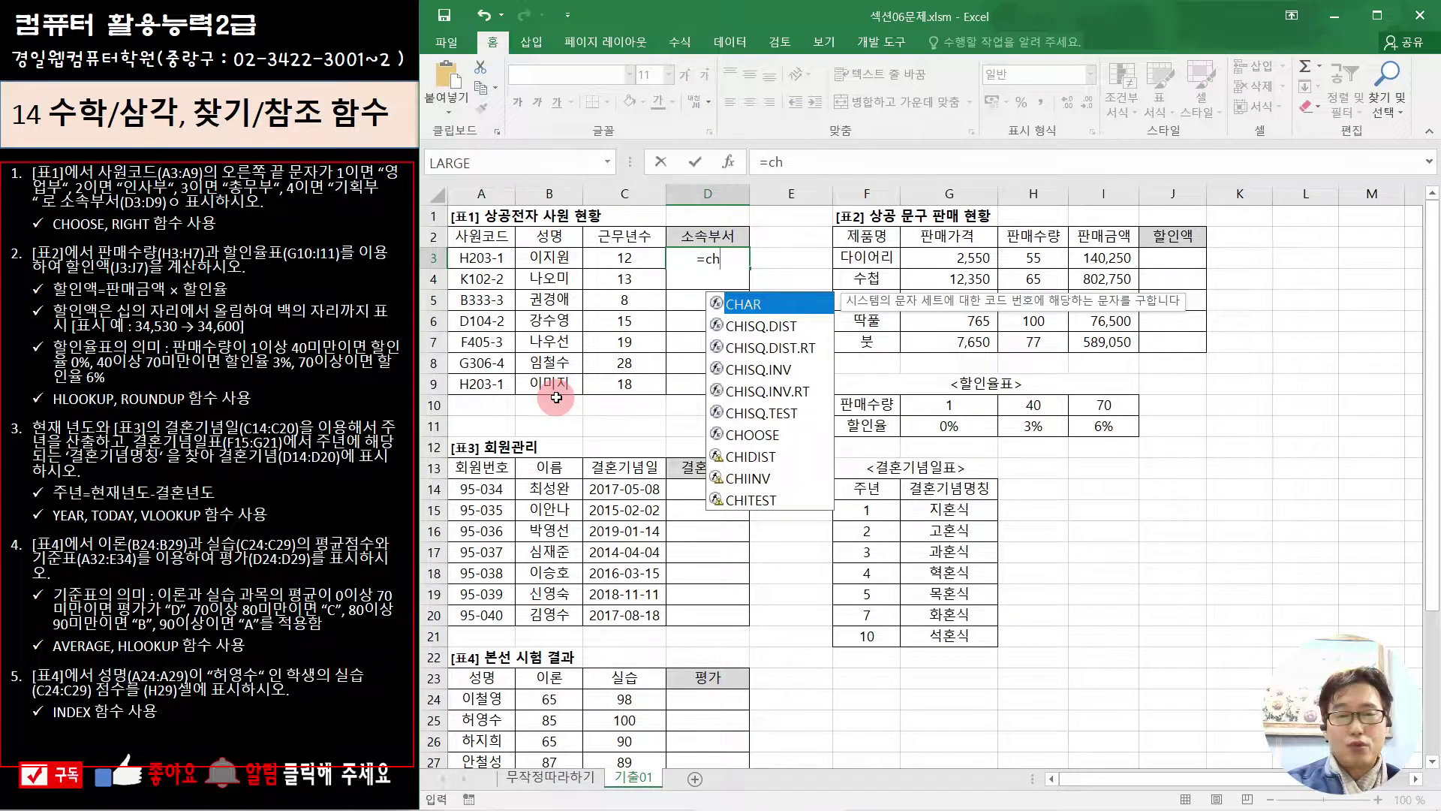
pyautogui.doubleClick(769, 439)
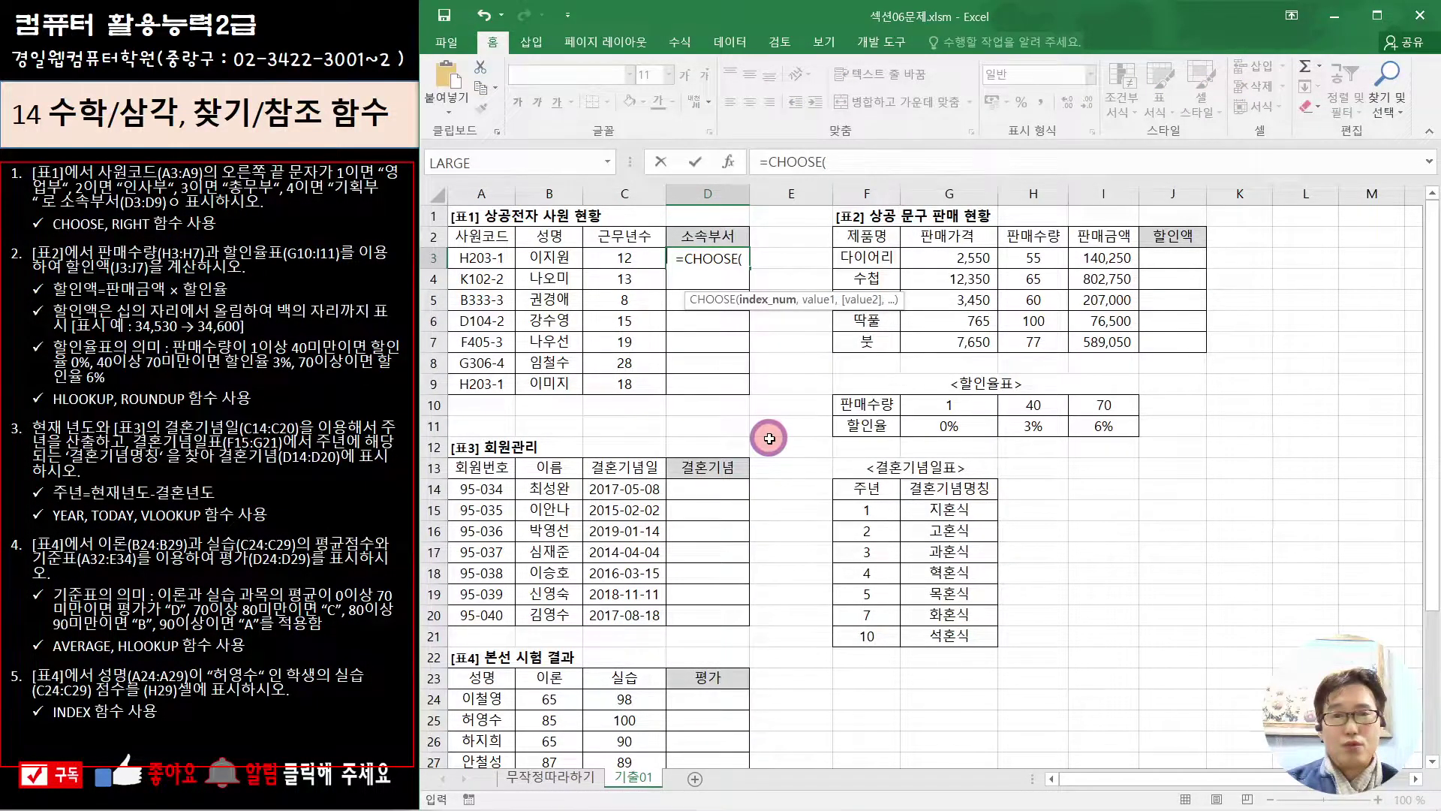
pyautogui.click(737, 165)
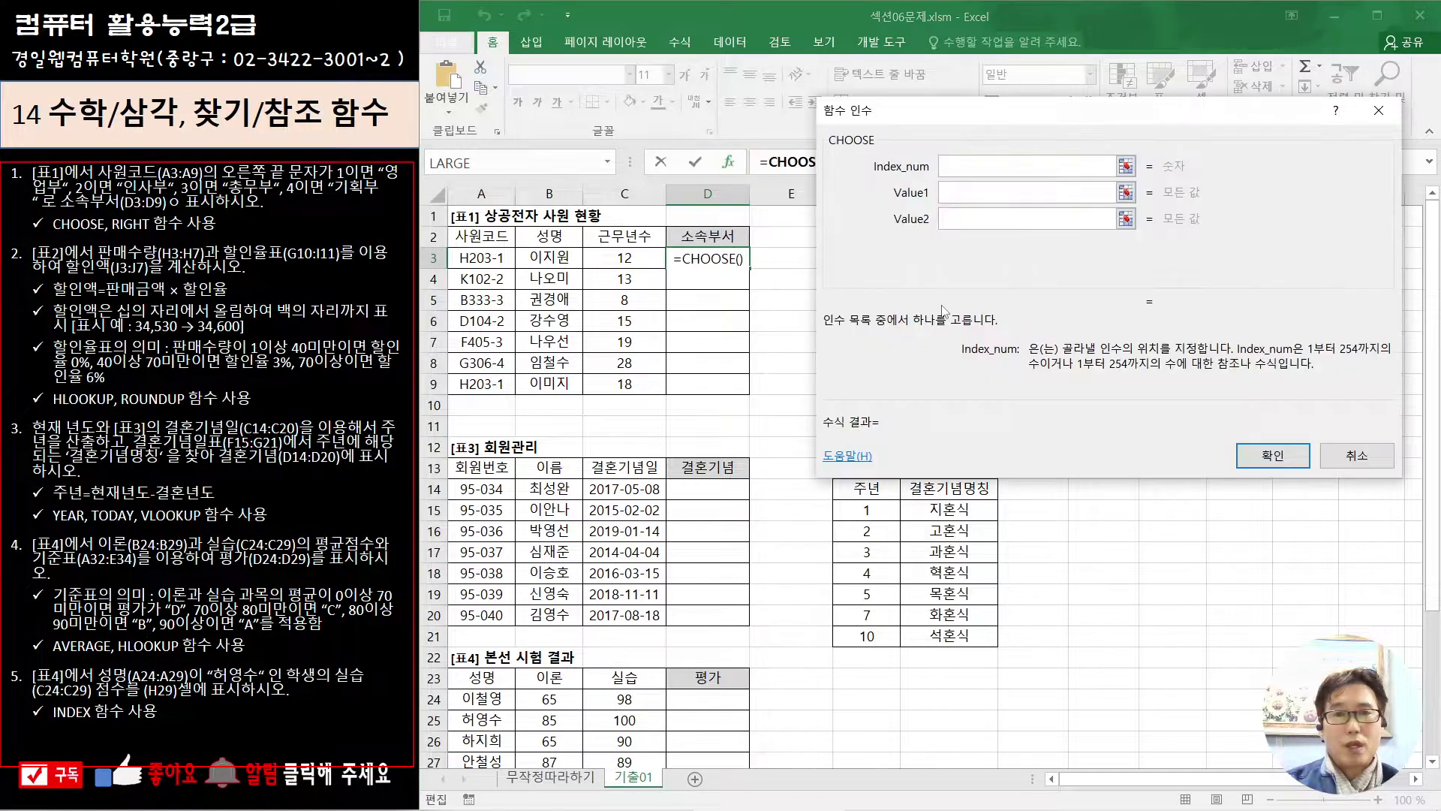
# Nest RIGHT as CHOOSE's index number with text A3 and 1 character, and return to the CHOOSE arguments
pyautogui.moveTo(943, 310); pyautogui.dragTo(634, 590)
pyautogui.click(608, 162)
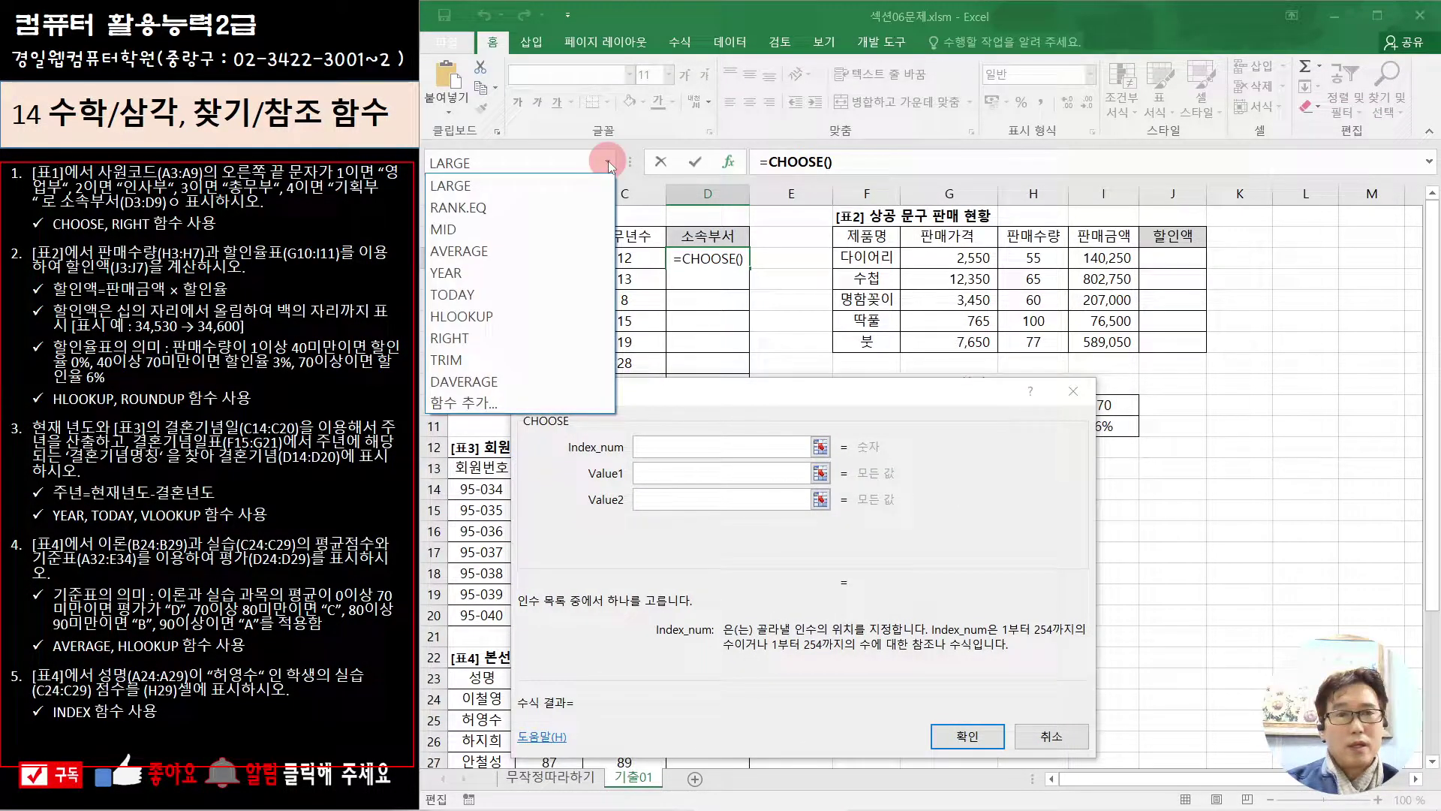
pyautogui.click(457, 339)
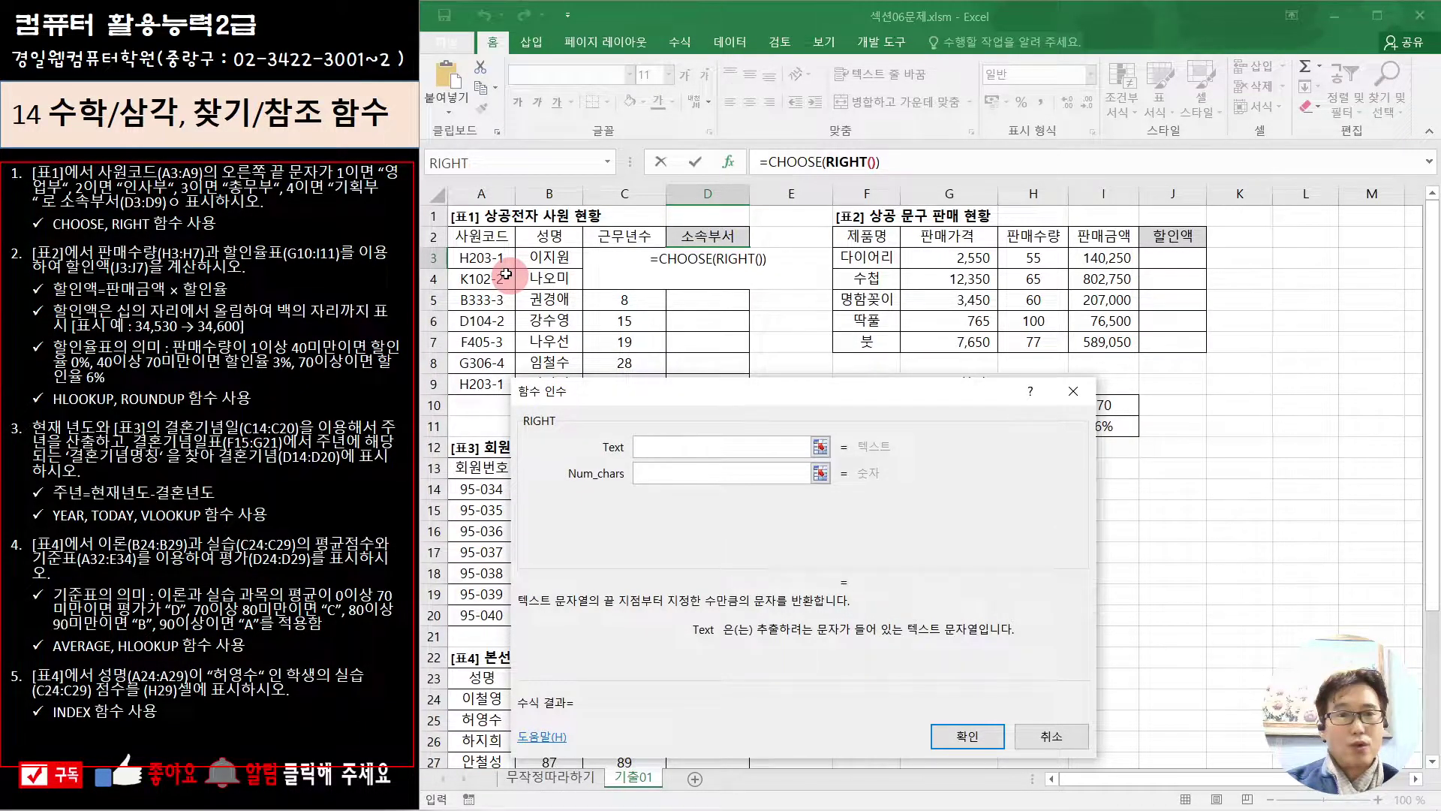
pyautogui.click(468, 259)
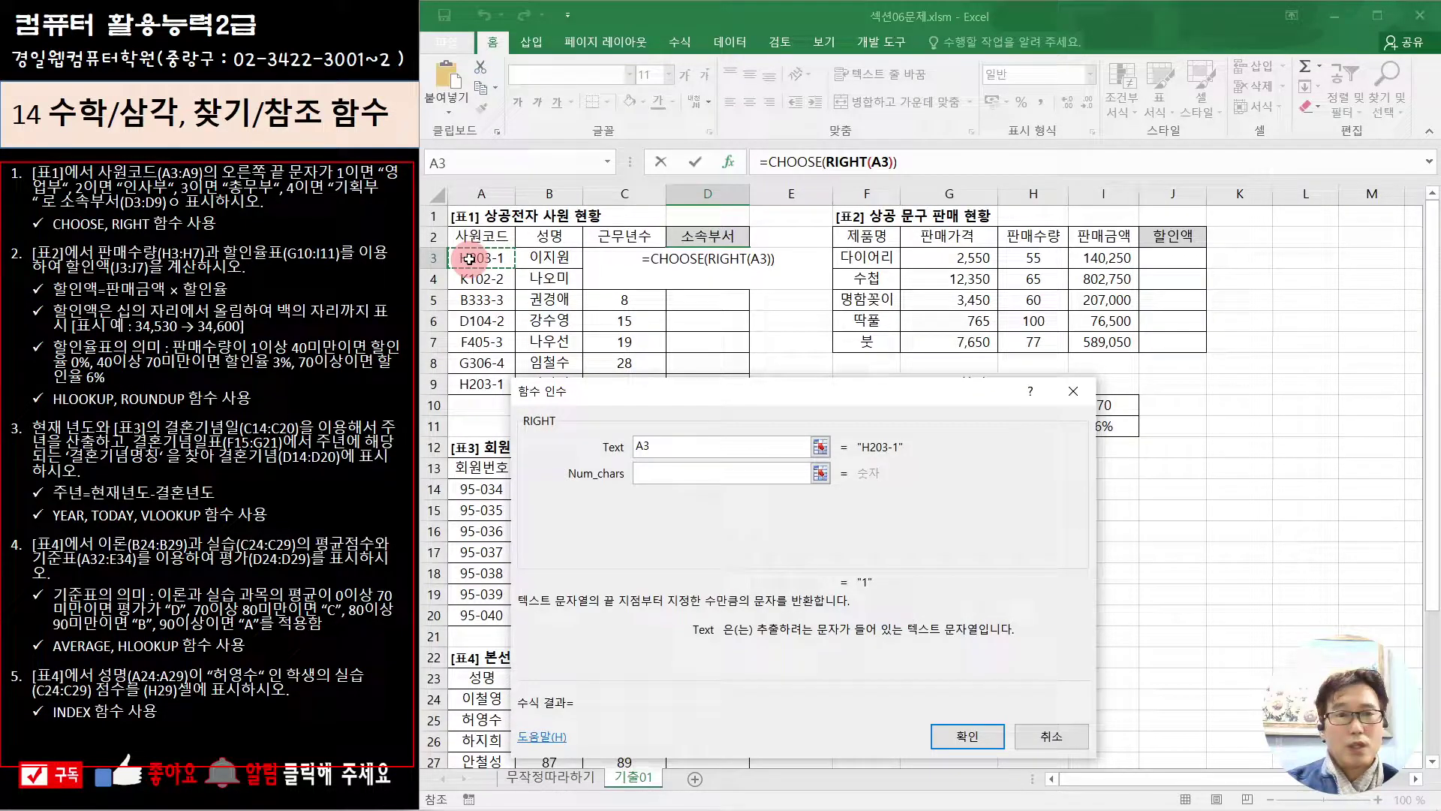
pyautogui.click(662, 471)
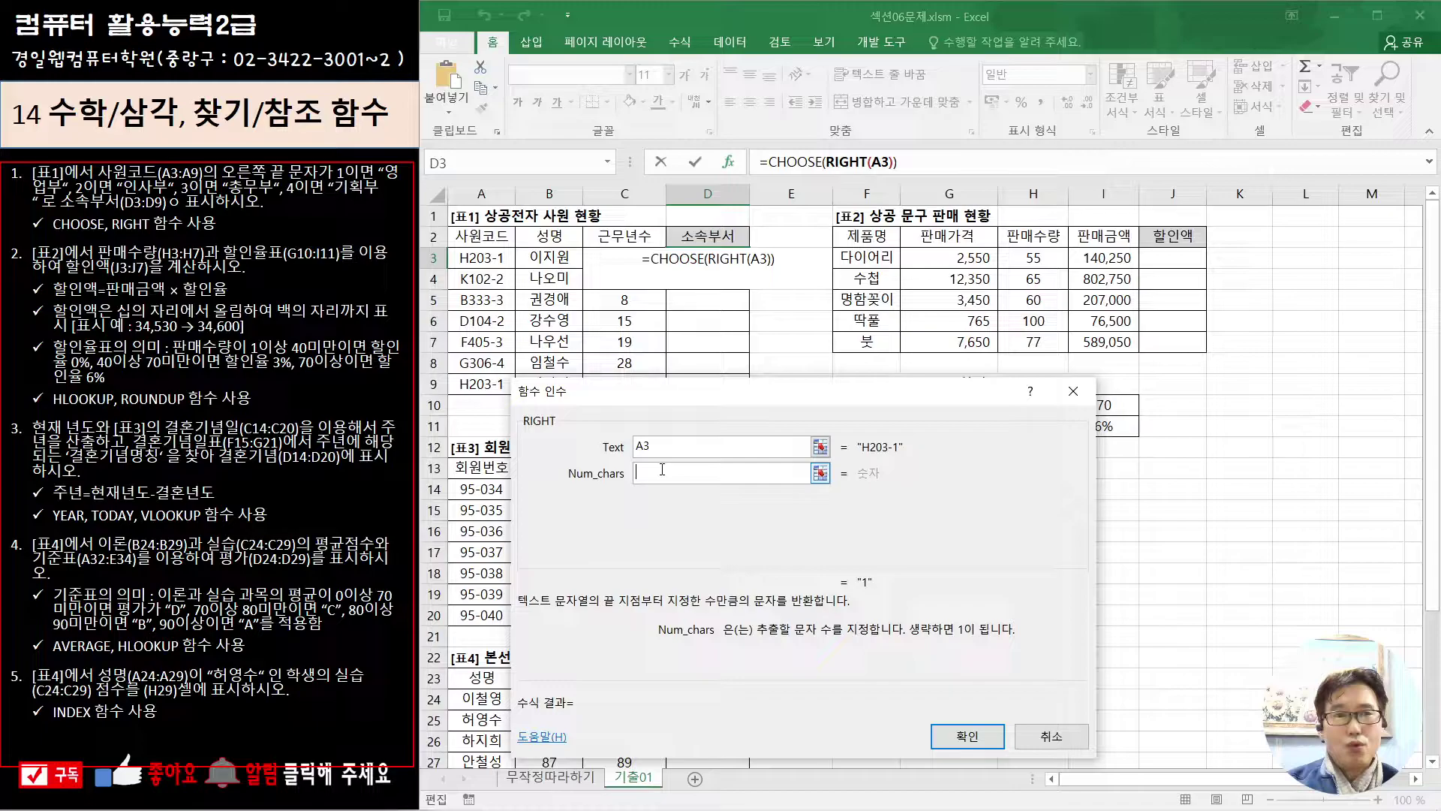
pyautogui.write('1')
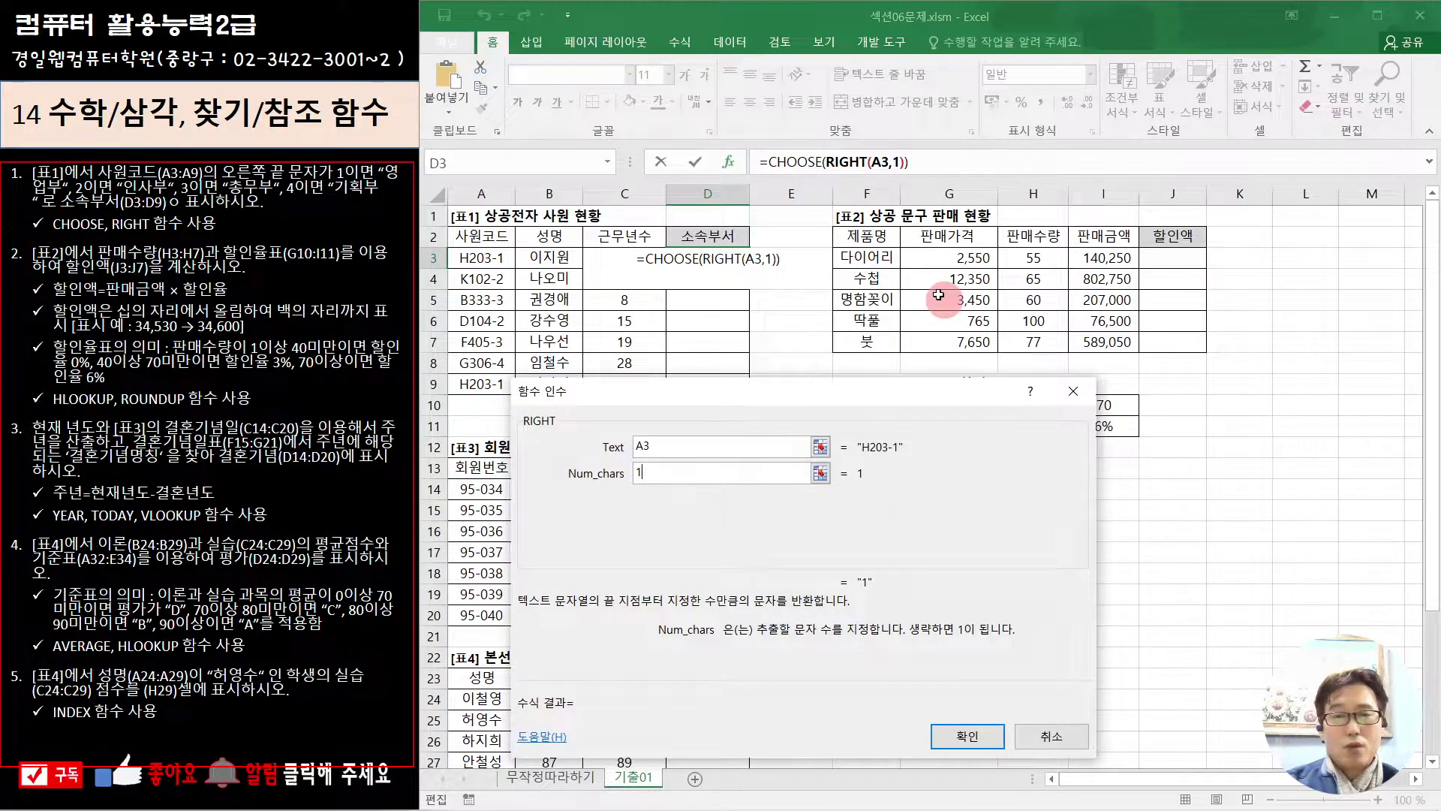
pyautogui.click(791, 161)
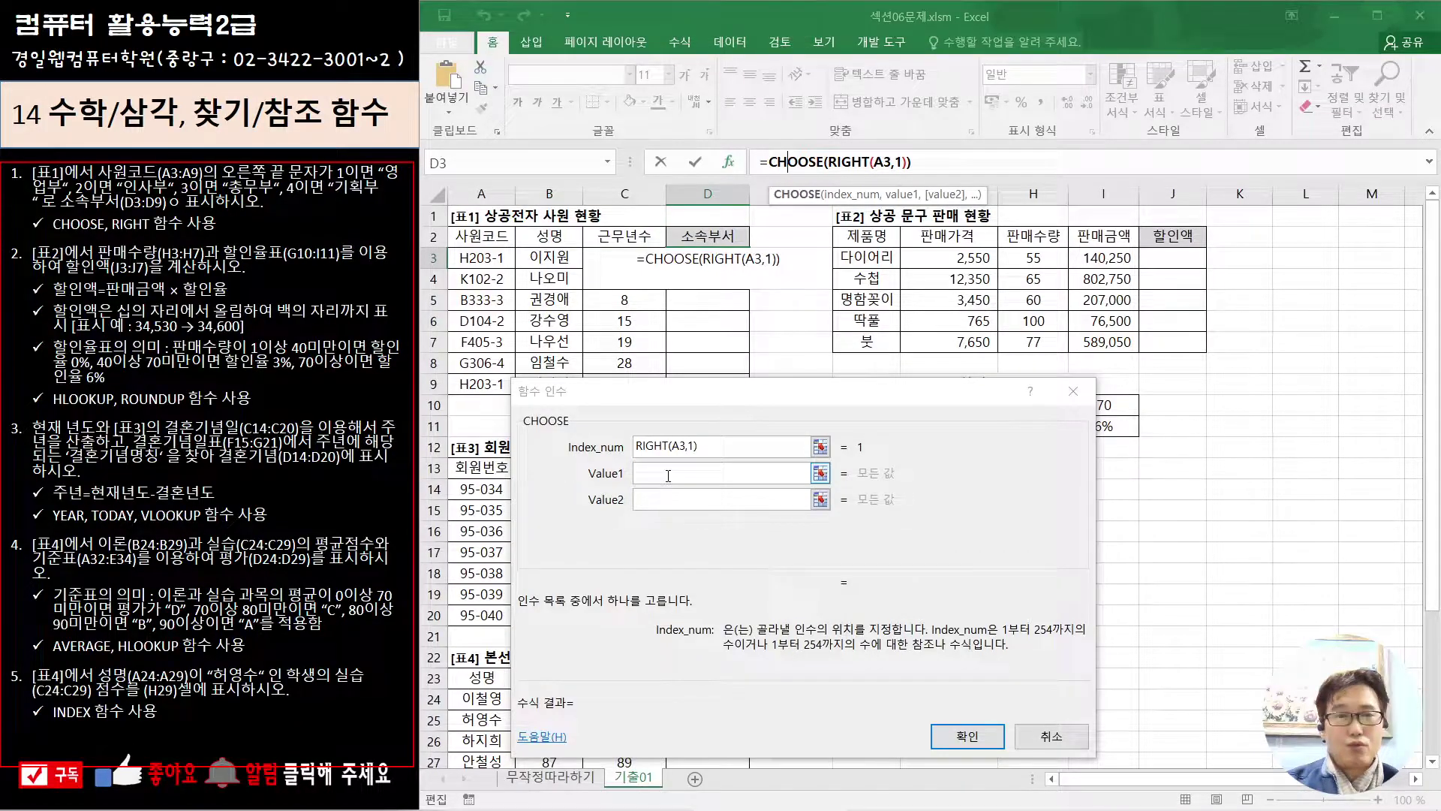
# Enter 영업부 as the first and 인사부 as the second CHOOSE value
pyautogui.click(709, 448)
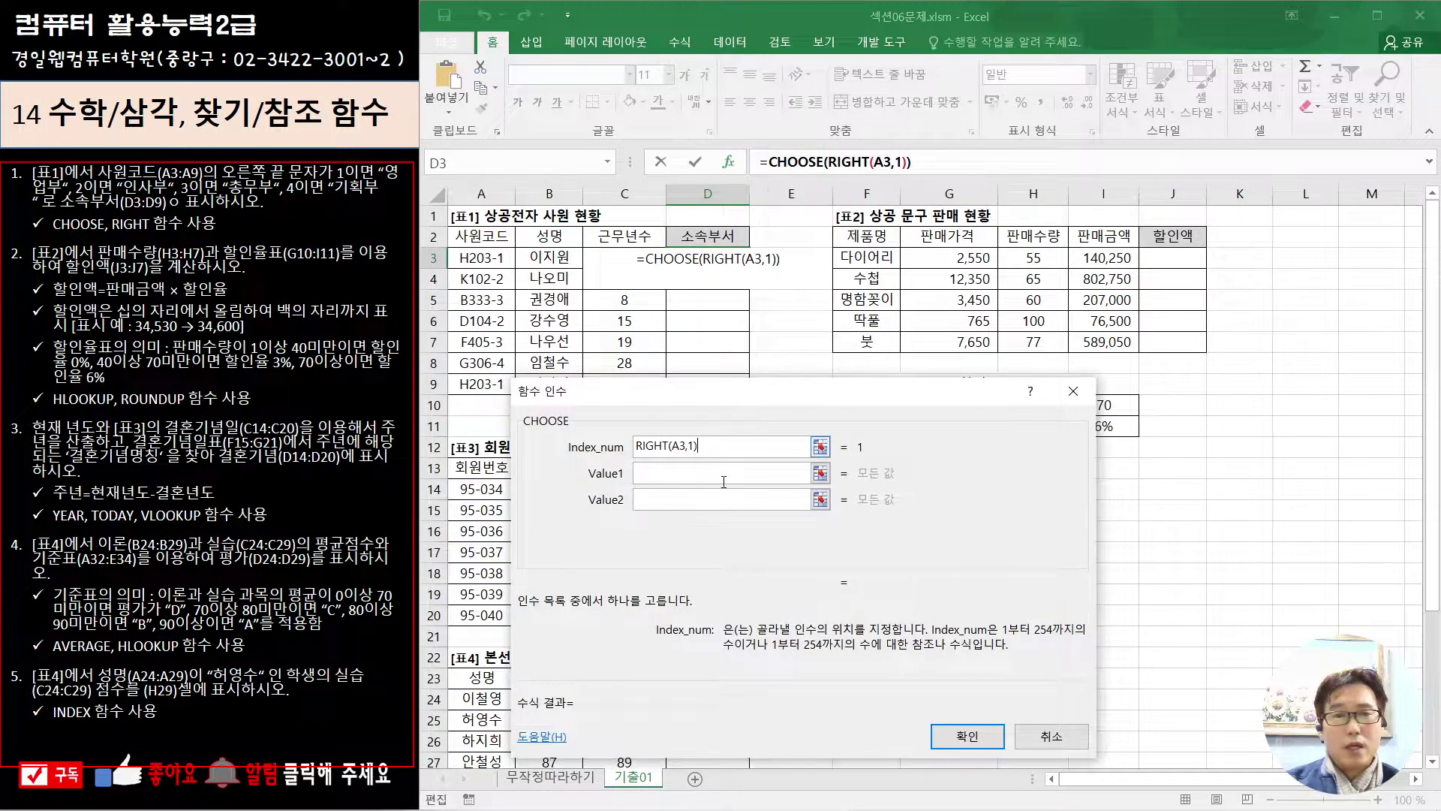
pyautogui.click(723, 474)
pyautogui.click(657, 495)
pyautogui.click(654, 523)
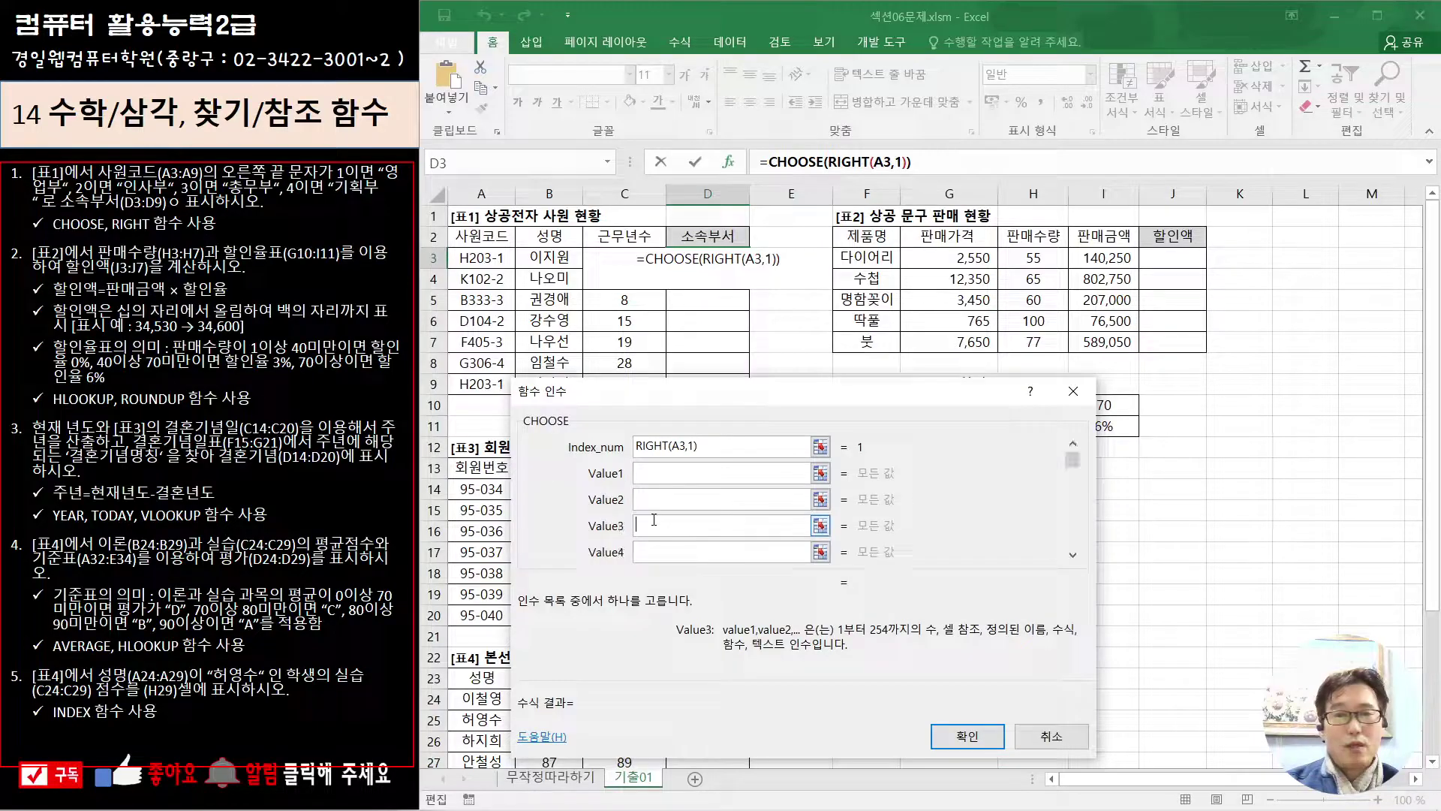
pyautogui.click(656, 471)
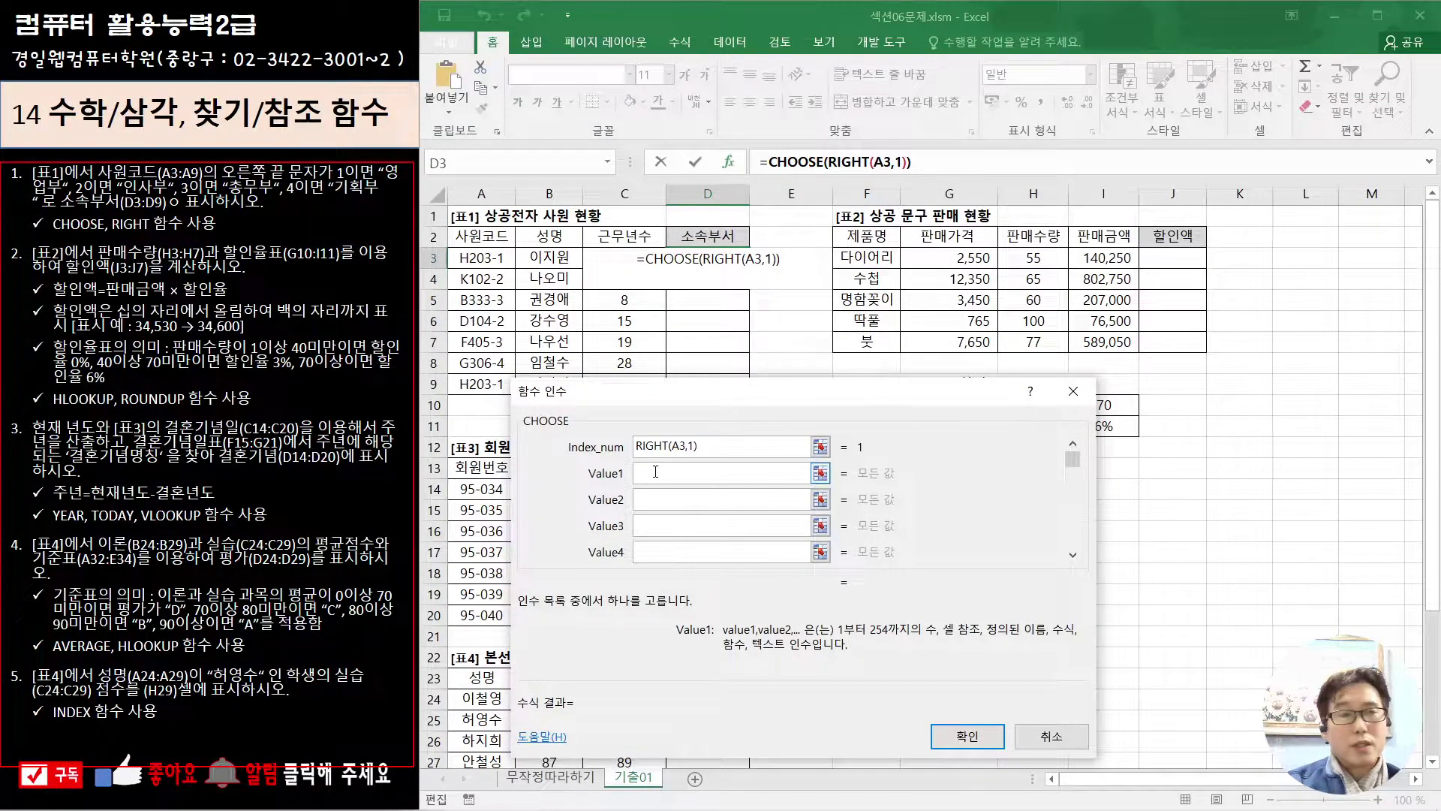
pyautogui.write('영업ㅂ')
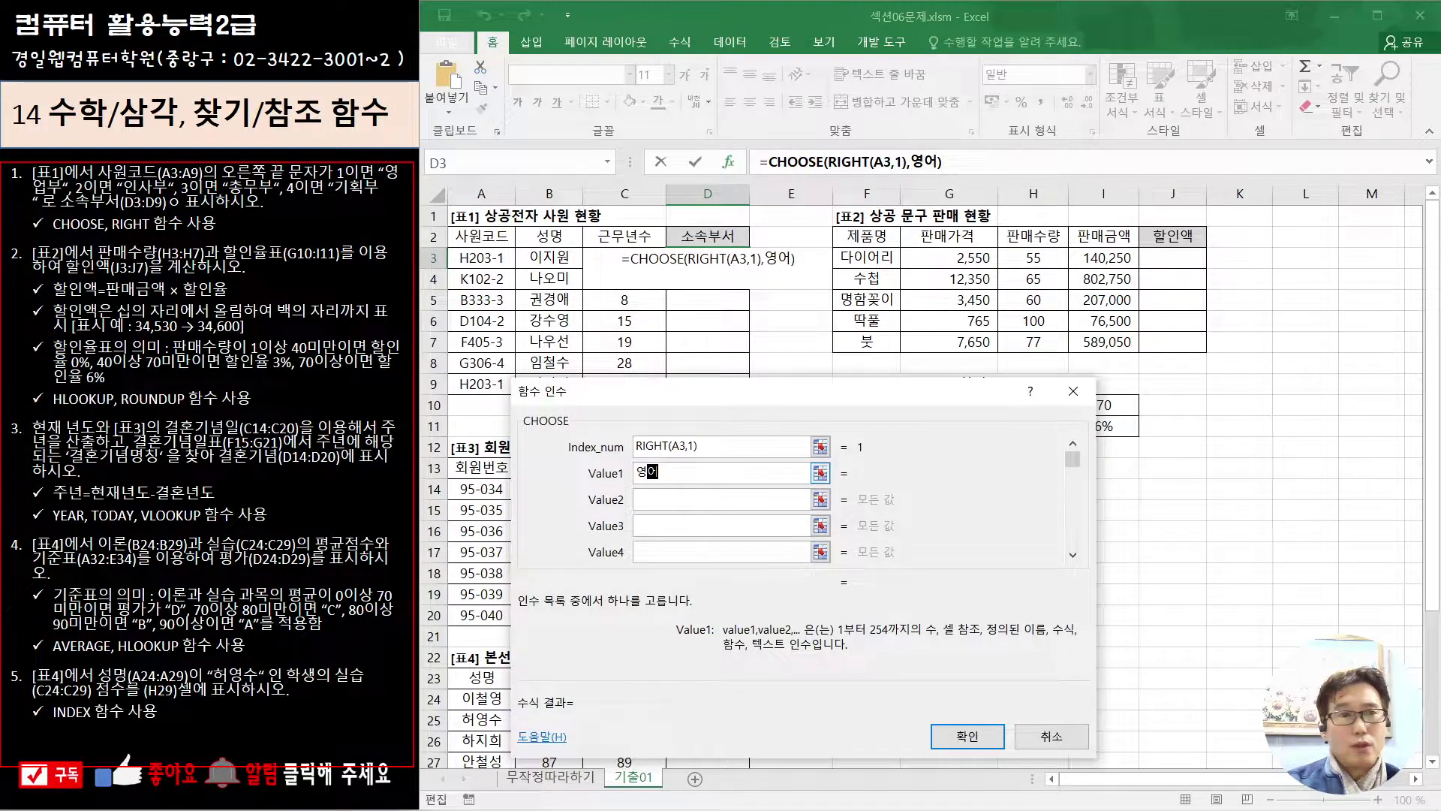
pyautogui.write('ㅜ')
pyautogui.press('Tab')
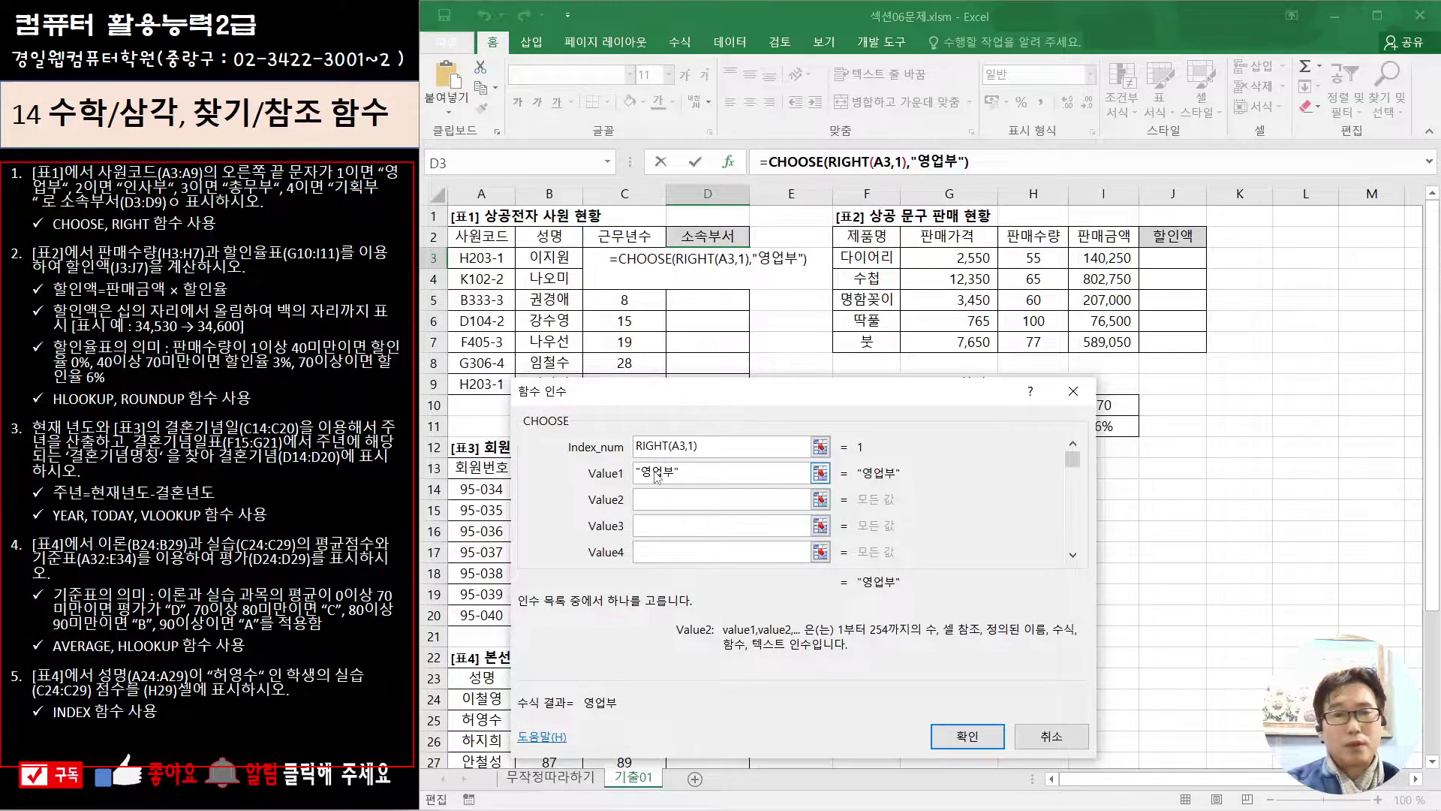
pyautogui.write('인사부')
pyautogui.press('Tab')
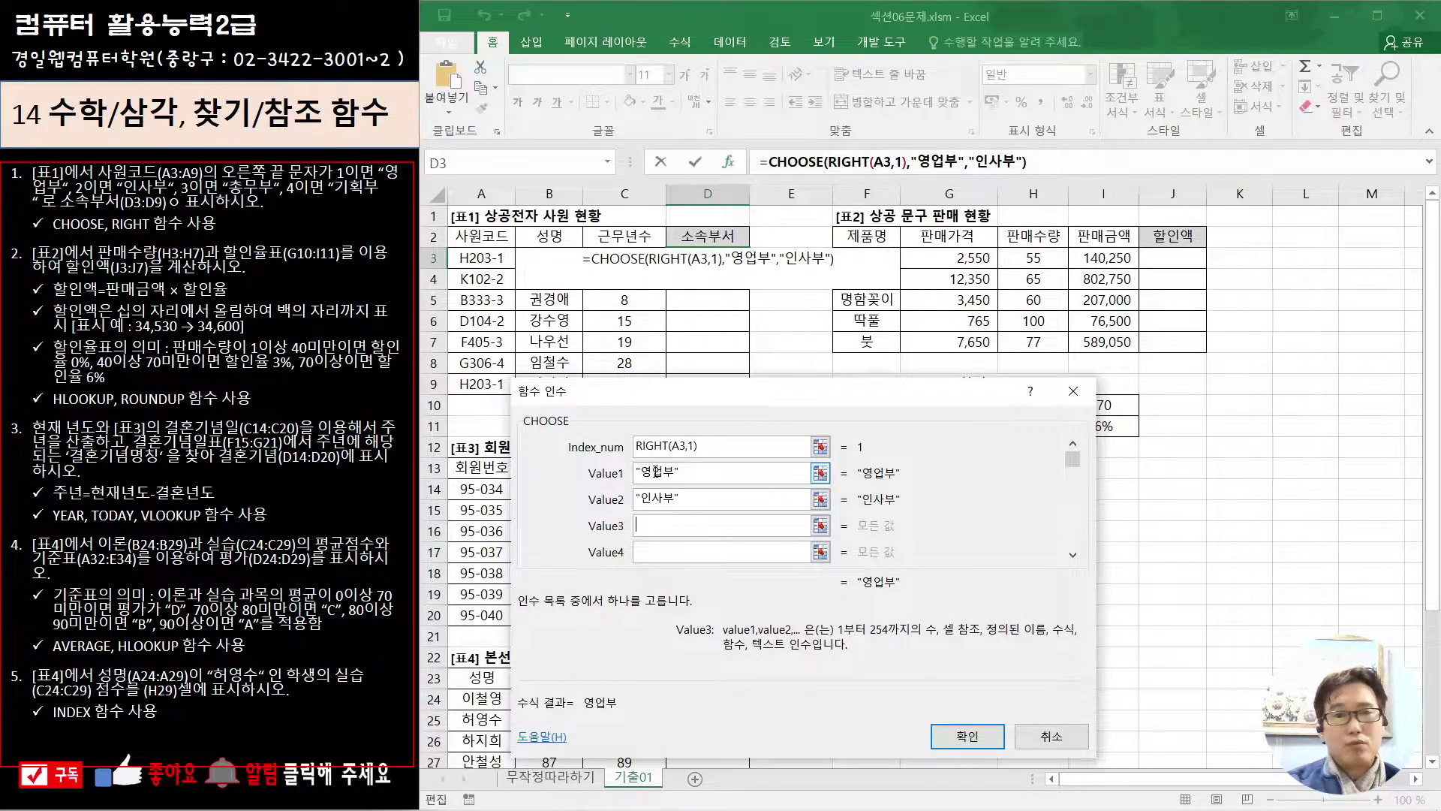
# Enter 총무부 as the third and 기획부 as the fourth CHOOSE value
pyautogui.write('총부')
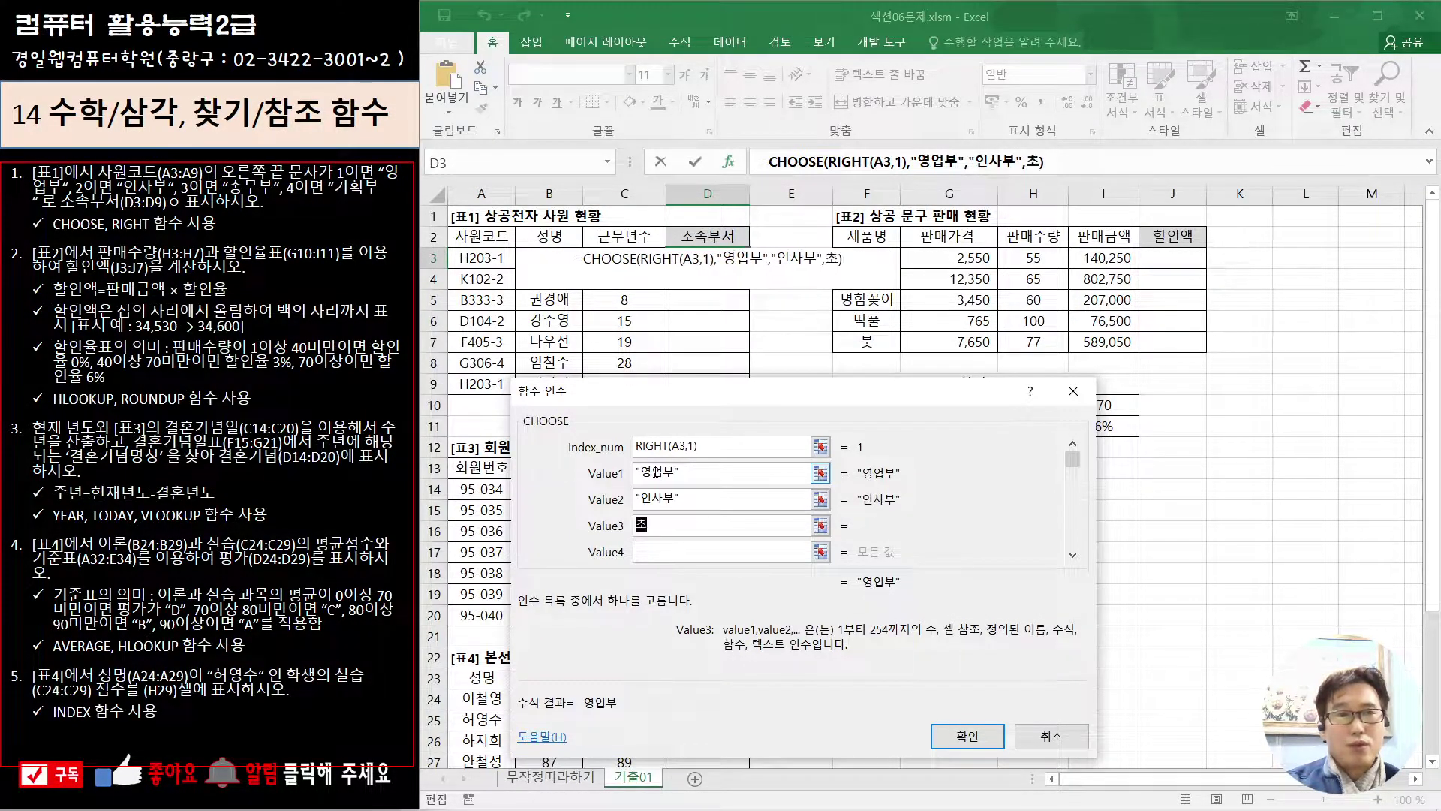
pyautogui.press('BackSpace')
pyautogui.write('무부')
pyautogui.press('Tab')
pyautogui.write('기획부')
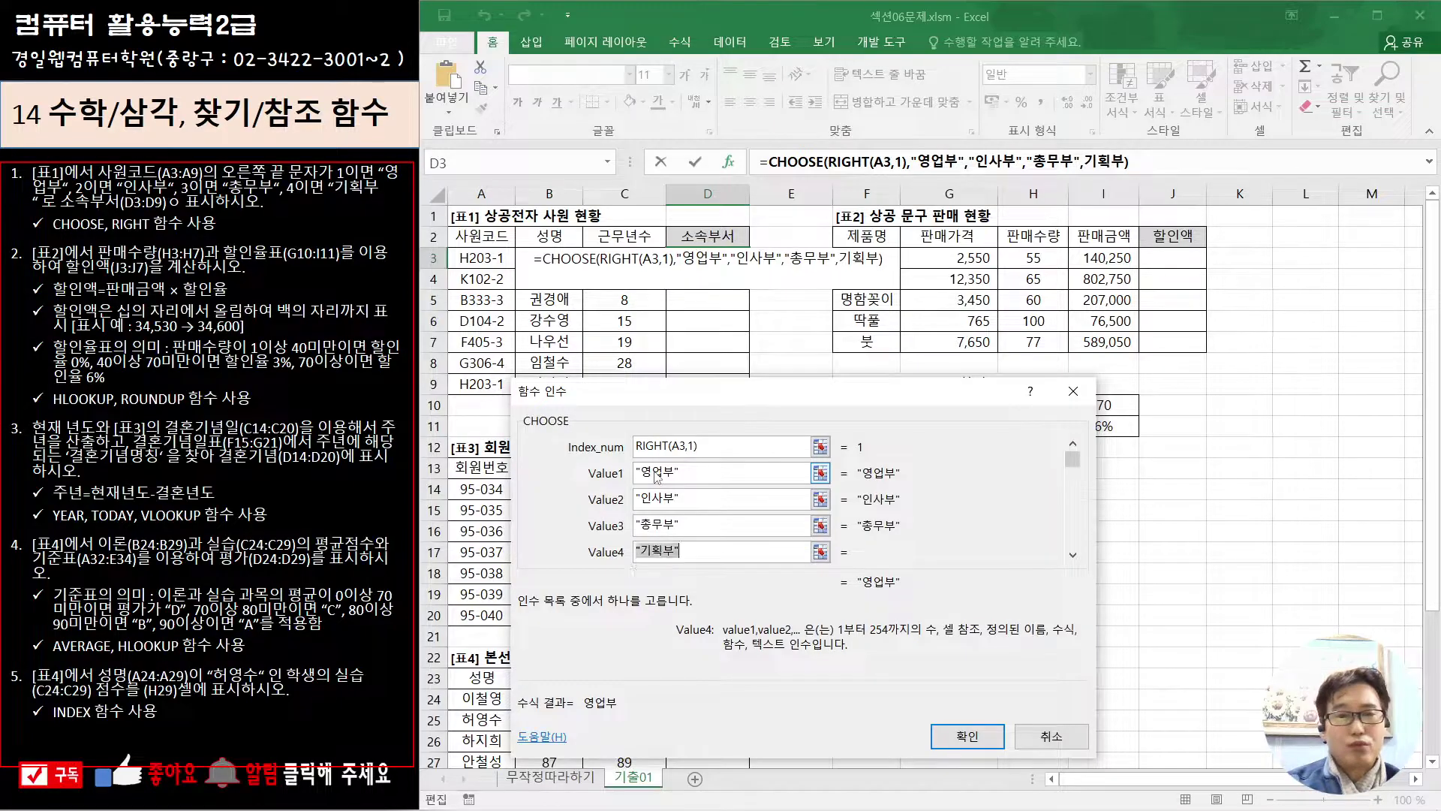
pyautogui.press('Tab')
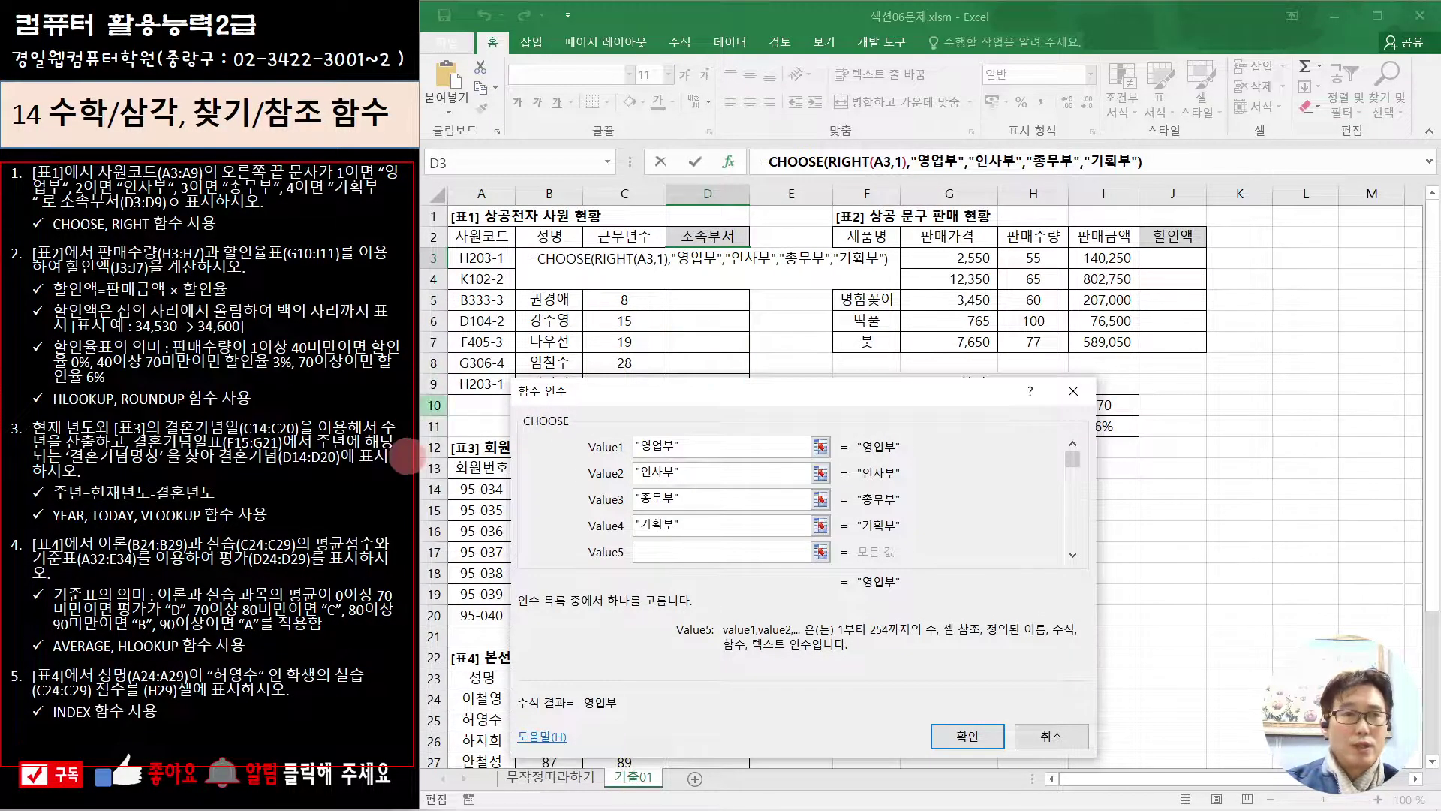
# Complete the CHOOSE formula in D3 and fill it down the 소속부서 column to D9
pyautogui.click(967, 736)
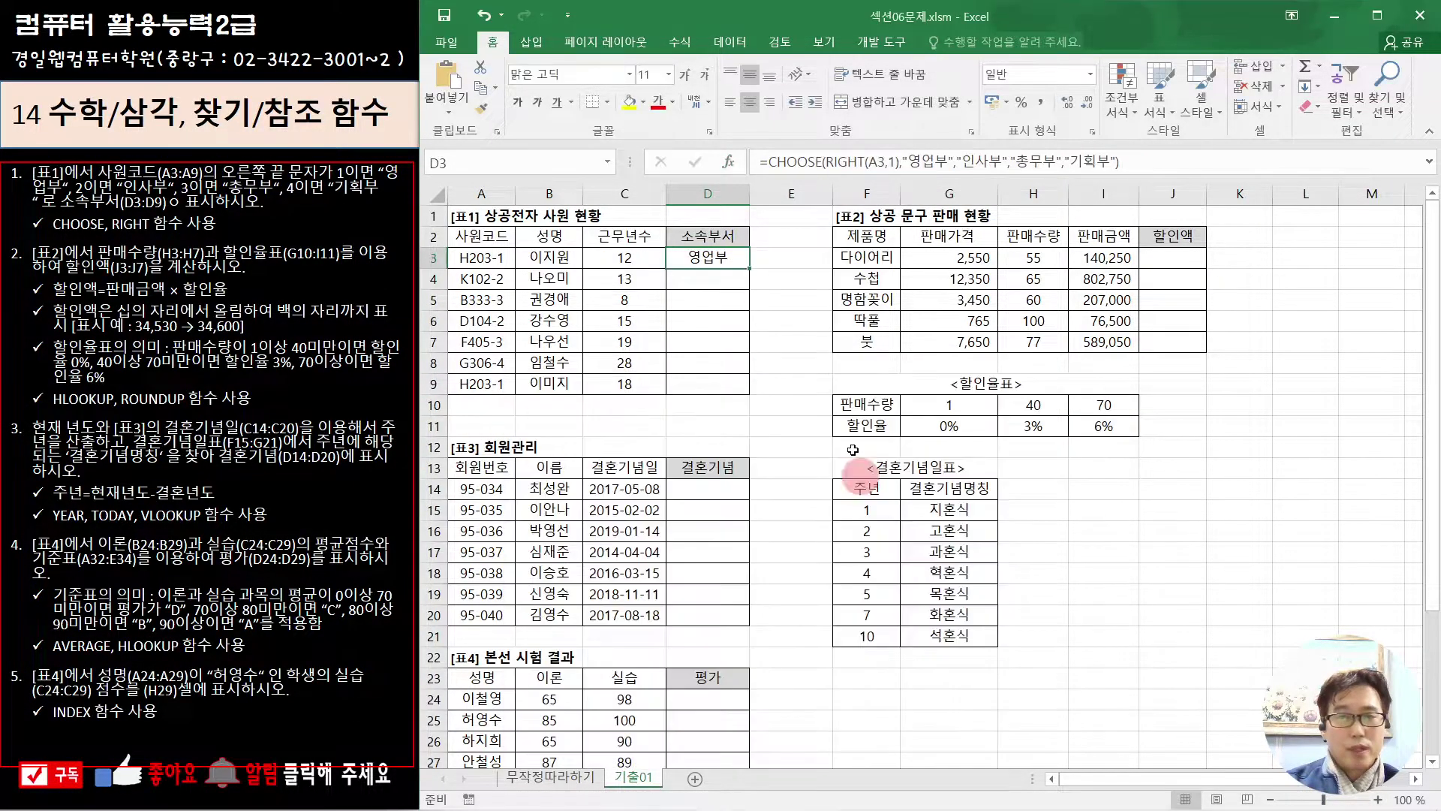
pyautogui.moveTo(750, 265); pyautogui.dragTo(741, 392)
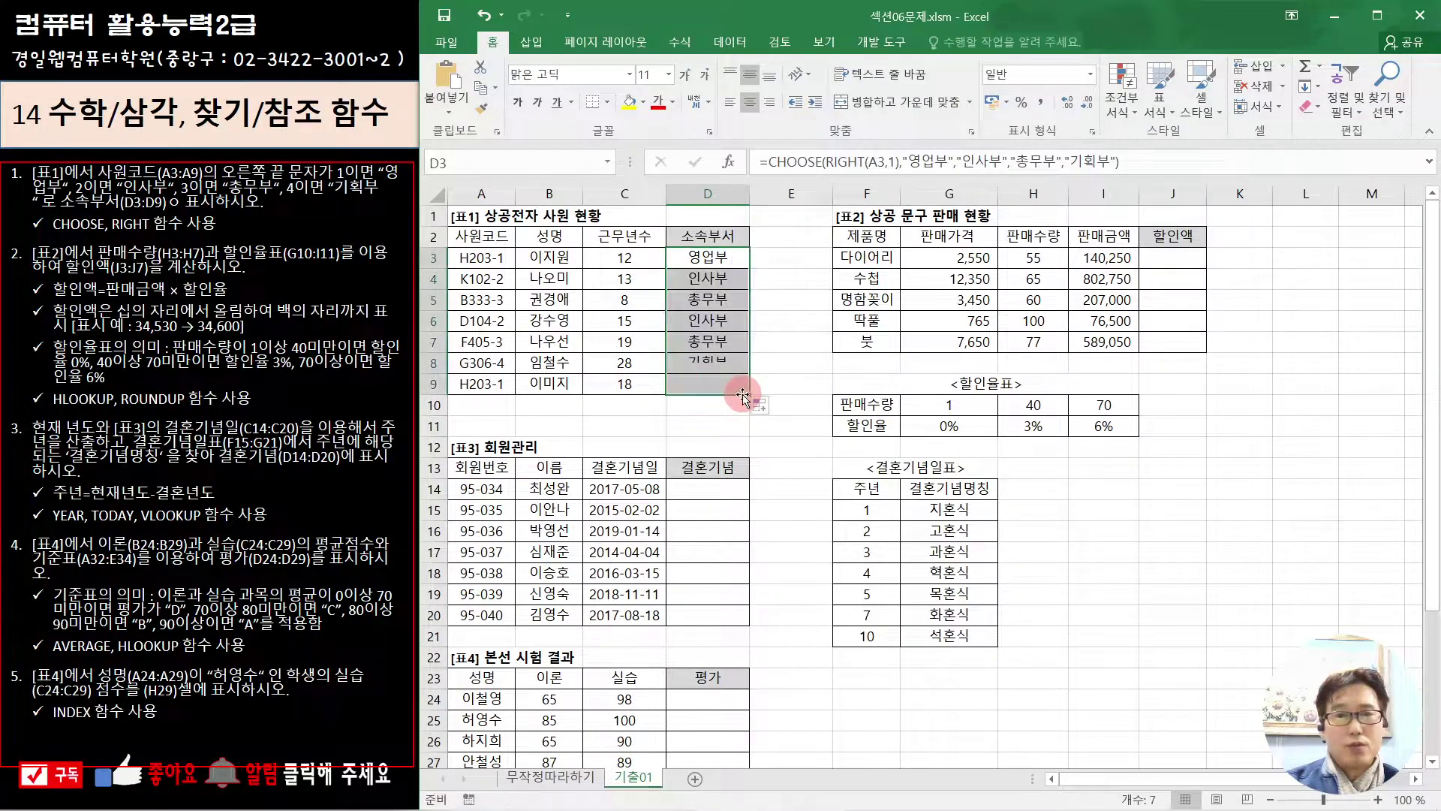
pyautogui.click(713, 253)
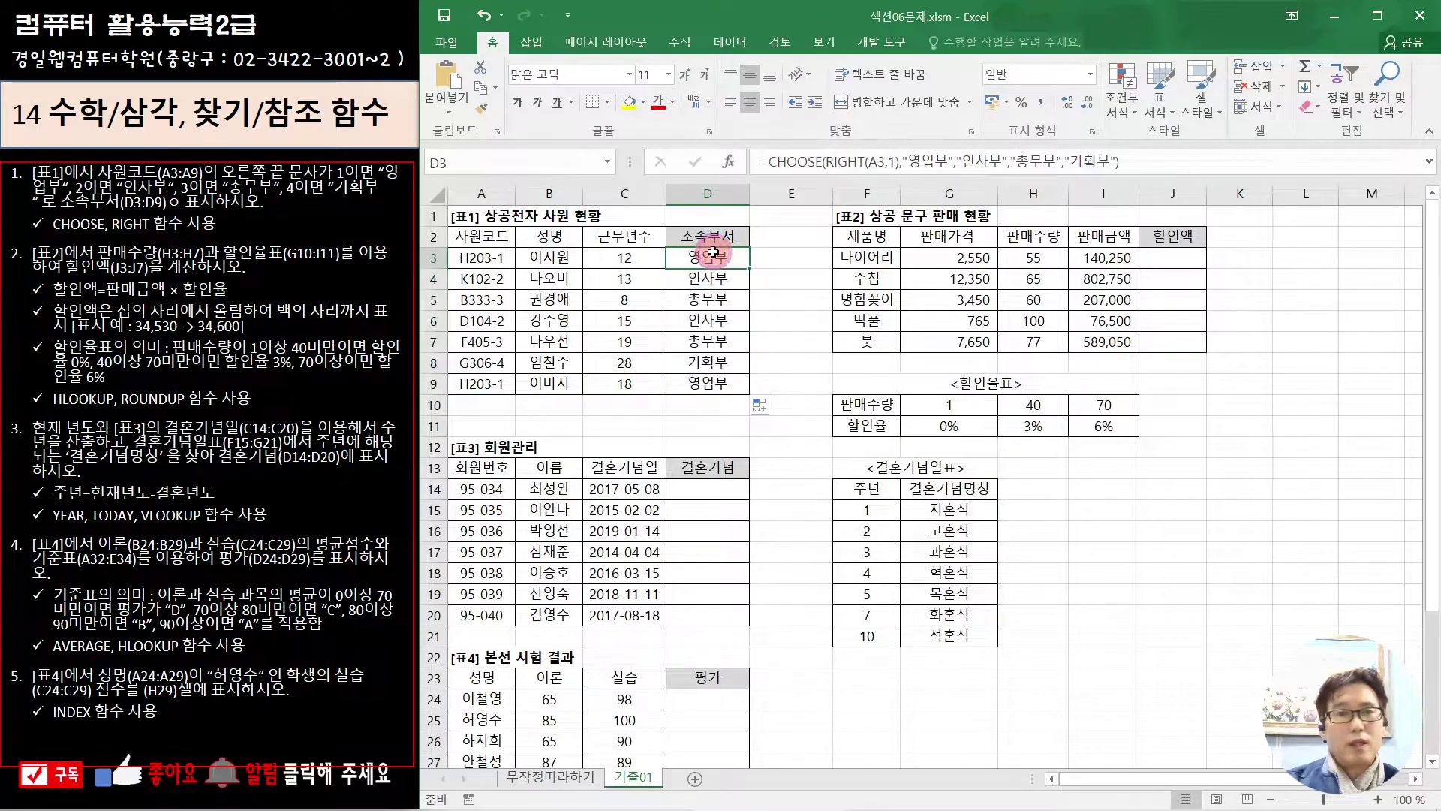
# Start a ROUNDUP formula in J3 for the 할인액 column and open its function arguments dialog
pyautogui.click(1186, 259)
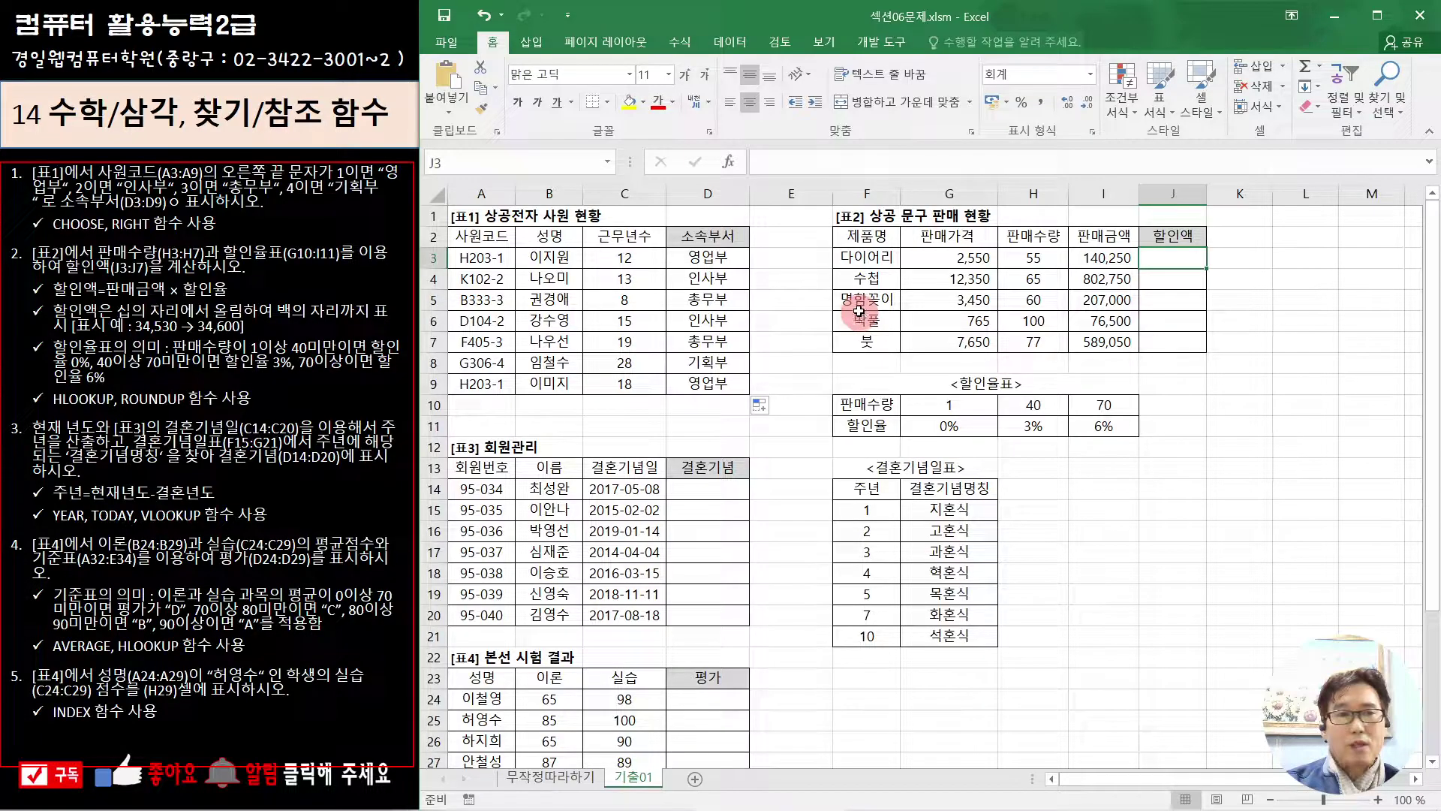
pyautogui.write('=')
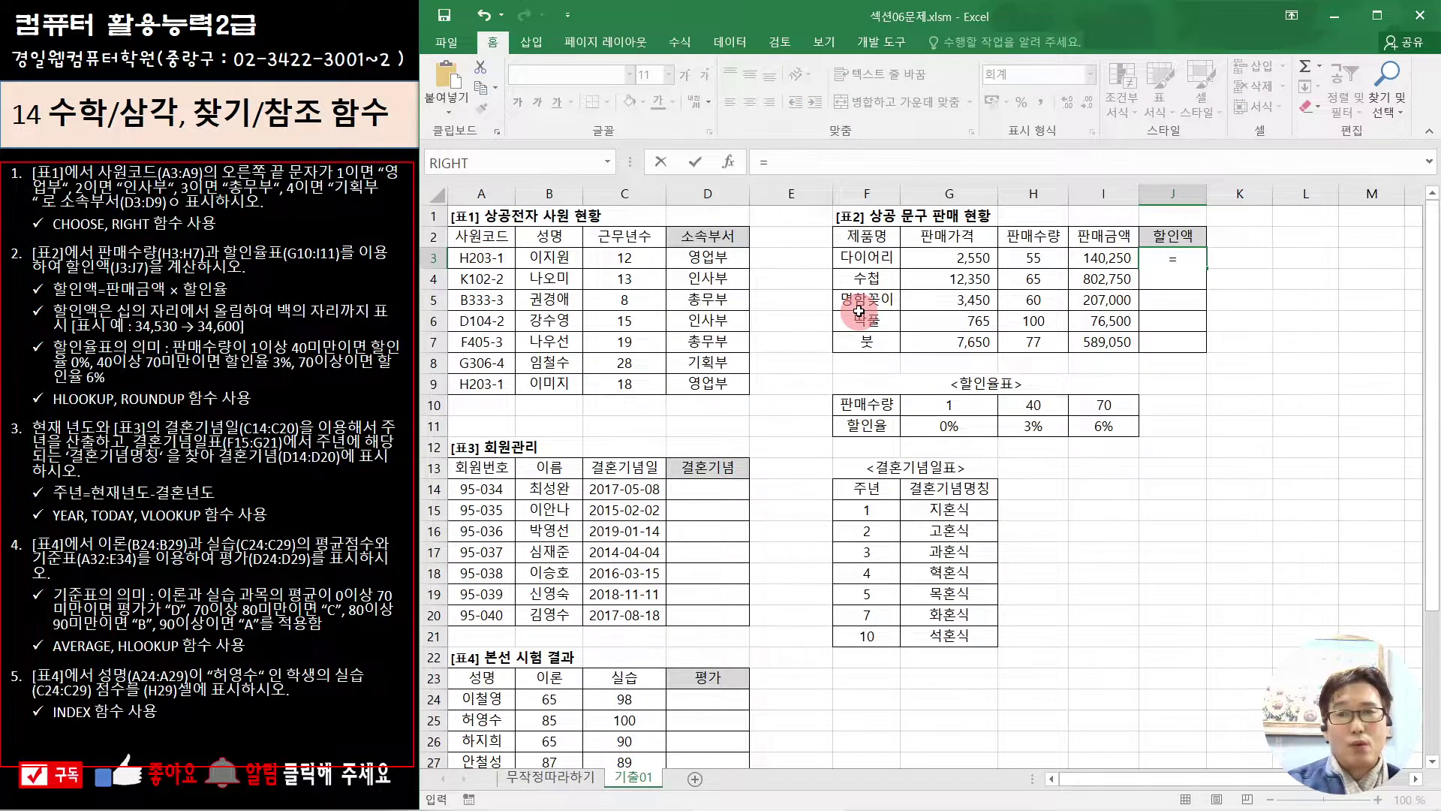
pyautogui.write('ro')
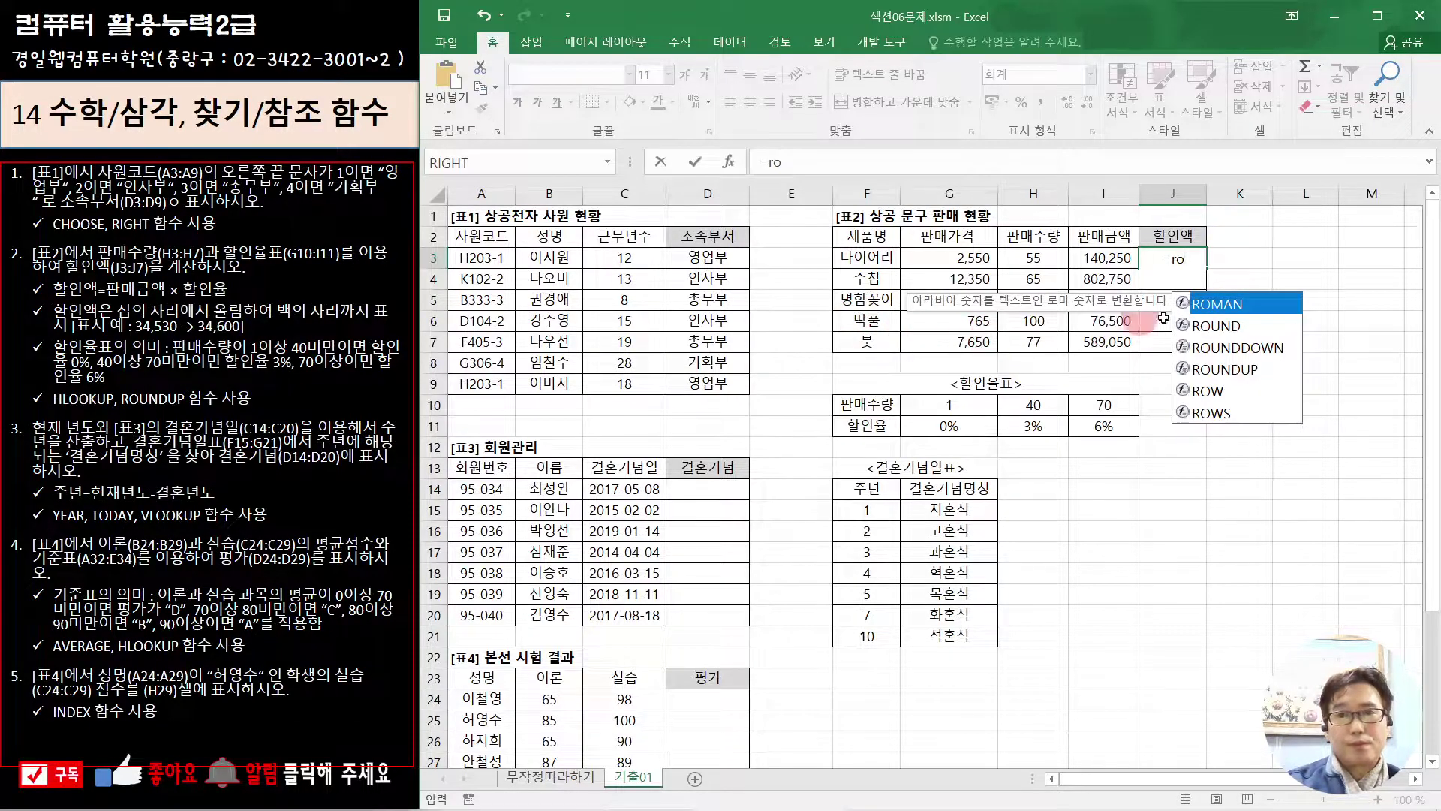
pyautogui.click(1234, 328)
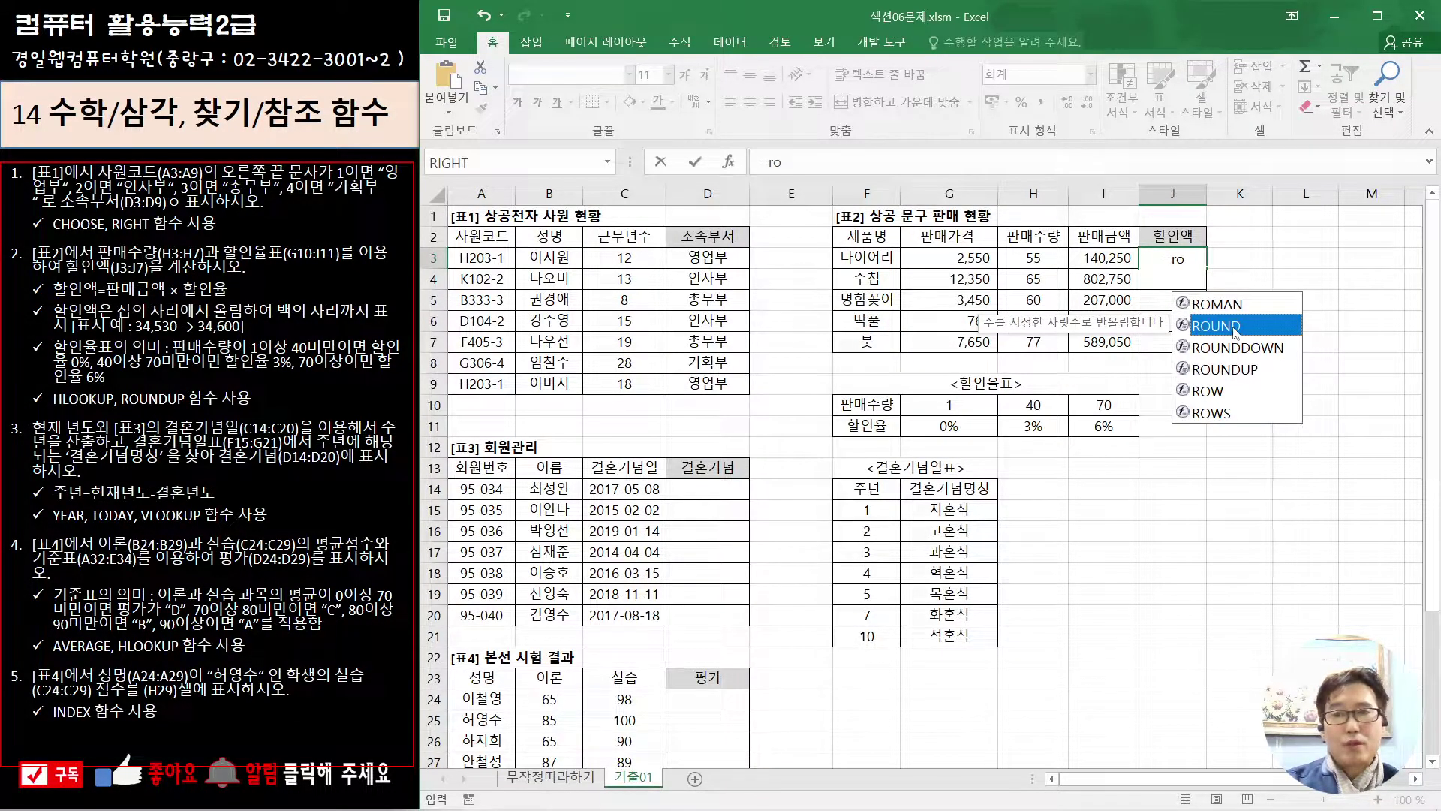
pyautogui.click(1256, 354)
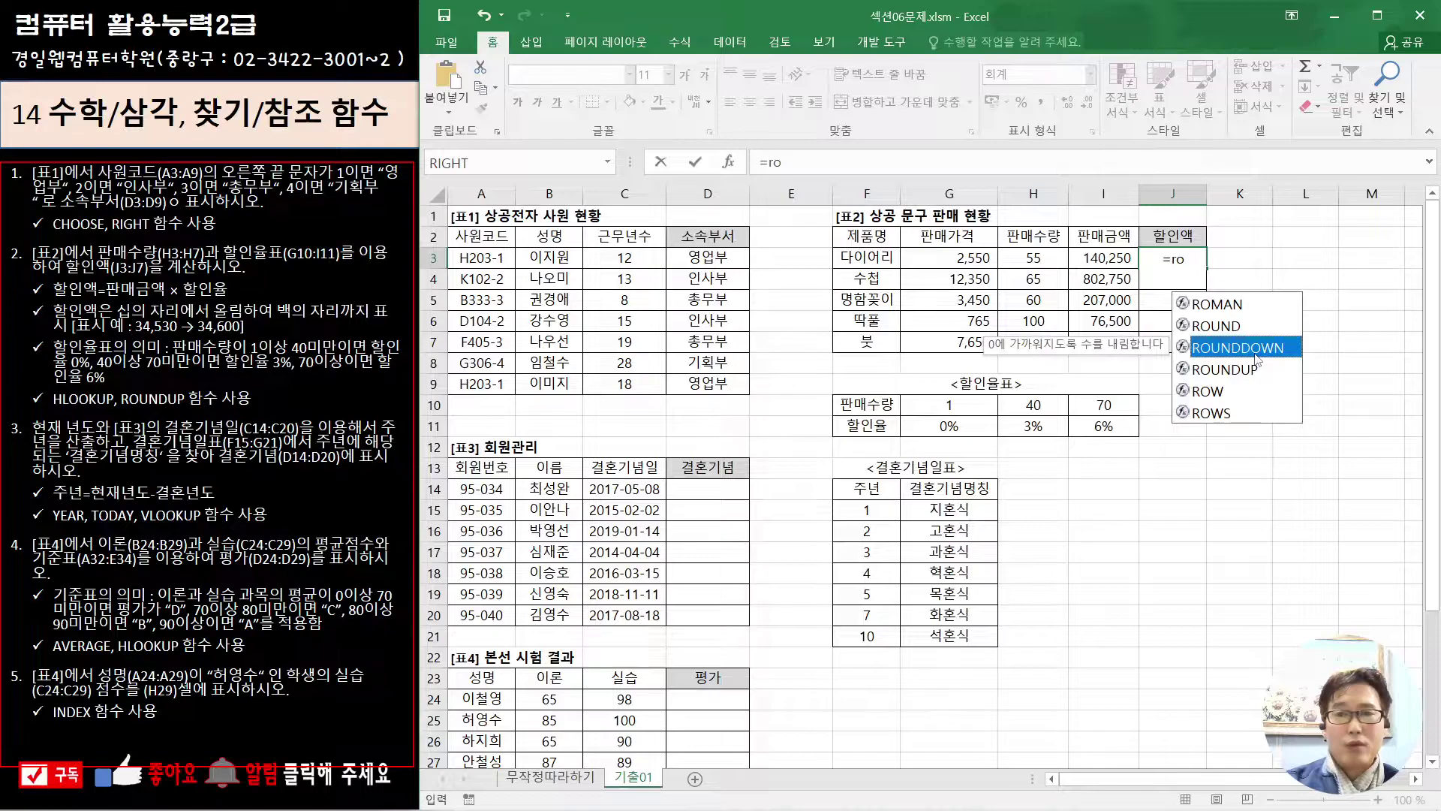
pyautogui.click(1255, 370)
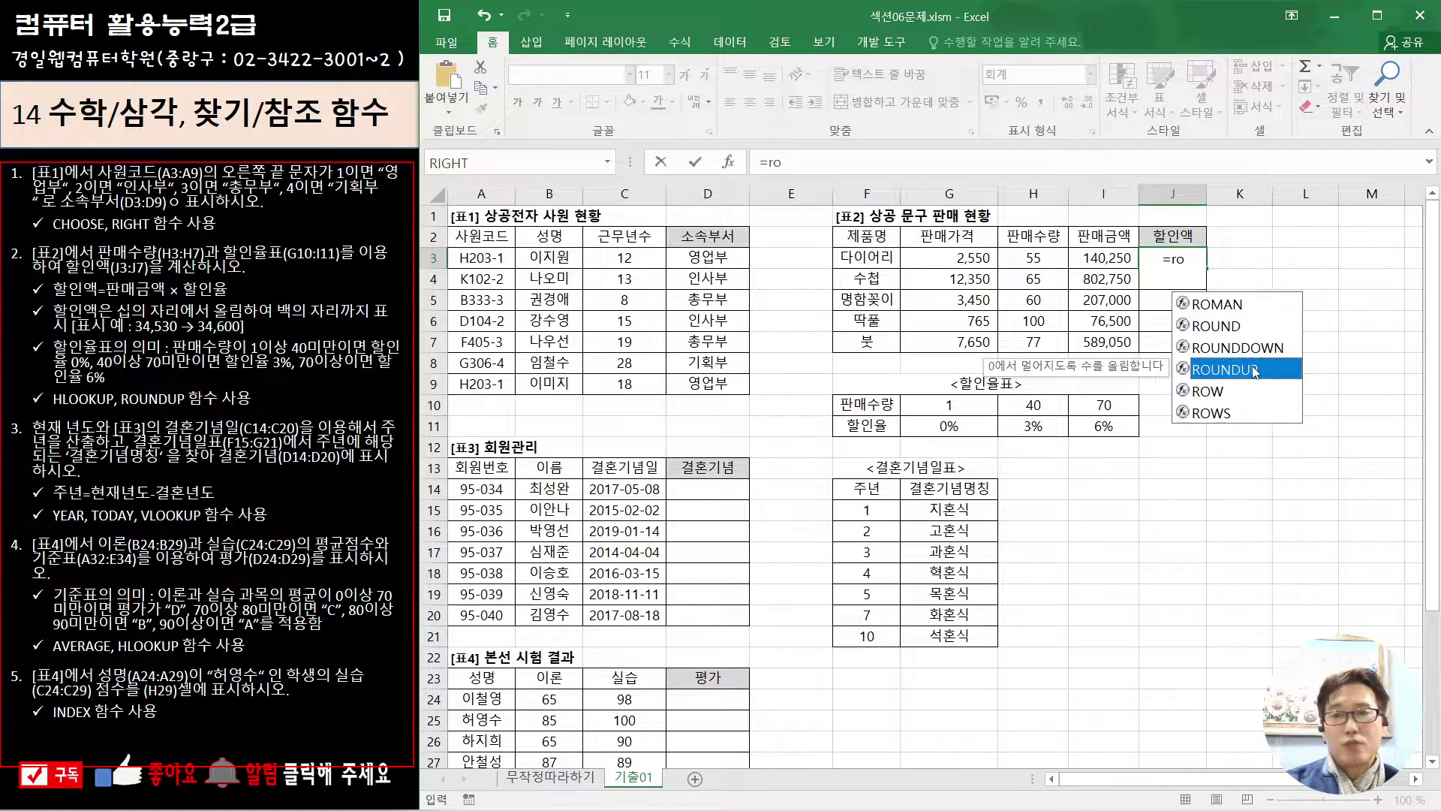
pyautogui.doubleClick(1254, 370)
pyautogui.click(731, 161)
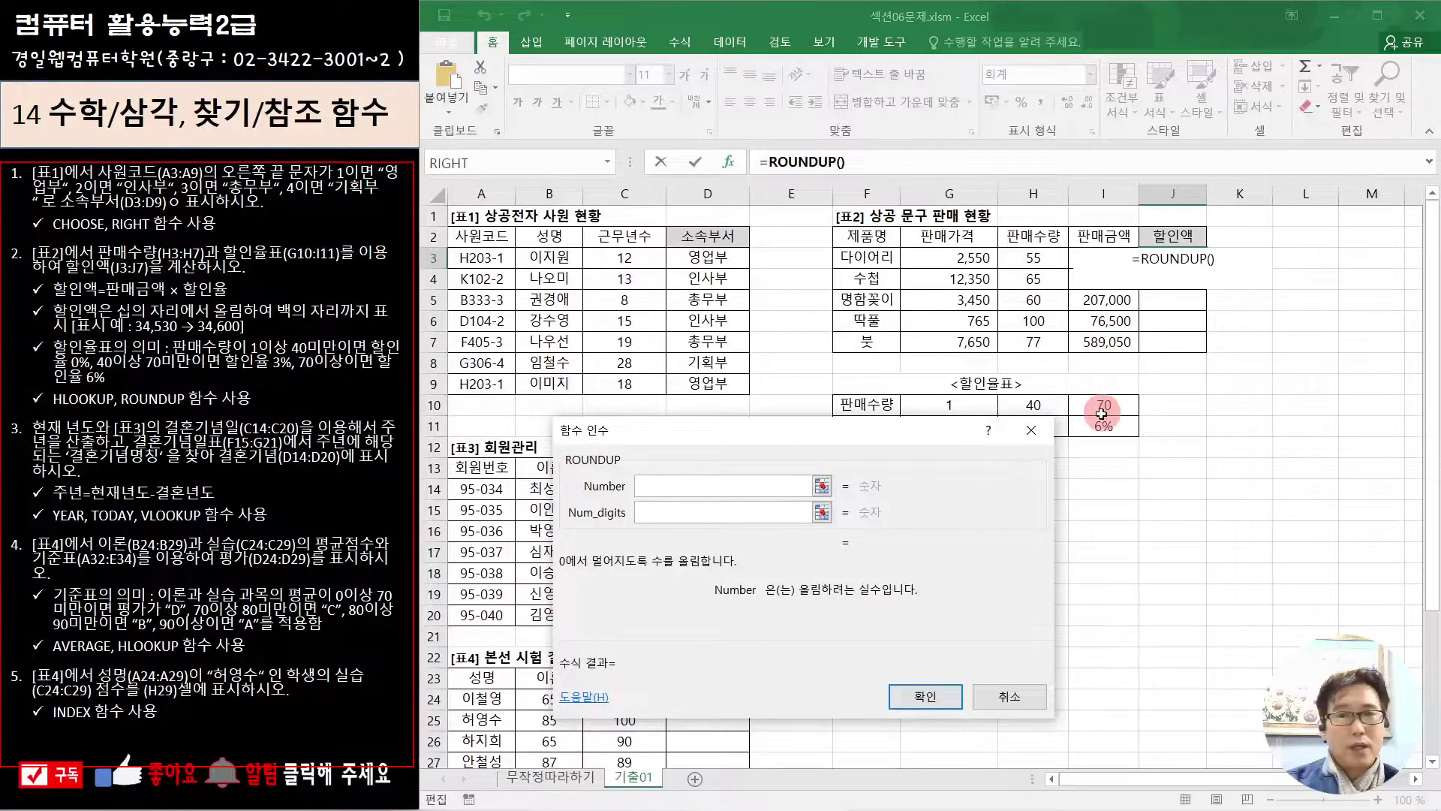
# Set ROUNDUP's number to I3 multiplied by a nested HLOOKUP function
pyautogui.click(1094, 258)
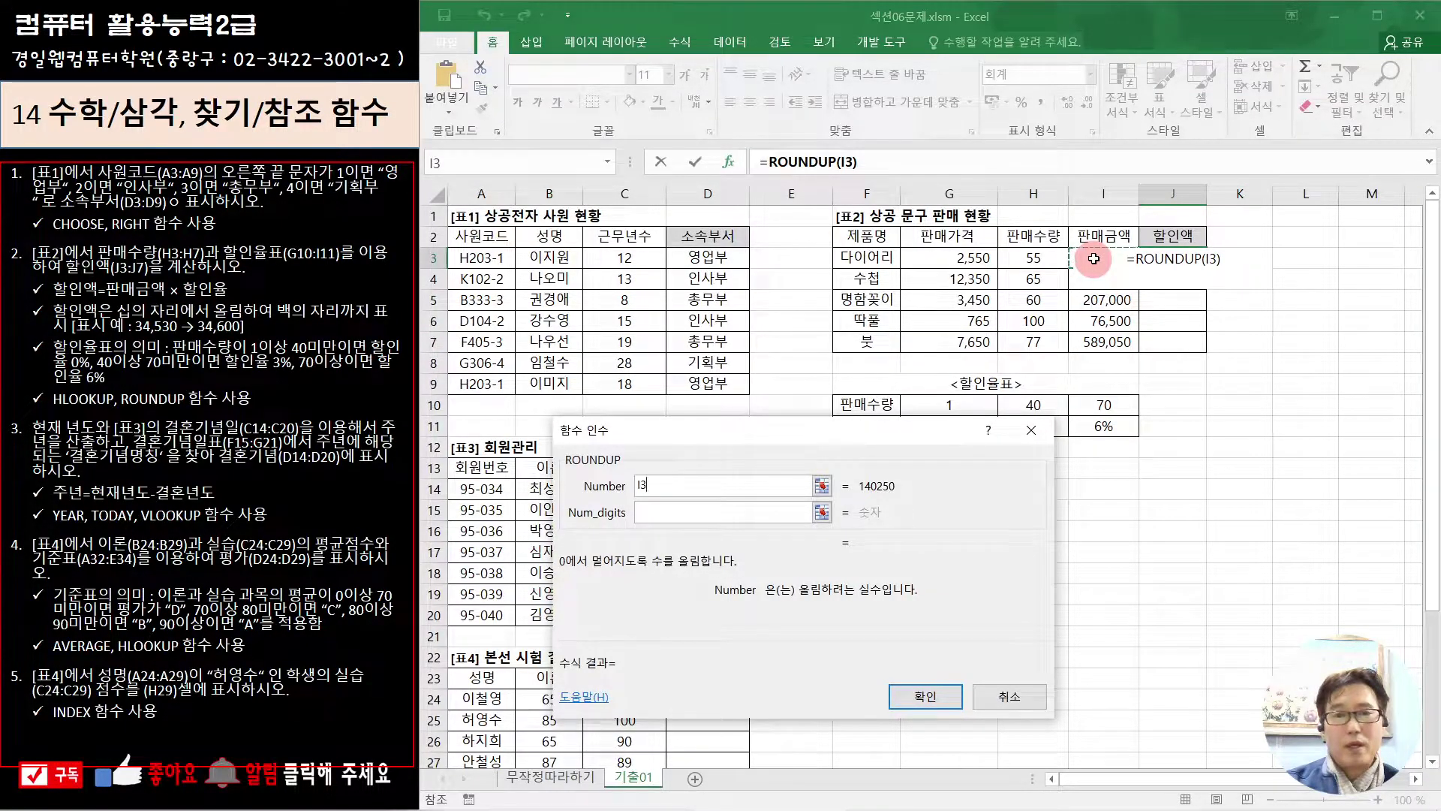
pyautogui.write('*')
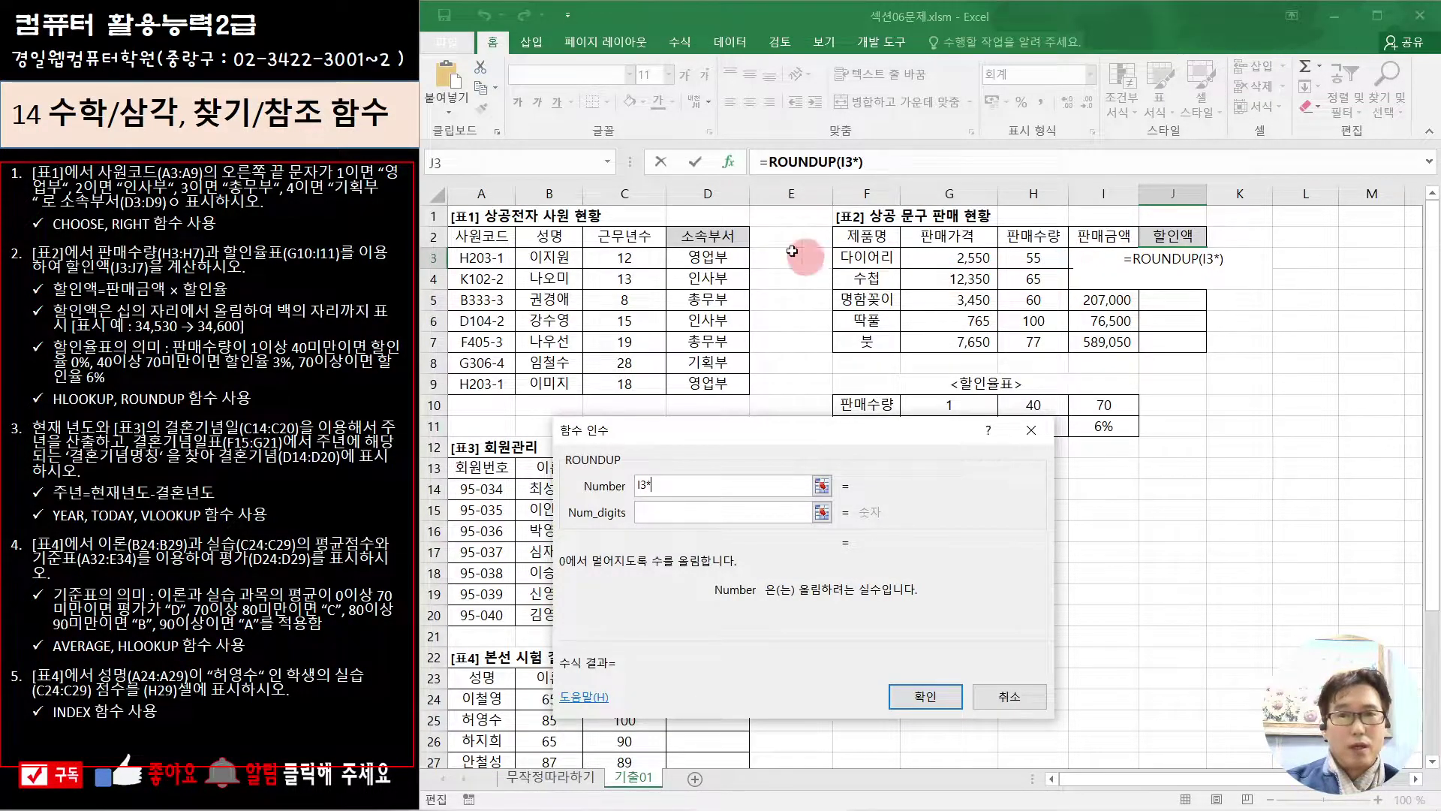
pyautogui.click(608, 163)
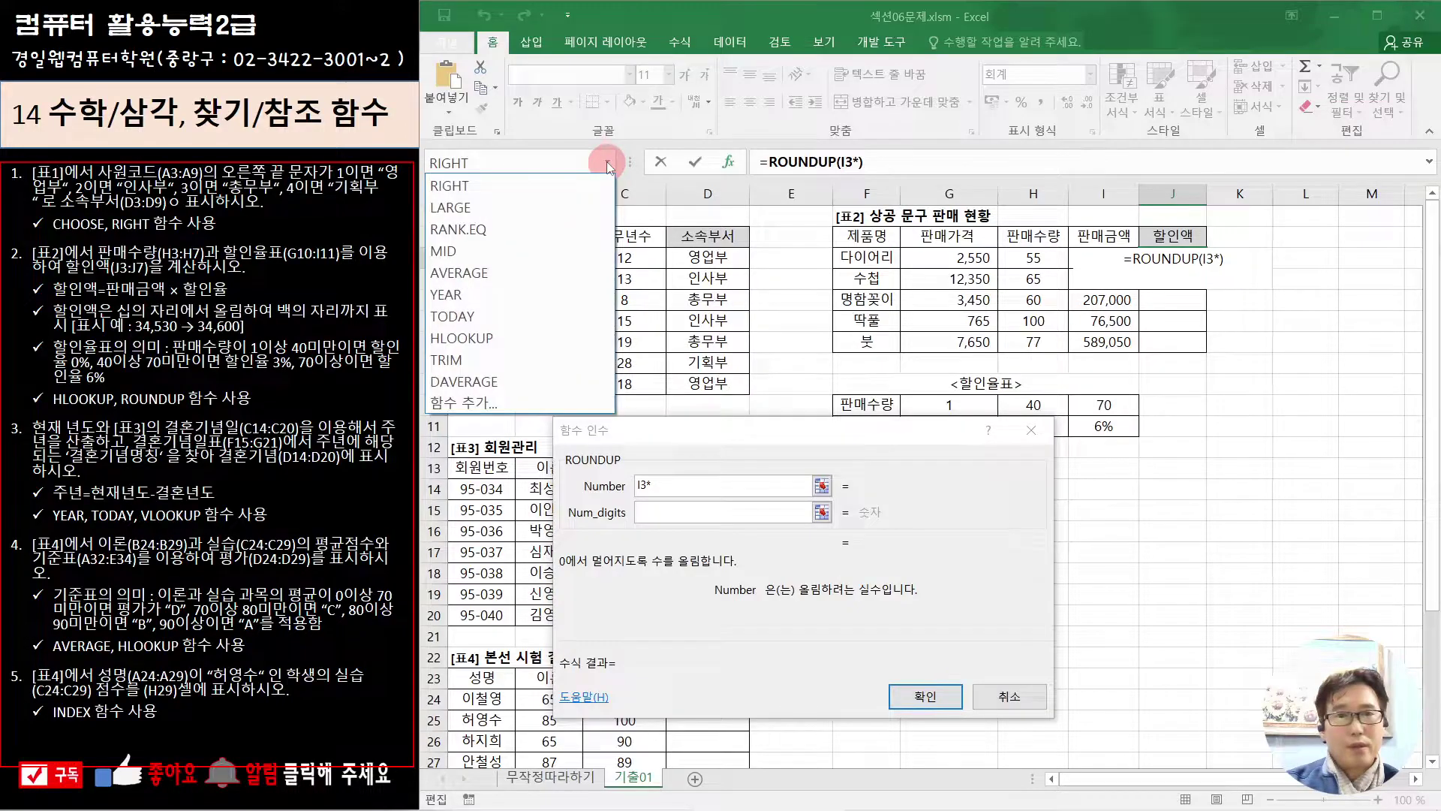
pyautogui.click(512, 339)
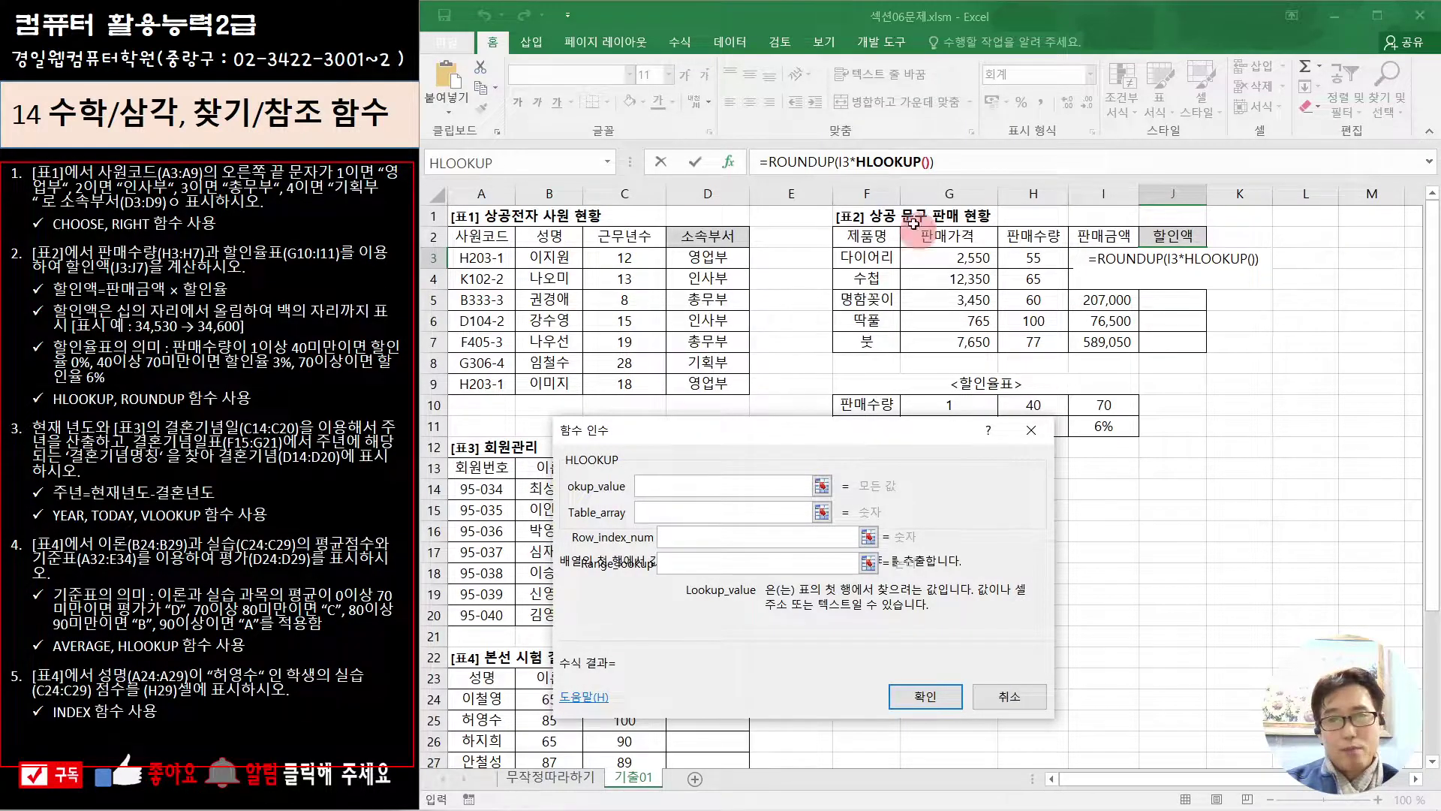
pyautogui.click(884, 163)
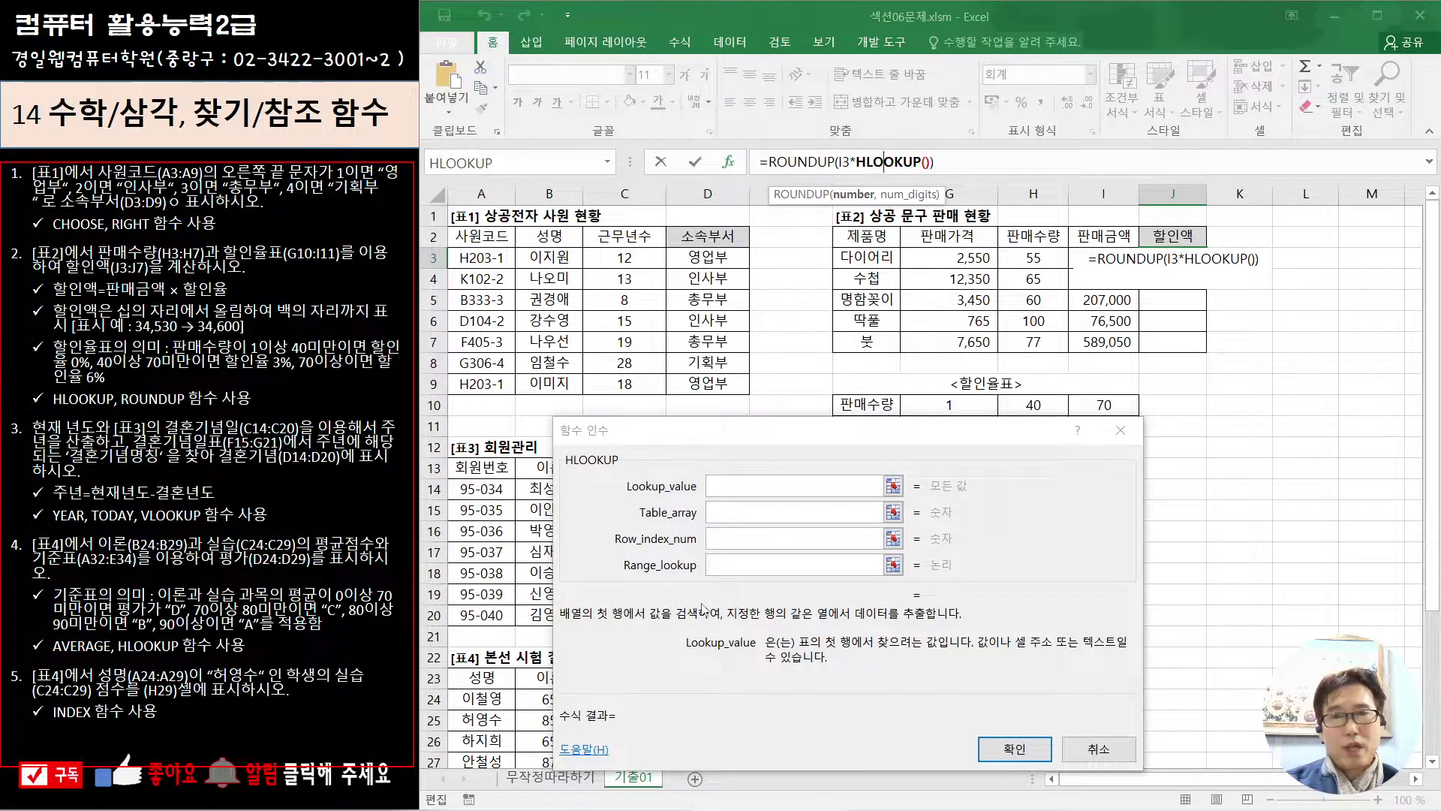
# Set HLOOKUP's lookup value to H3 and its table array to the absolute range $F$10:$I$11
pyautogui.click(811, 485)
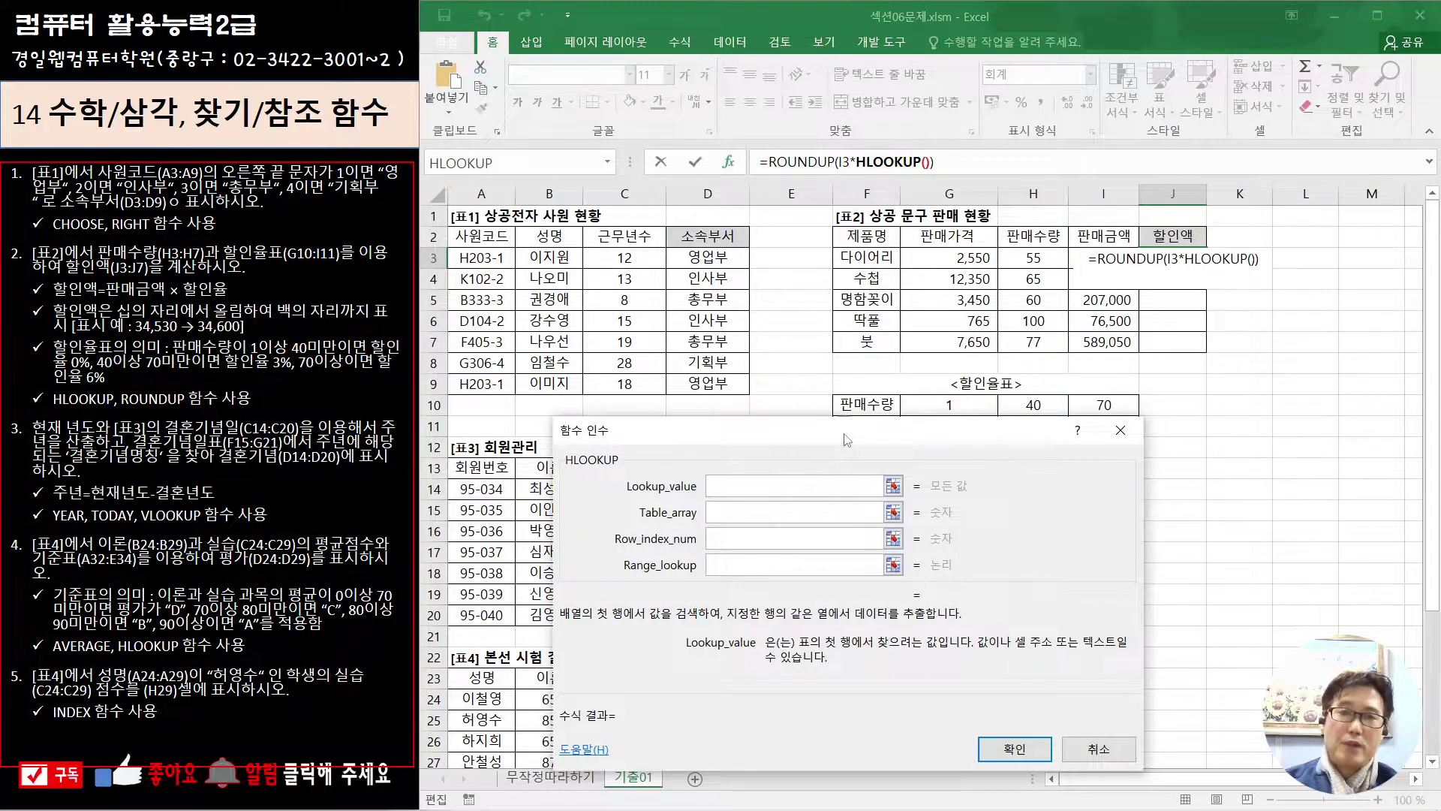
pyautogui.moveTo(844, 437); pyautogui.dragTo(962, 470)
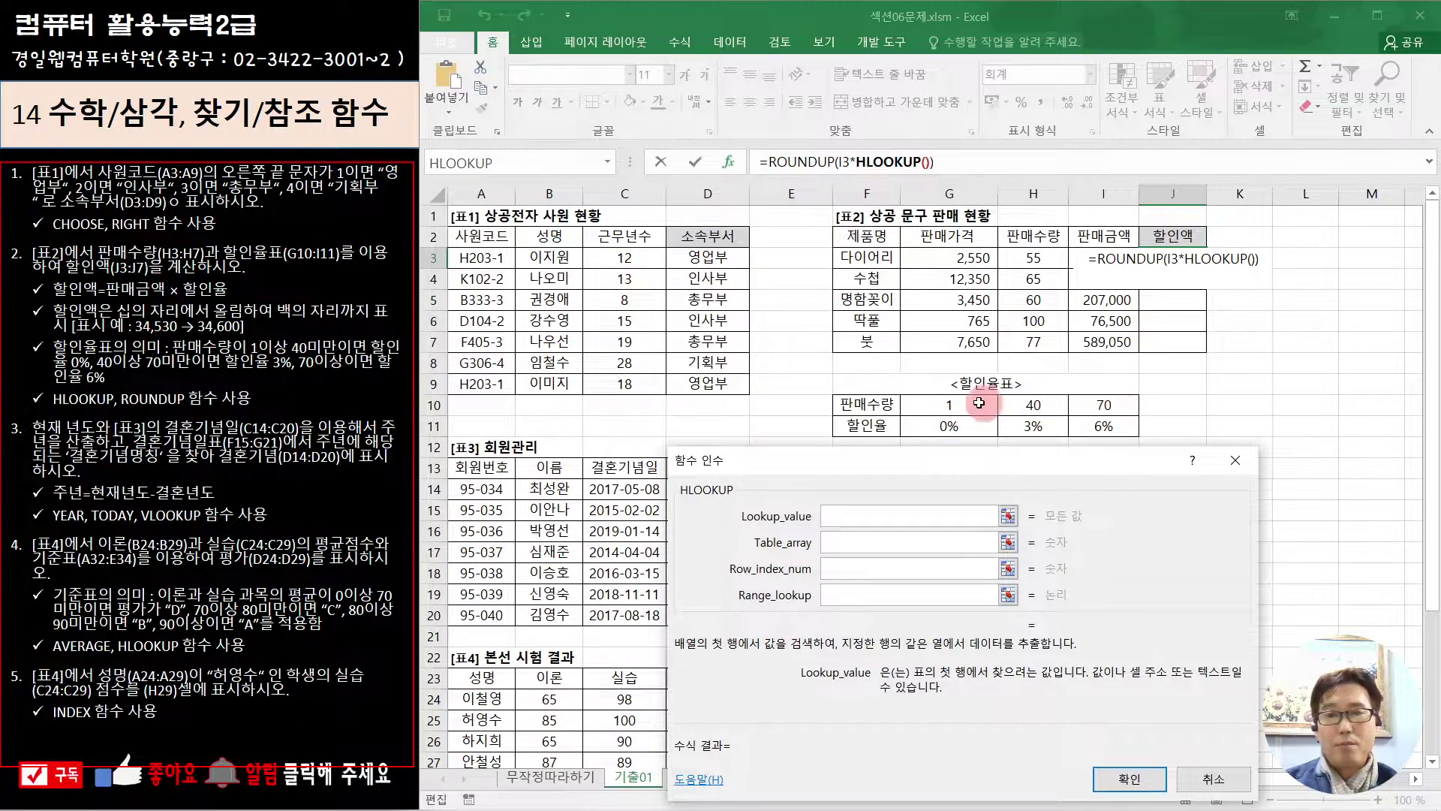
pyautogui.moveTo(1038, 460); pyautogui.dragTo(849, 471)
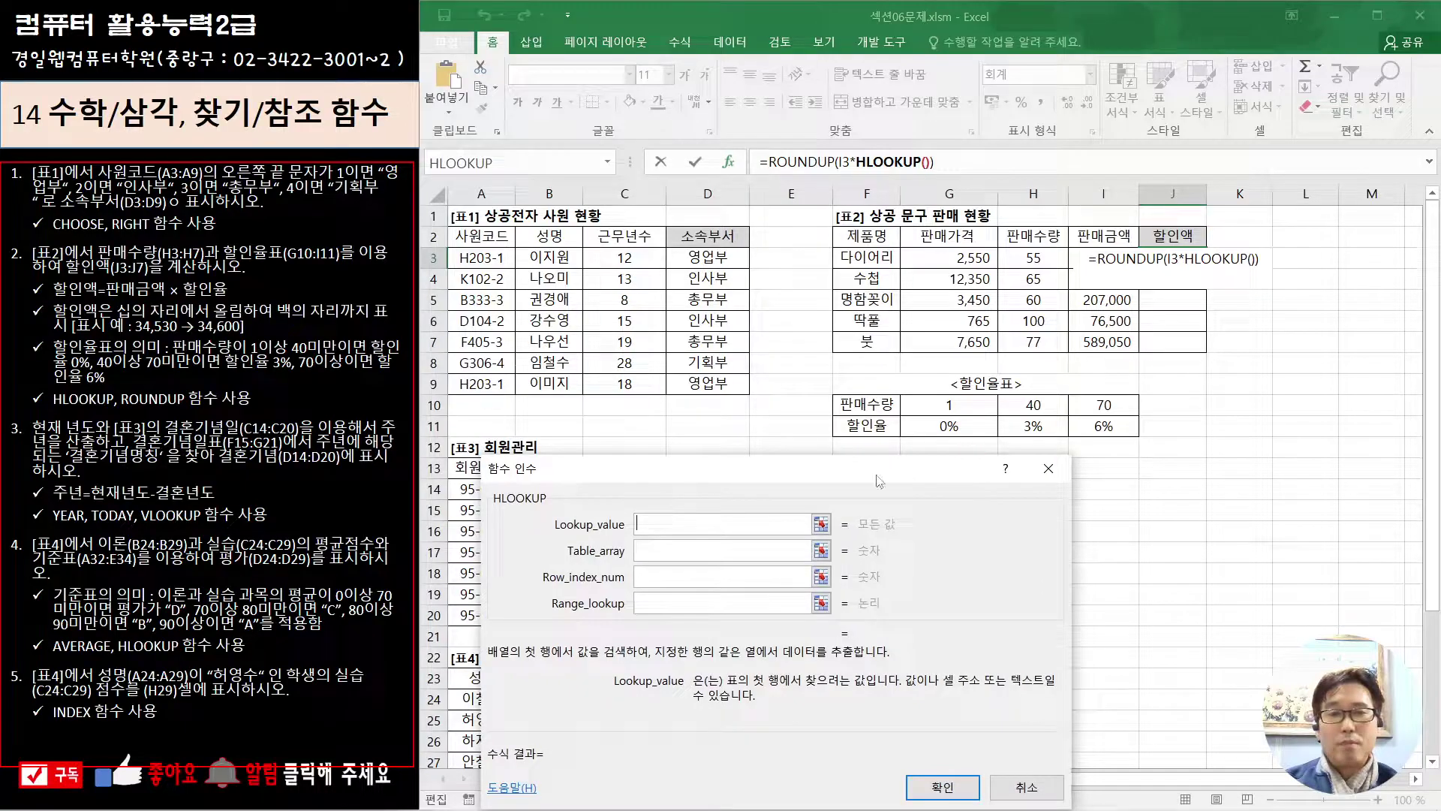
pyautogui.click(1030, 259)
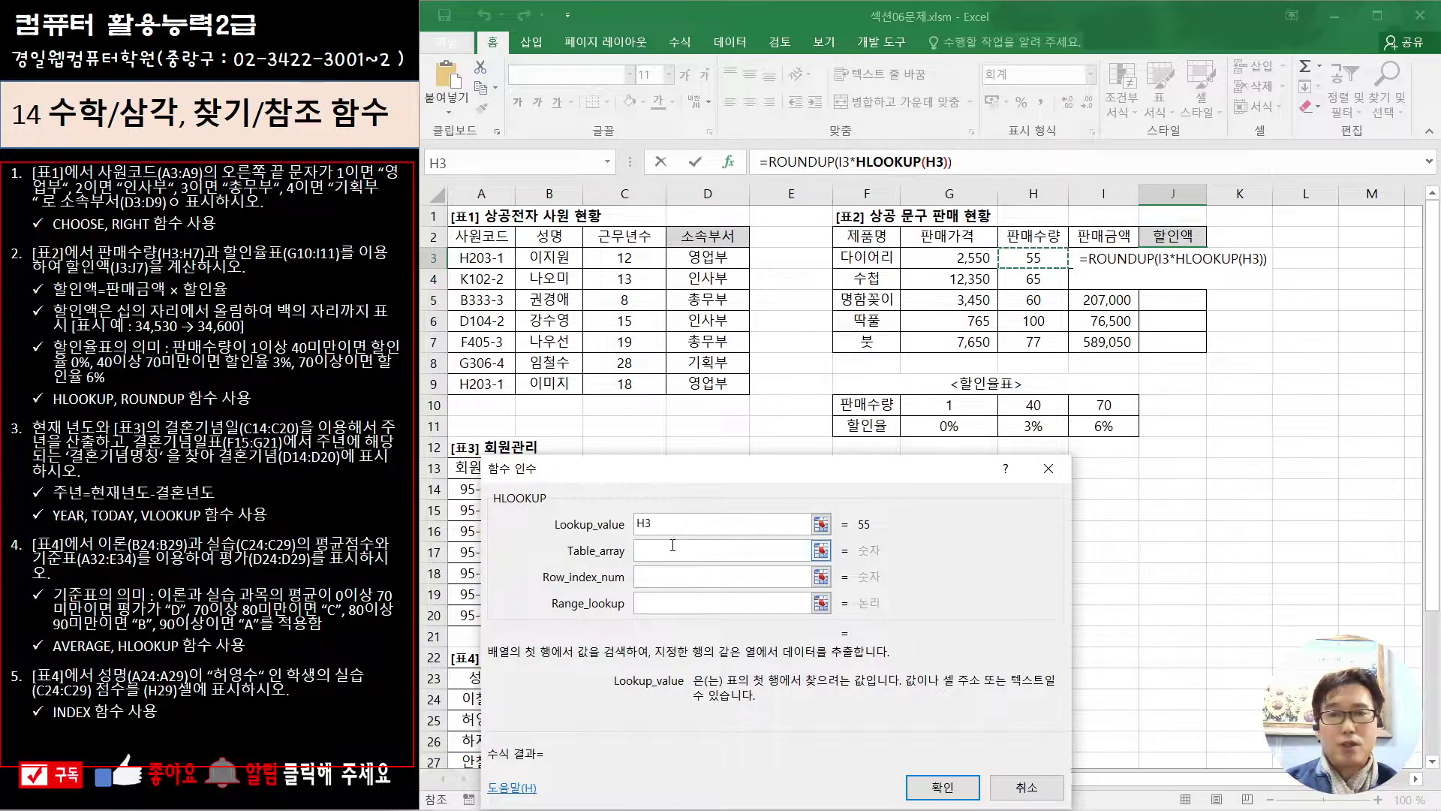
pyautogui.press('Tab')
pyautogui.moveTo(855, 406); pyautogui.dragTo(1109, 429)
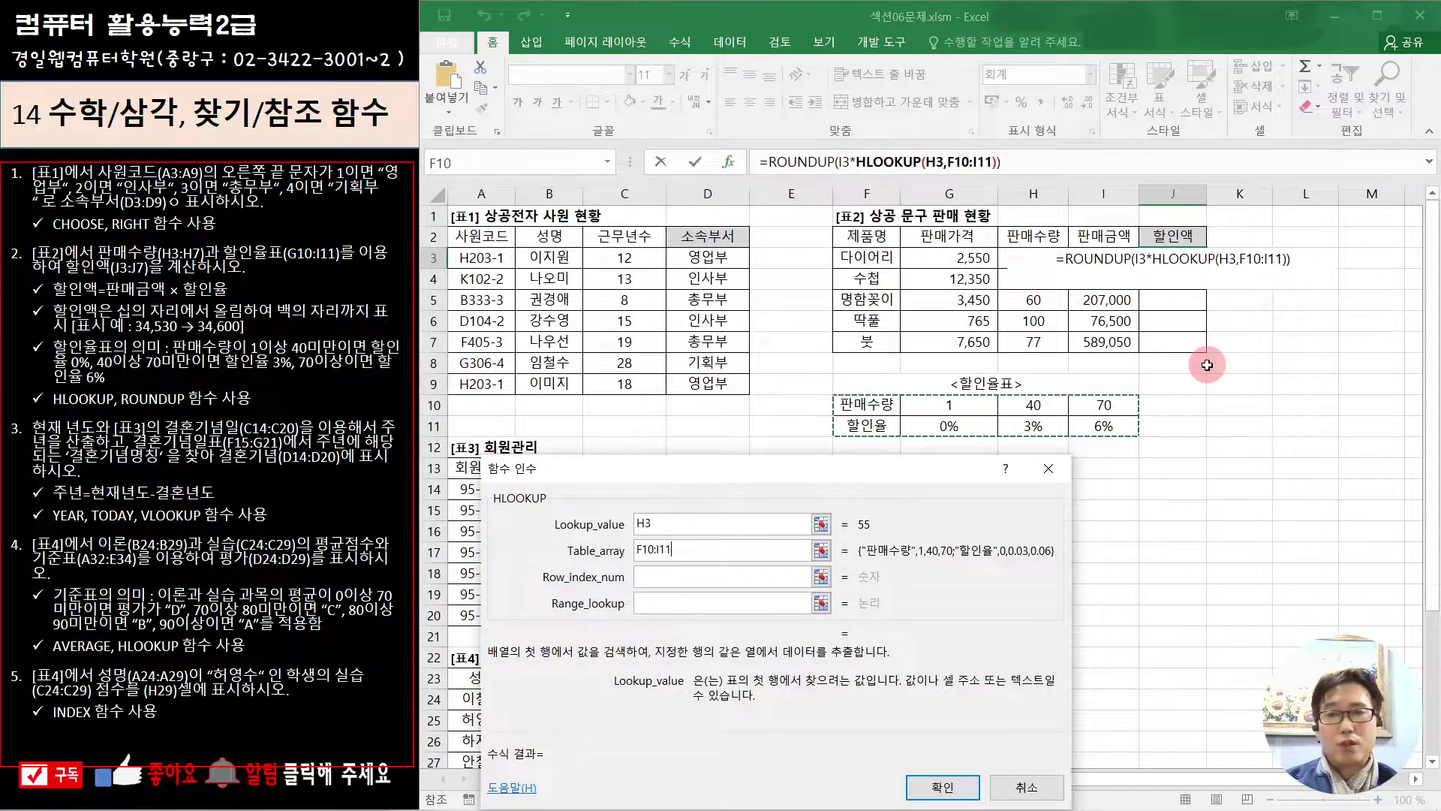
pyautogui.press('F4')
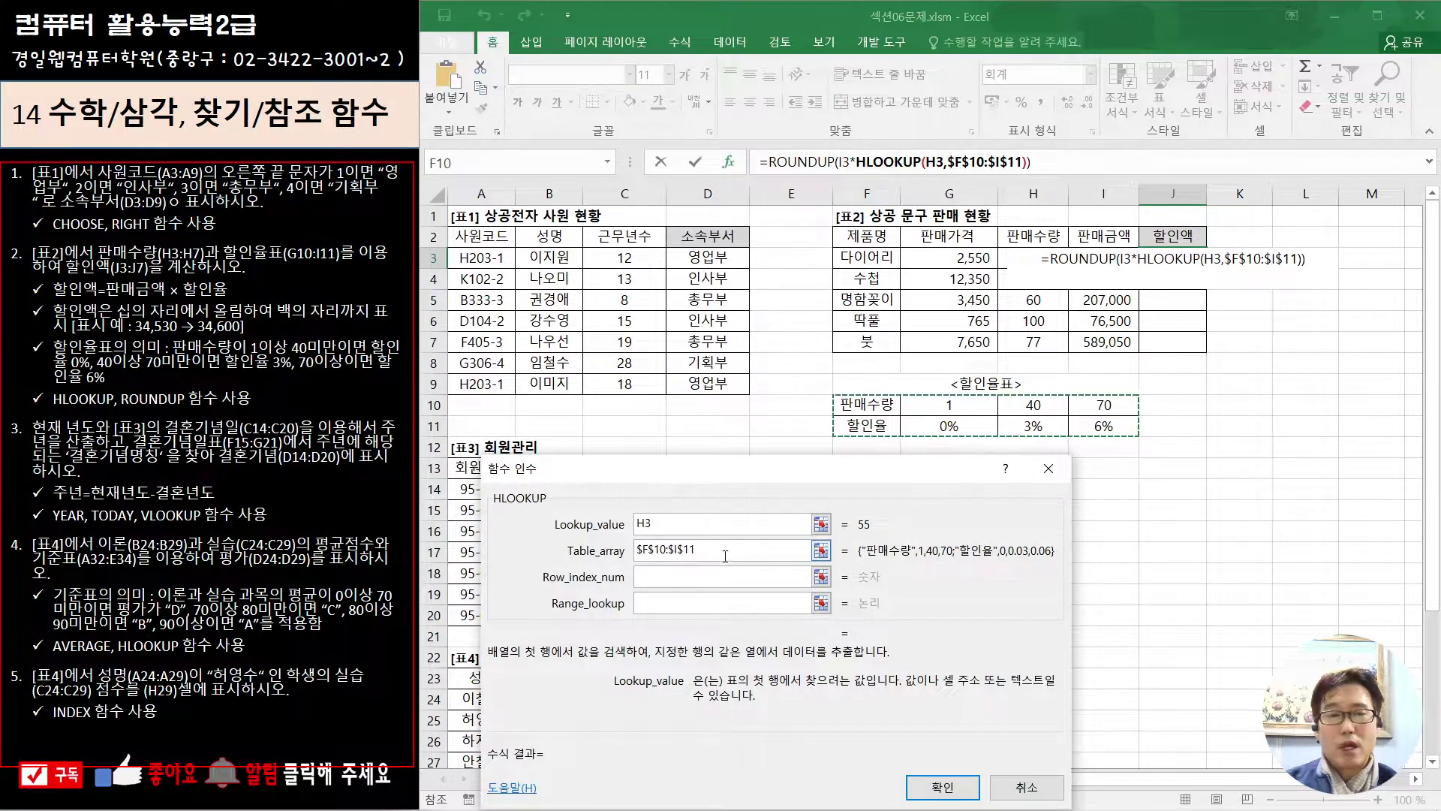
# Set HLOOKUP's row index number to 2 and its range lookup to 1
pyautogui.click(771, 577)
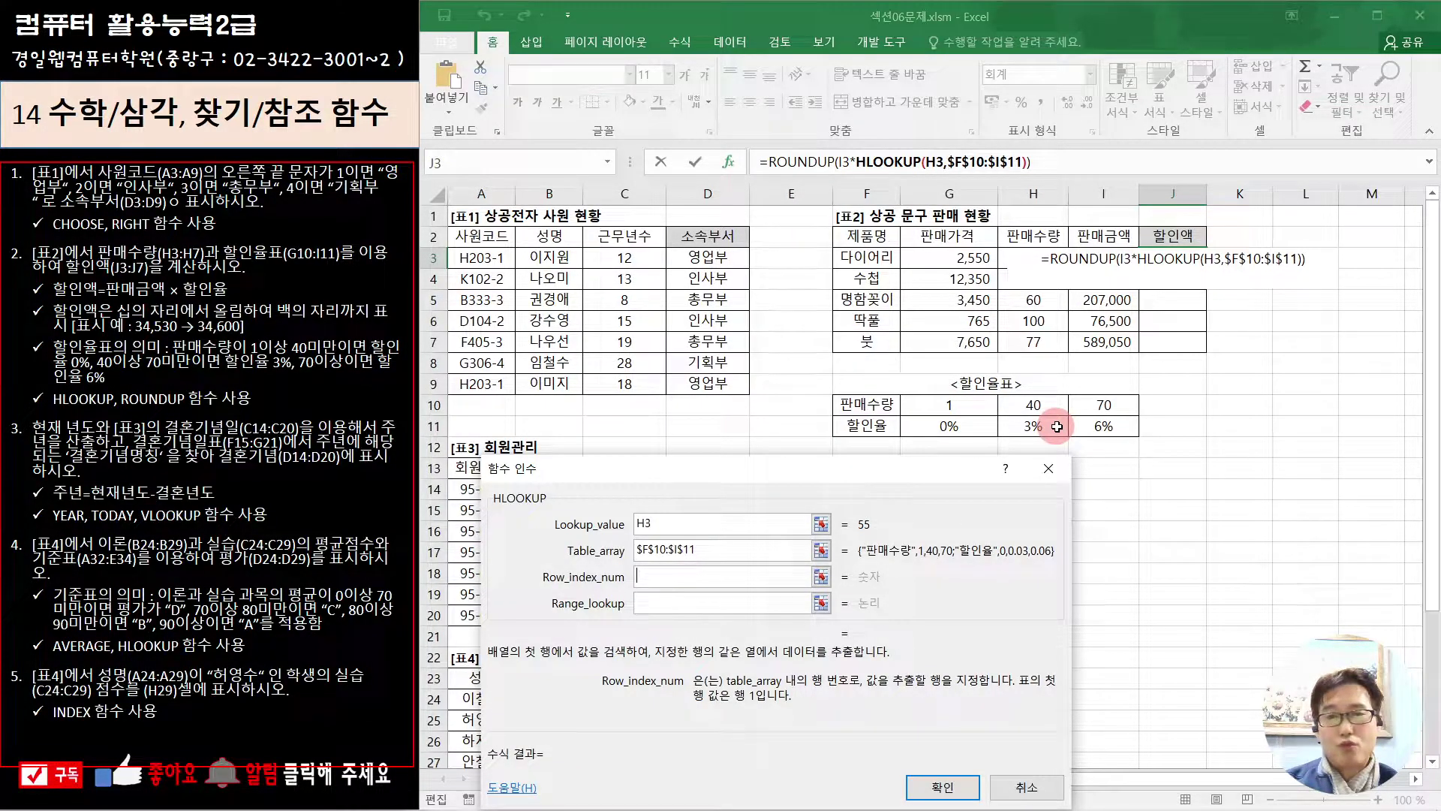
pyautogui.write('2')
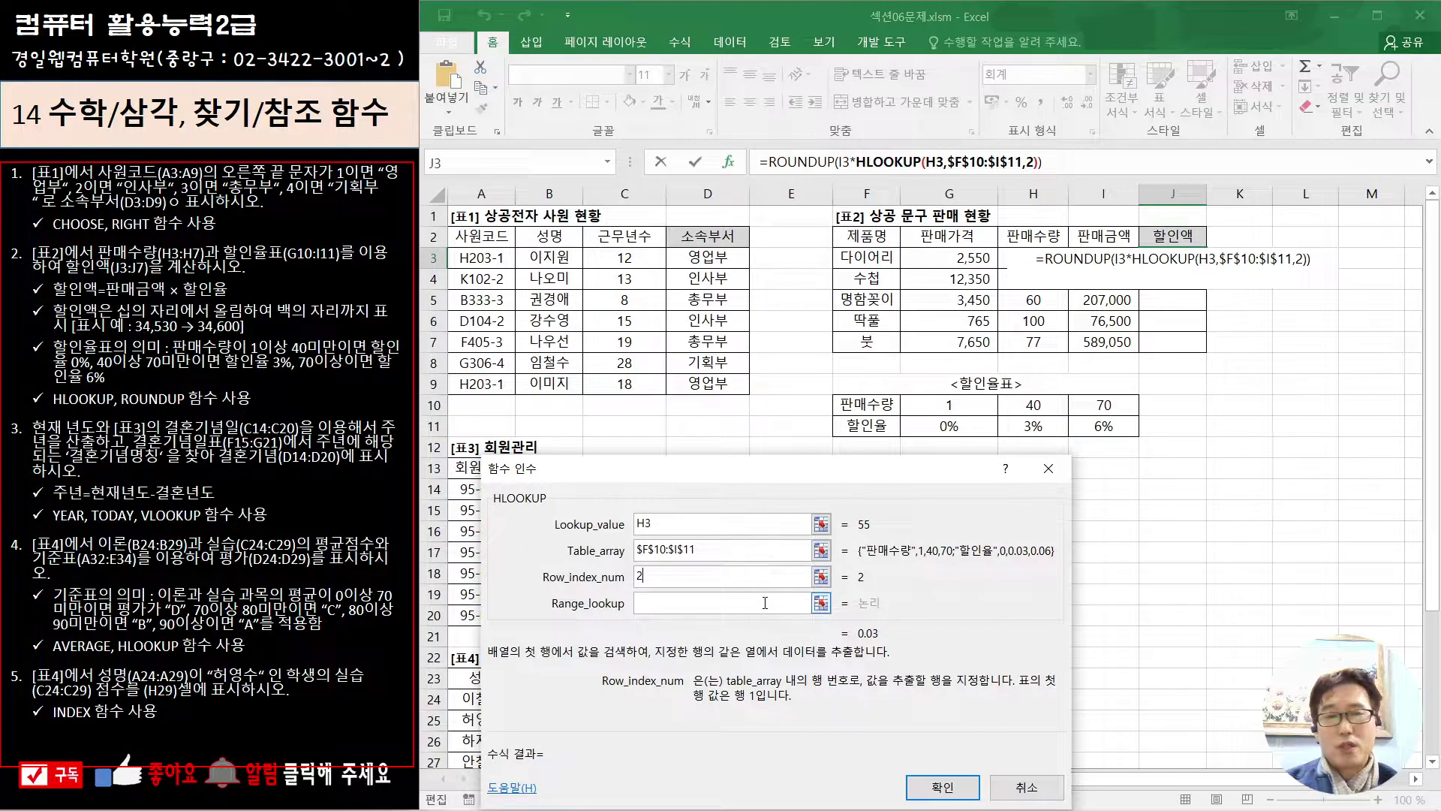
pyautogui.click(765, 604)
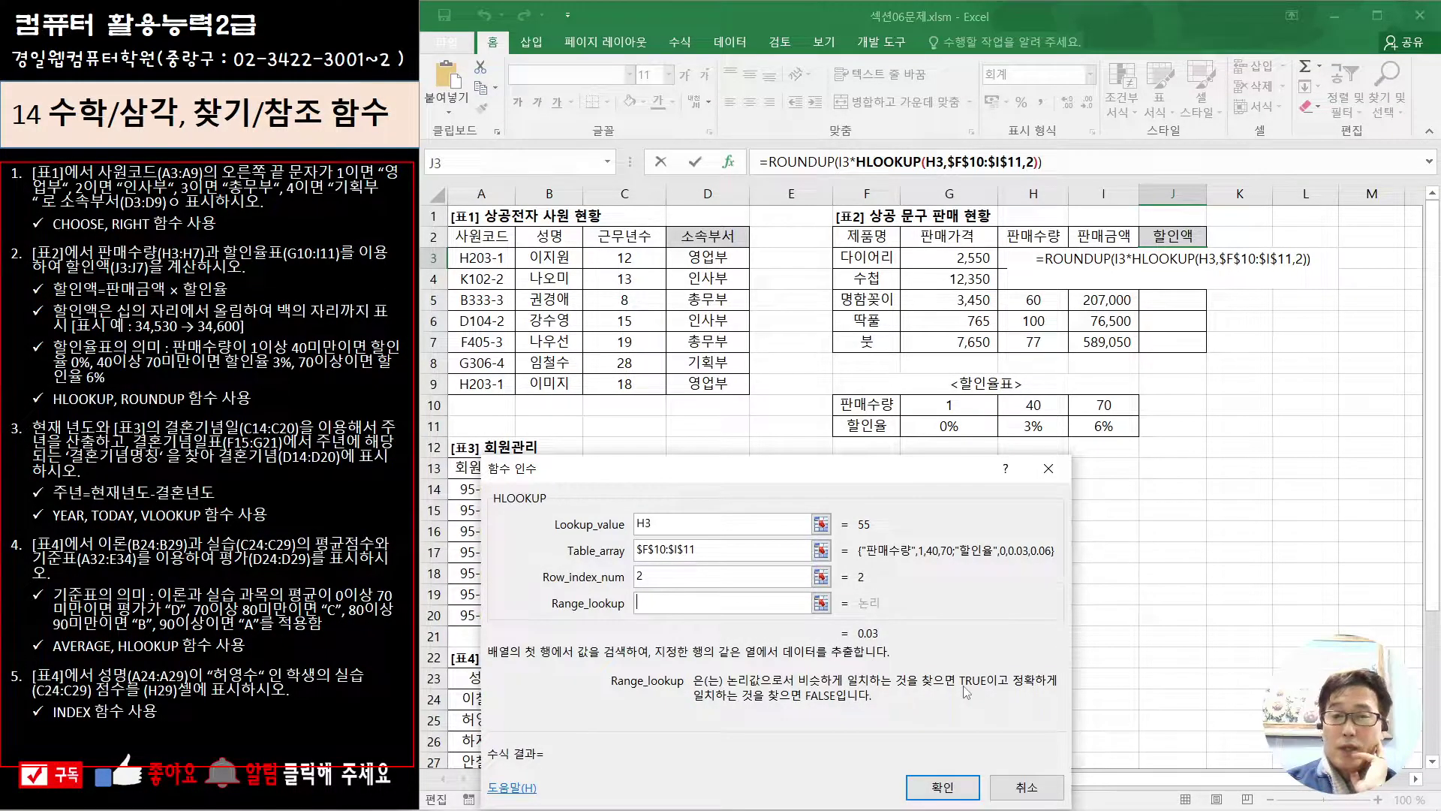
pyautogui.write('1')
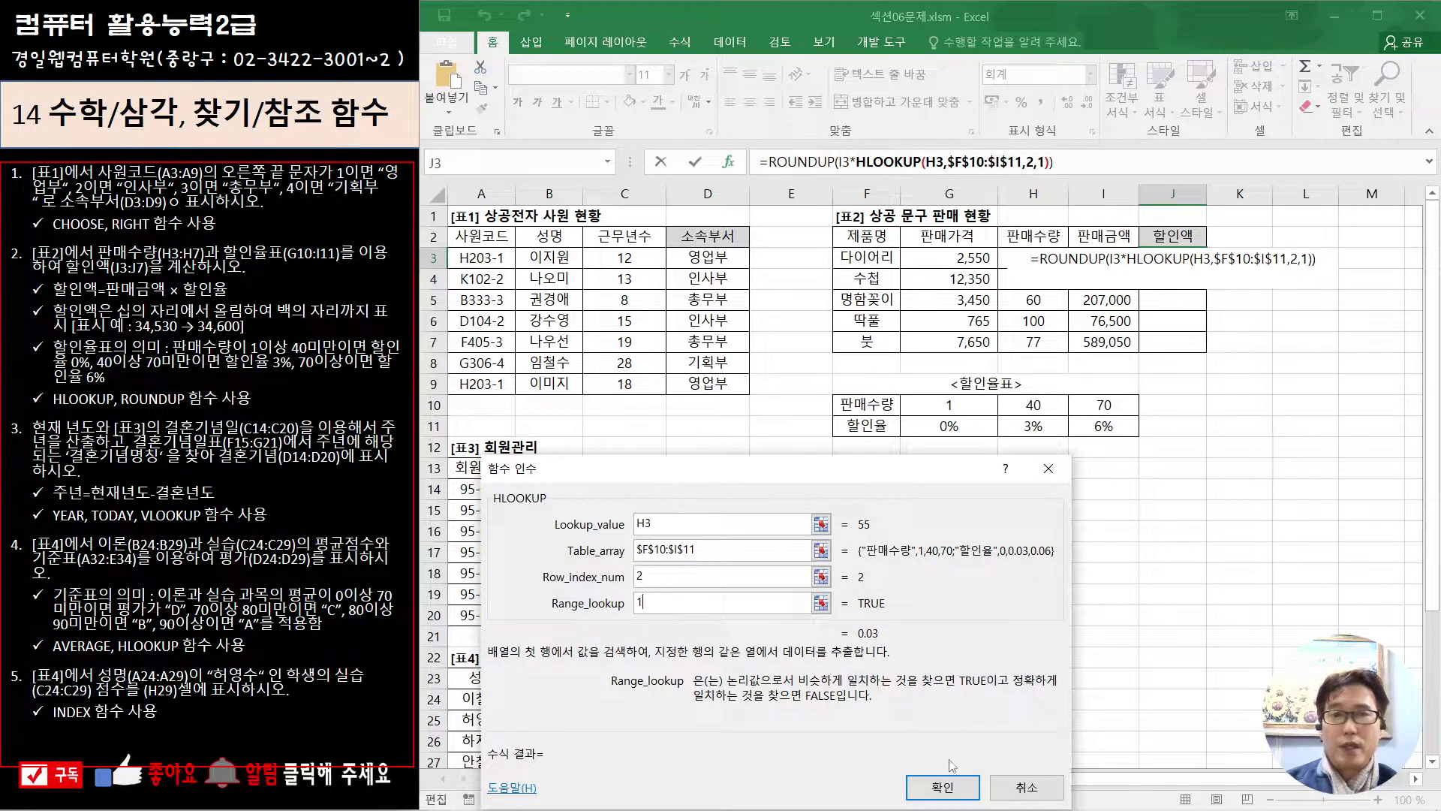
# Complete the ROUNDUP formula in J3 with -2 as Num_digits and fill it down the 할인액 column to J7
pyautogui.click(797, 163)
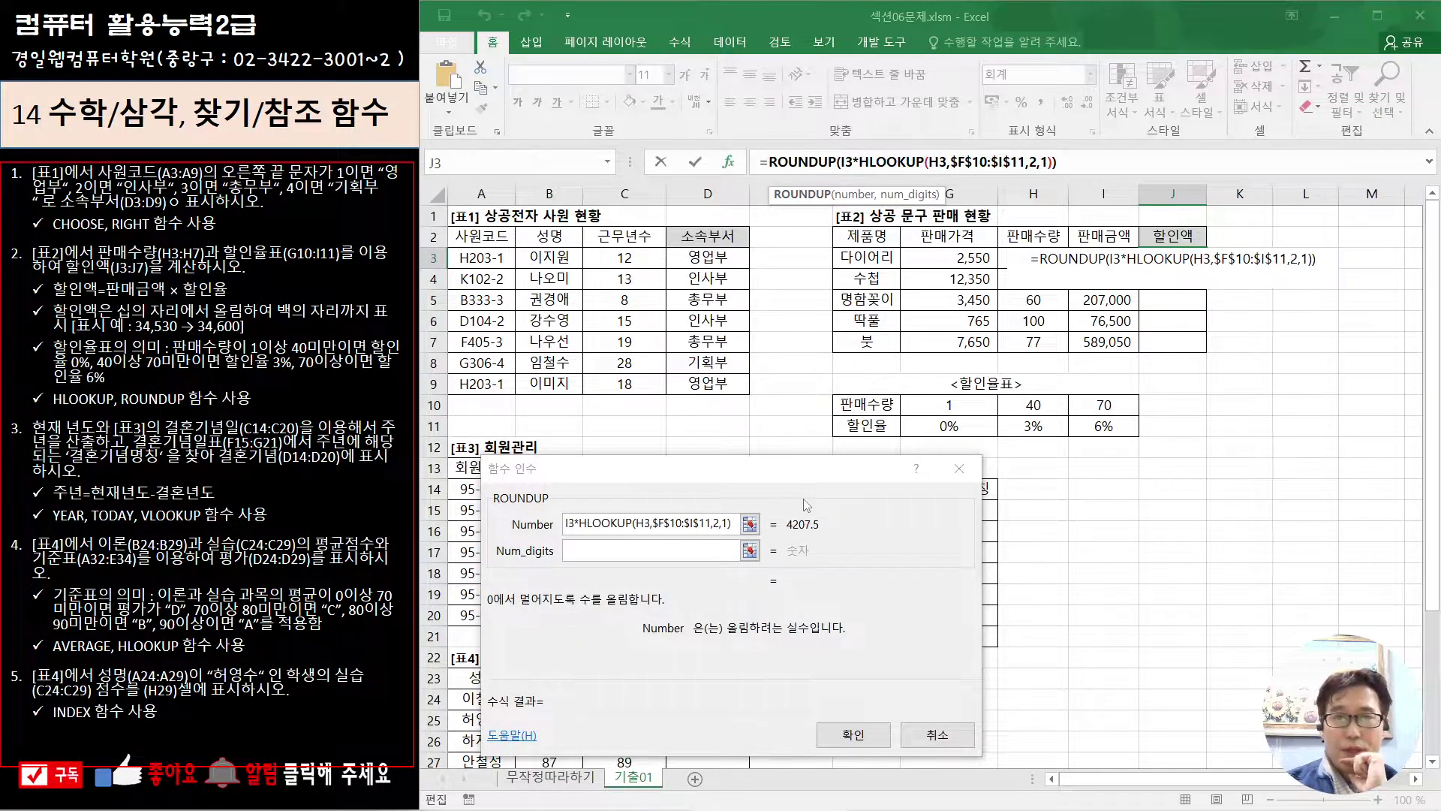
pyautogui.click(638, 551)
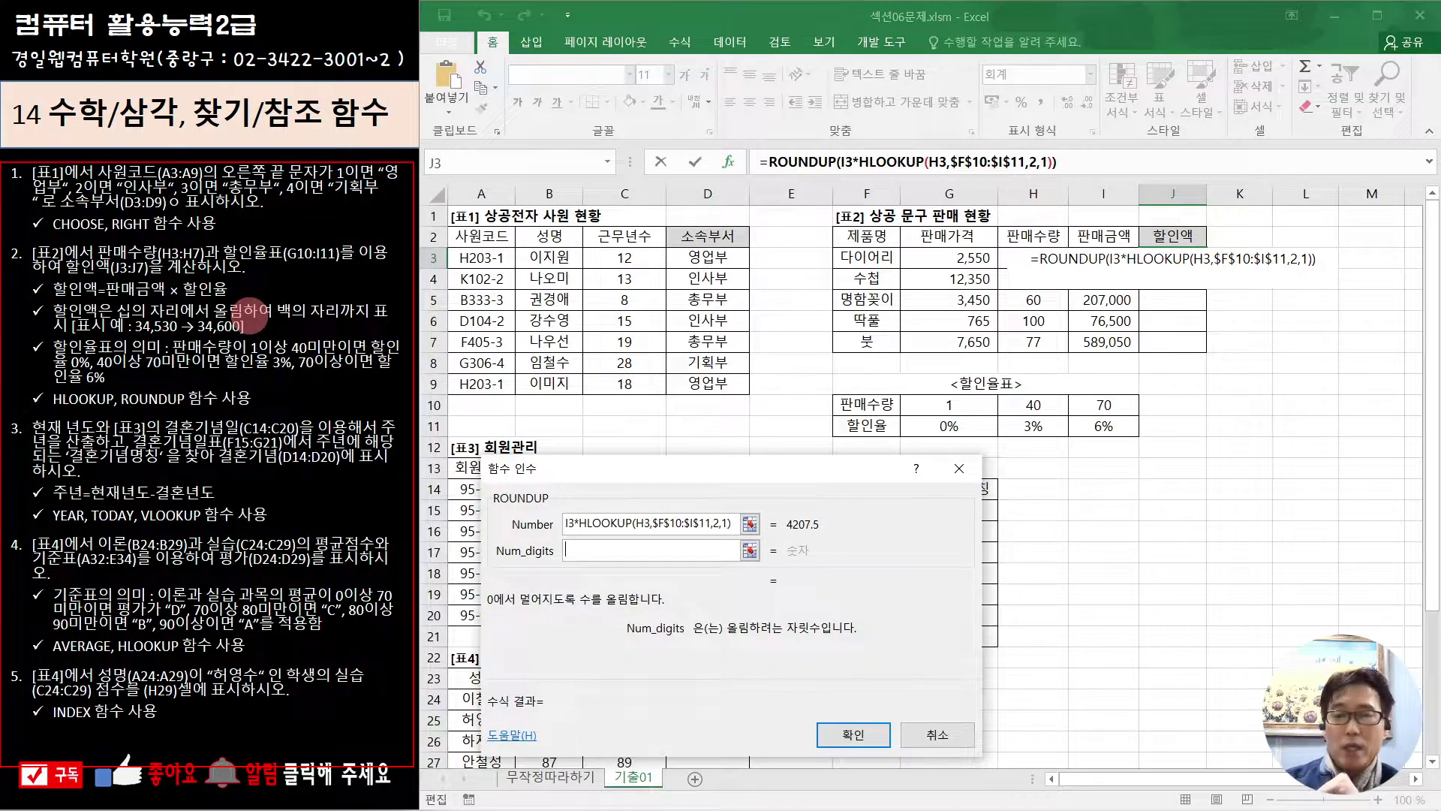
pyautogui.write('2')
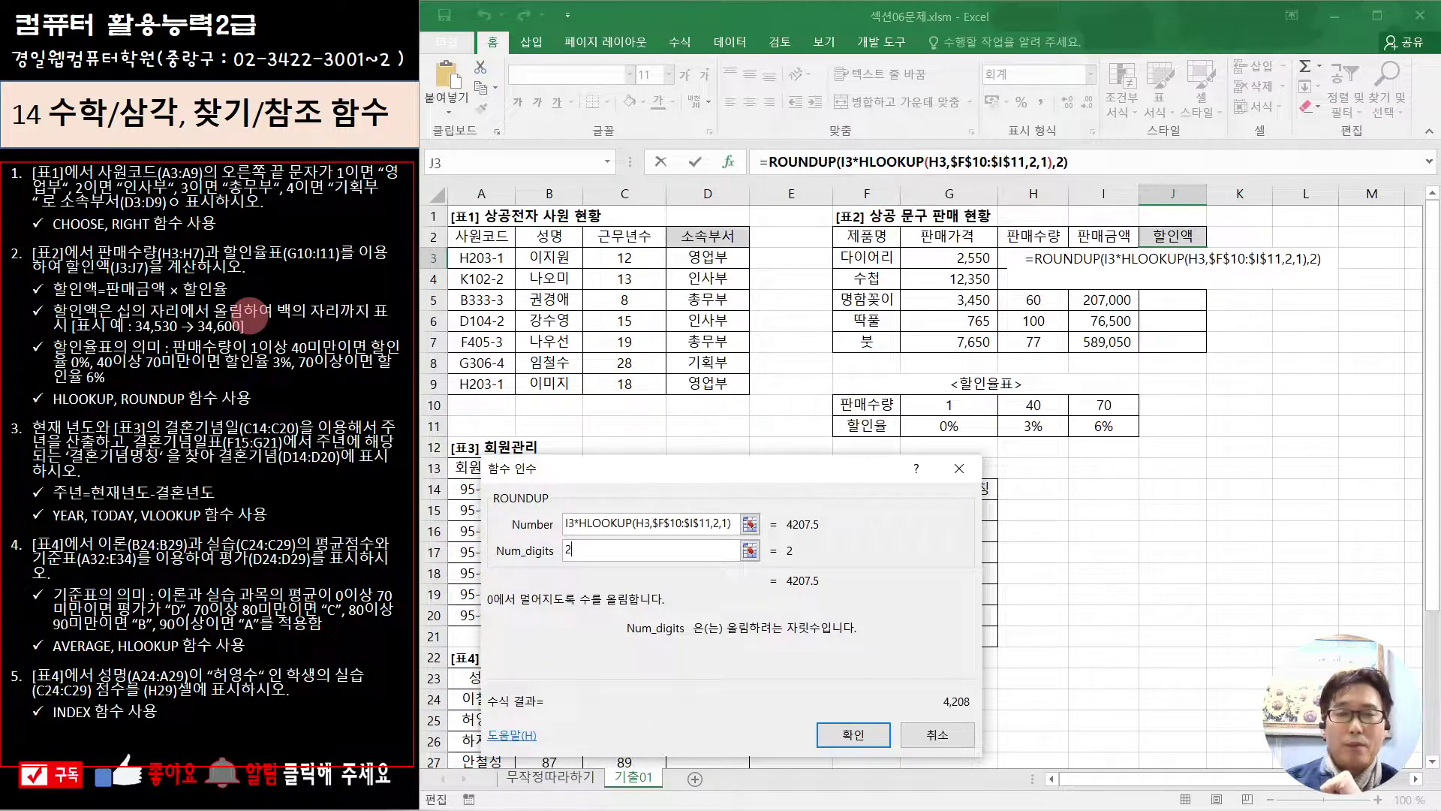
pyautogui.press('BackSpace')
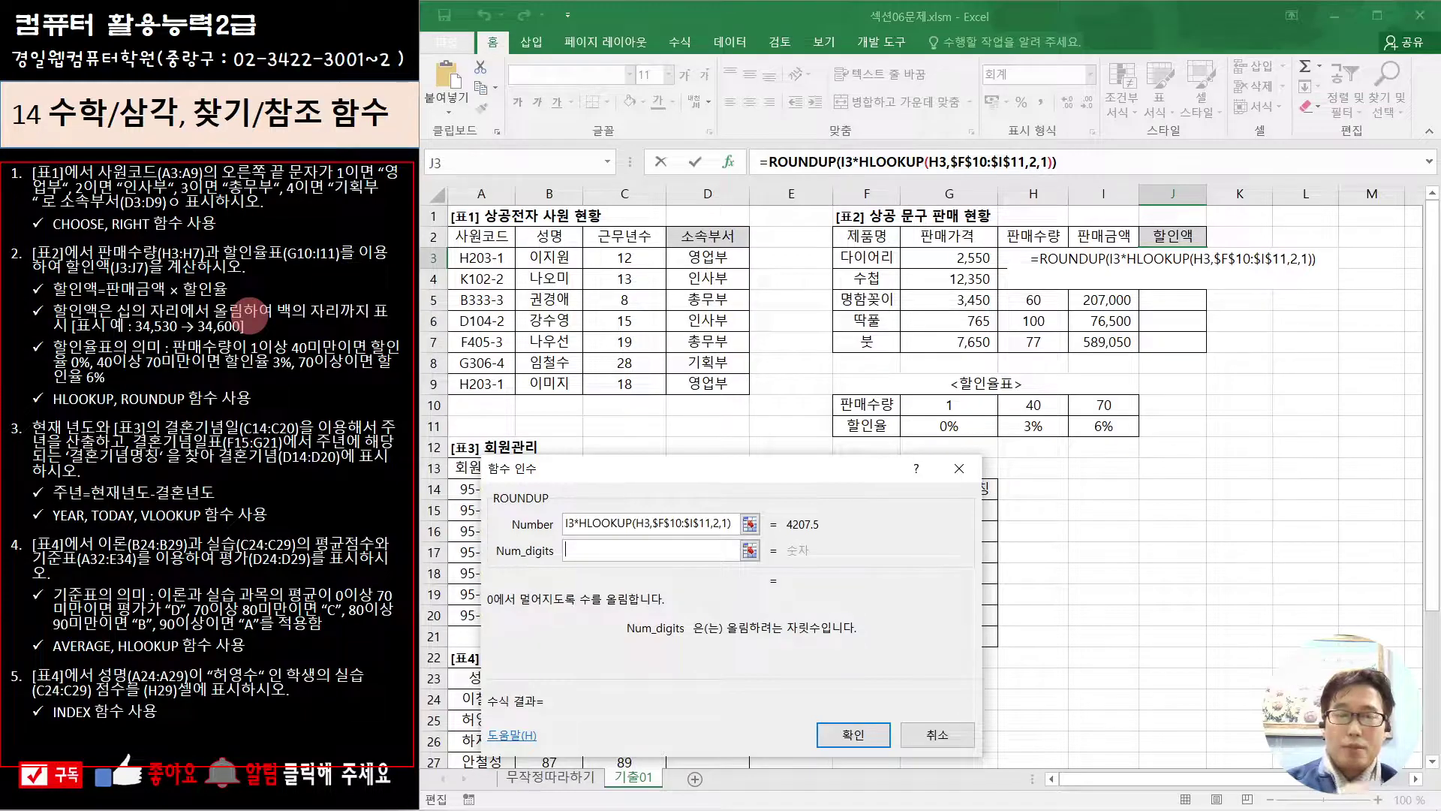
pyautogui.write('-2')
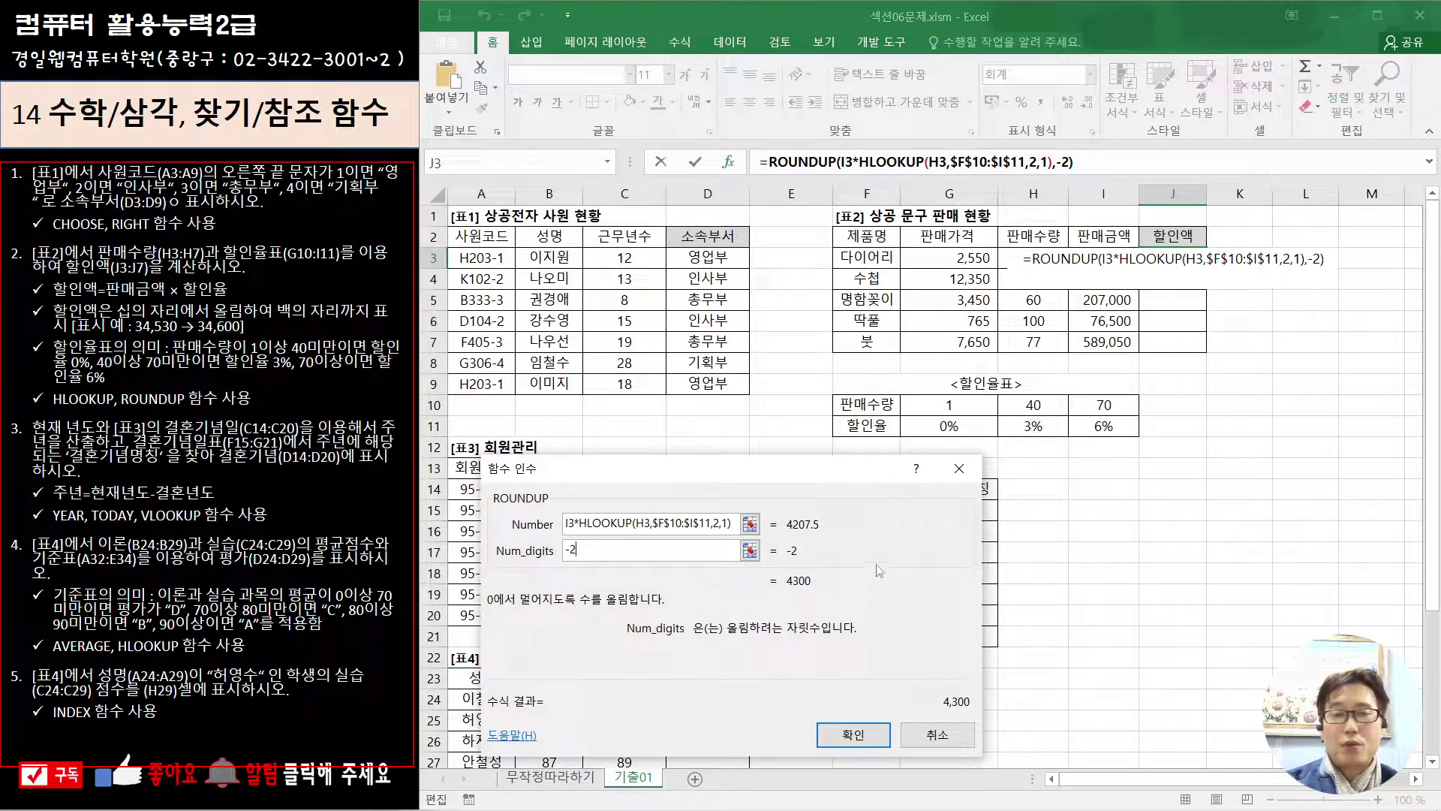
pyautogui.click(840, 727)
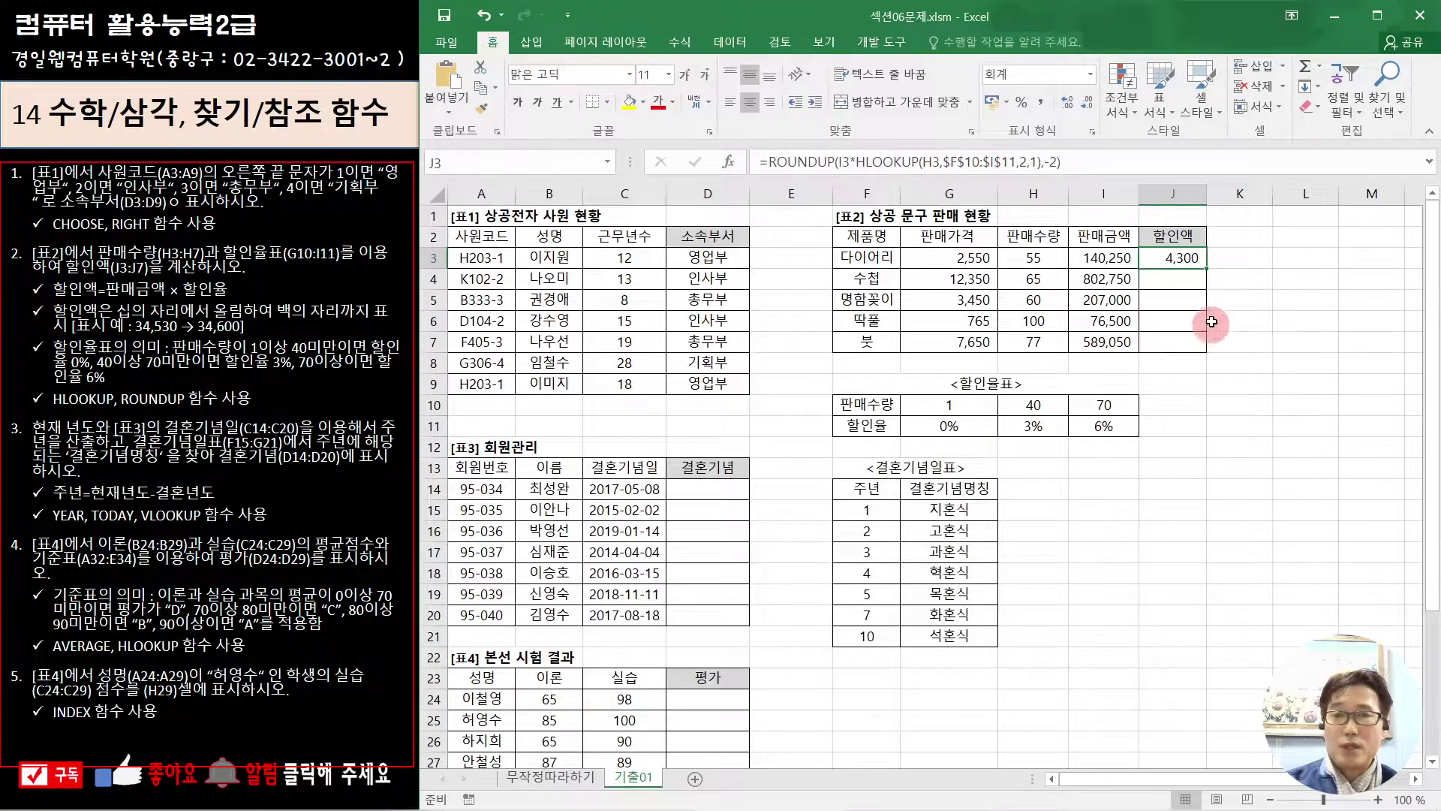
pyautogui.moveTo(1204, 267); pyautogui.dragTo(1207, 347)
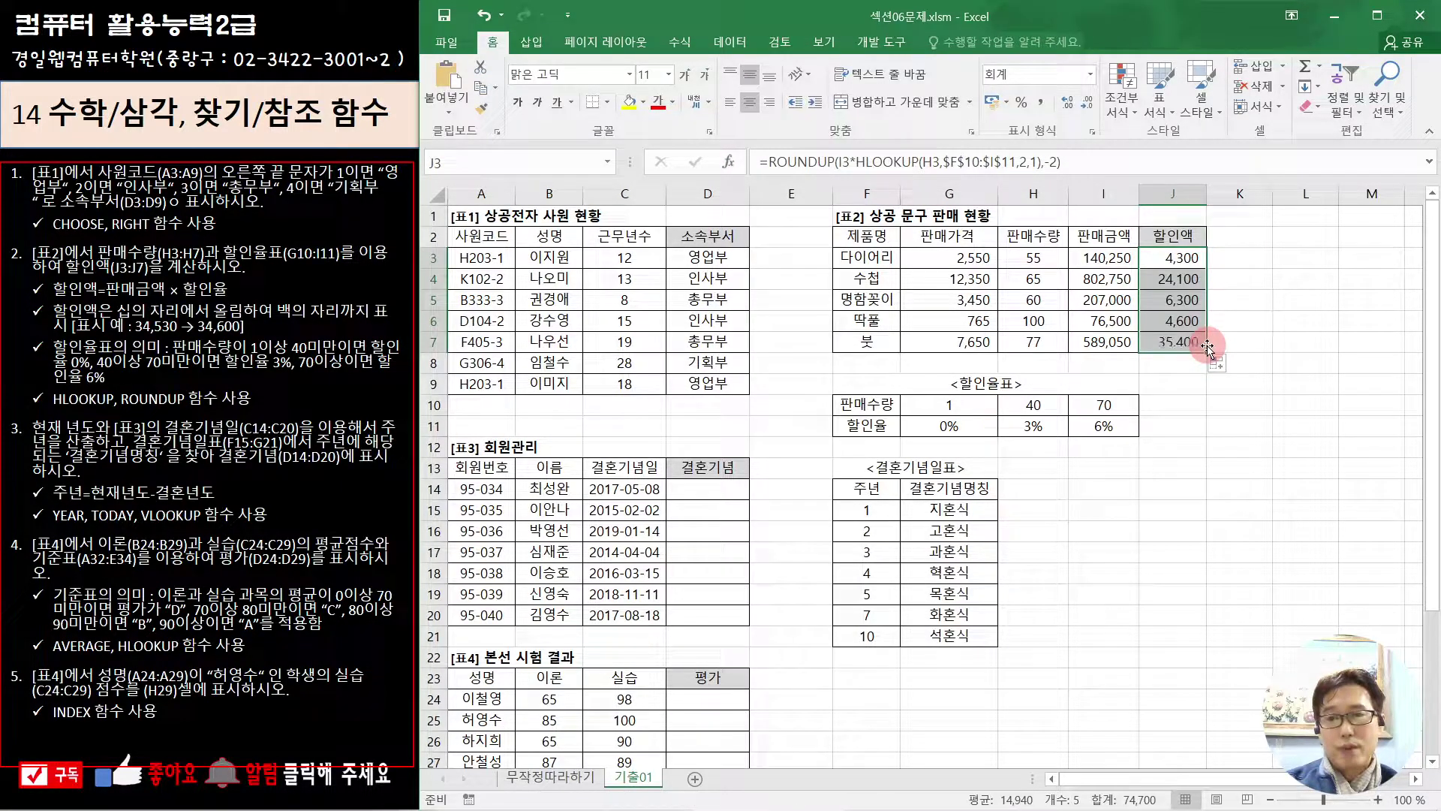
# Start a VLOOKUP formula in D14 for the 결혼기념 column and open its function arguments dialog
pyautogui.click(722, 489)
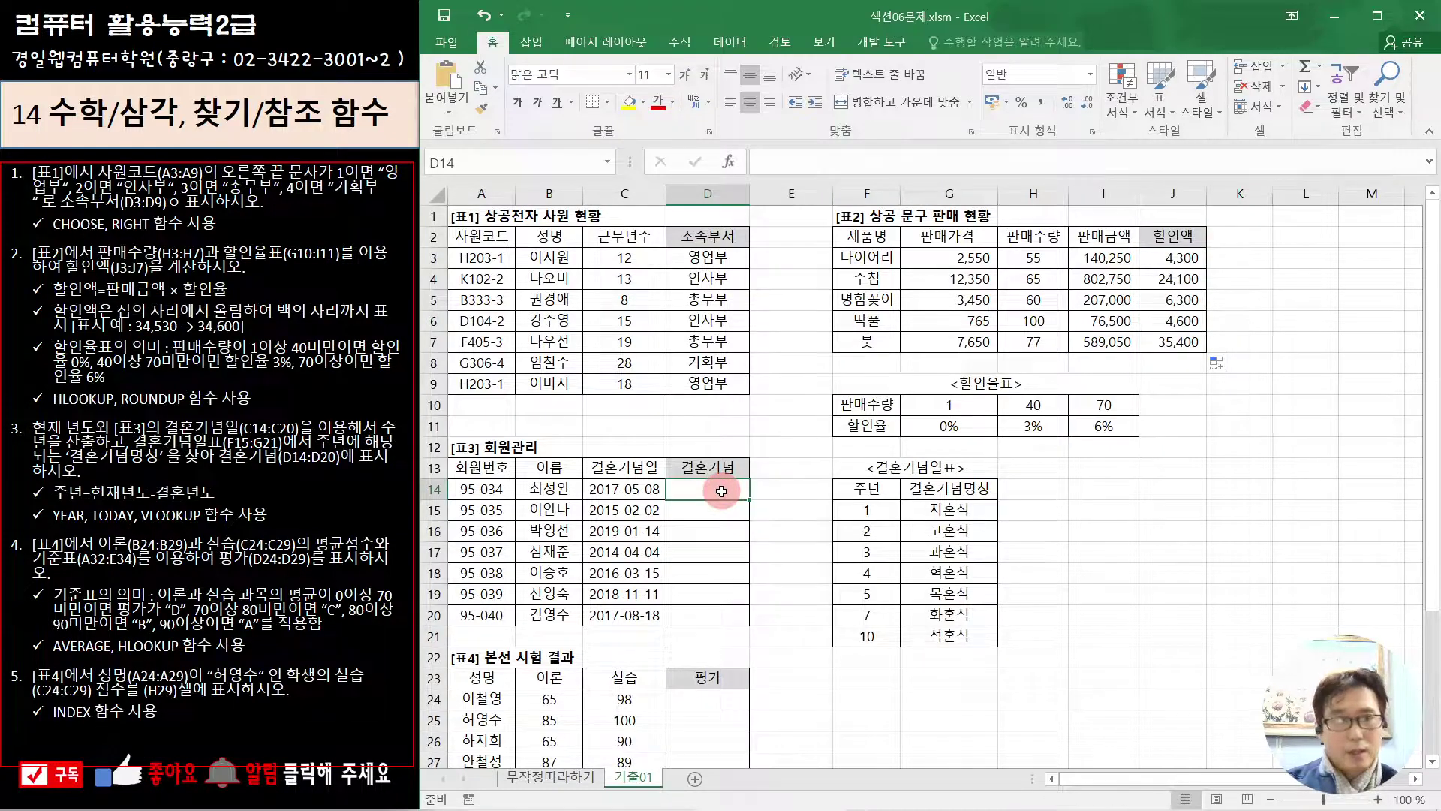
pyautogui.click(863, 511)
pyautogui.moveTo(863, 512); pyautogui.dragTo(856, 629)
pyautogui.moveTo(867, 510); pyautogui.dragTo(866, 638)
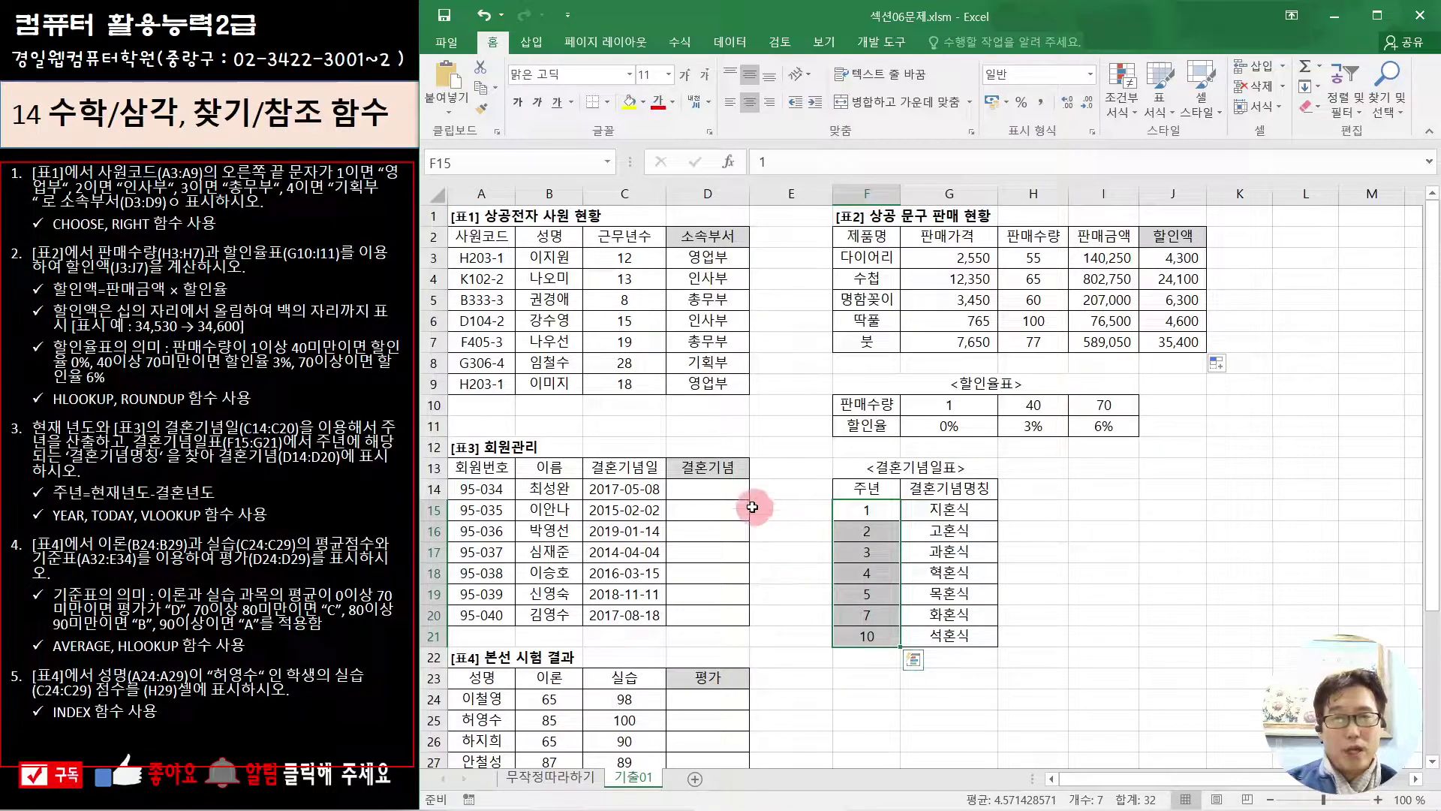
pyautogui.click(717, 487)
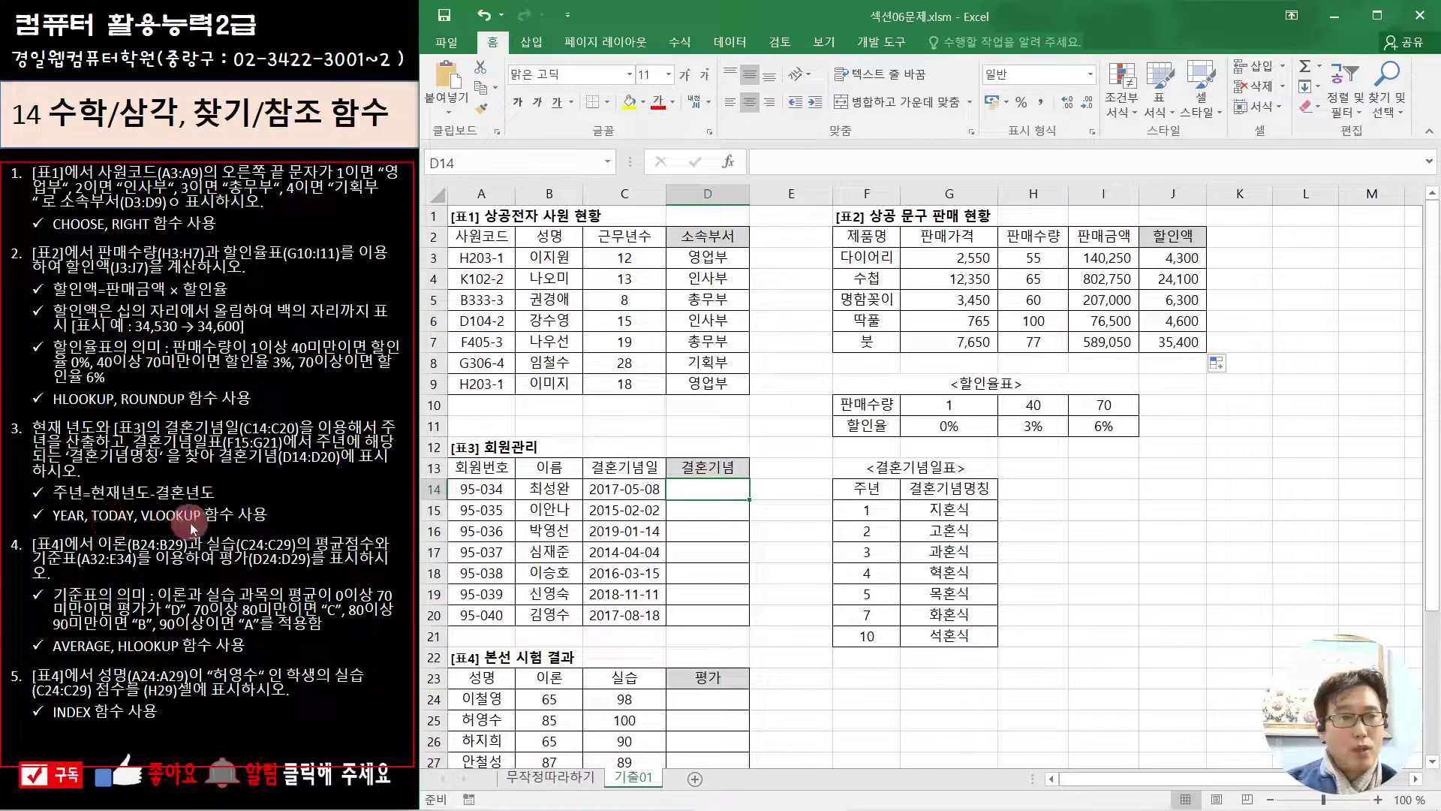
pyautogui.write('=vl')
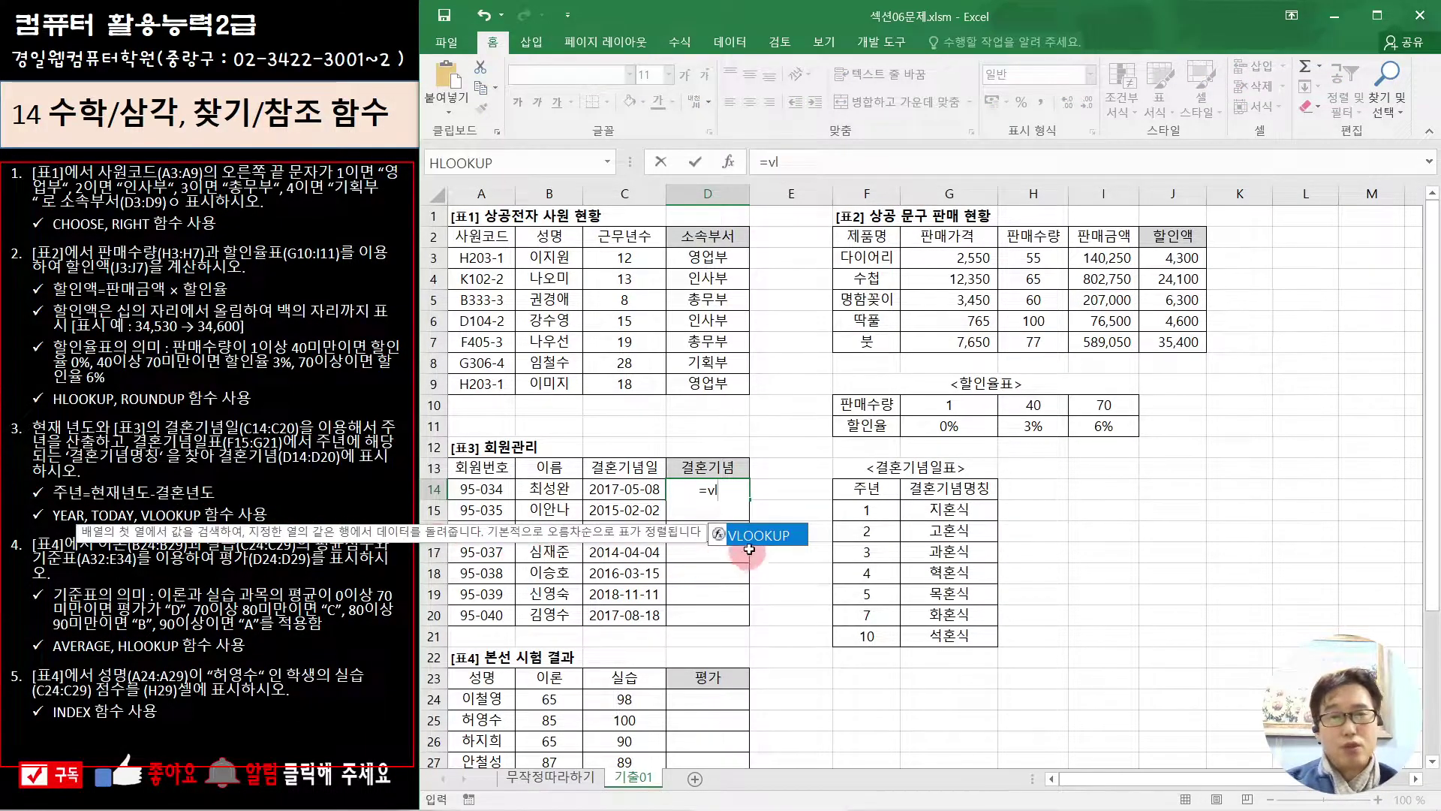
pyautogui.doubleClick(754, 537)
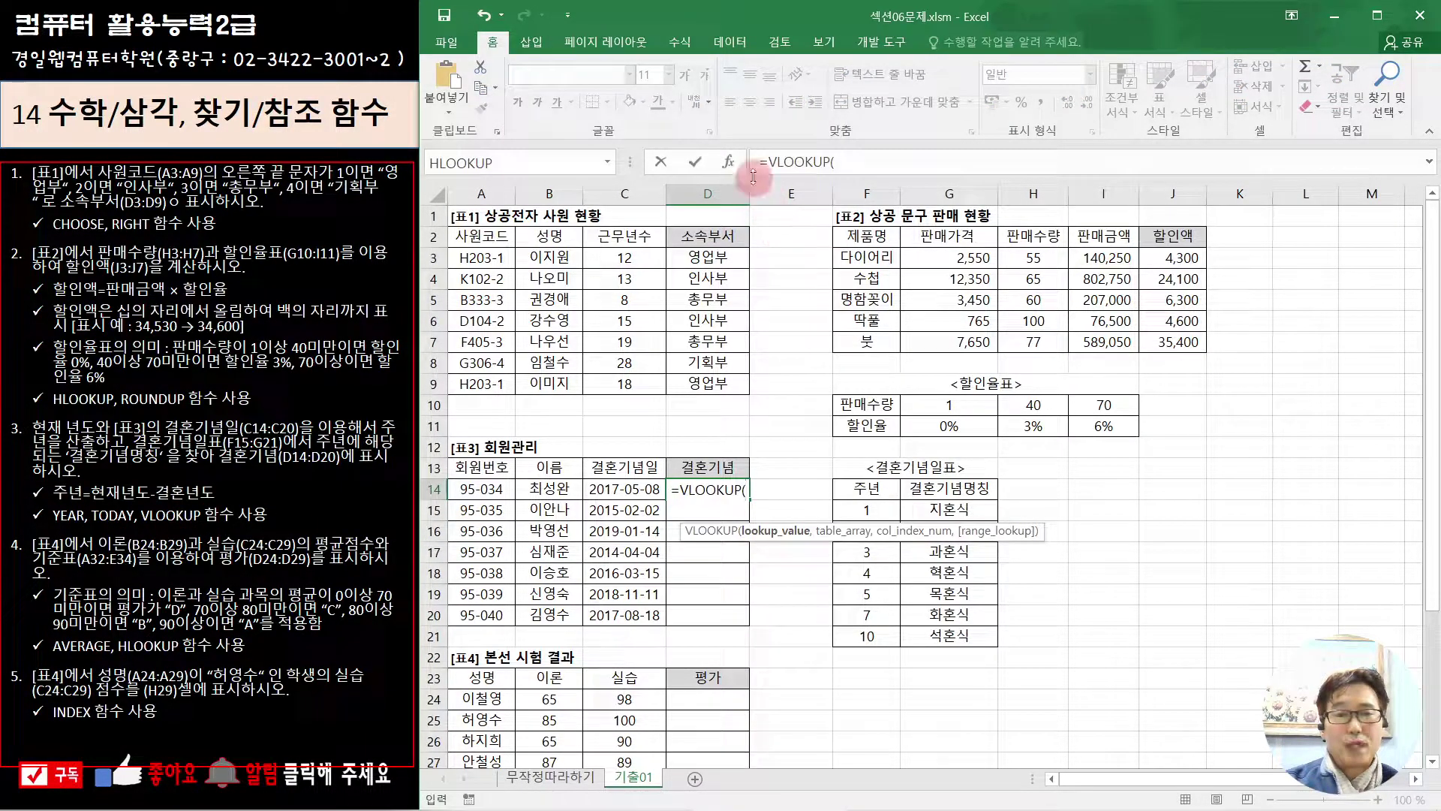
pyautogui.click(728, 162)
pyautogui.moveTo(741, 435); pyautogui.dragTo(1101, 32)
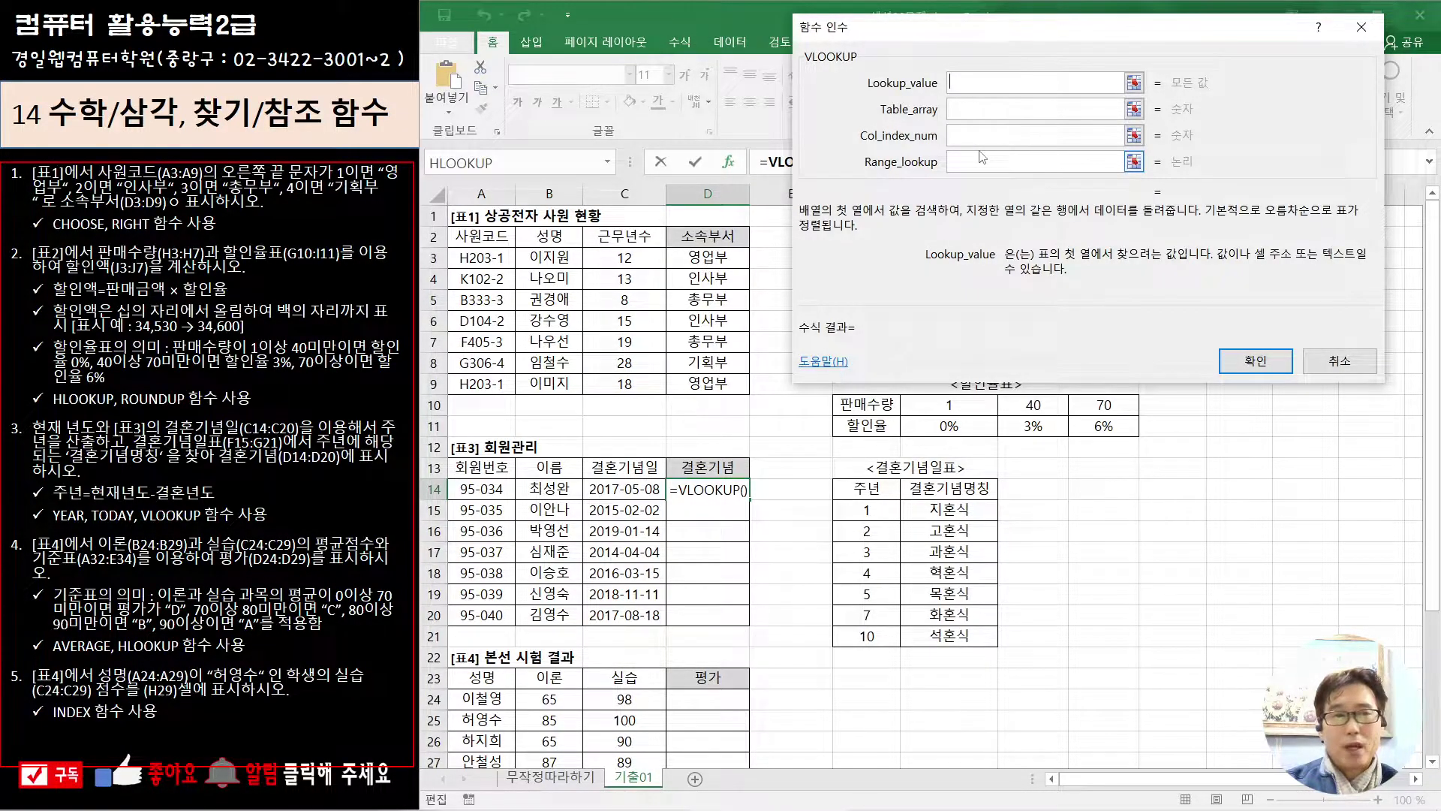
# Nest YEAR(TODAY()) as VLOOKUP's lookup value and return to the VLOOKUP arguments
pyautogui.click(607, 162)
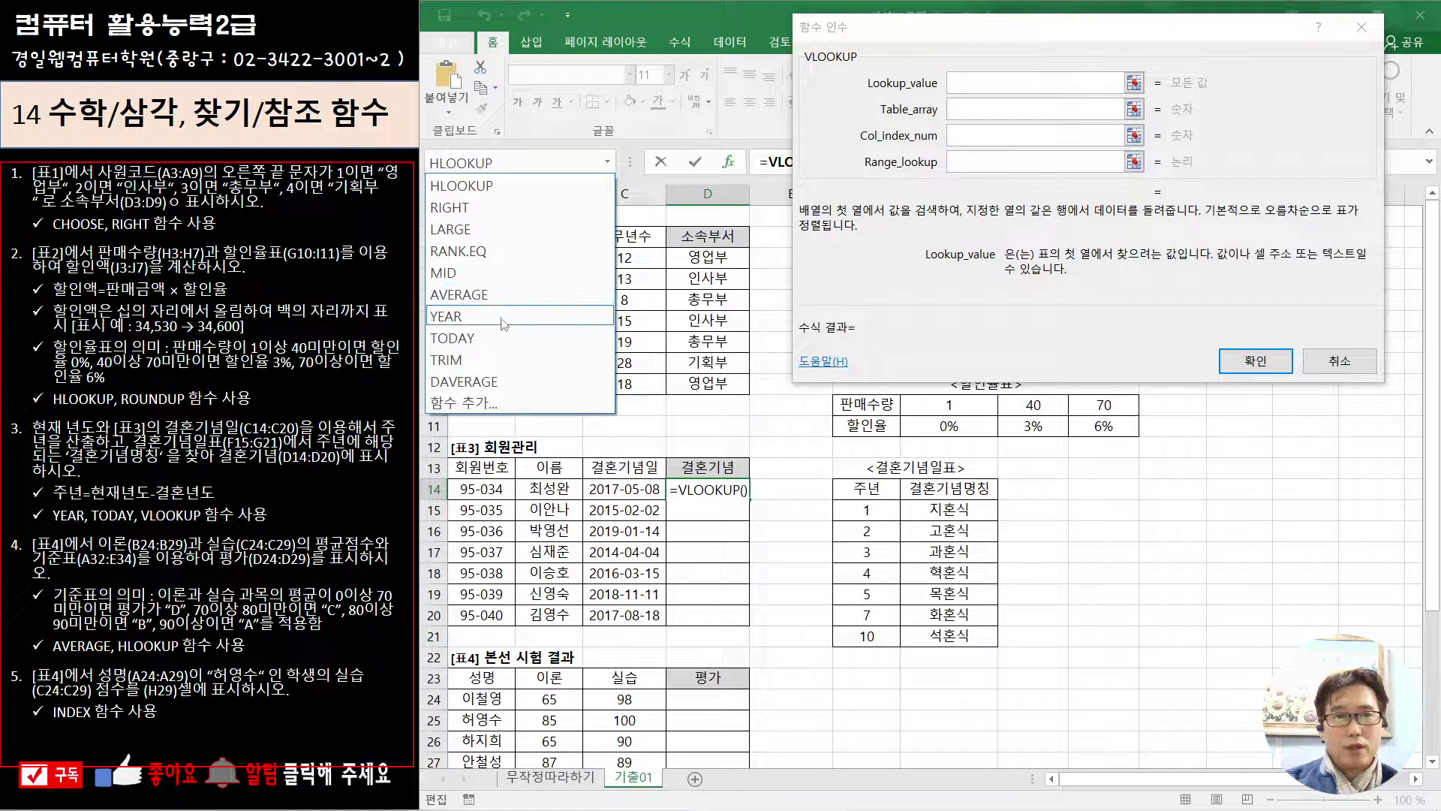
pyautogui.click(502, 321)
pyautogui.click(607, 162)
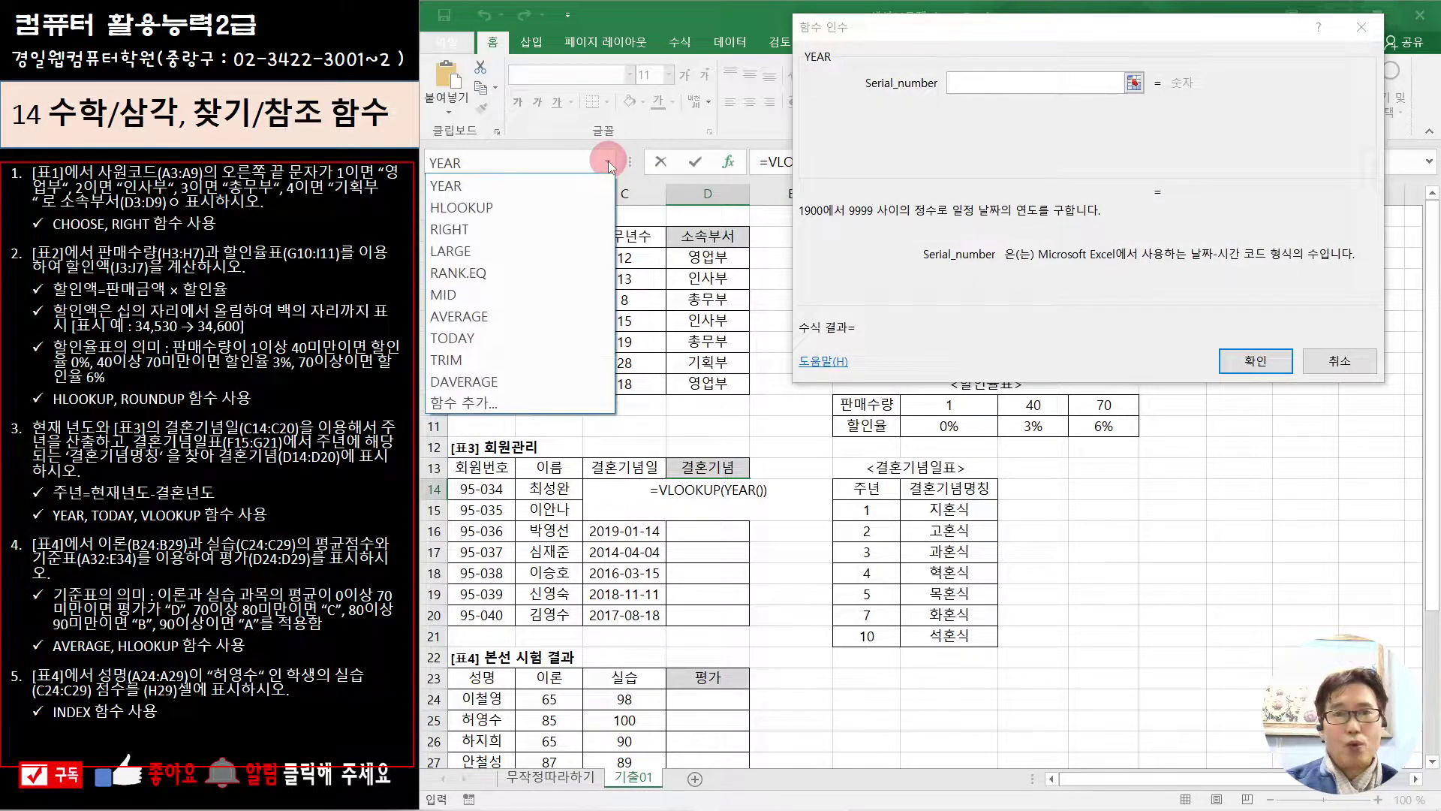
pyautogui.click(495, 338)
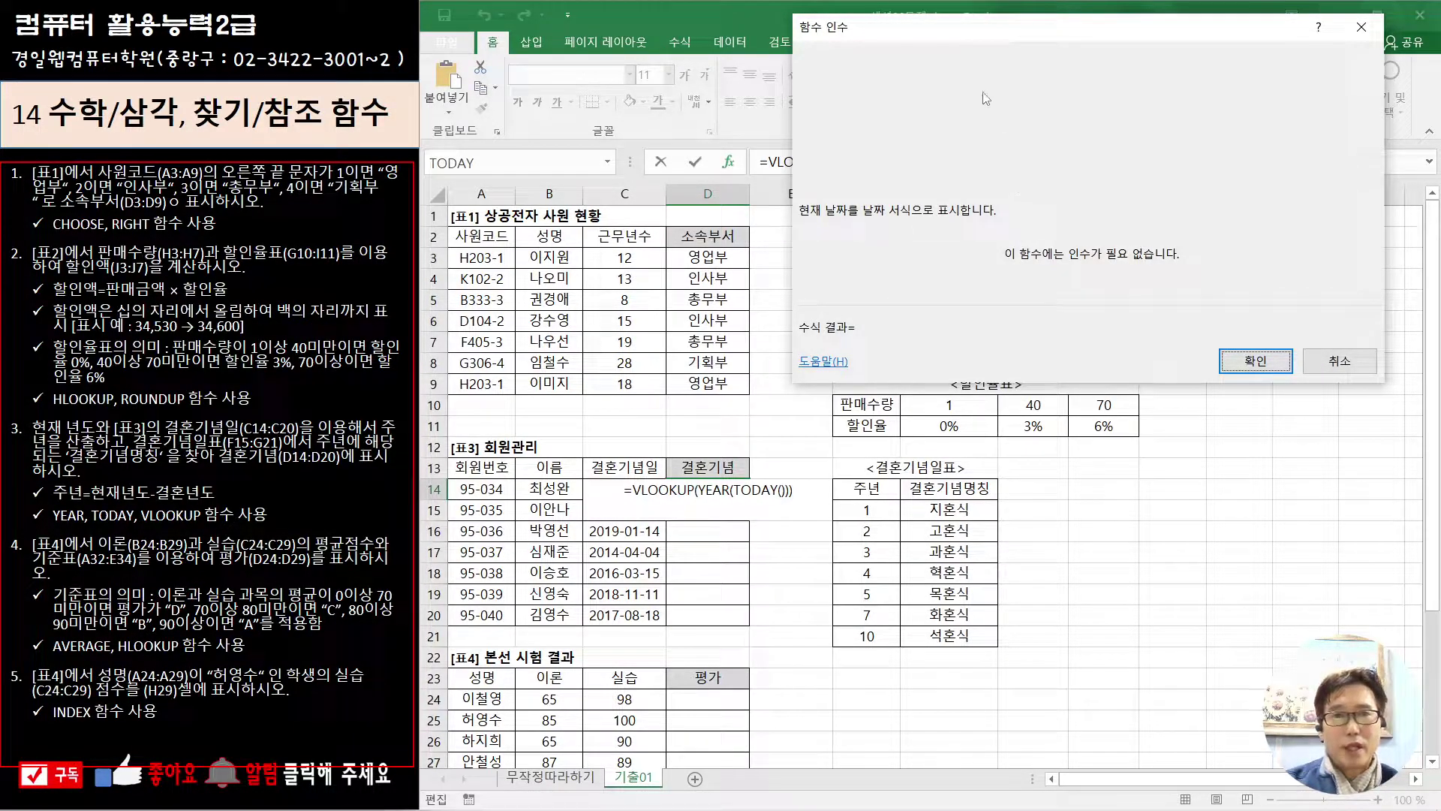
pyautogui.moveTo(885, 37); pyautogui.dragTo(884, 240)
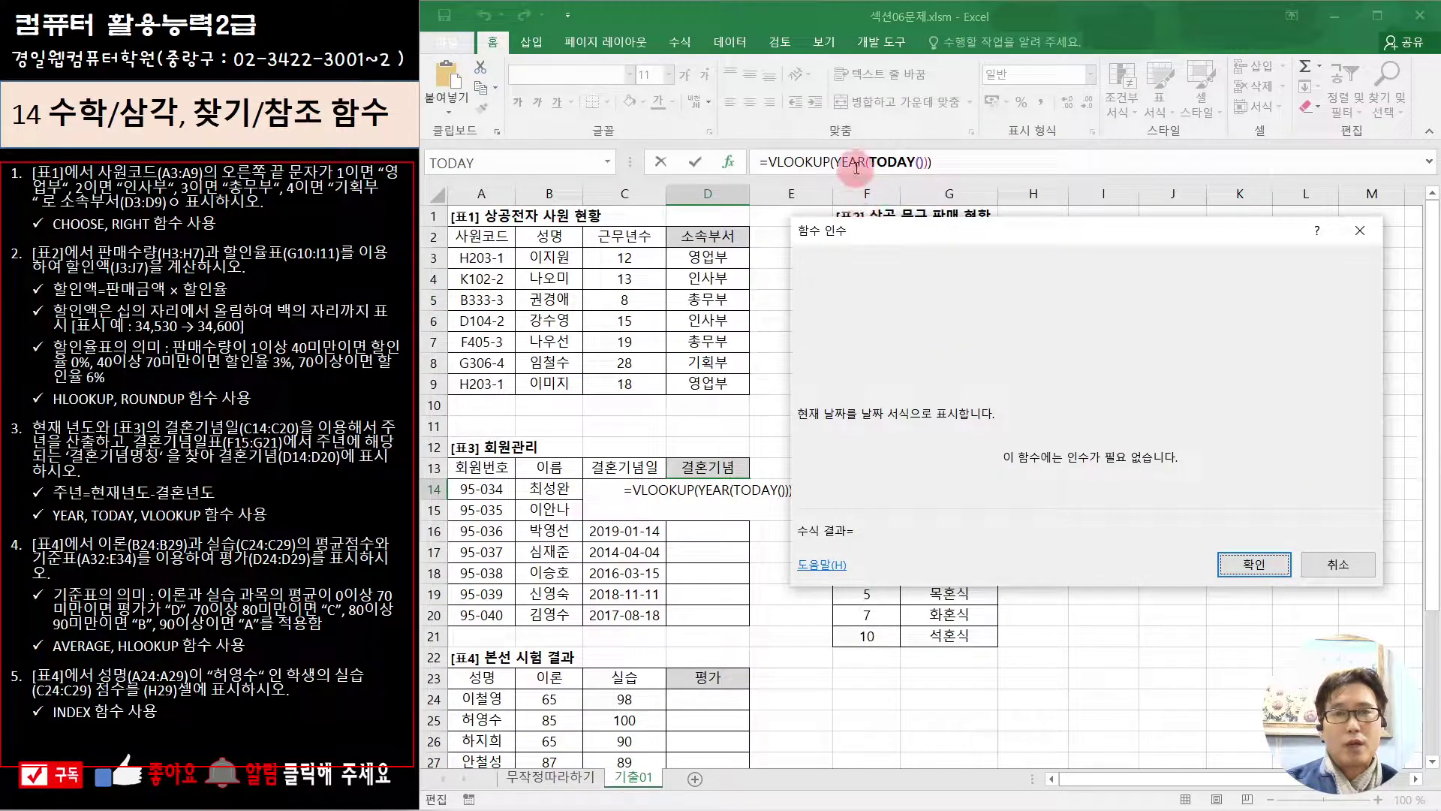
pyautogui.click(801, 161)
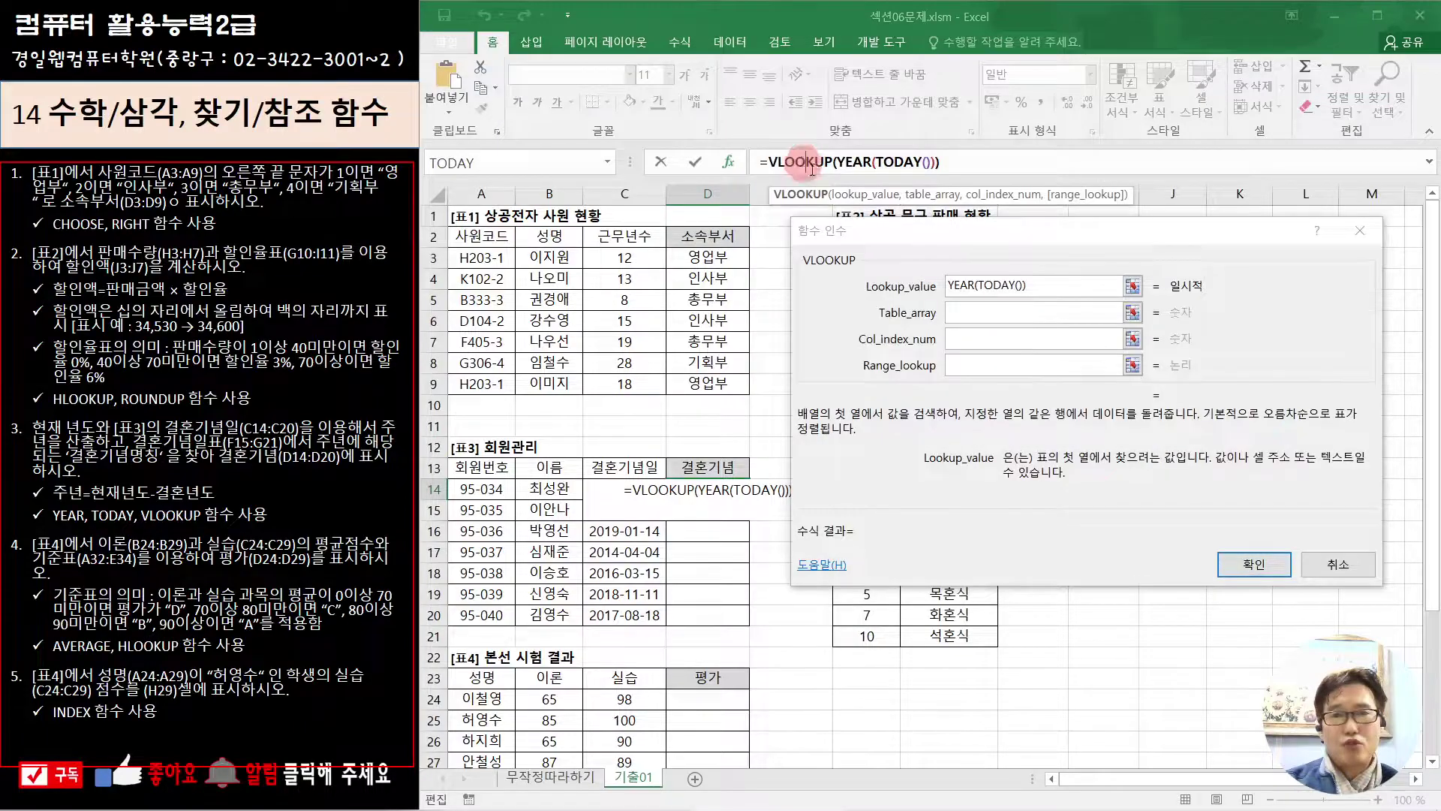
# Extend VLOOKUP's lookup value by subtracting YEAR(C14), the year of the wedding date, from the current year
pyautogui.click(1052, 286)
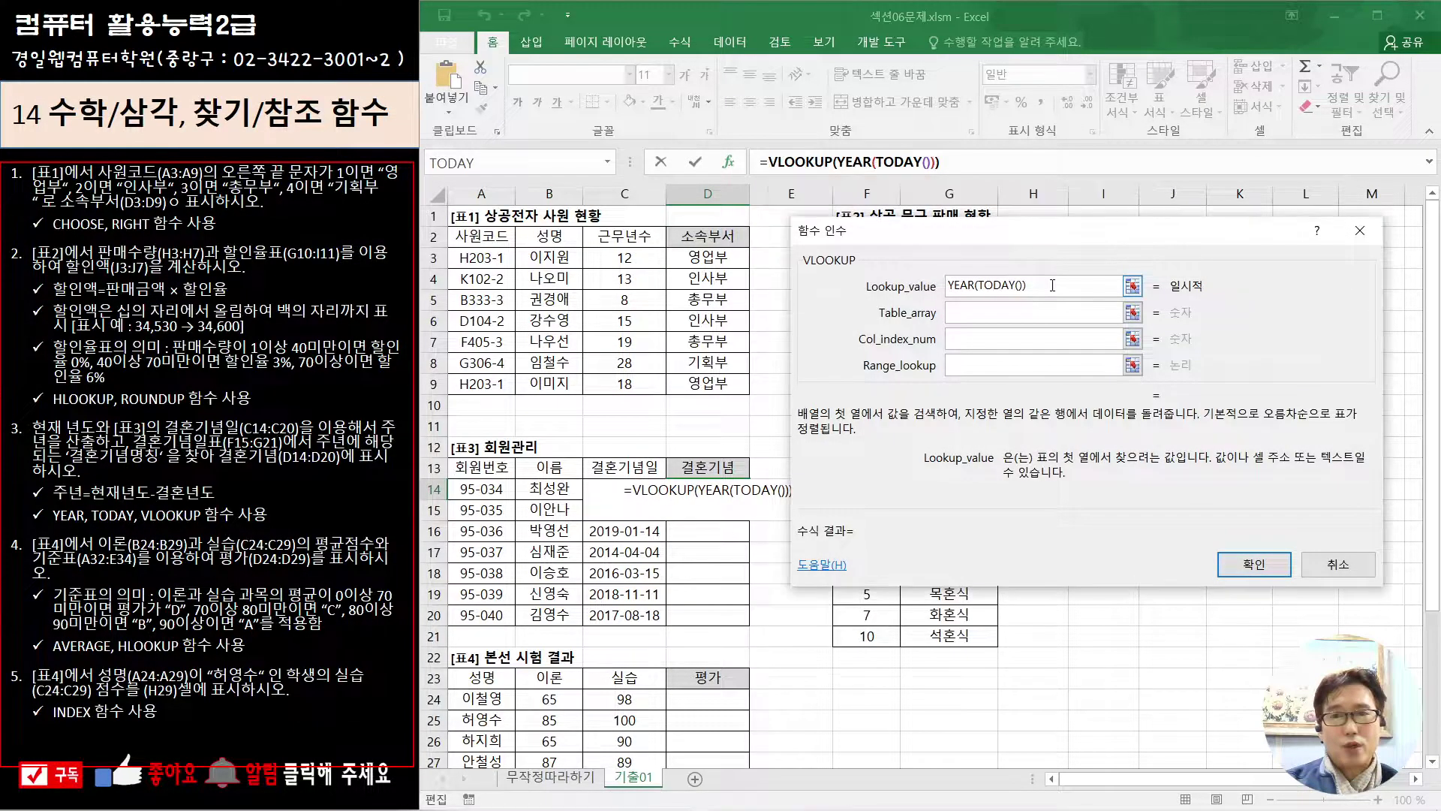
pyautogui.write('-')
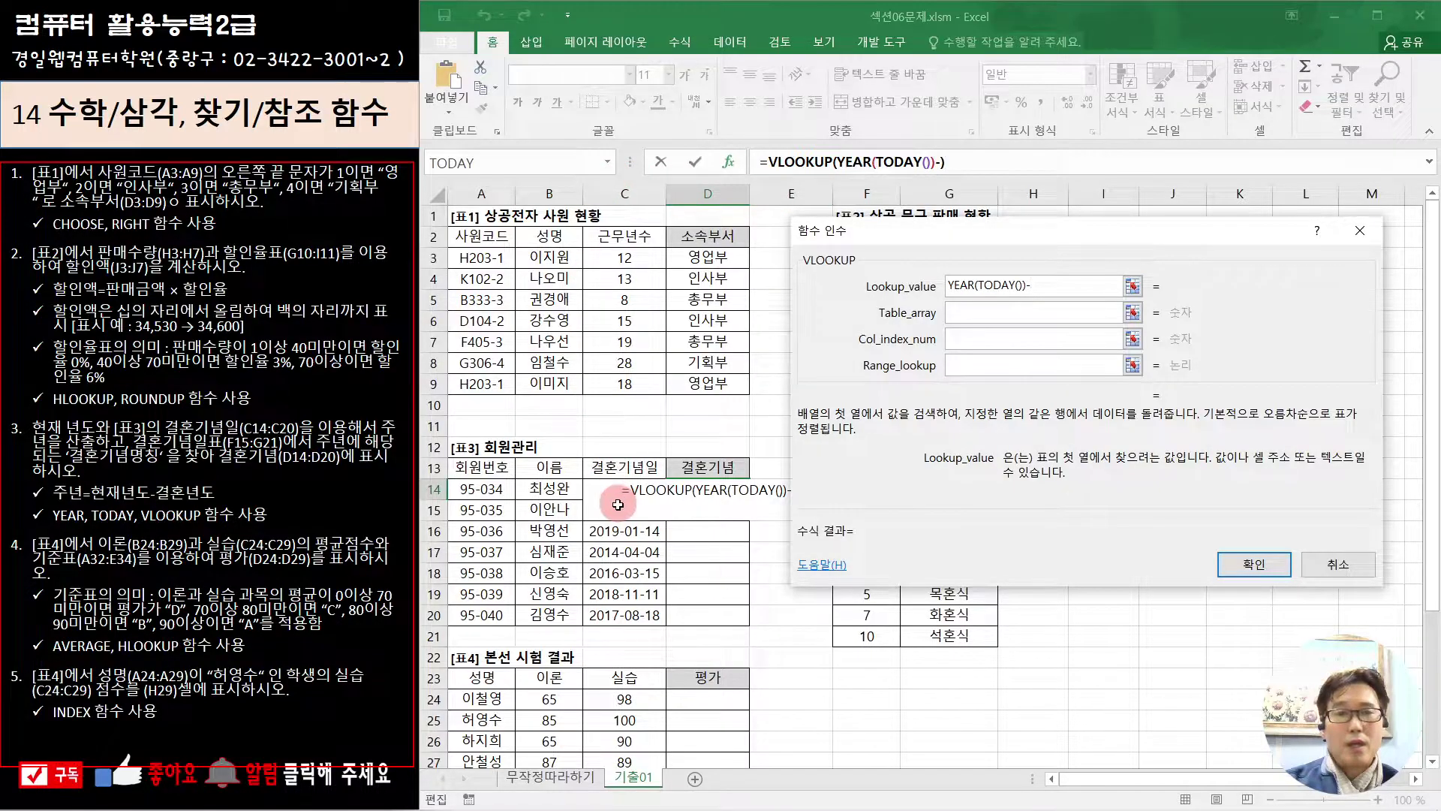
pyautogui.click(607, 162)
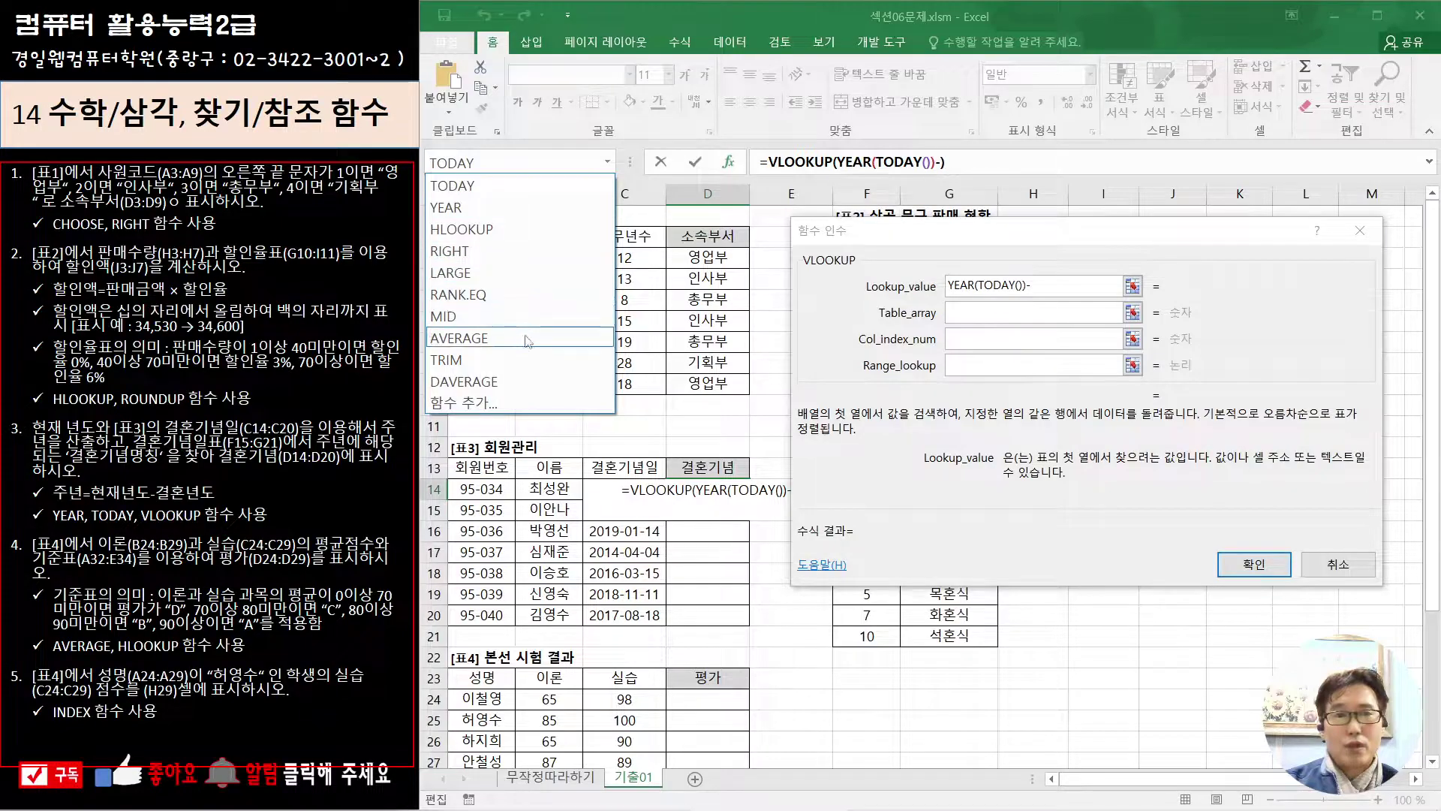
pyautogui.click(526, 207)
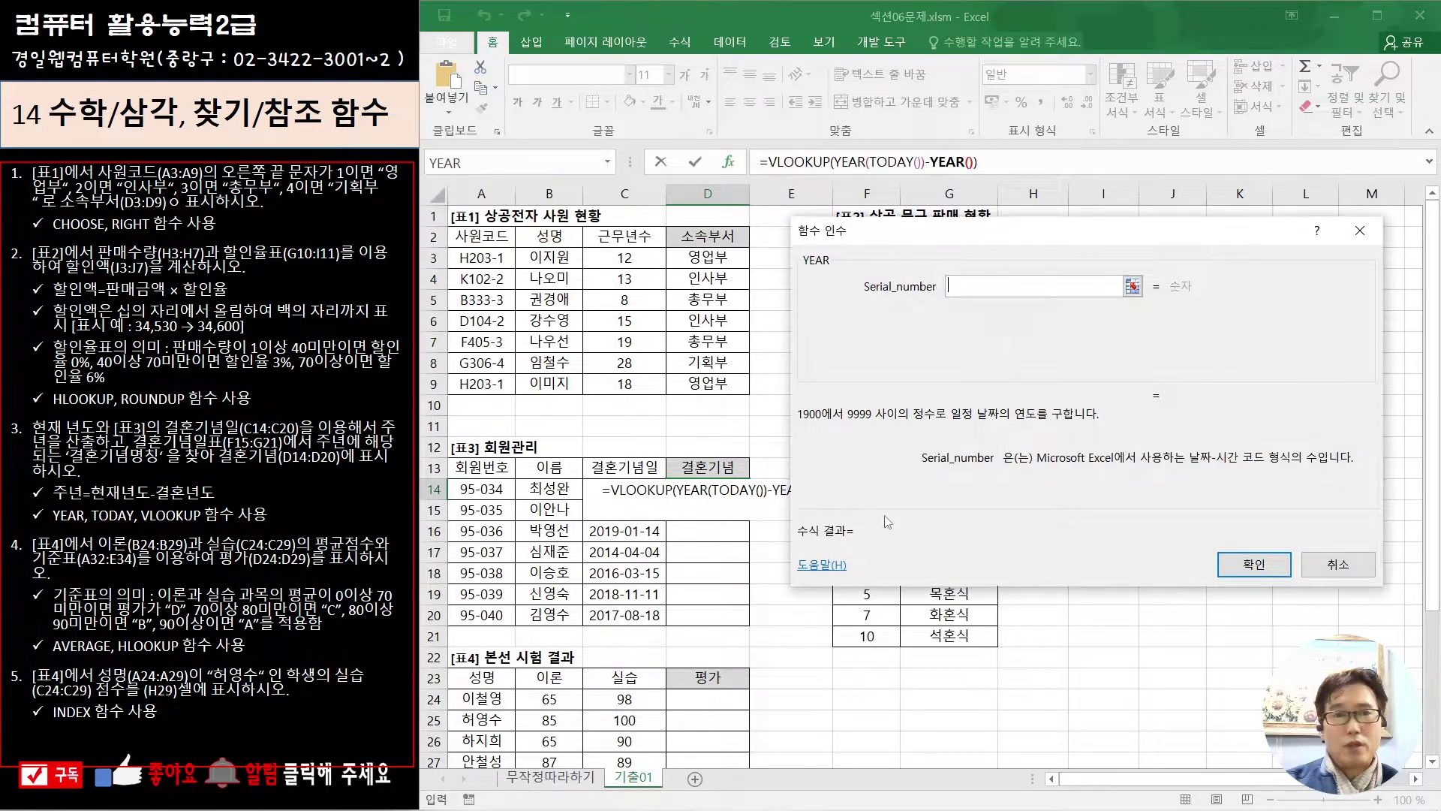
pyautogui.click(615, 487)
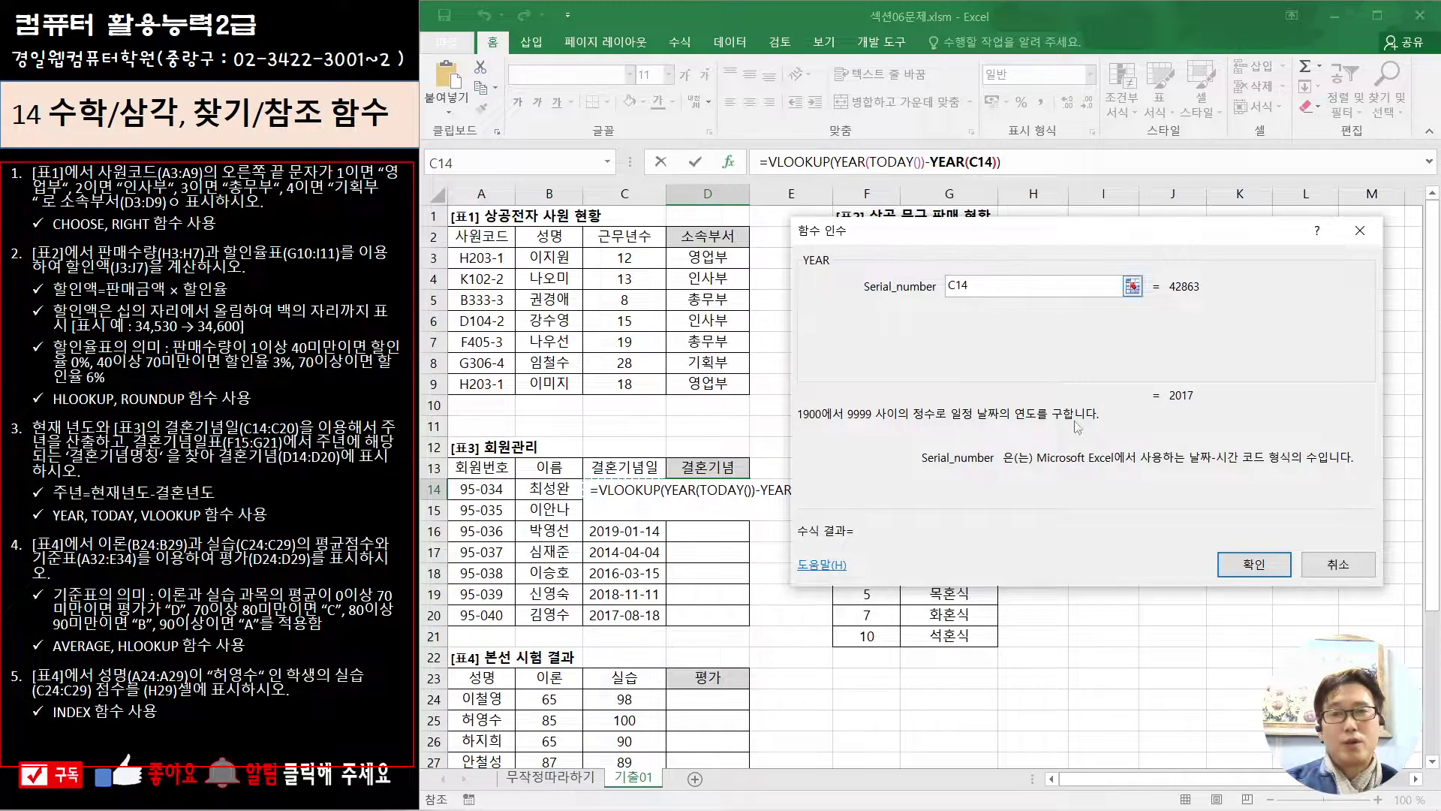
pyautogui.click(778, 161)
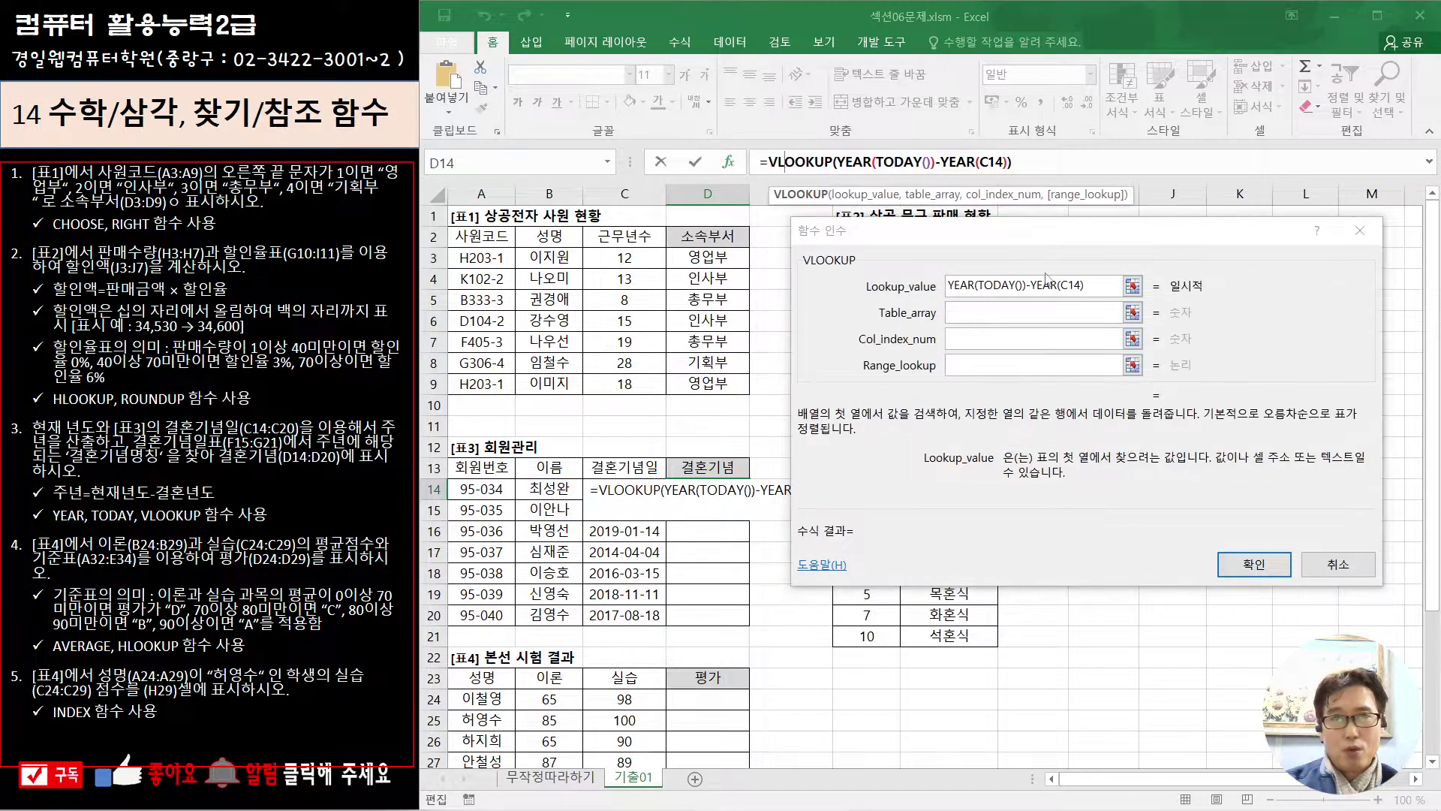
pyautogui.click(1062, 312)
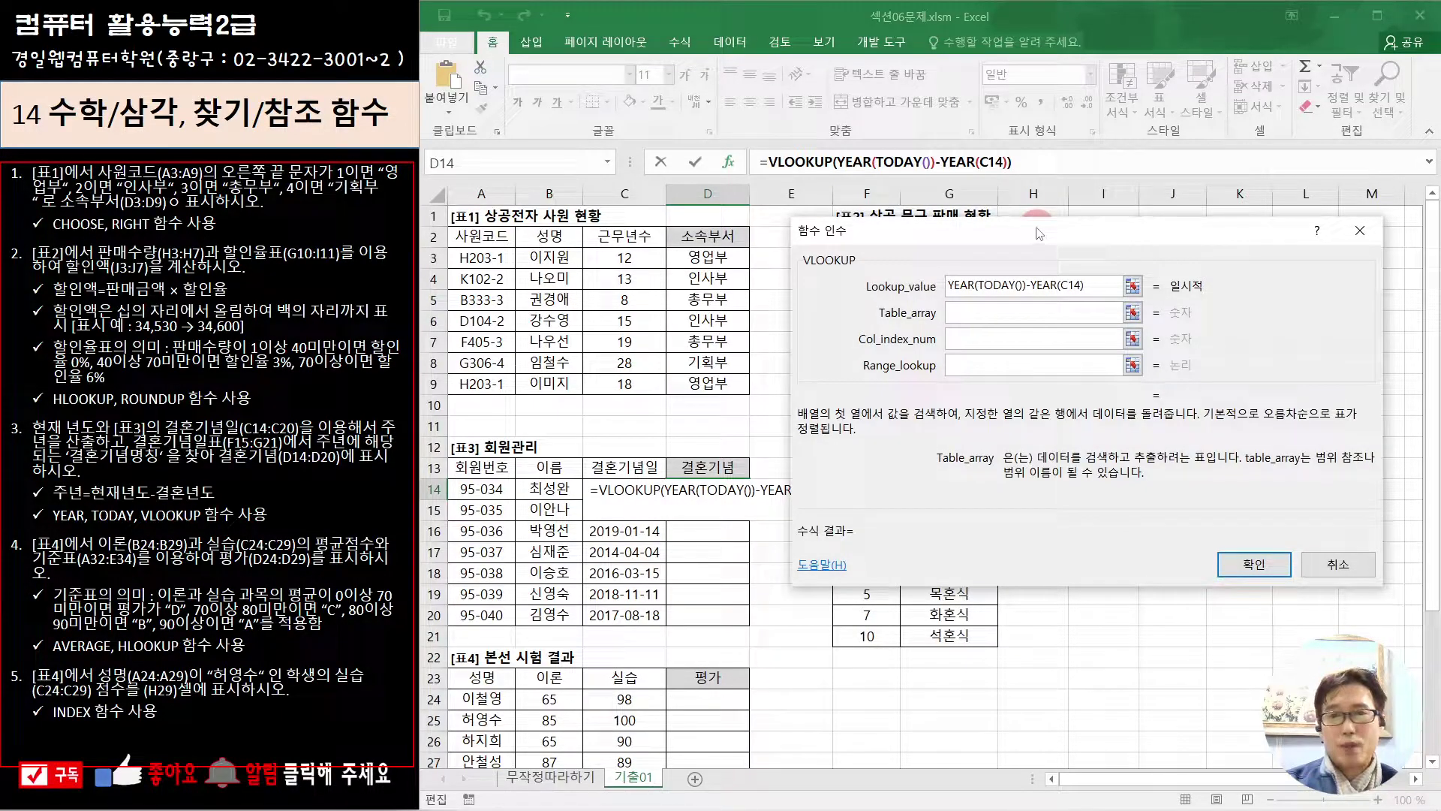
# Set VLOOKUP's table array to the wedding anniversary table as the absolute range $F$14:$G$21
pyautogui.moveTo(1098, 283); pyautogui.dragTo(944, 286)
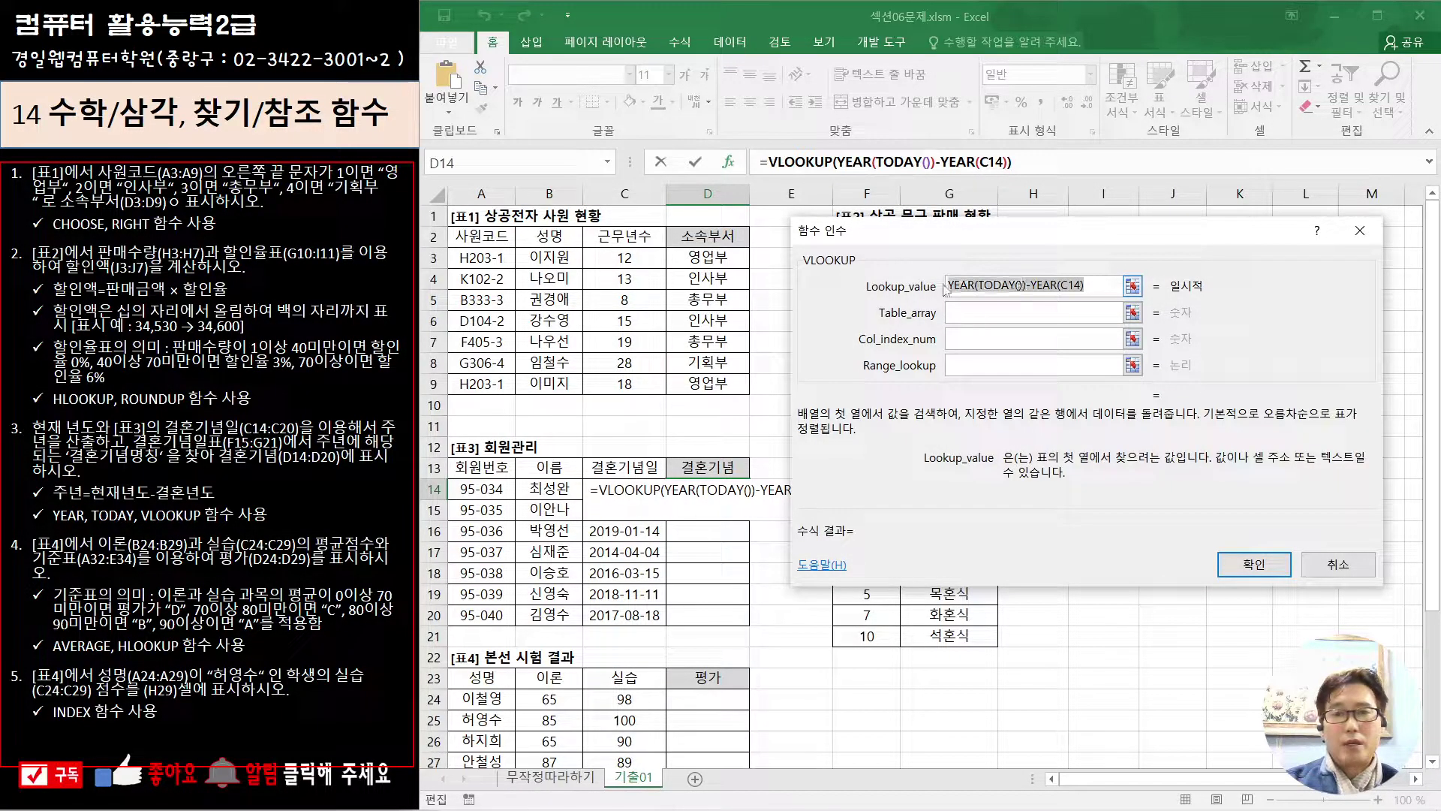
pyautogui.click(1030, 312)
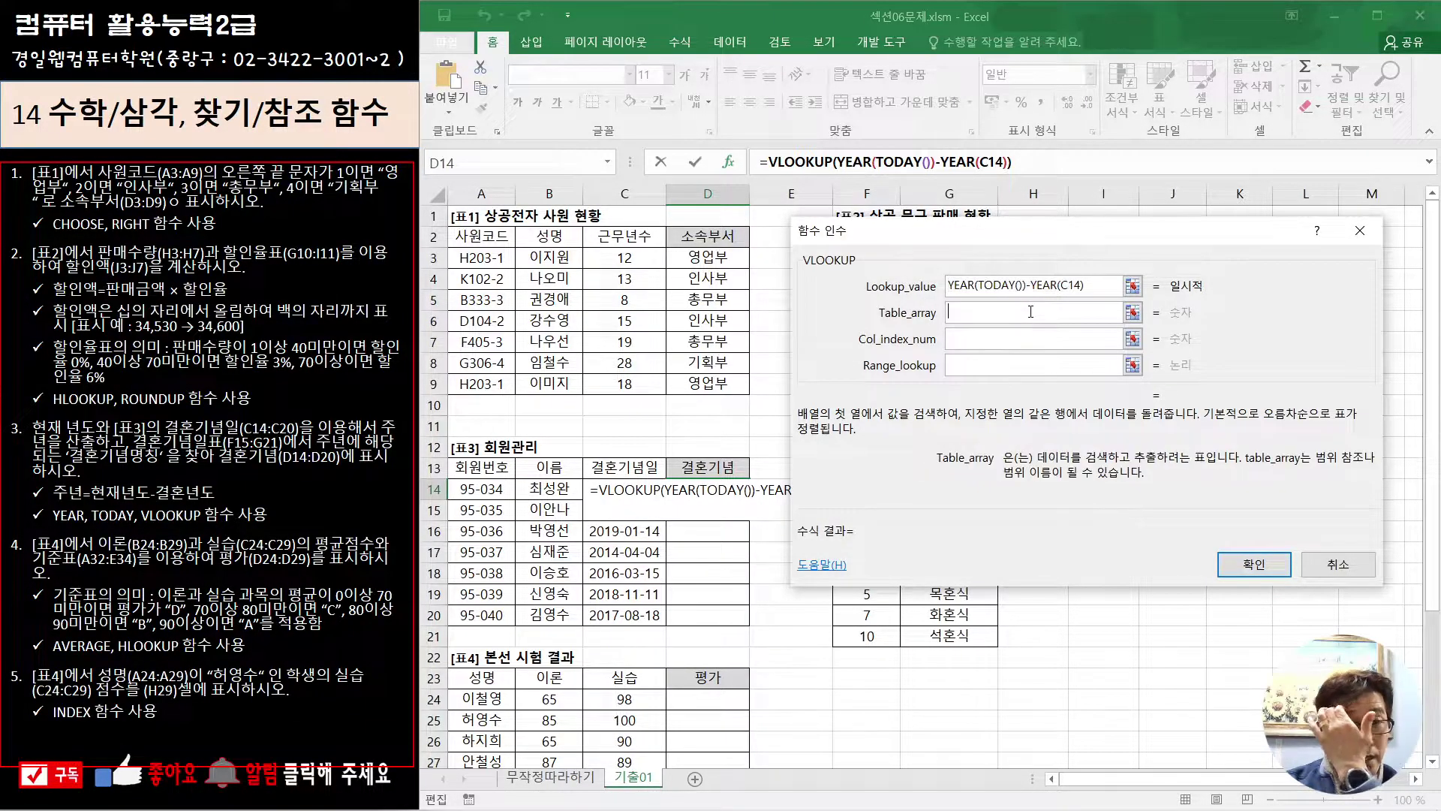
pyautogui.moveTo(951, 243); pyautogui.dragTo(928, 113)
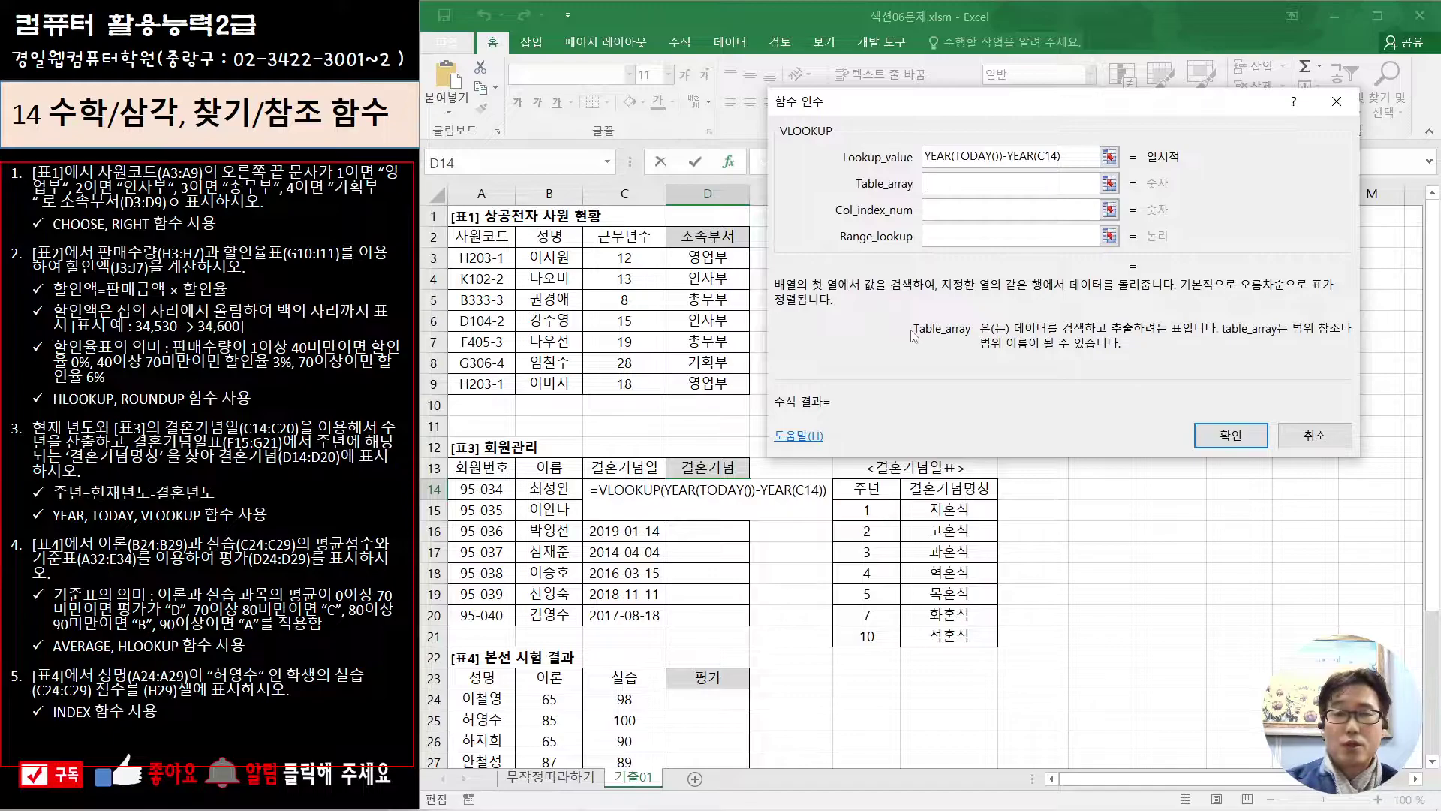
pyautogui.moveTo(847, 493); pyautogui.dragTo(976, 642)
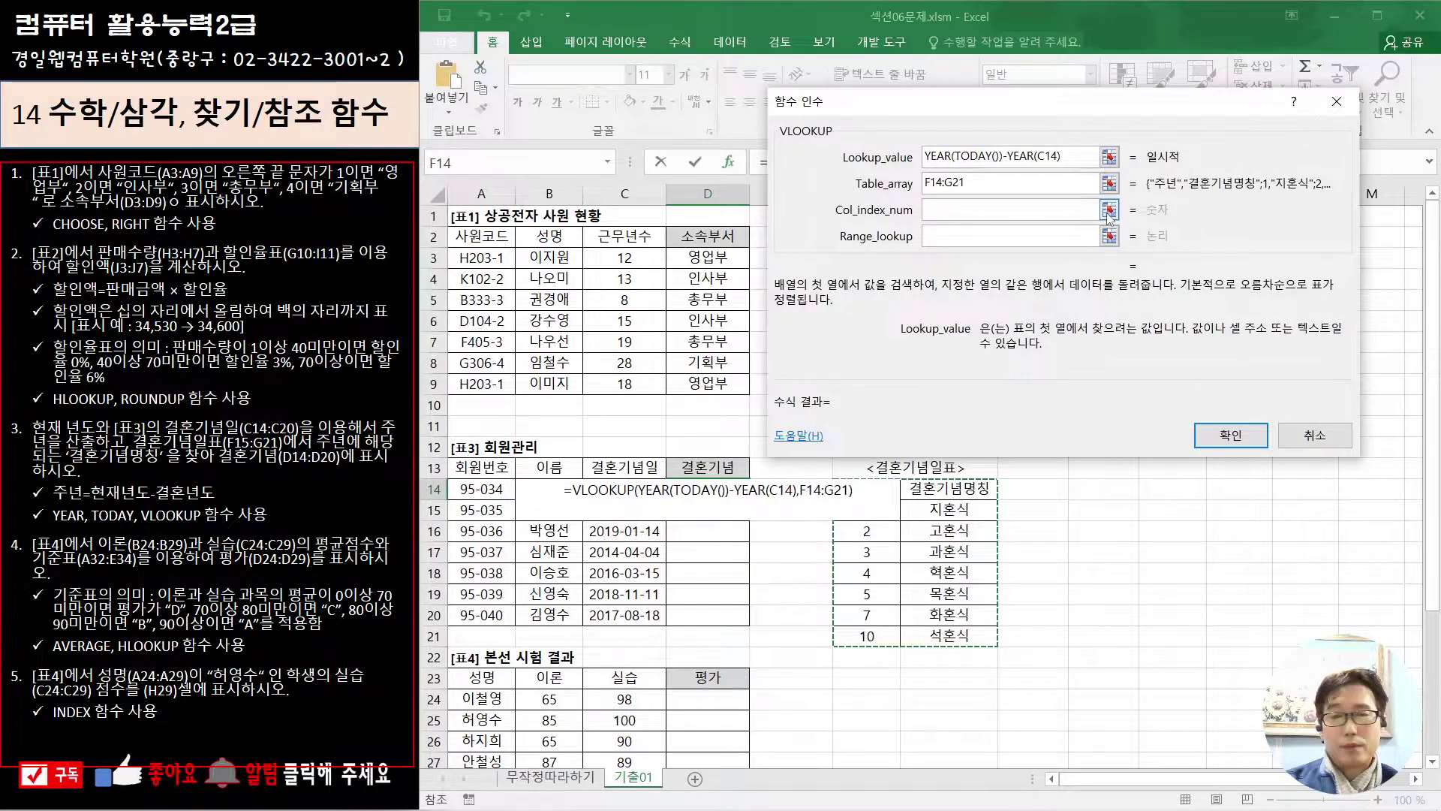
pyautogui.press('F4')
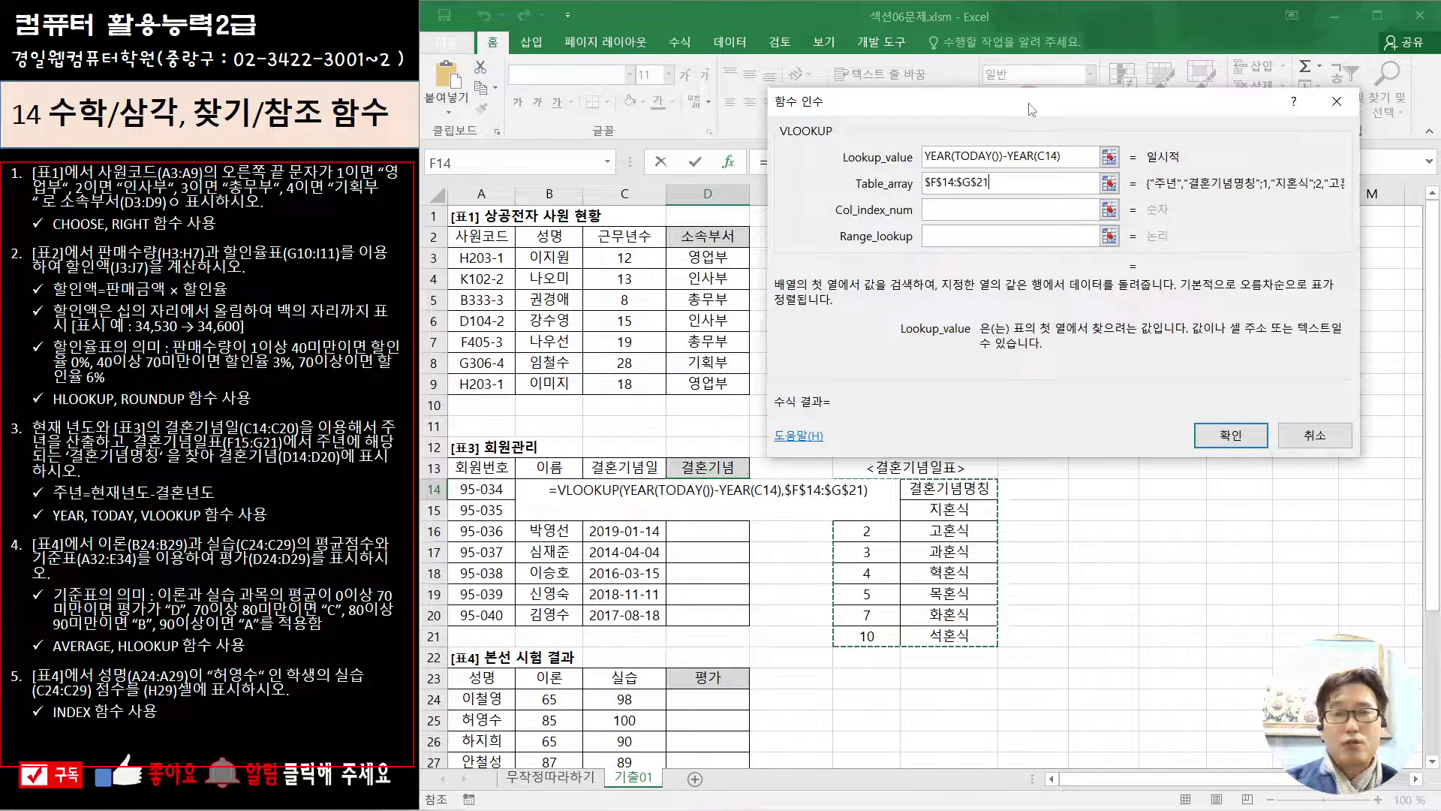
pyautogui.press('Tab')
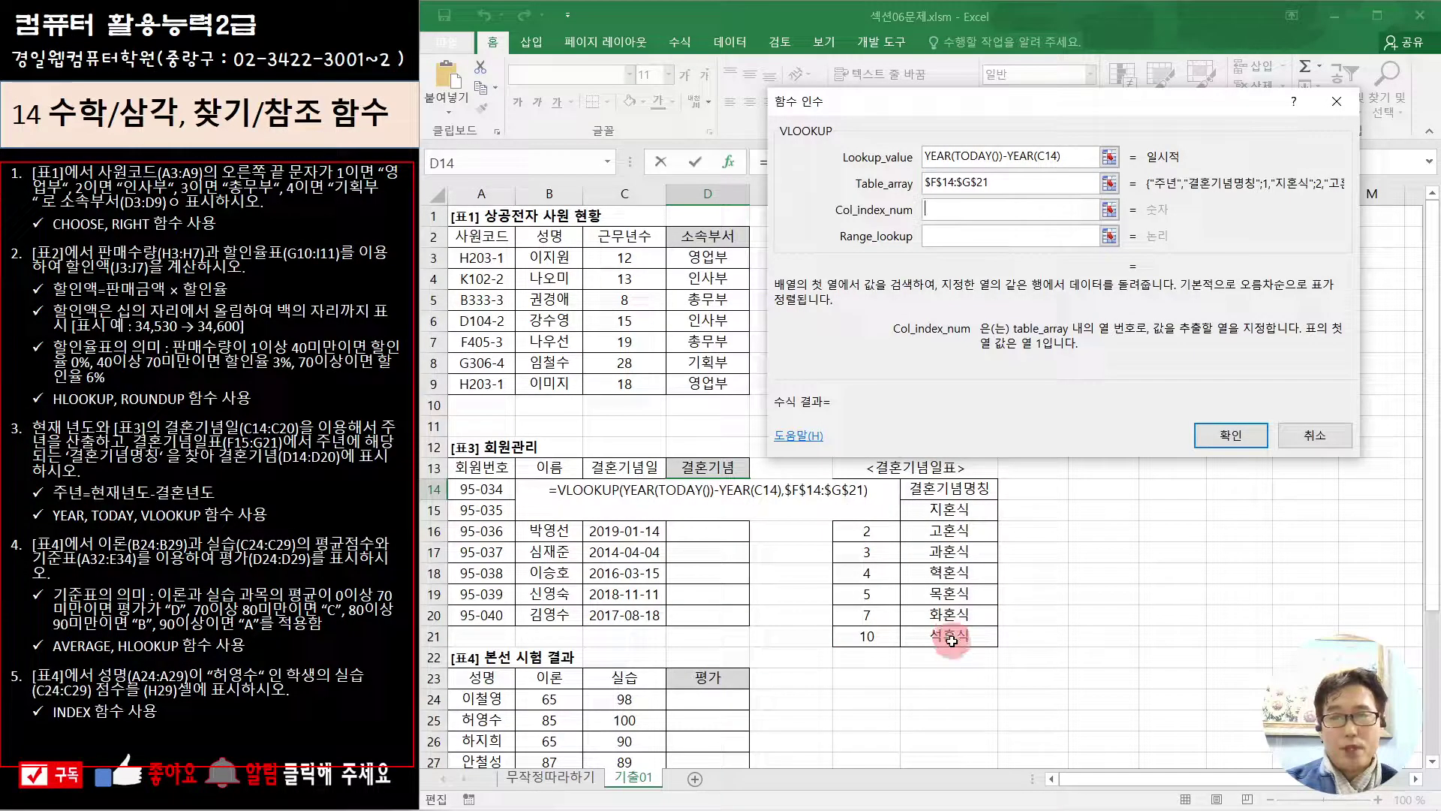
# Complete the VLOOKUP in D14 with column index 2 and no range lookup value, and fill it down the 결혼기념 column to D20
pyautogui.write('2')
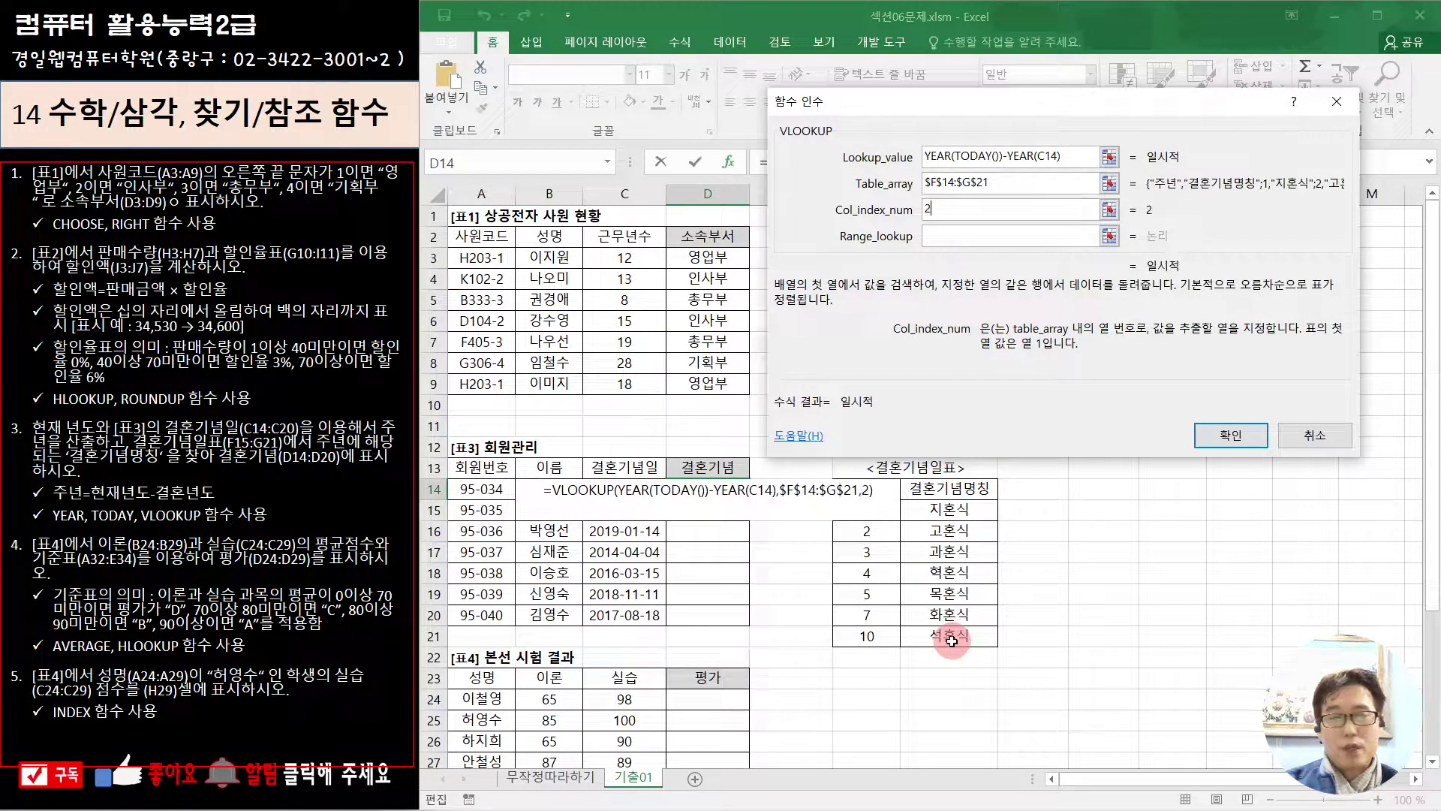
pyautogui.press('Tab')
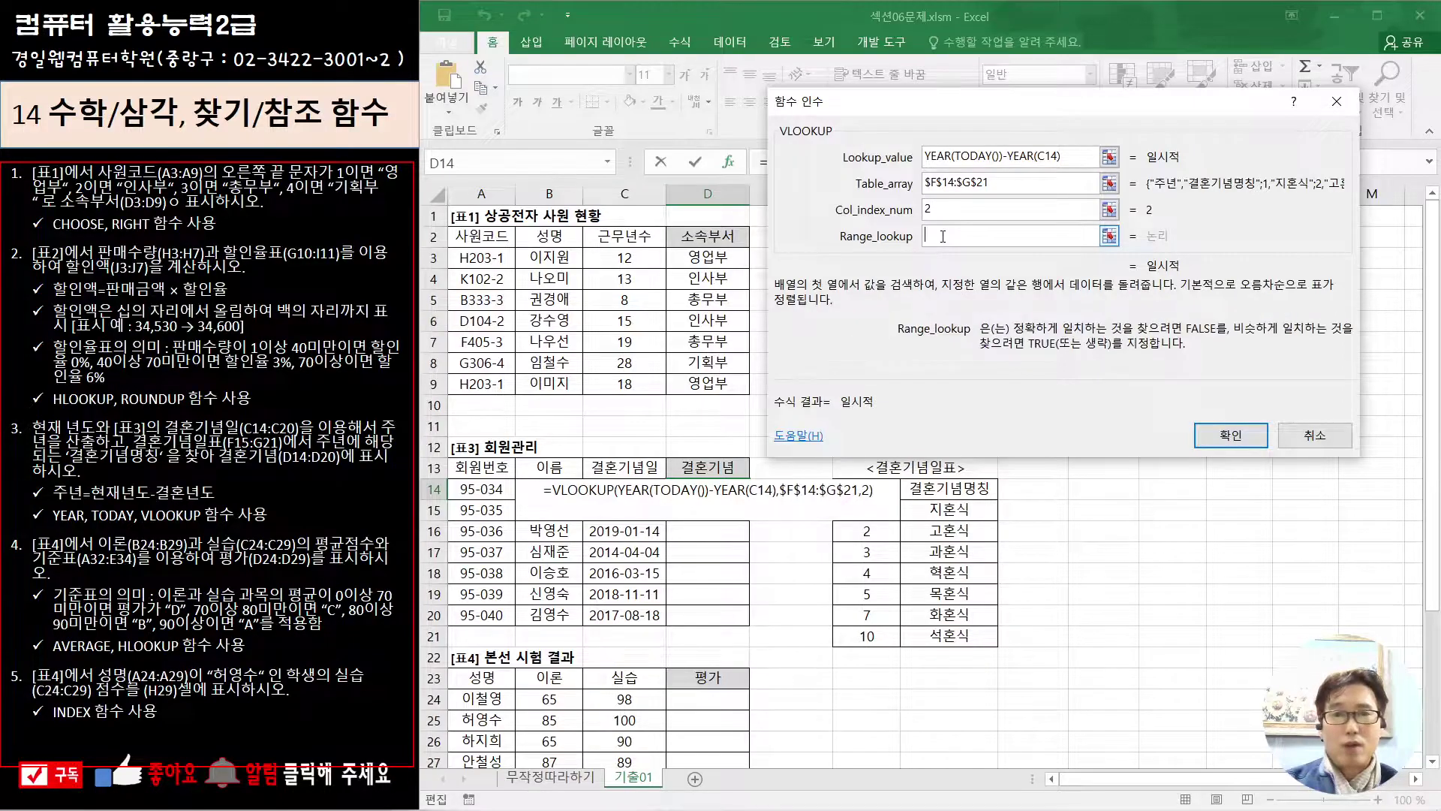
pyautogui.click(1052, 522)
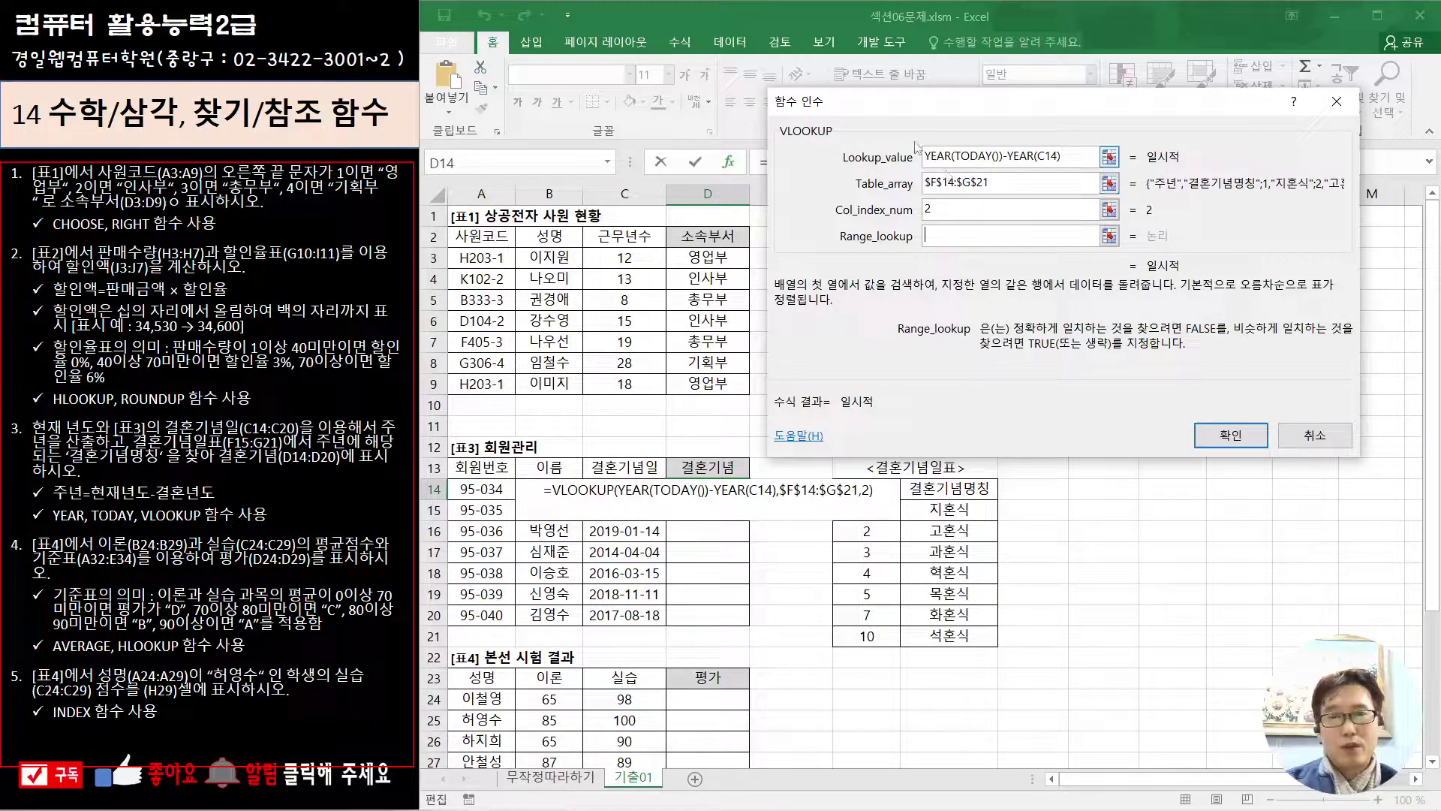
pyautogui.moveTo(889, 107); pyautogui.dragTo(865, 264)
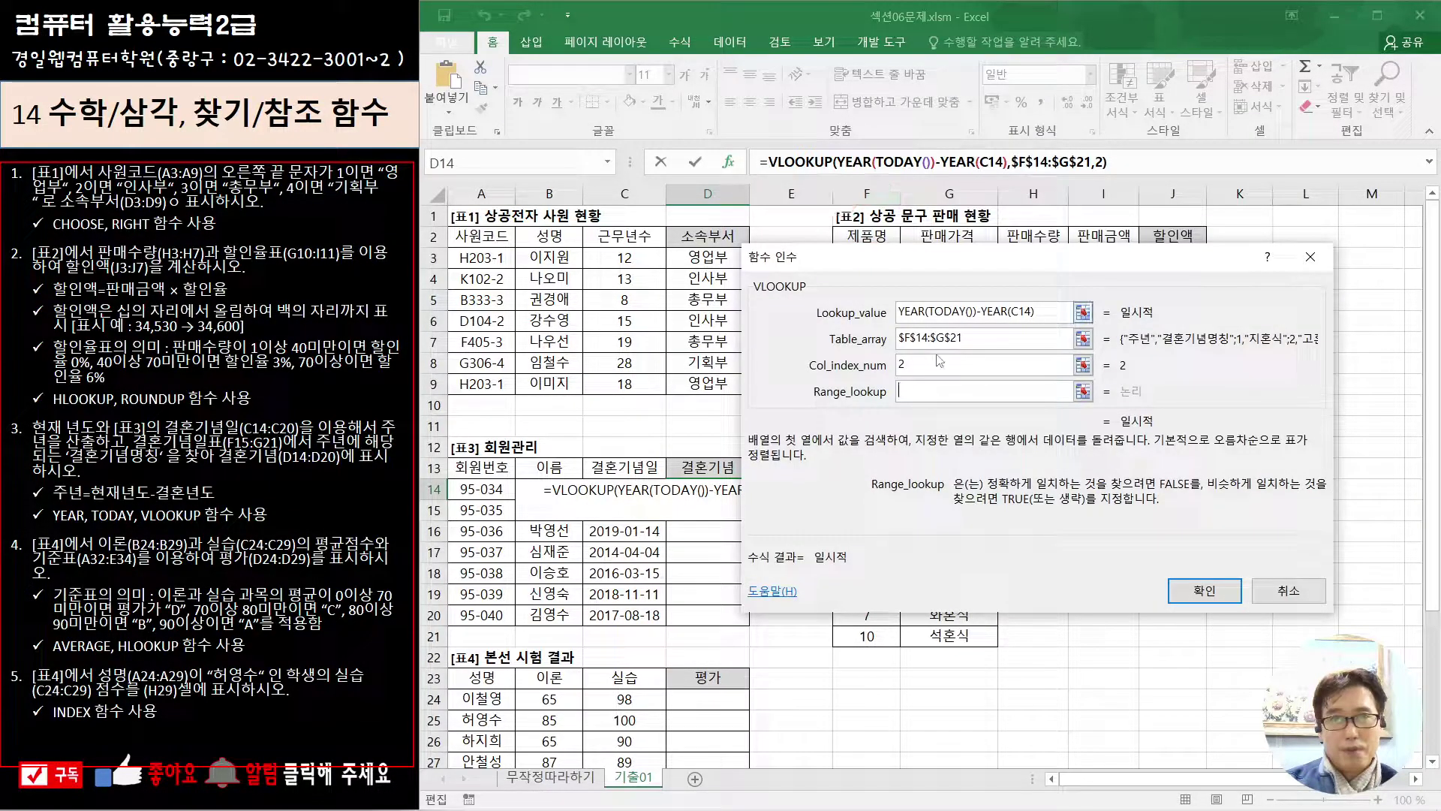
pyautogui.click(809, 162)
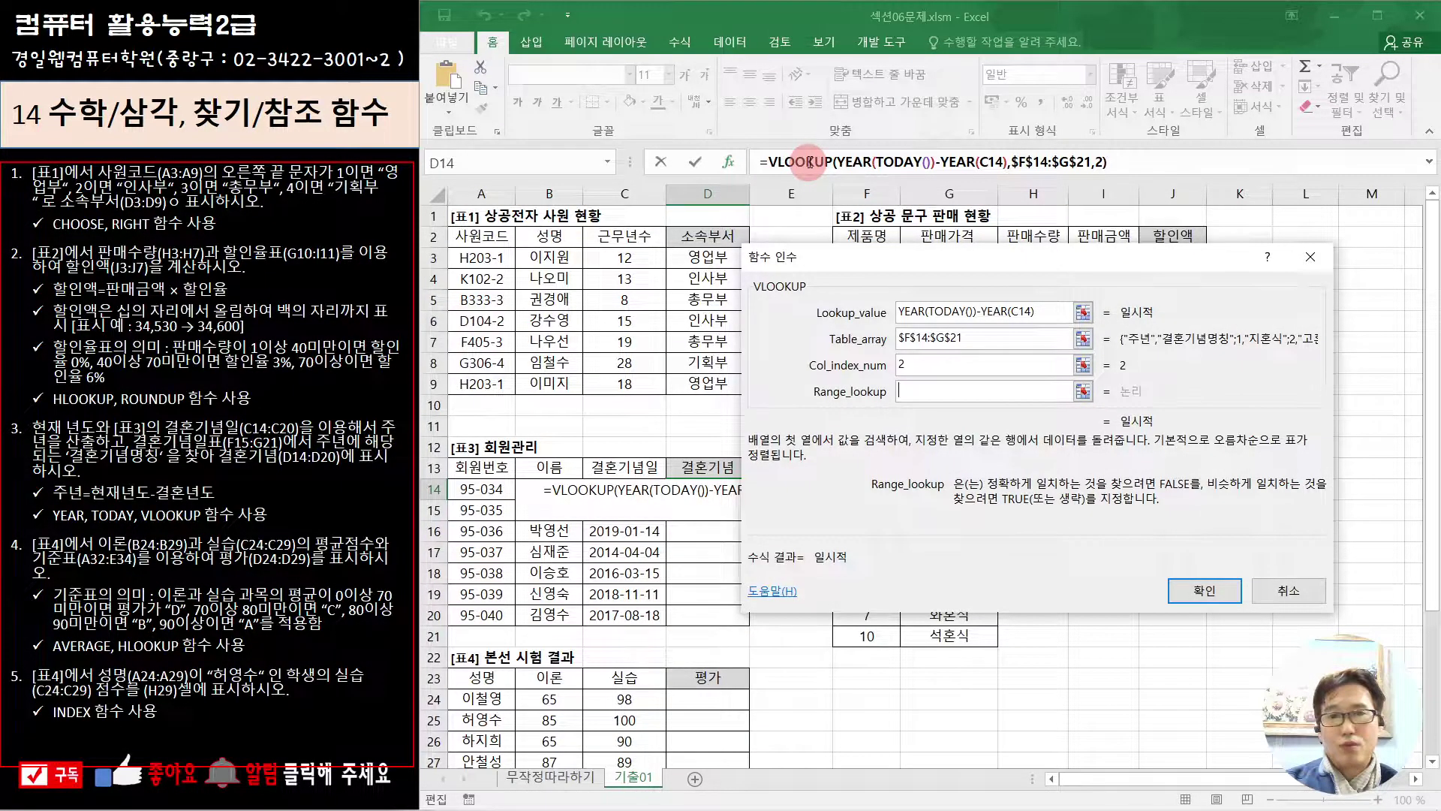
pyautogui.click(1203, 590)
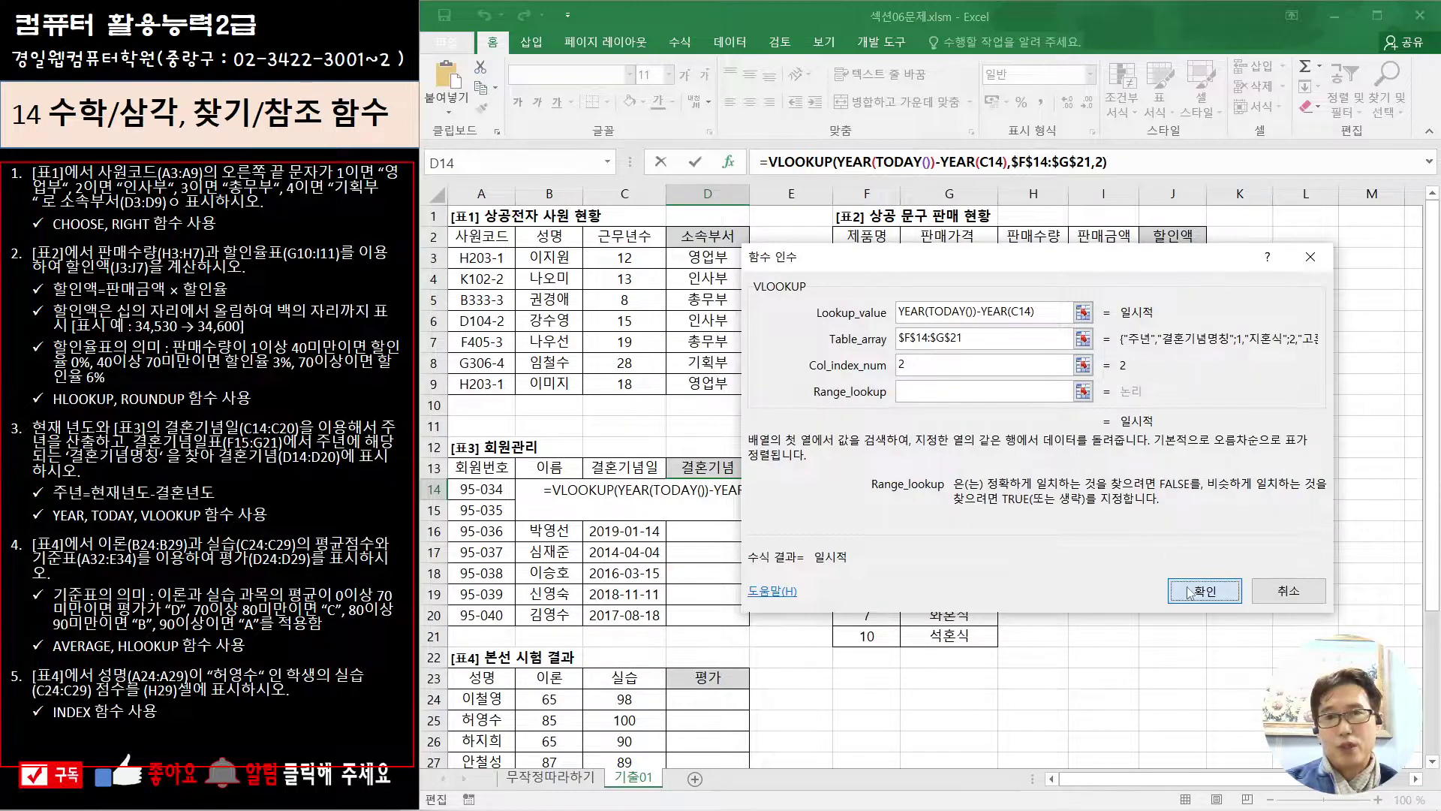
pyautogui.moveTo(751, 497); pyautogui.dragTo(750, 623)
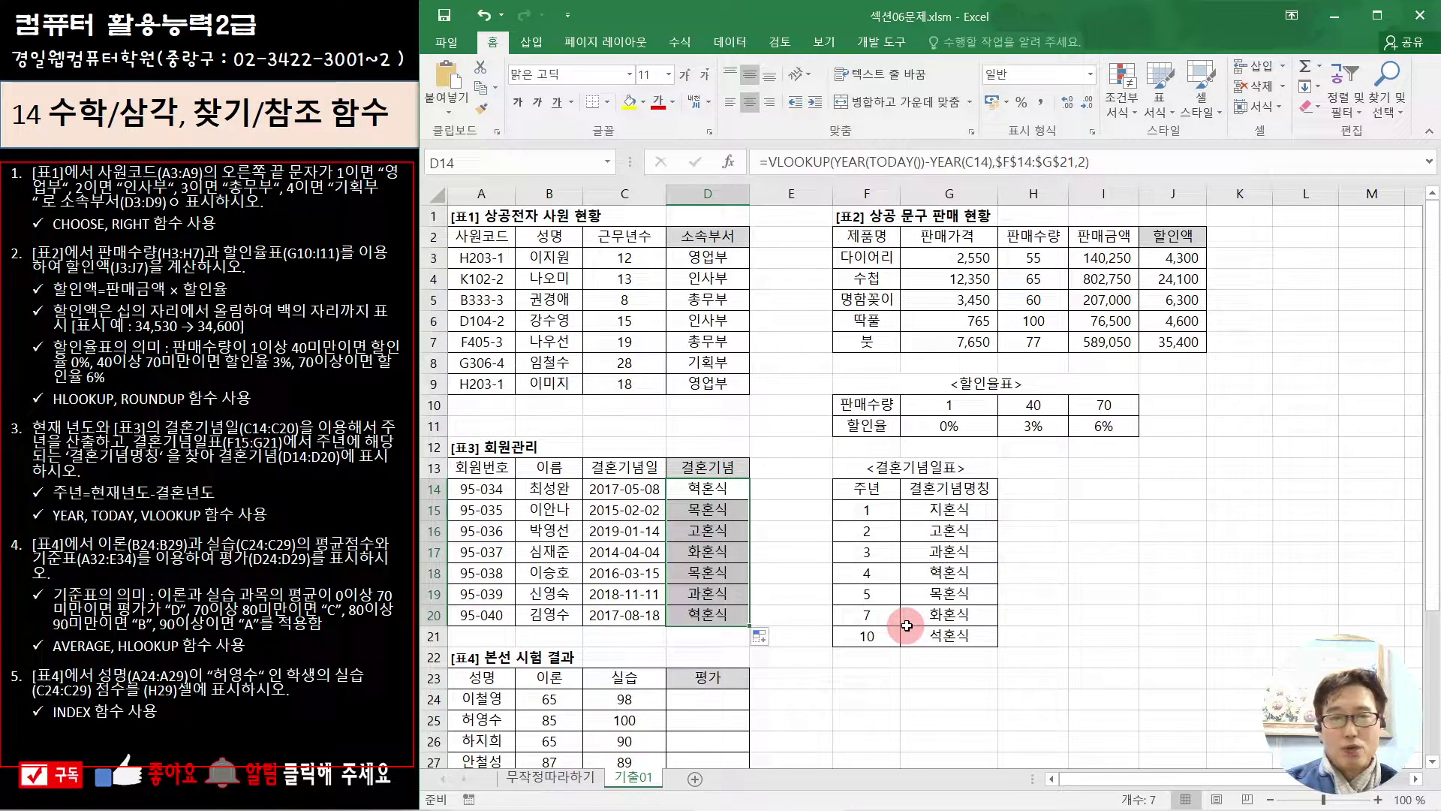
# Start an HLOOKUP formula in D24 for the 평가 column of [표4] and open its function arguments dialog
pyautogui.click(1088, 624)
pyautogui.scroll(-2, 1088, 624)
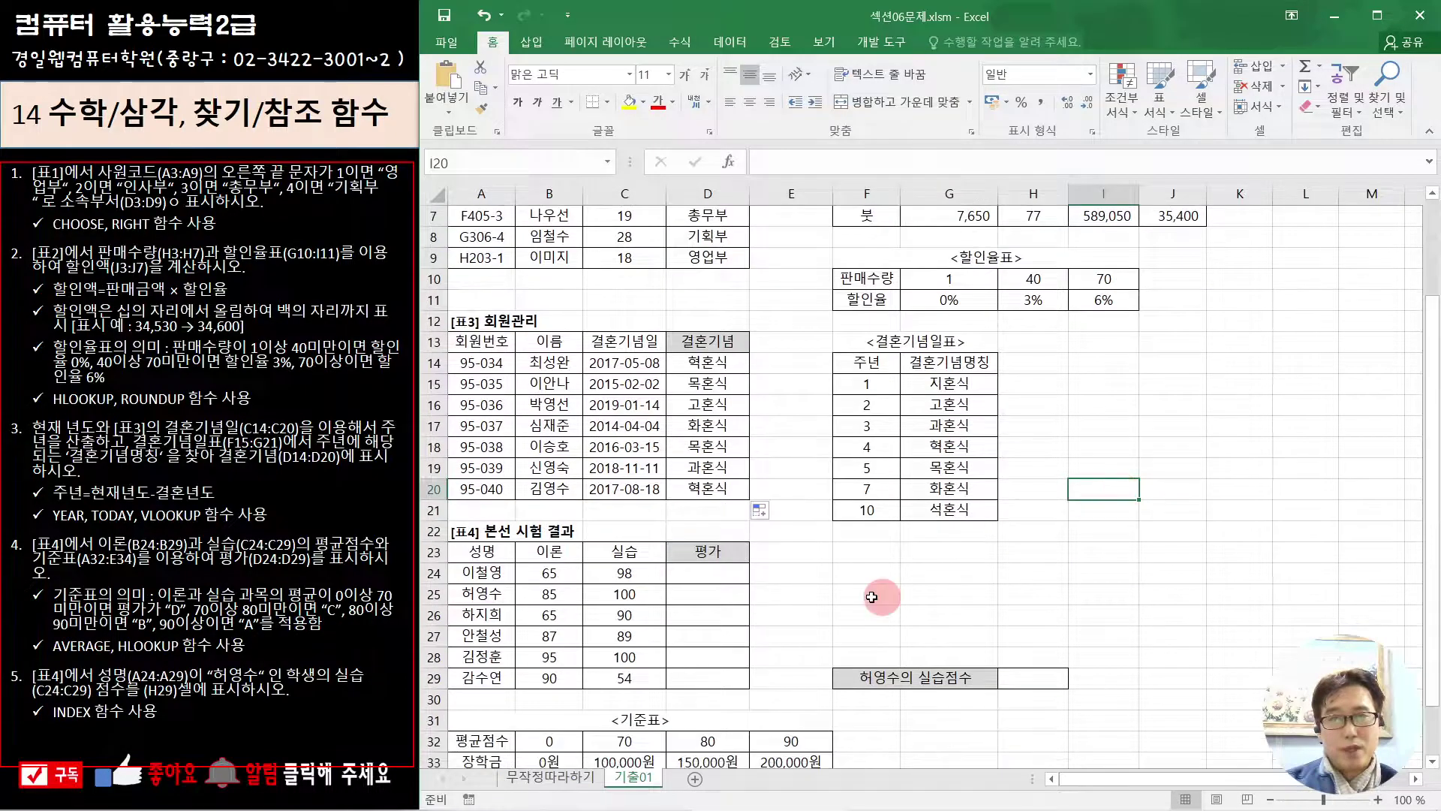
pyautogui.click(714, 573)
pyautogui.scroll(-1, 884, 458)
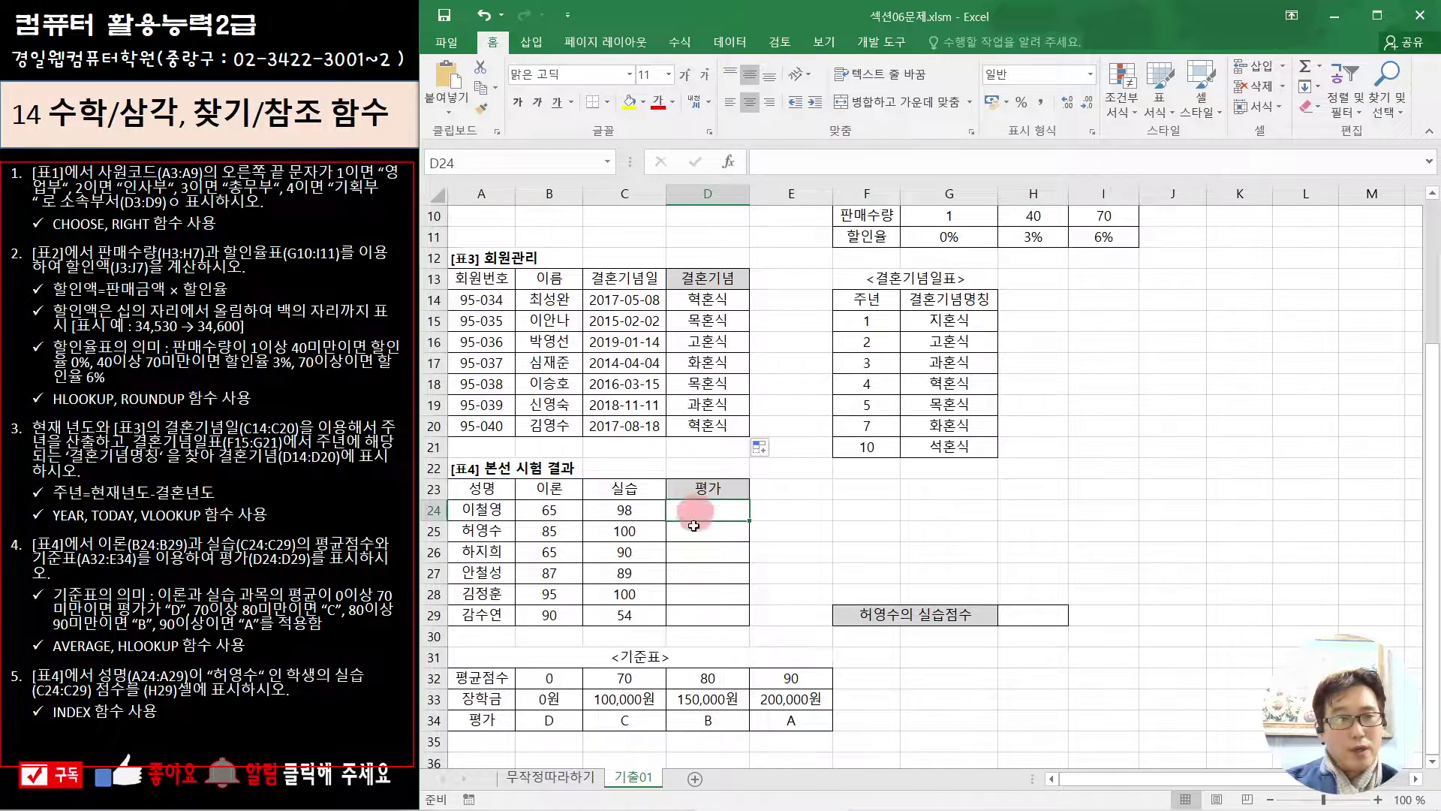
pyautogui.moveTo(535, 719); pyautogui.dragTo(799, 721)
pyautogui.moveTo(499, 674); pyautogui.dragTo(800, 694)
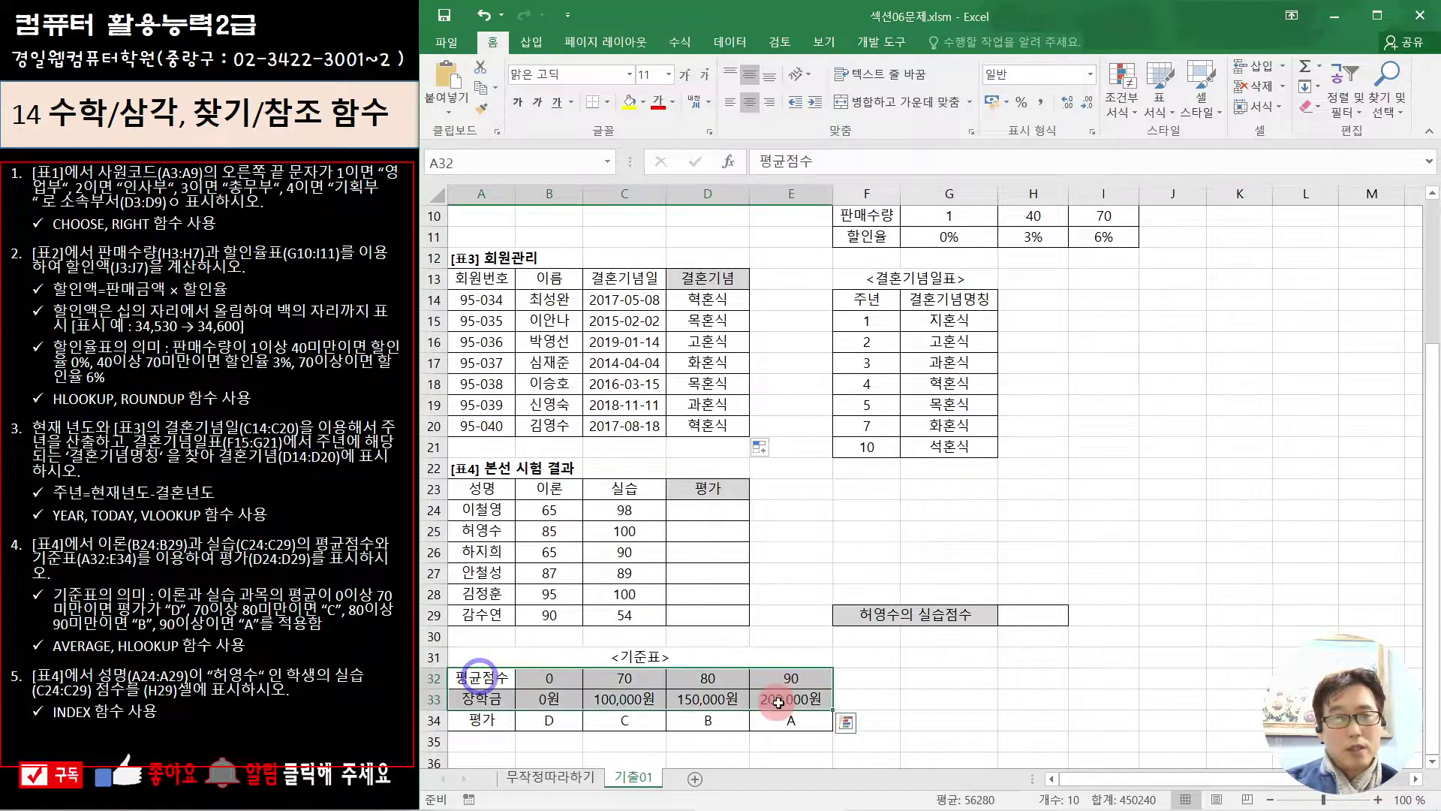
pyautogui.click(557, 681)
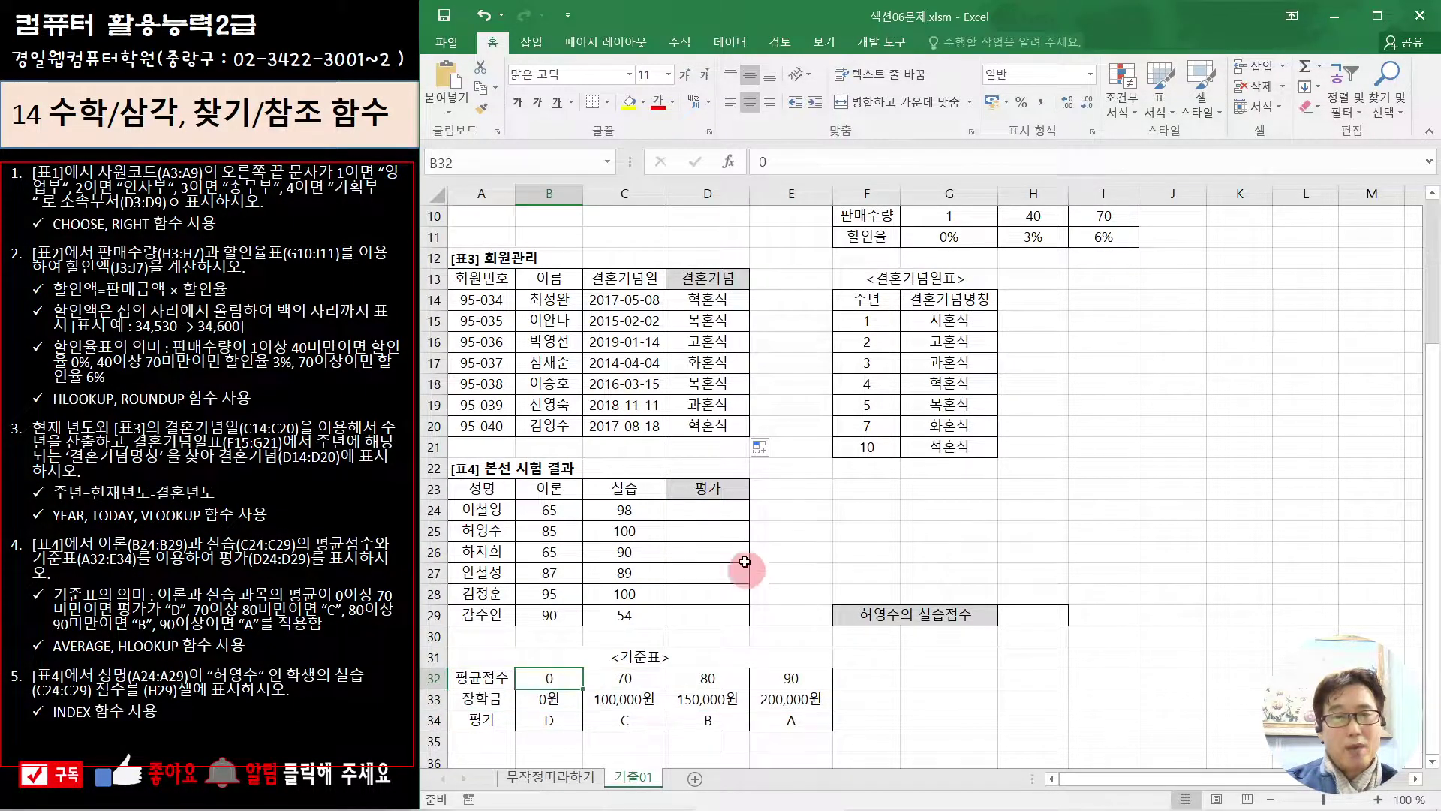
pyautogui.click(724, 509)
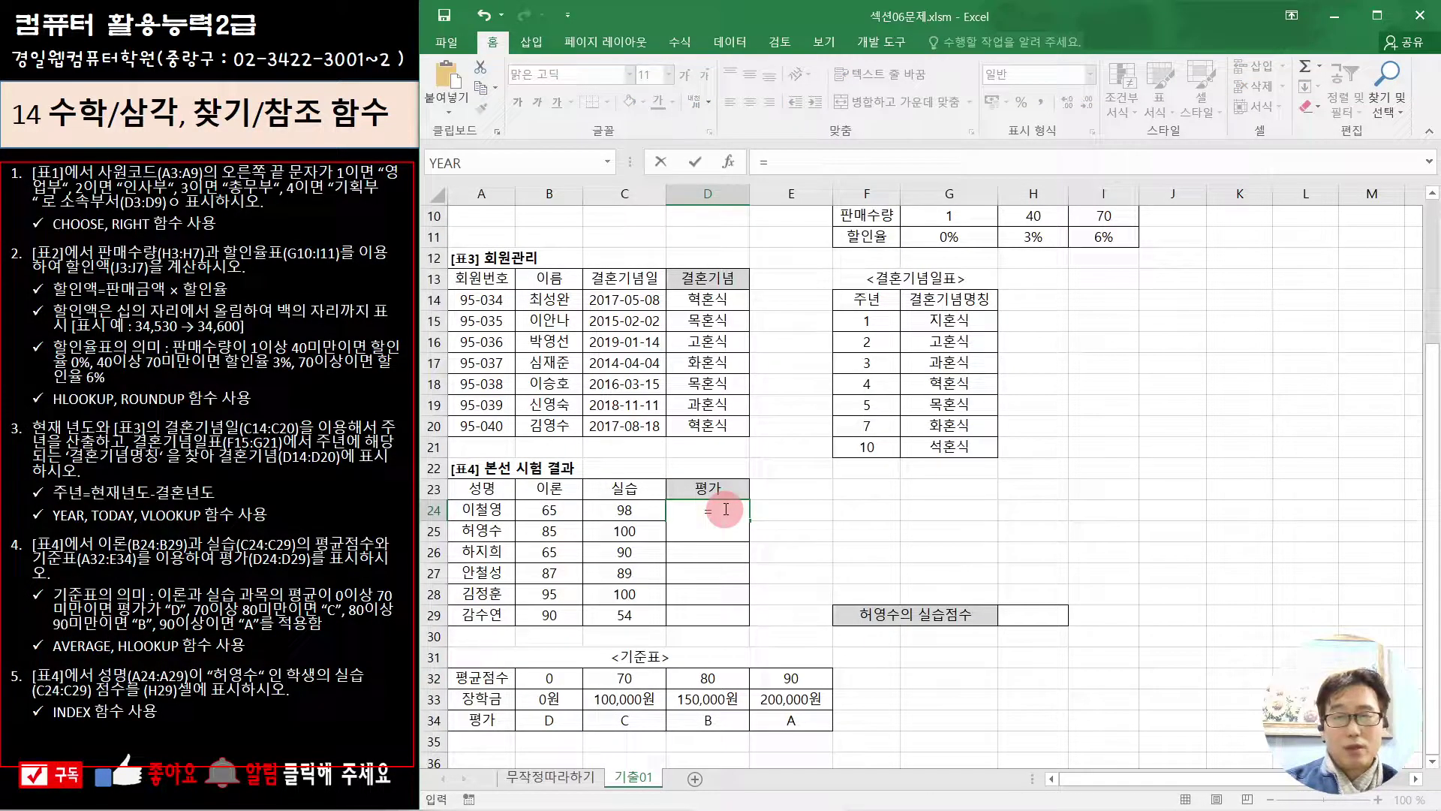
pyautogui.write('hl')
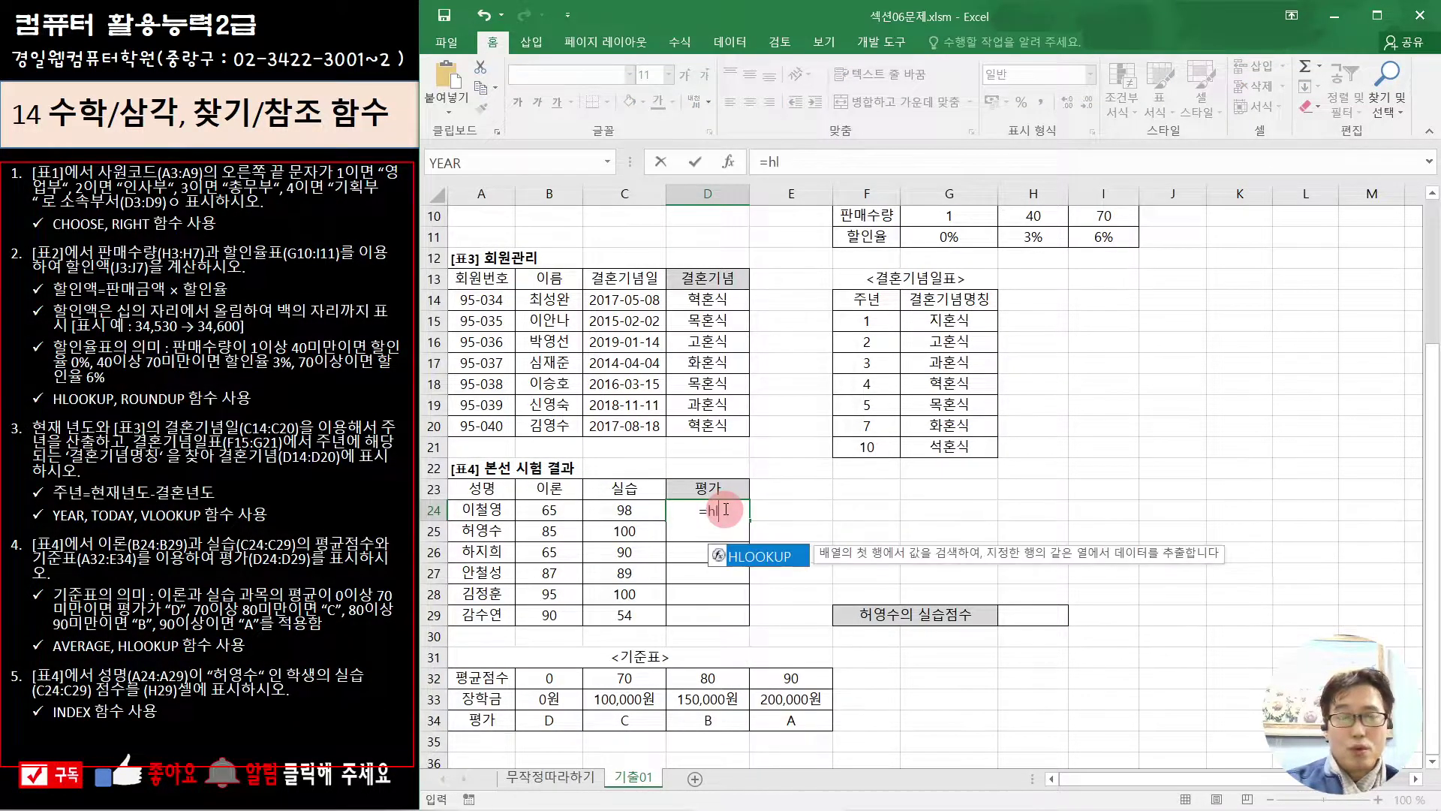
pyautogui.doubleClick(771, 556)
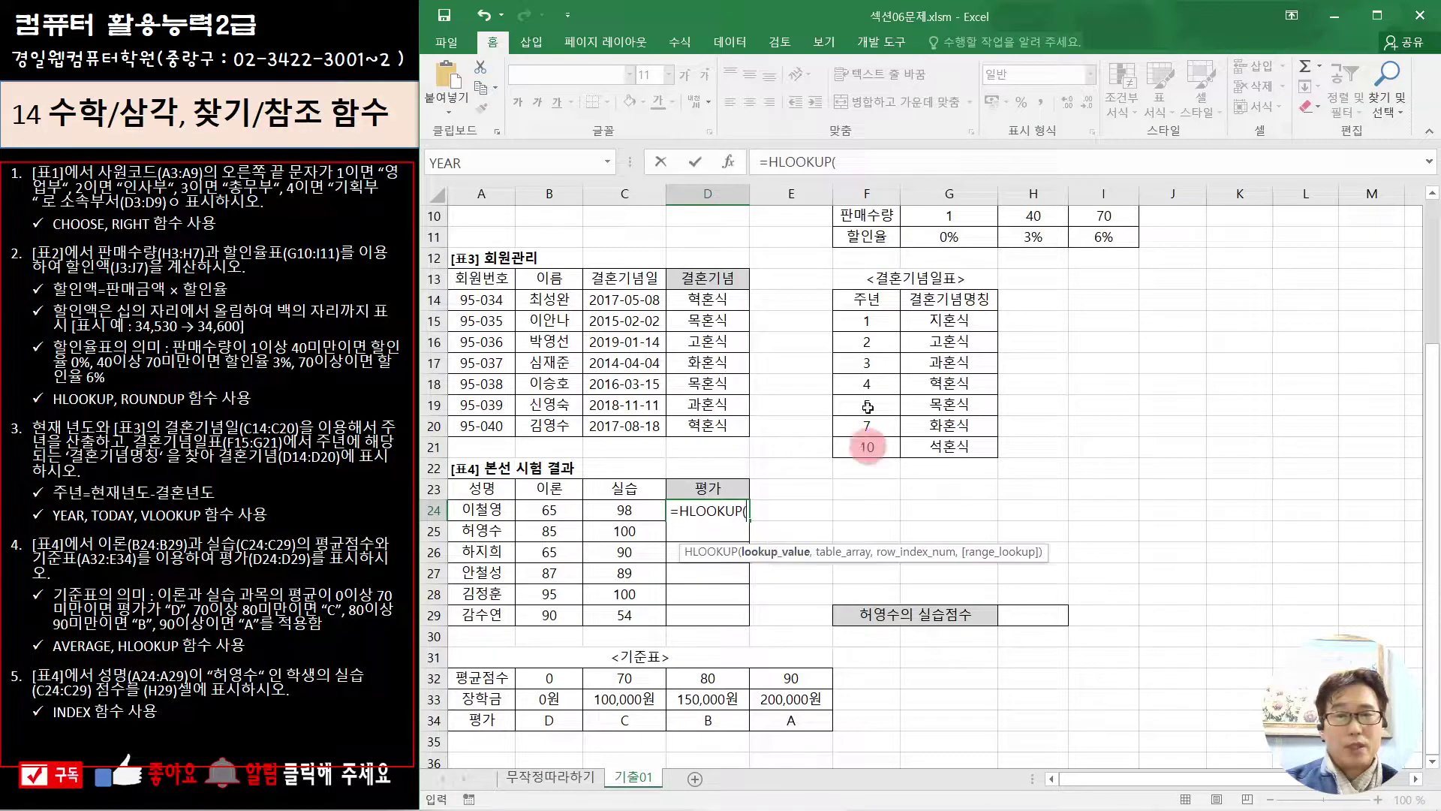
pyautogui.click(727, 161)
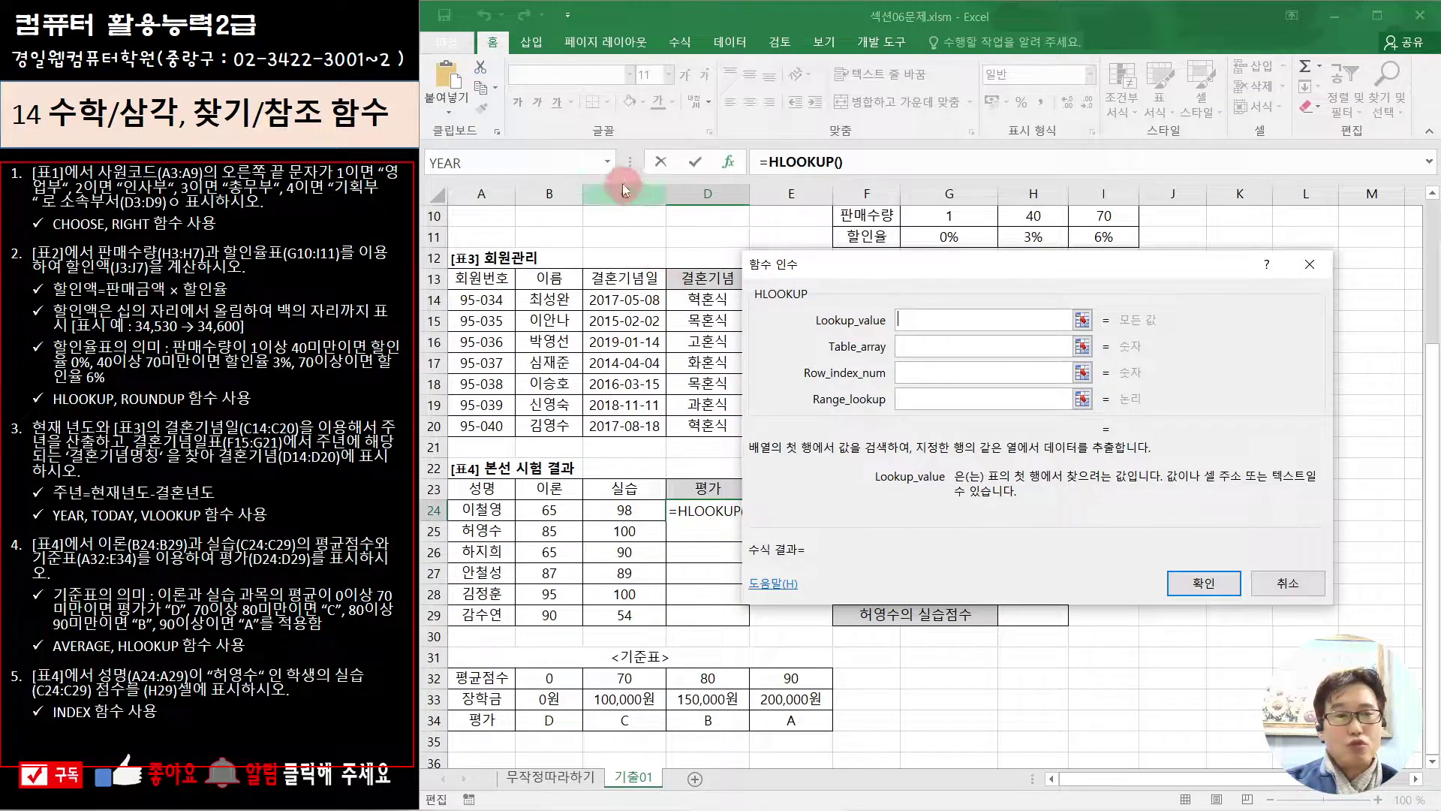
# Nest AVERAGE(B24:C24) as HLOOKUP's lookup value and return to the HLOOKUP arguments
pyautogui.click(608, 162)
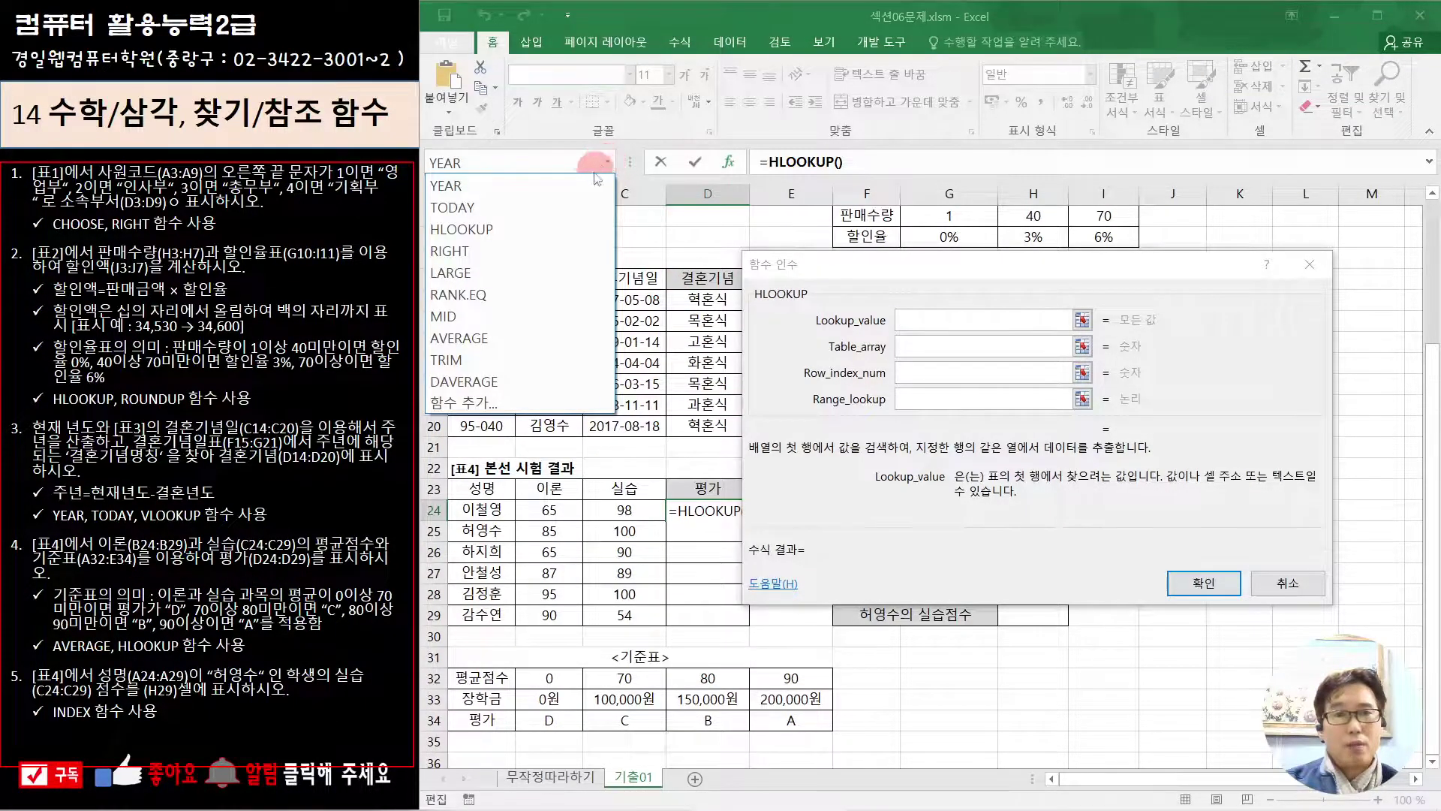
pyautogui.click(505, 339)
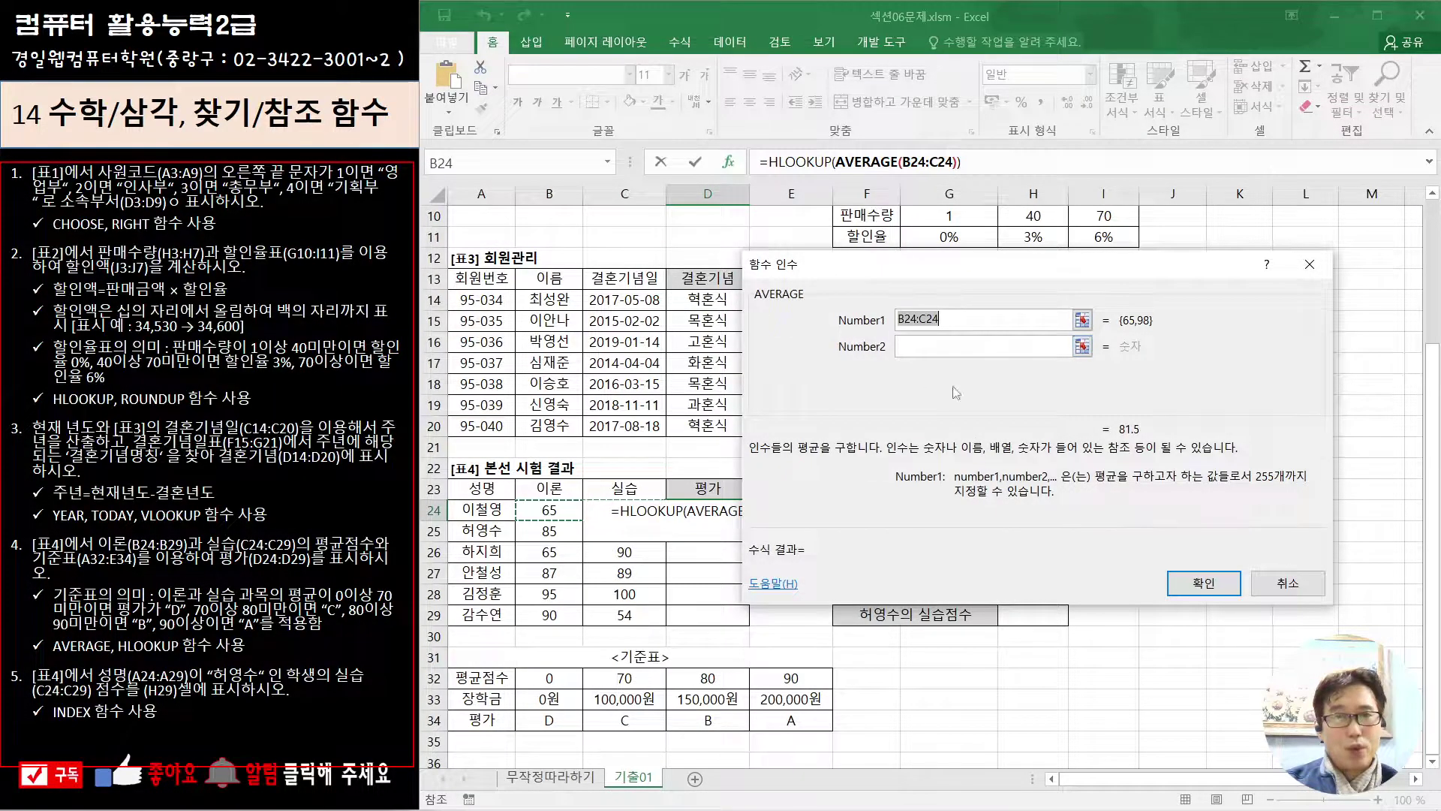
pyautogui.moveTo(547, 509); pyautogui.dragTo(623, 510)
pyautogui.click(780, 162)
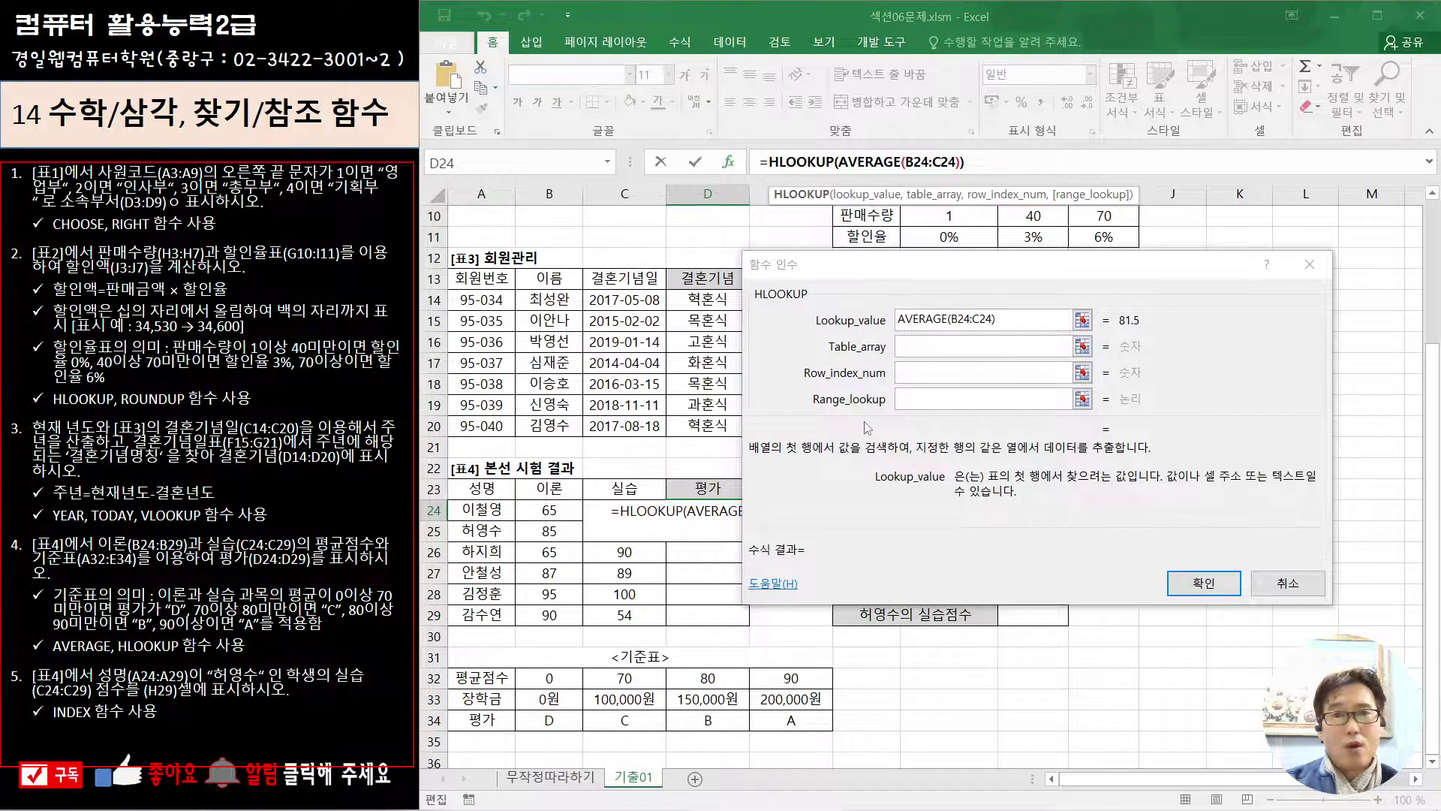
# Set HLOOKUP's table array to the absolute range $A$32:$E$34 of the 기준표 and its row index to 3
pyautogui.press('Tab')
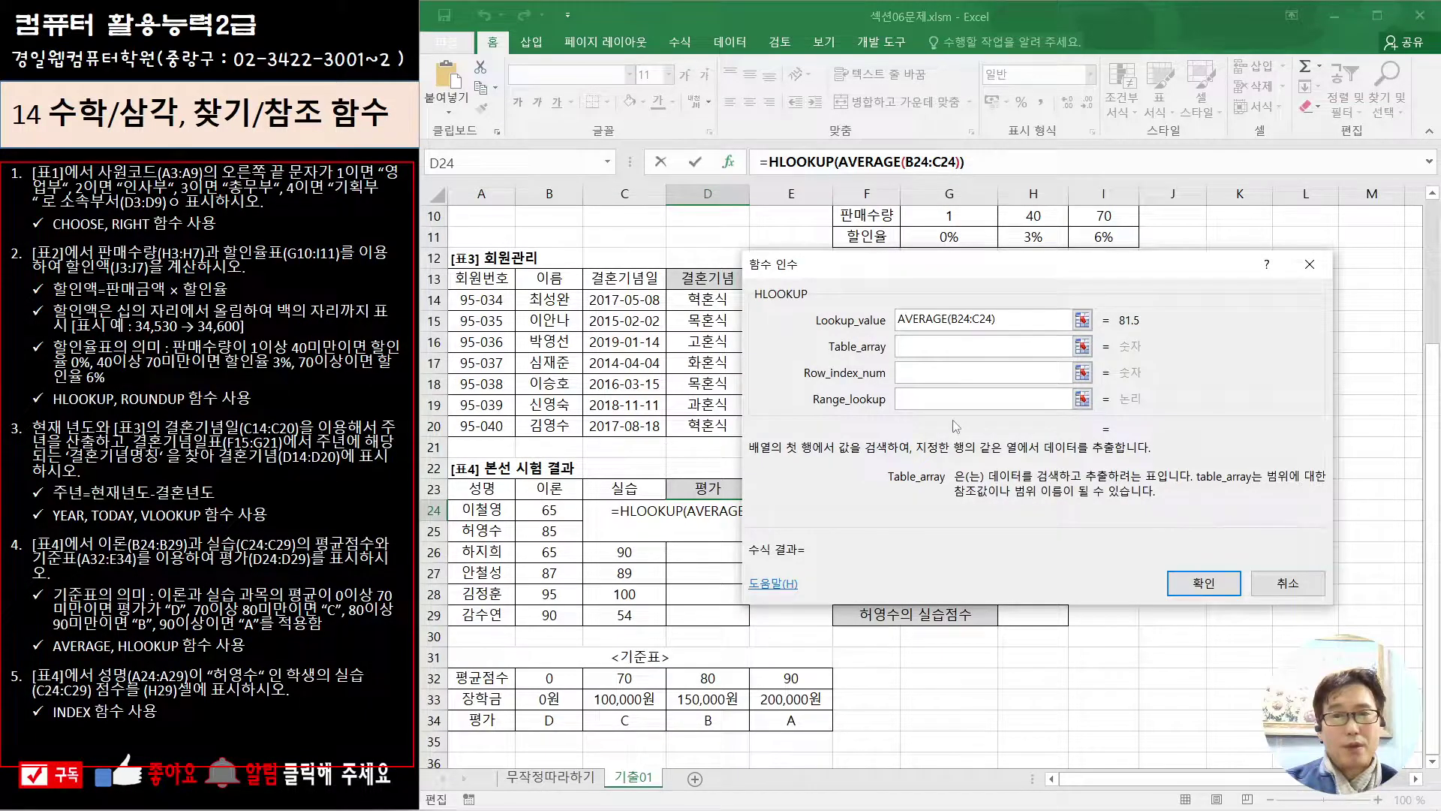
pyautogui.moveTo(456, 679); pyautogui.dragTo(792, 714)
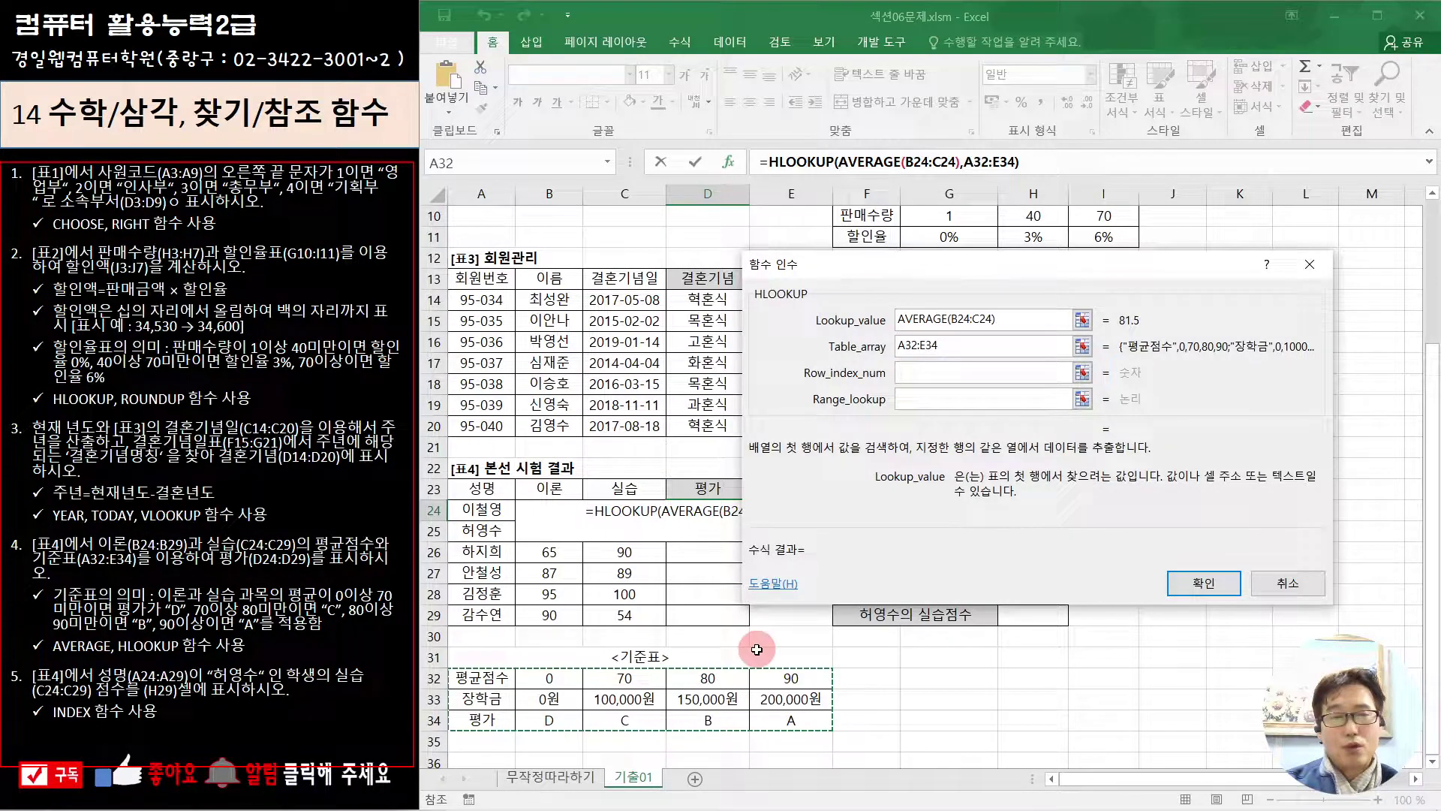
pyautogui.press('F4')
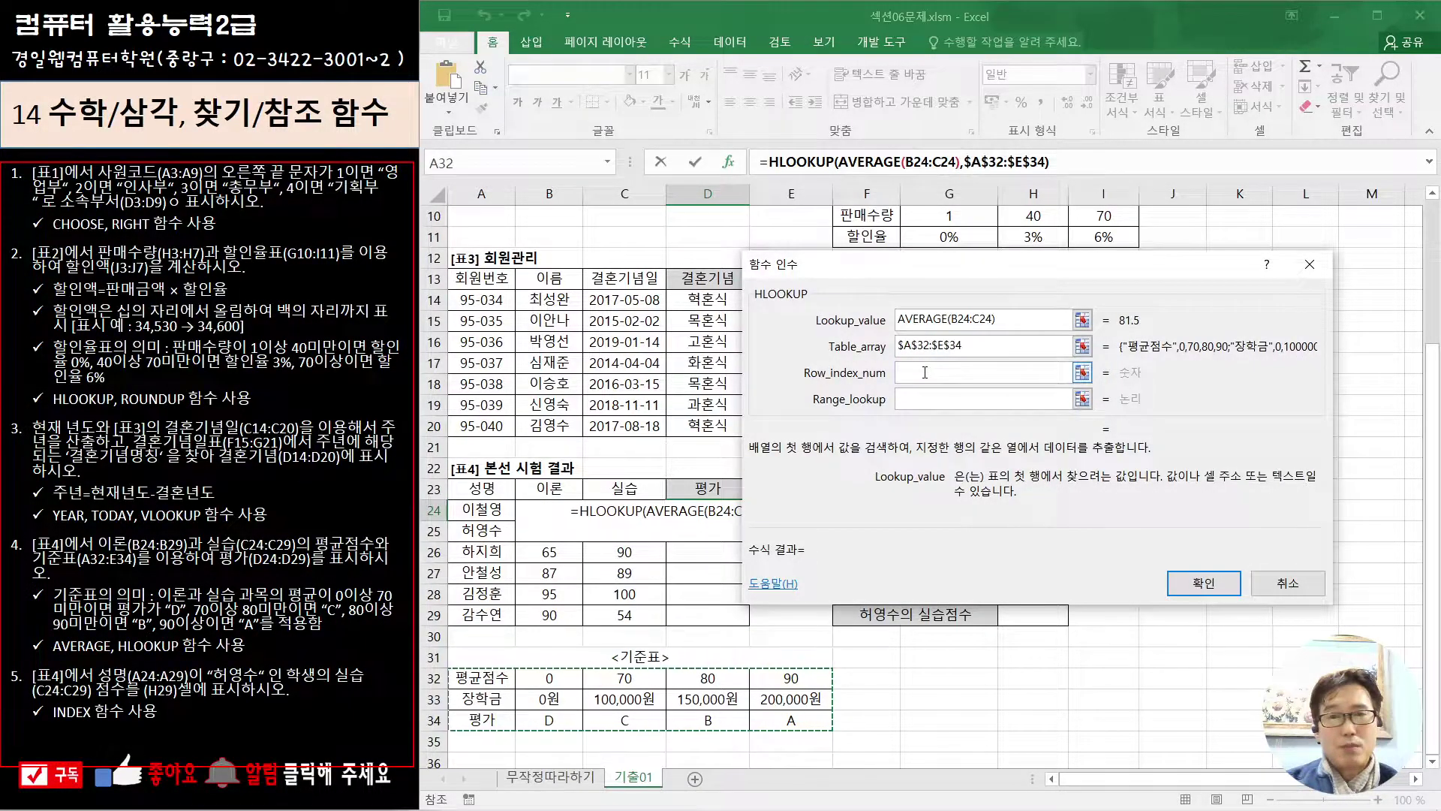
pyautogui.click(925, 372)
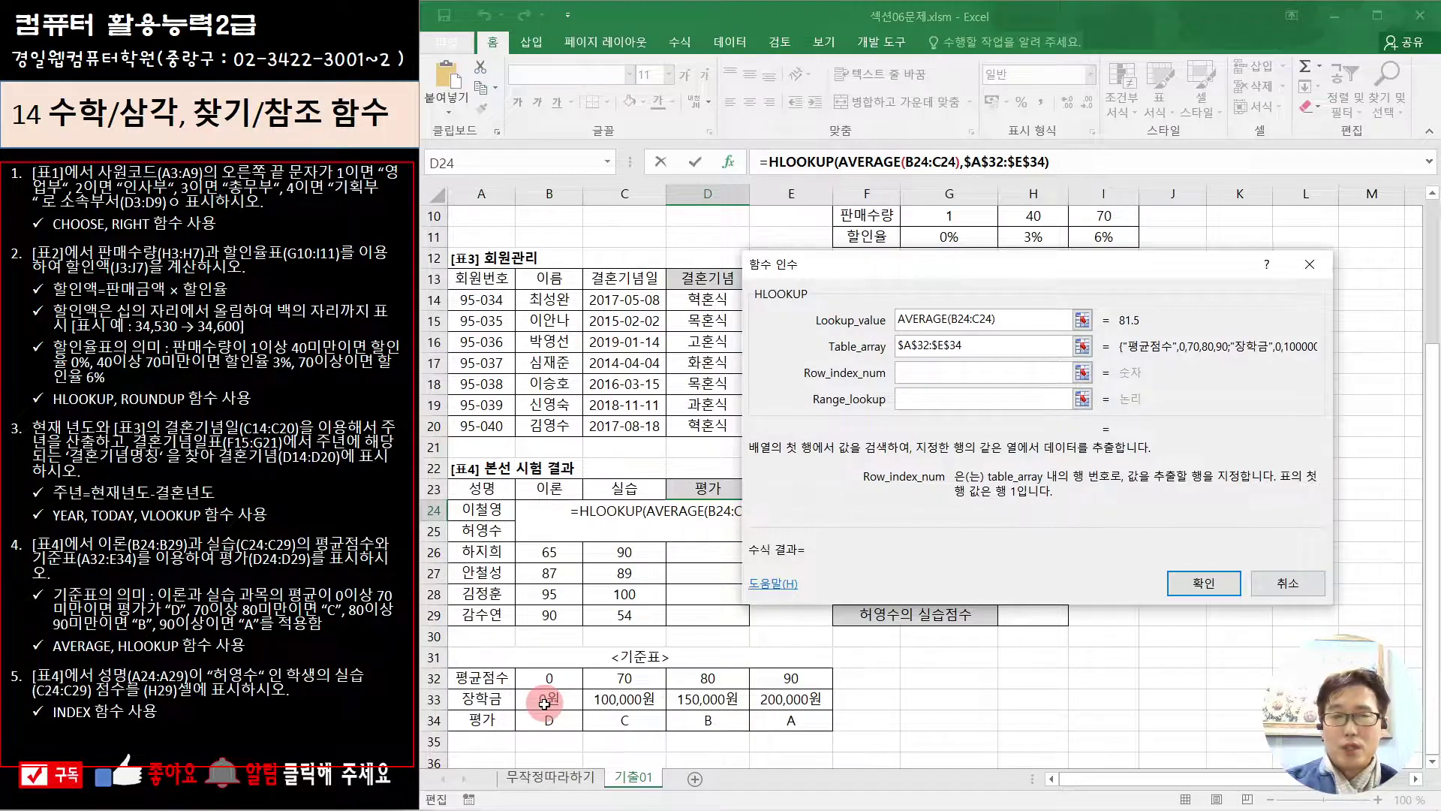
pyautogui.write('3')
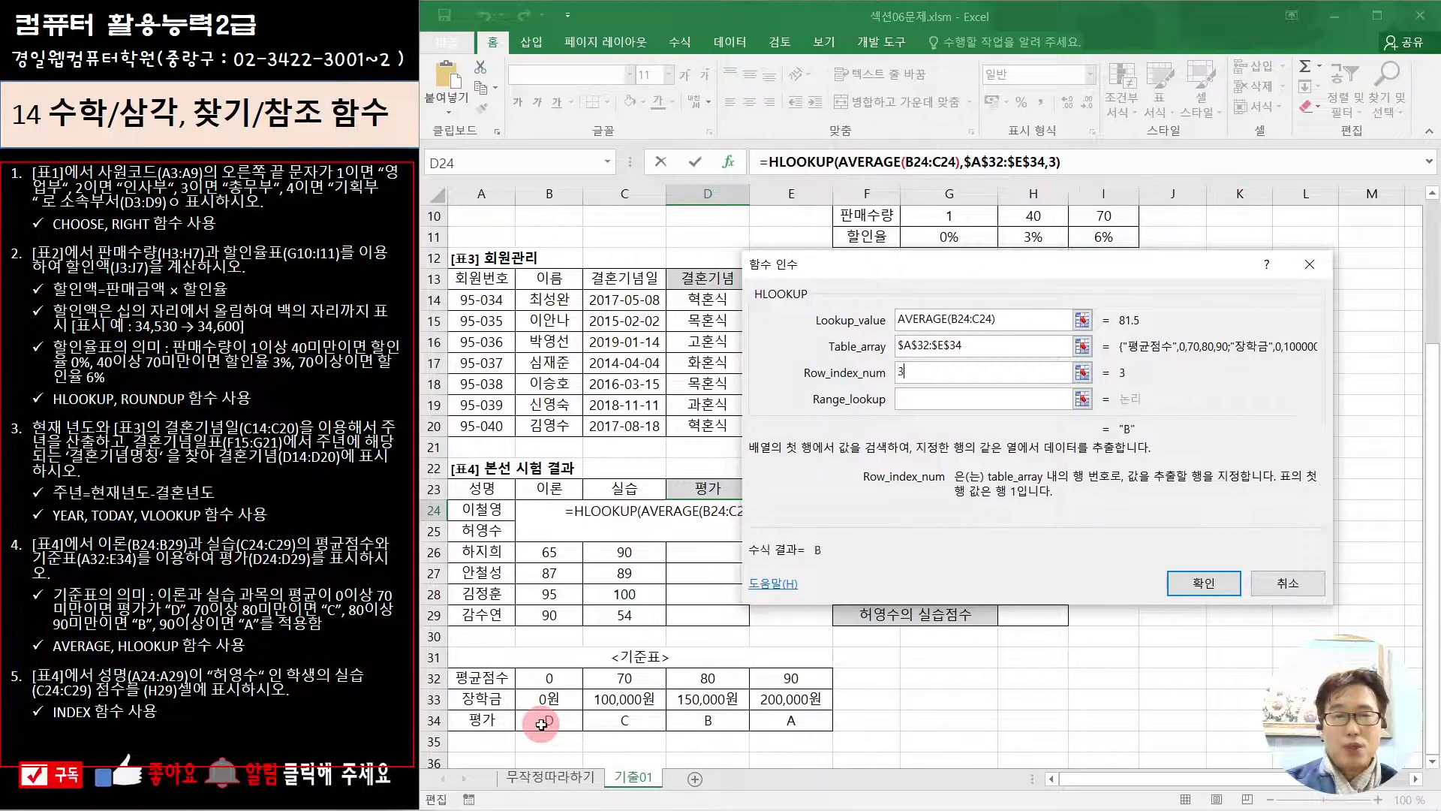
# Complete the HLOOKUP with 1 as Range_lookup and fill it down the 평가 column to D29
pyautogui.click(934, 398)
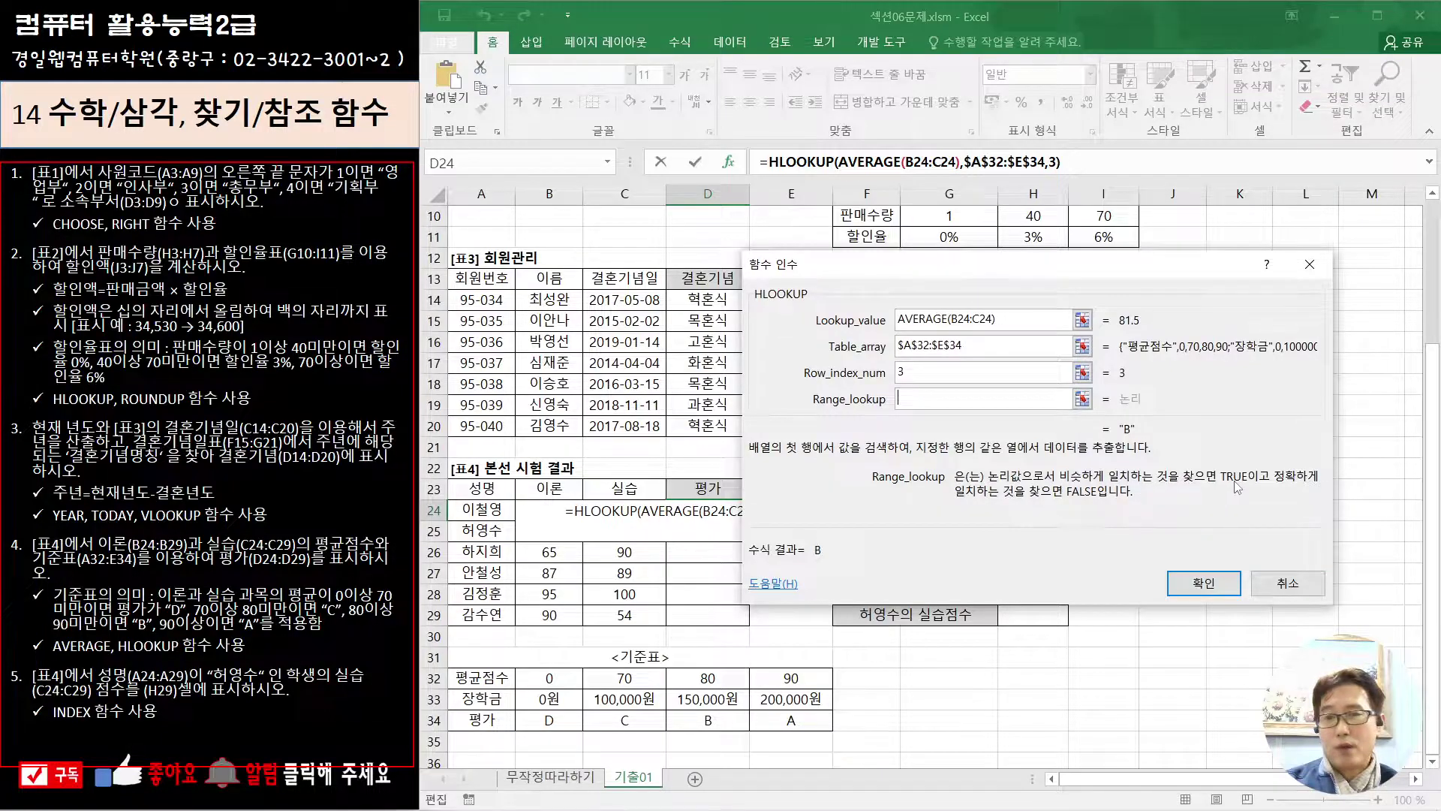
pyautogui.write('1')
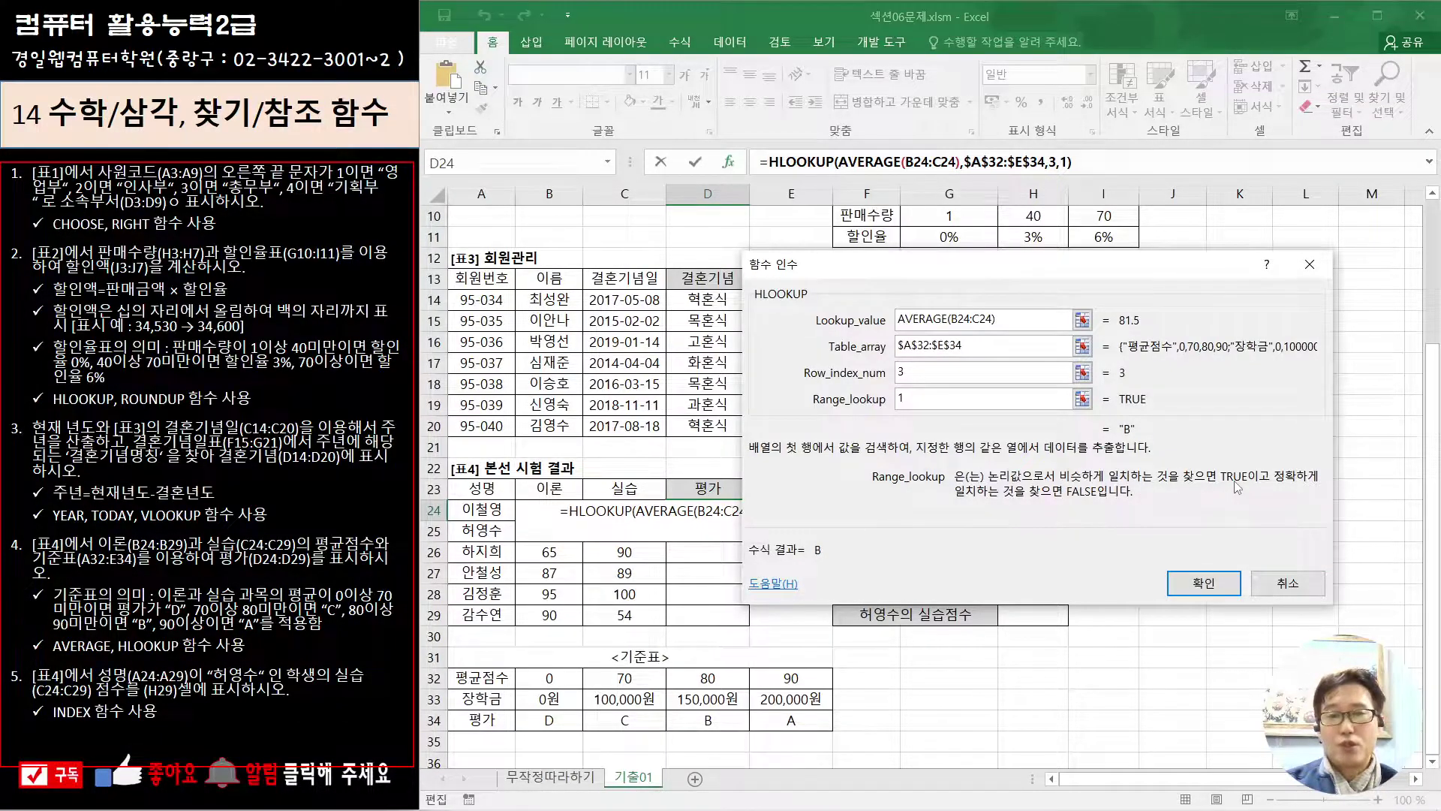
pyautogui.click(1204, 583)
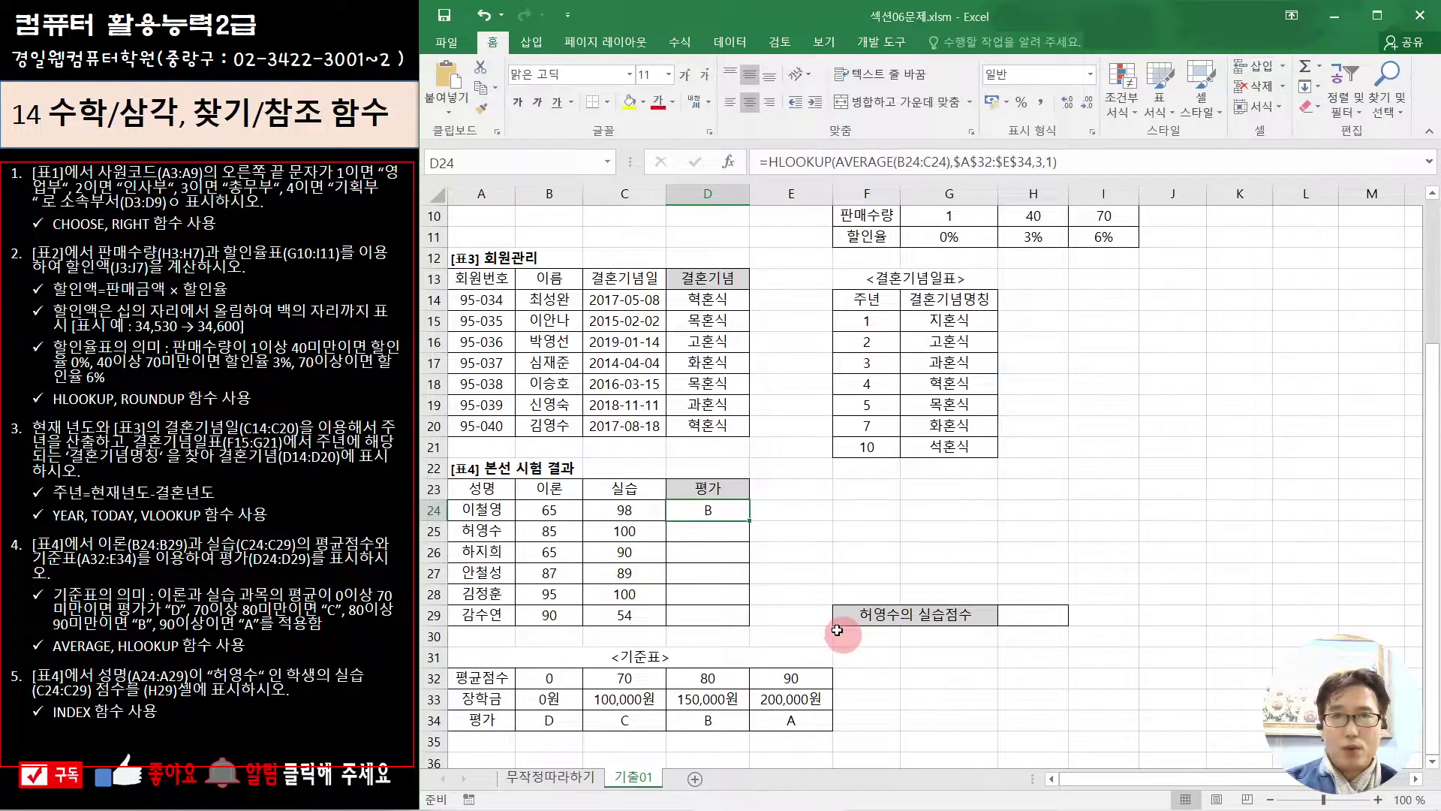
pyautogui.moveTo(749, 519); pyautogui.dragTo(747, 626)
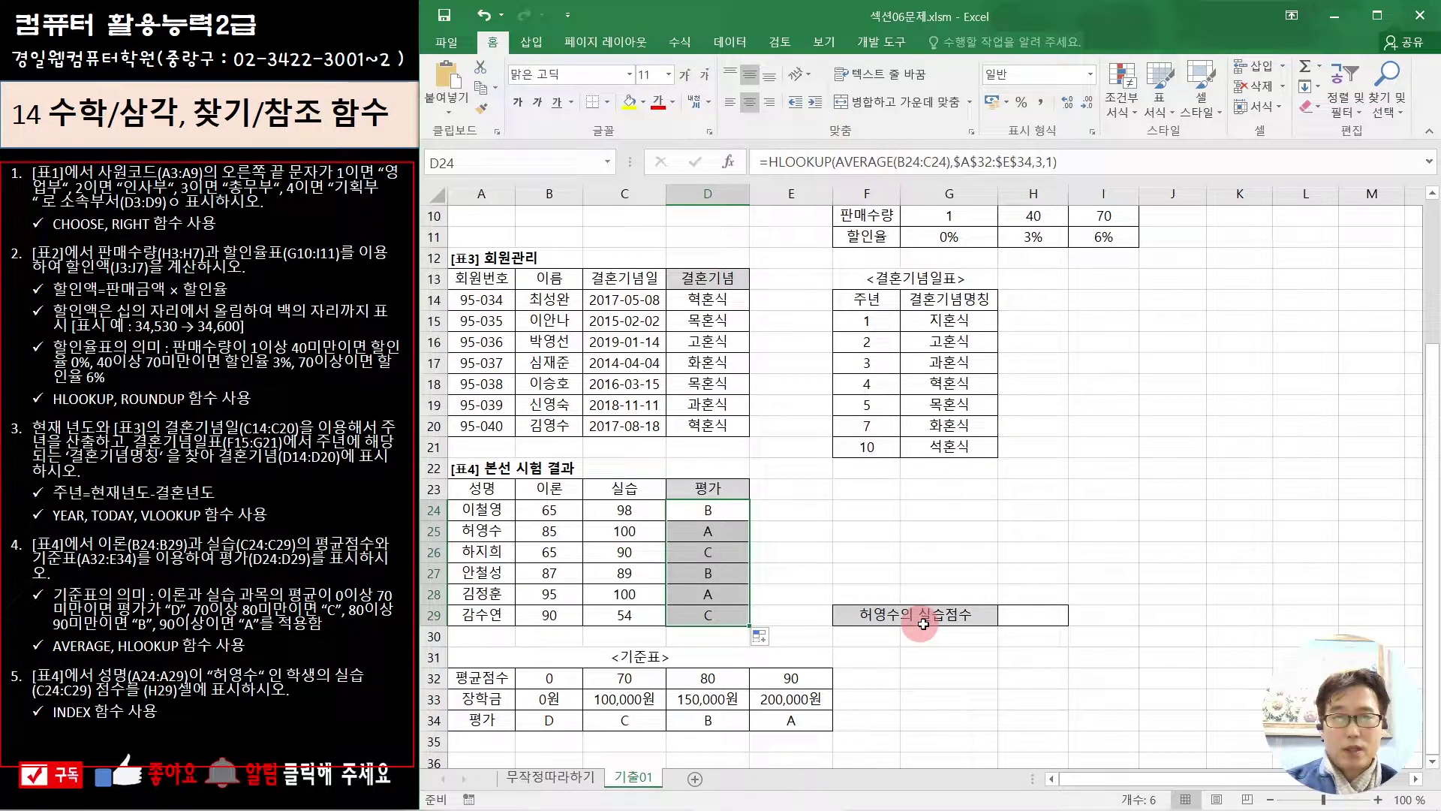
# Start an INDEX formula in H29 using the array,row_num,column_num form and set its array to A23:C29 of [표4]
pyautogui.click(1032, 616)
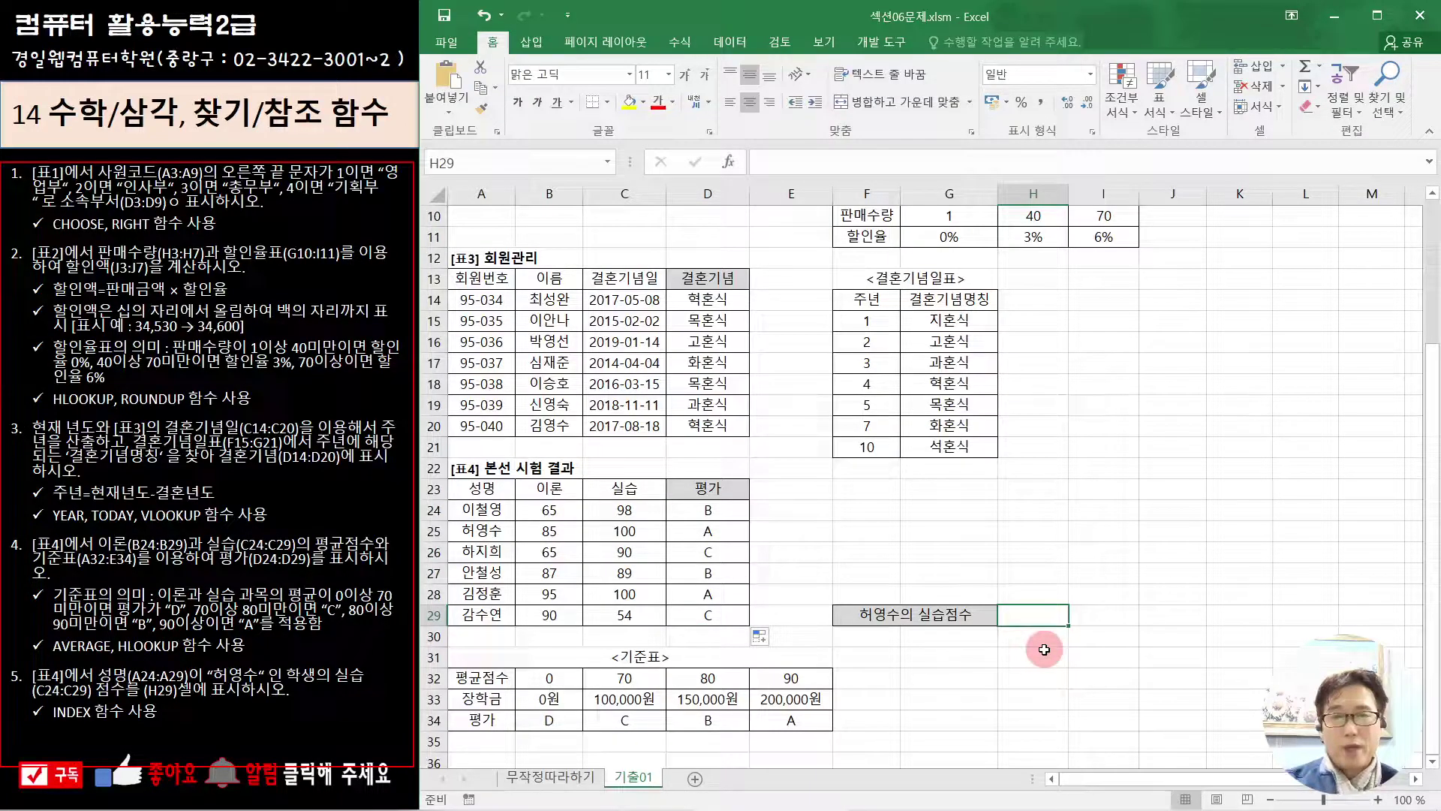
pyautogui.write('=in')
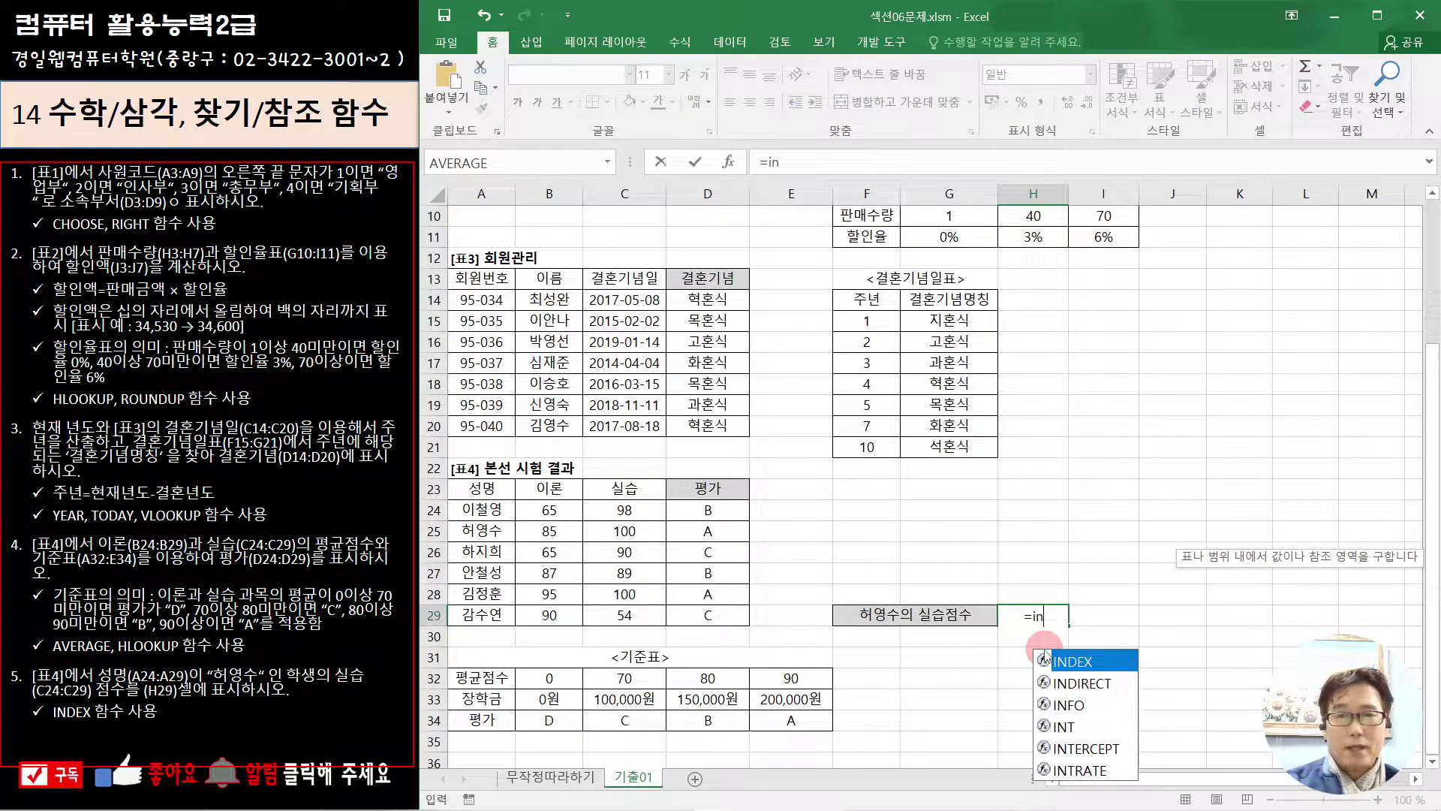
pyautogui.doubleClick(1059, 662)
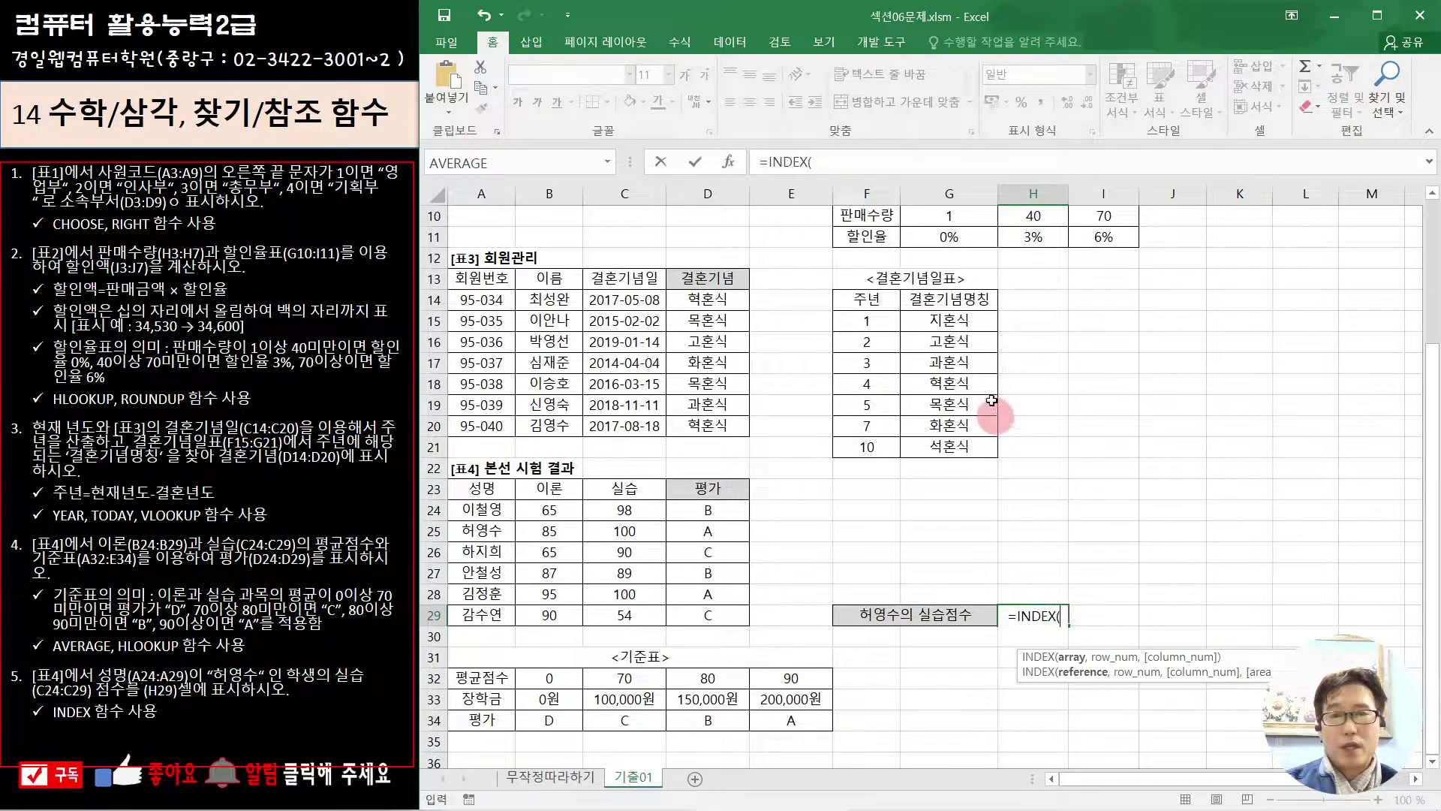
pyautogui.click(728, 162)
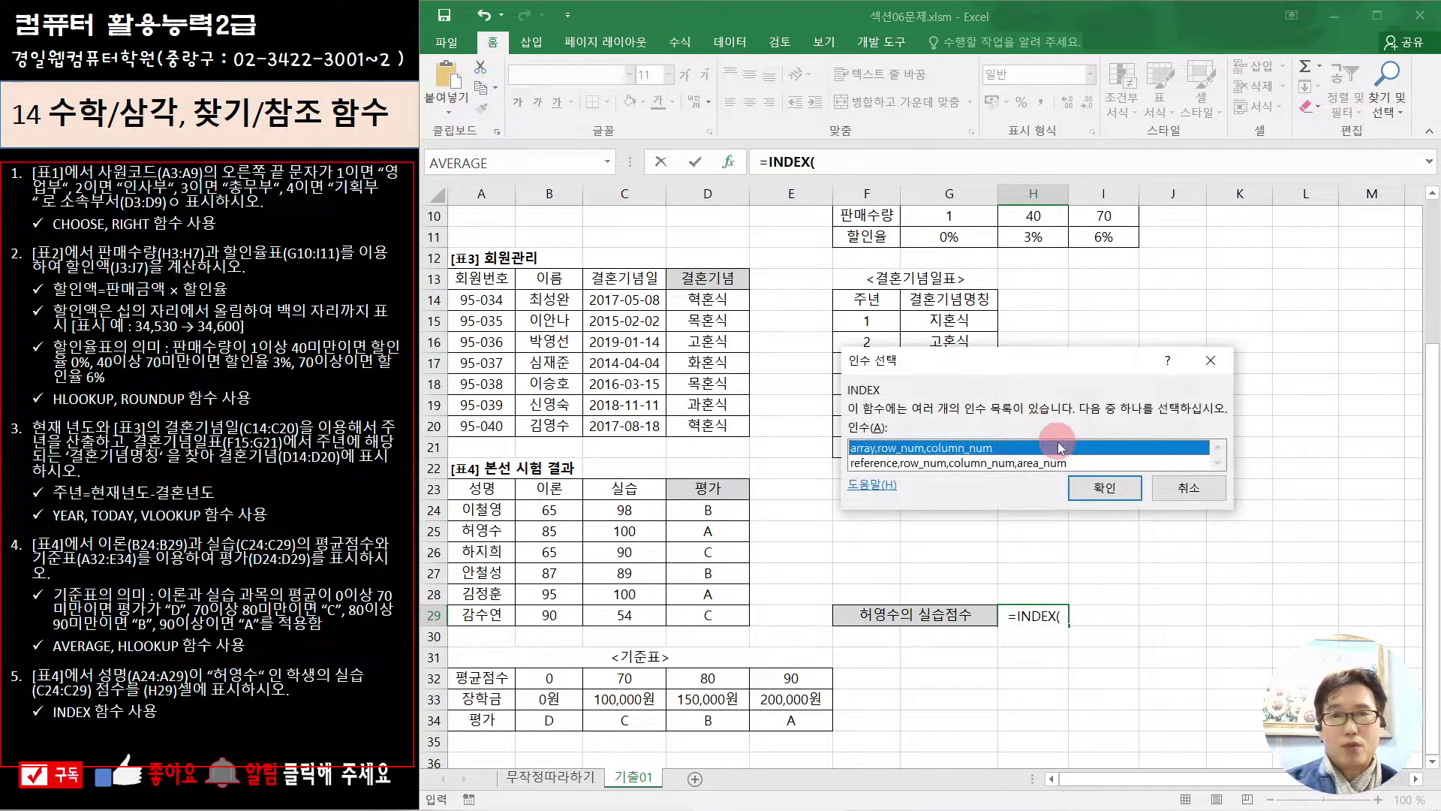
pyautogui.click(1079, 489)
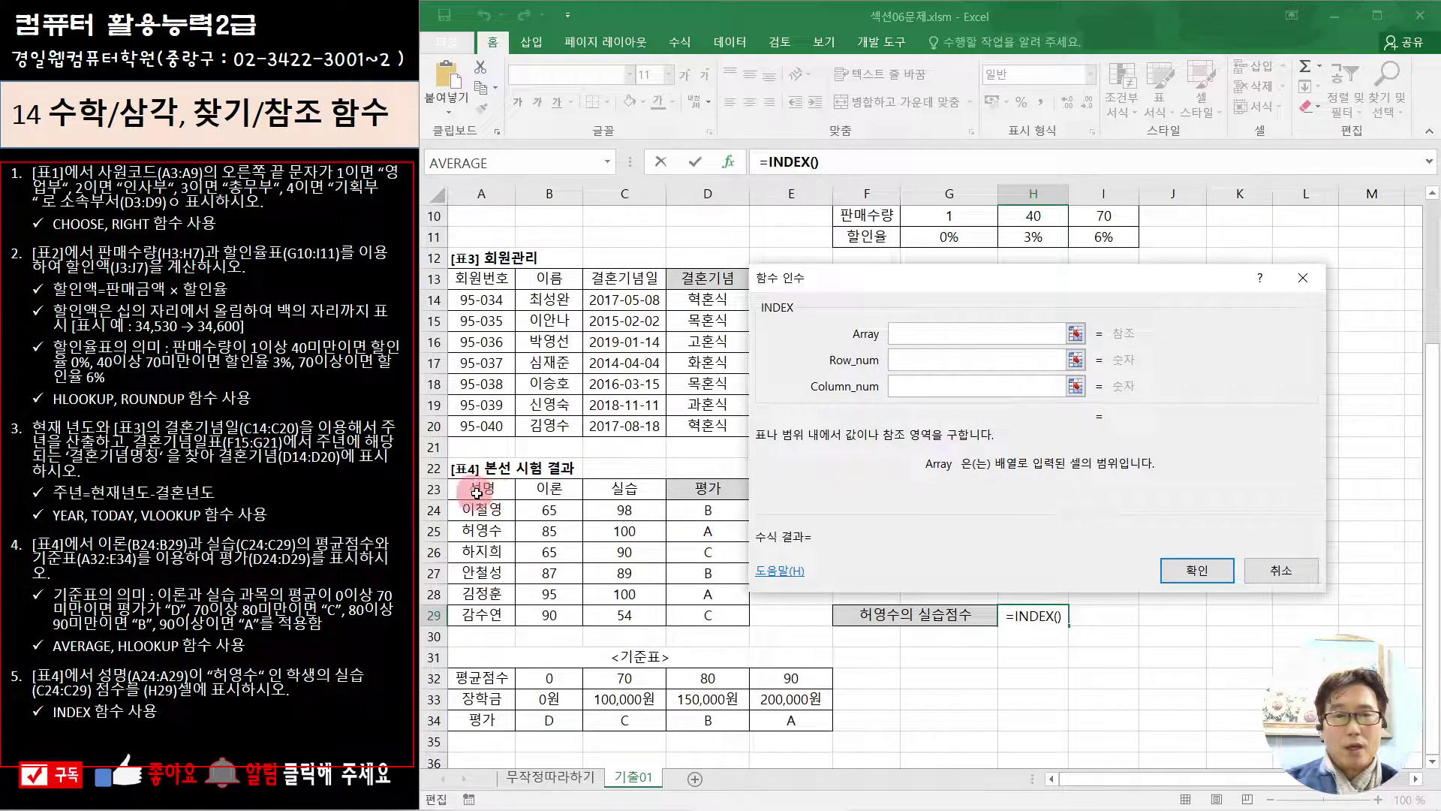
pyautogui.moveTo(458, 488); pyautogui.dragTo(636, 613)
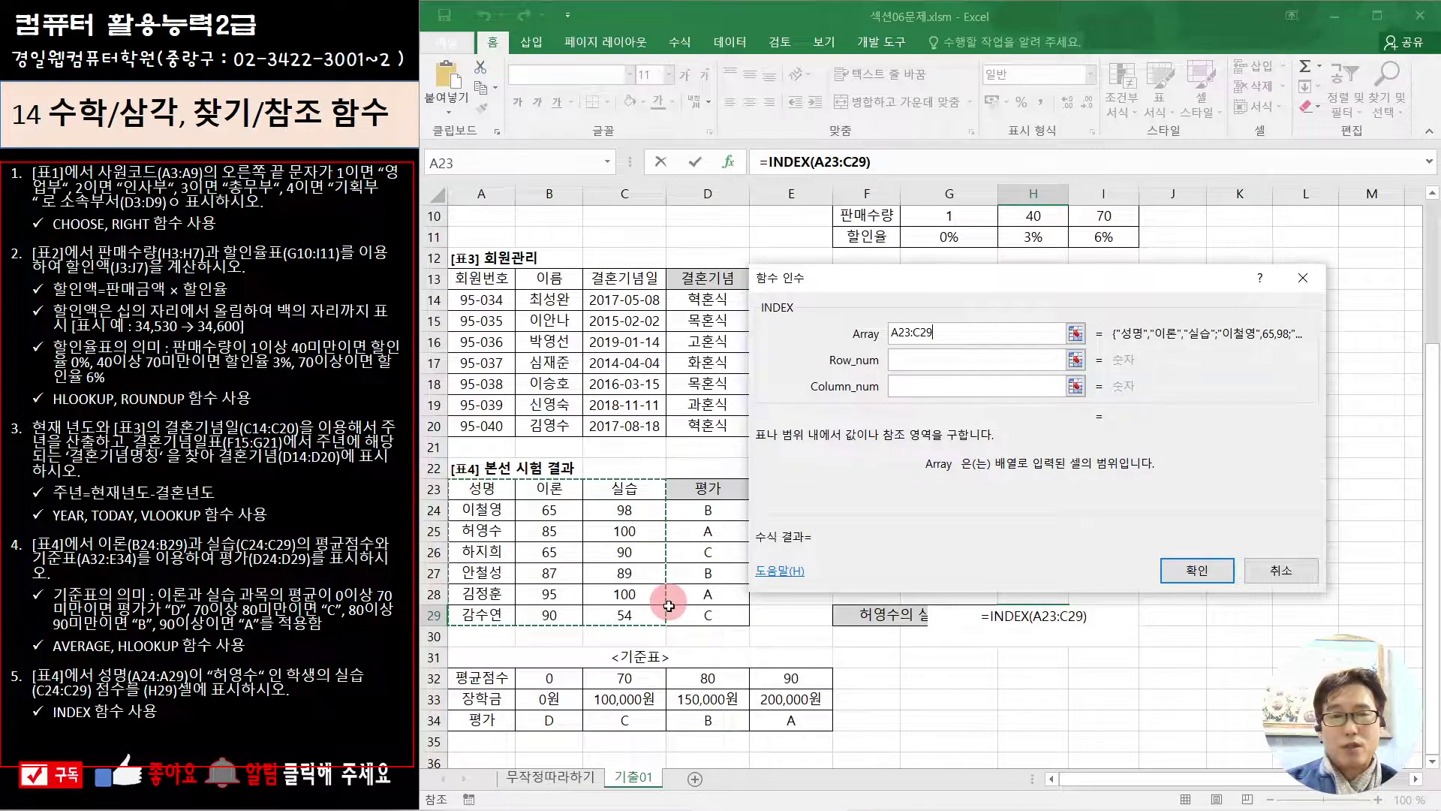
# Complete the INDEX formula in H29 with row number 3 and column number 3
pyautogui.click(919, 361)
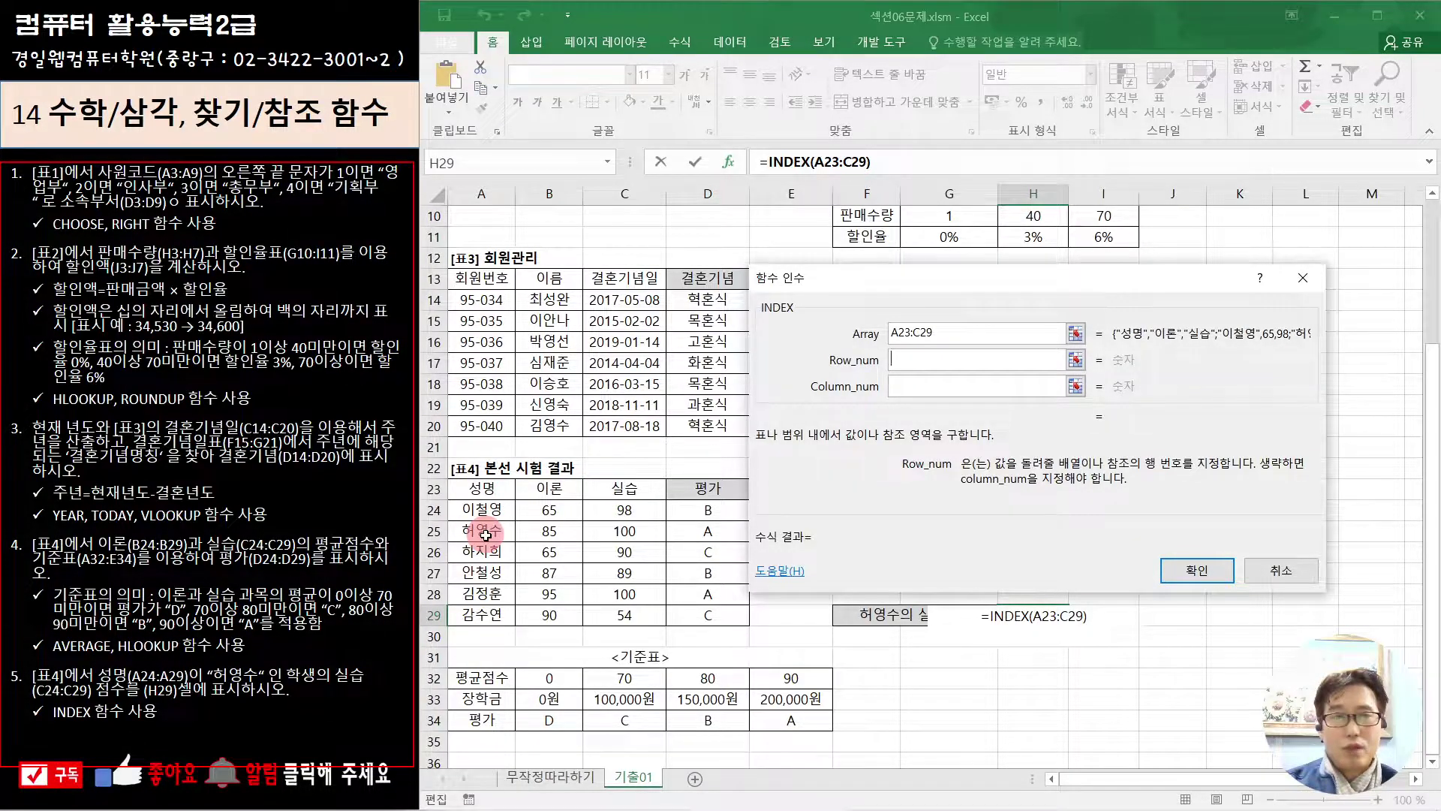
pyautogui.write('3')
pyautogui.press('Tab')
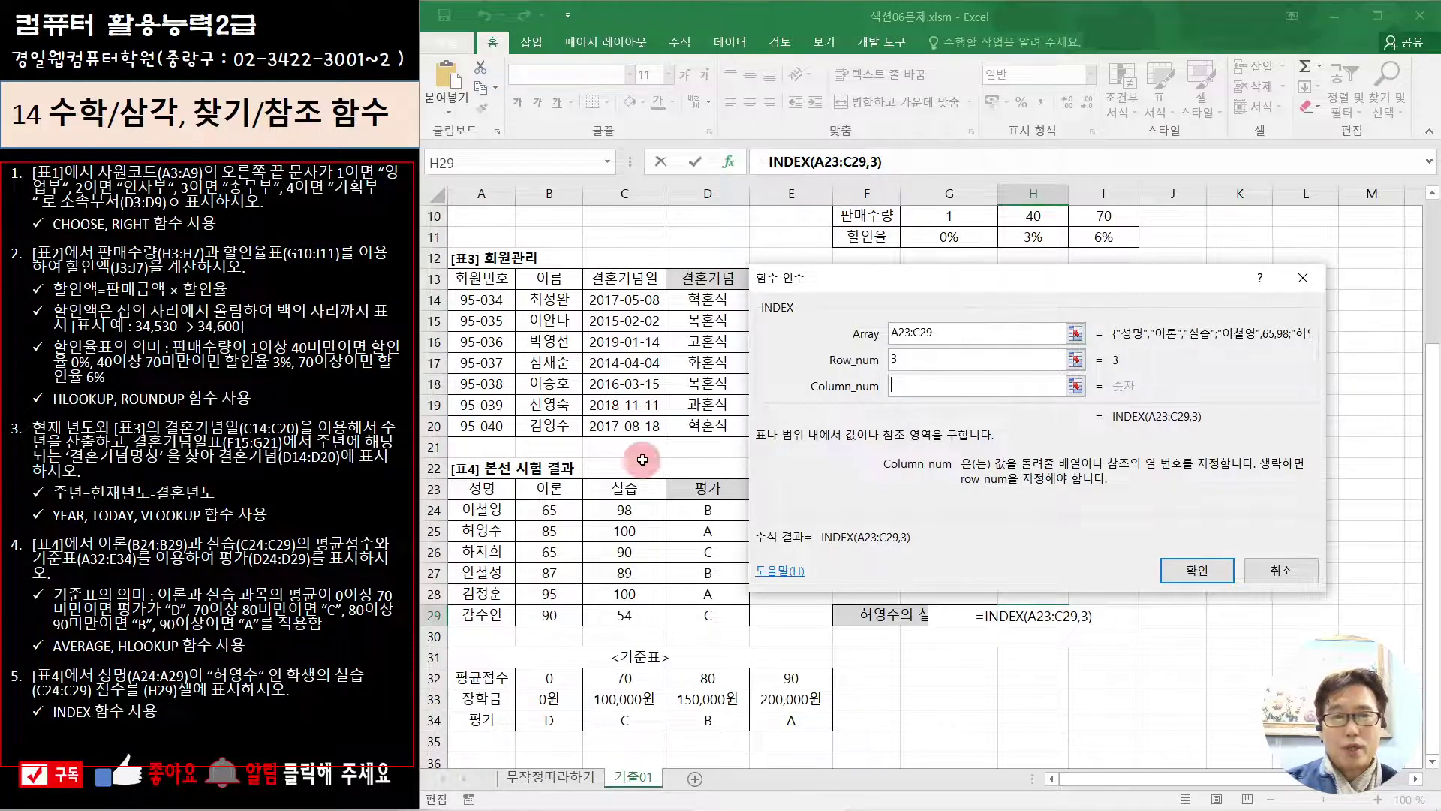
pyautogui.write('3')
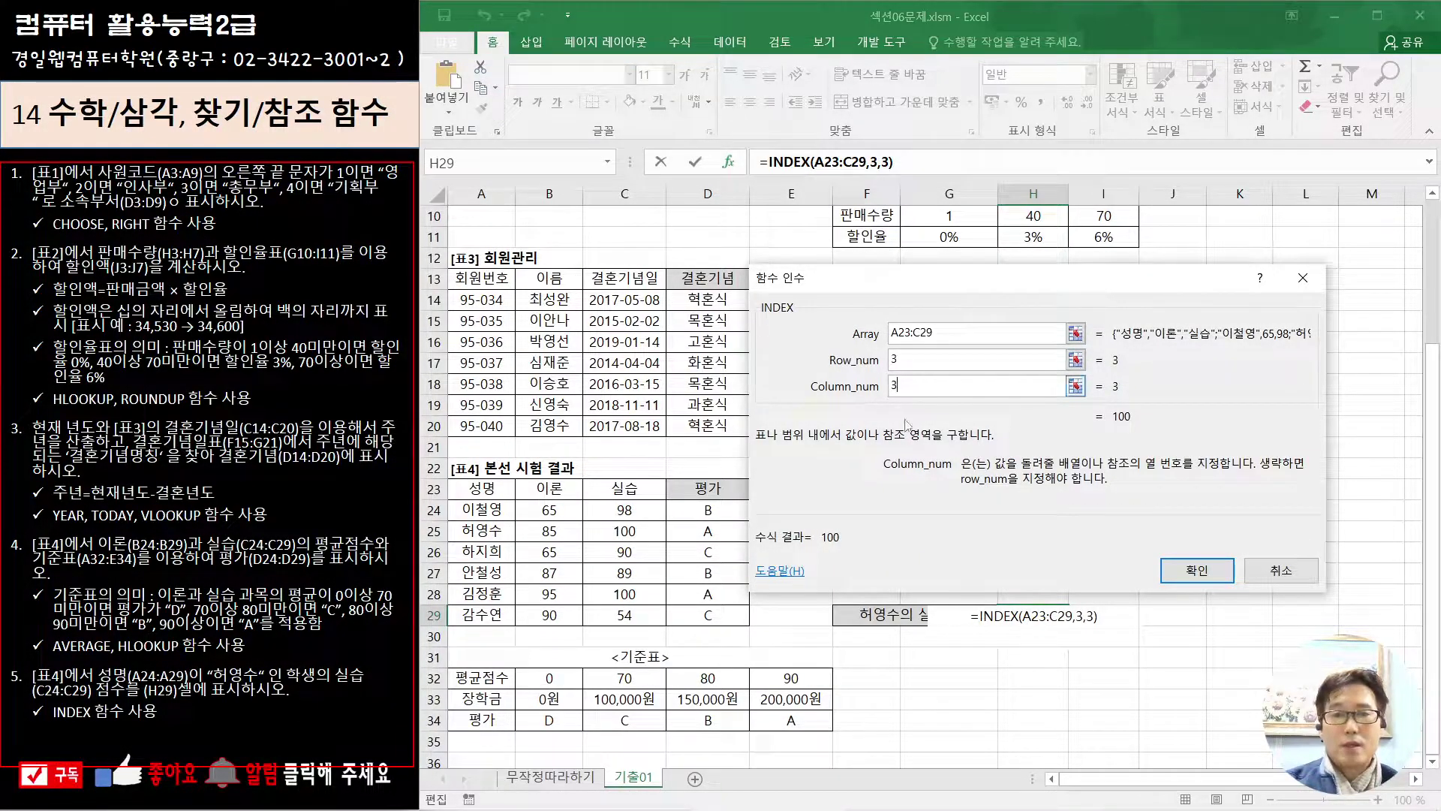
pyautogui.click(1179, 581)
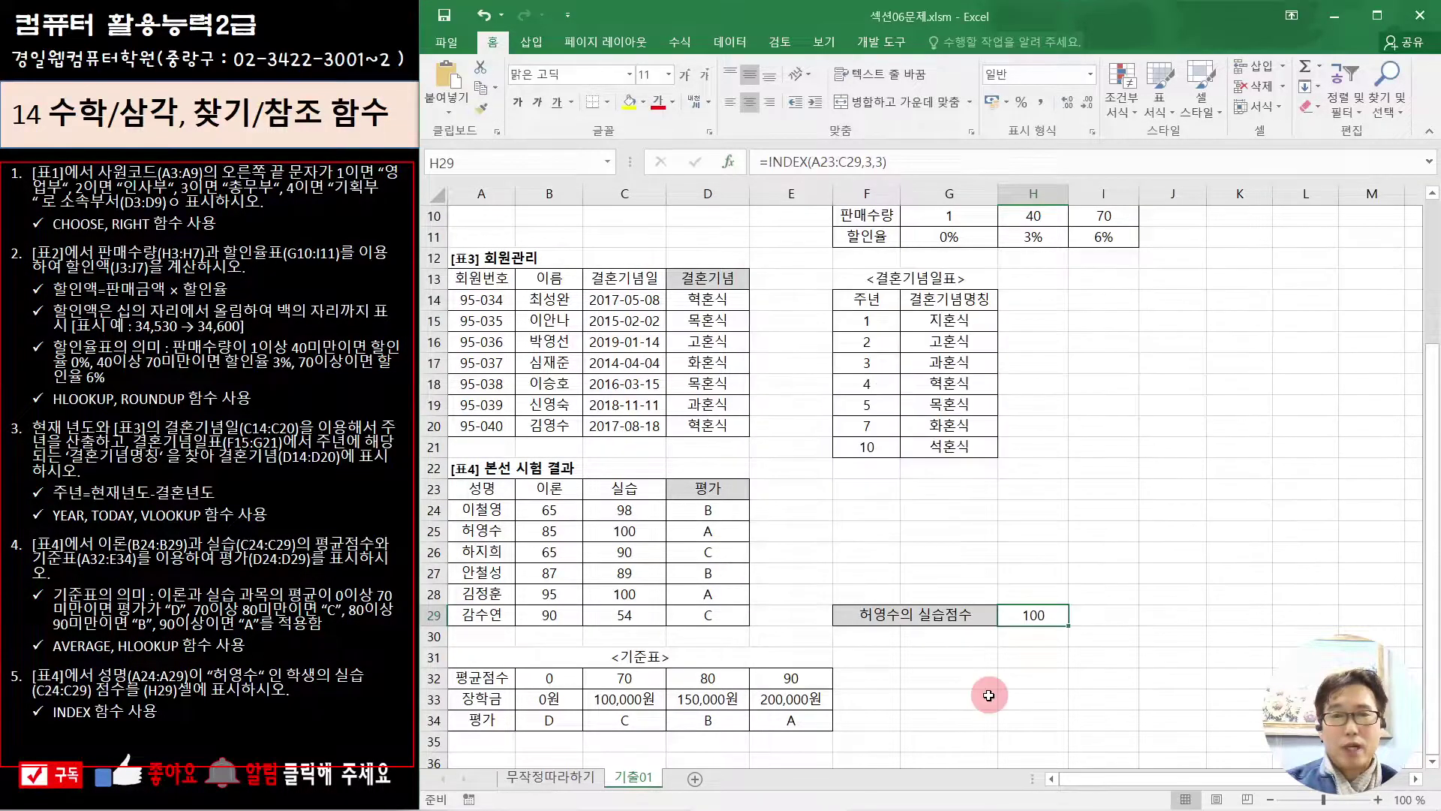
pyautogui.click(988, 695)
pyautogui.scroll(3, 976, 683)
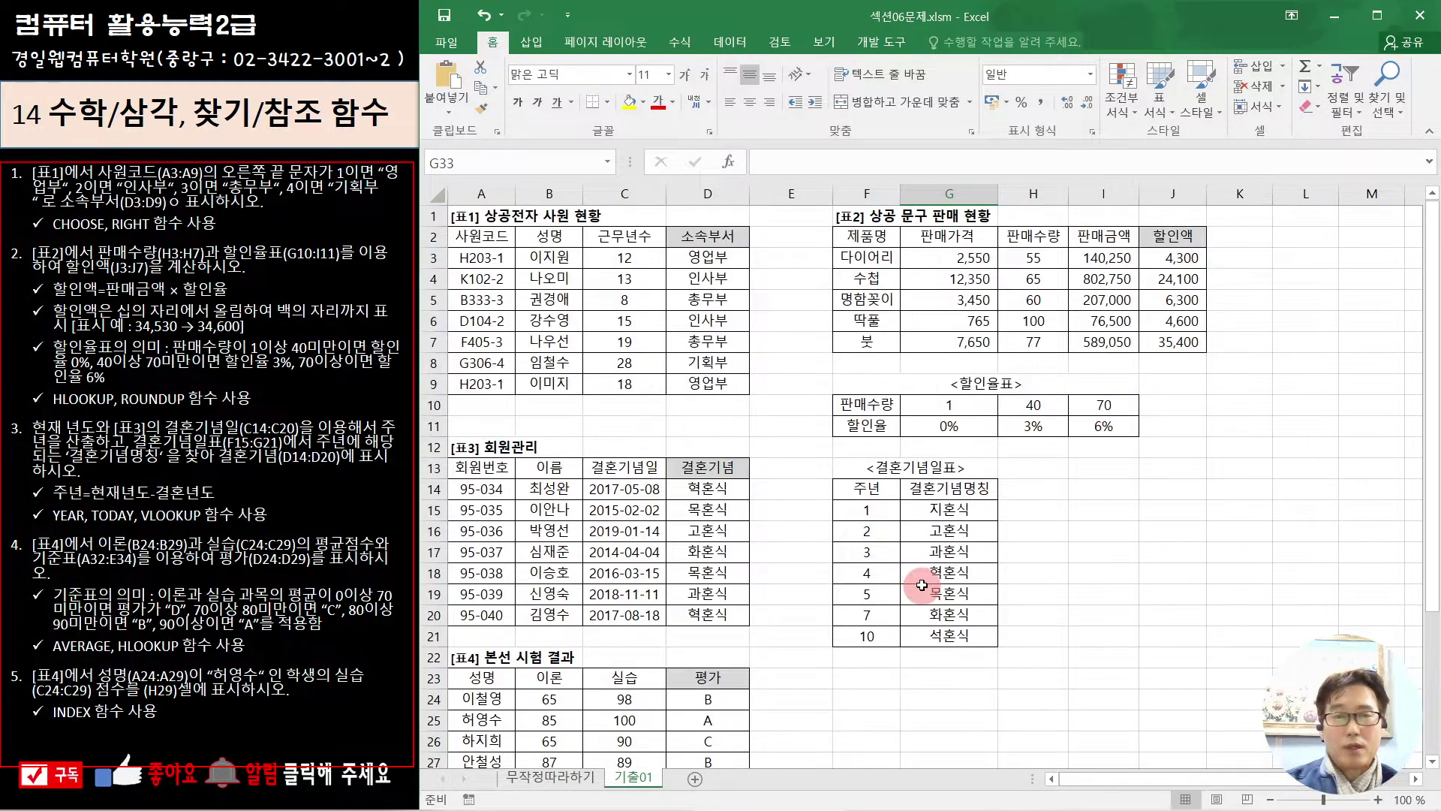